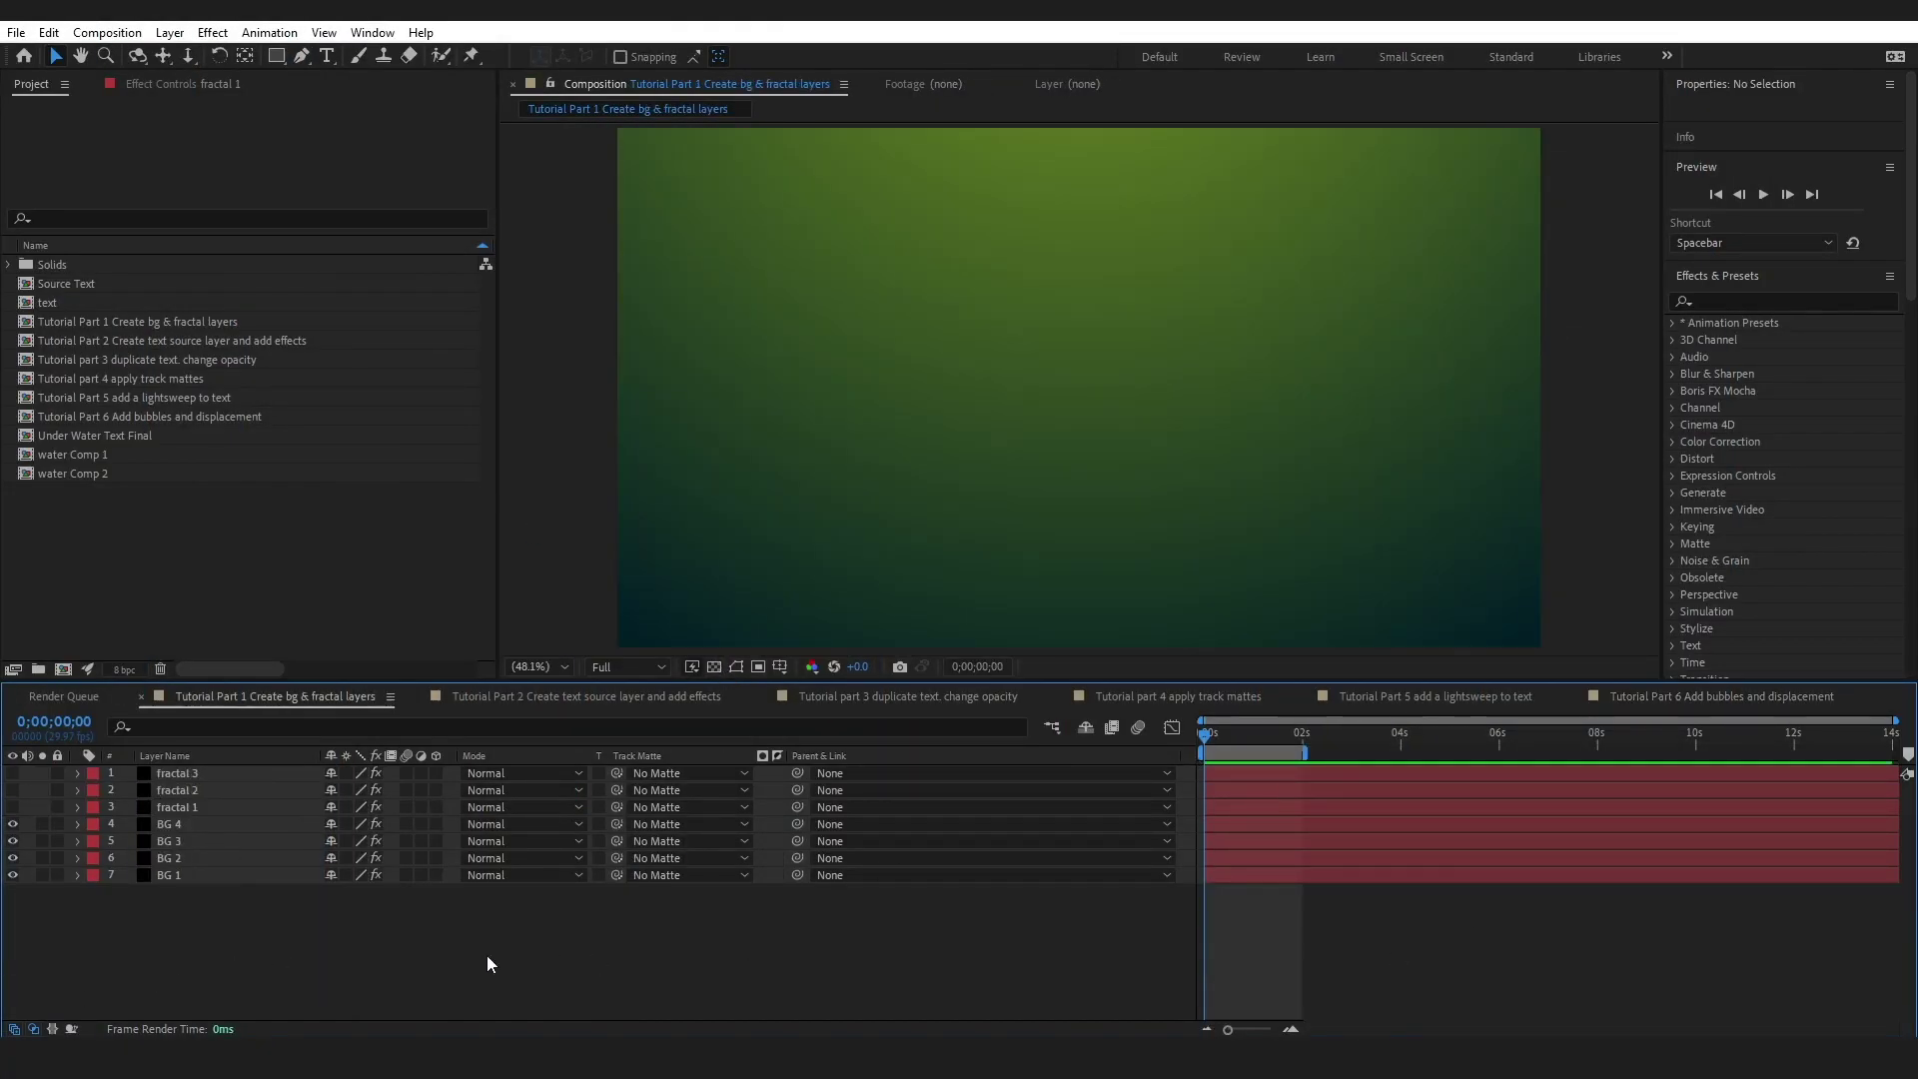
- Examine the Gradient Ramp settings of the BG 4 layer
{"action": "left_click", "coordinate": [180, 825]}
{"action": "left_click_drag", "start_coordinate": [159, 932], "coordinate": [187, 825]}
{"action": "left_click", "coordinate": [213, 919]}
{"action": "left_click", "coordinate": [150, 826]}
{"action": "left_click", "coordinate": [178, 86]}
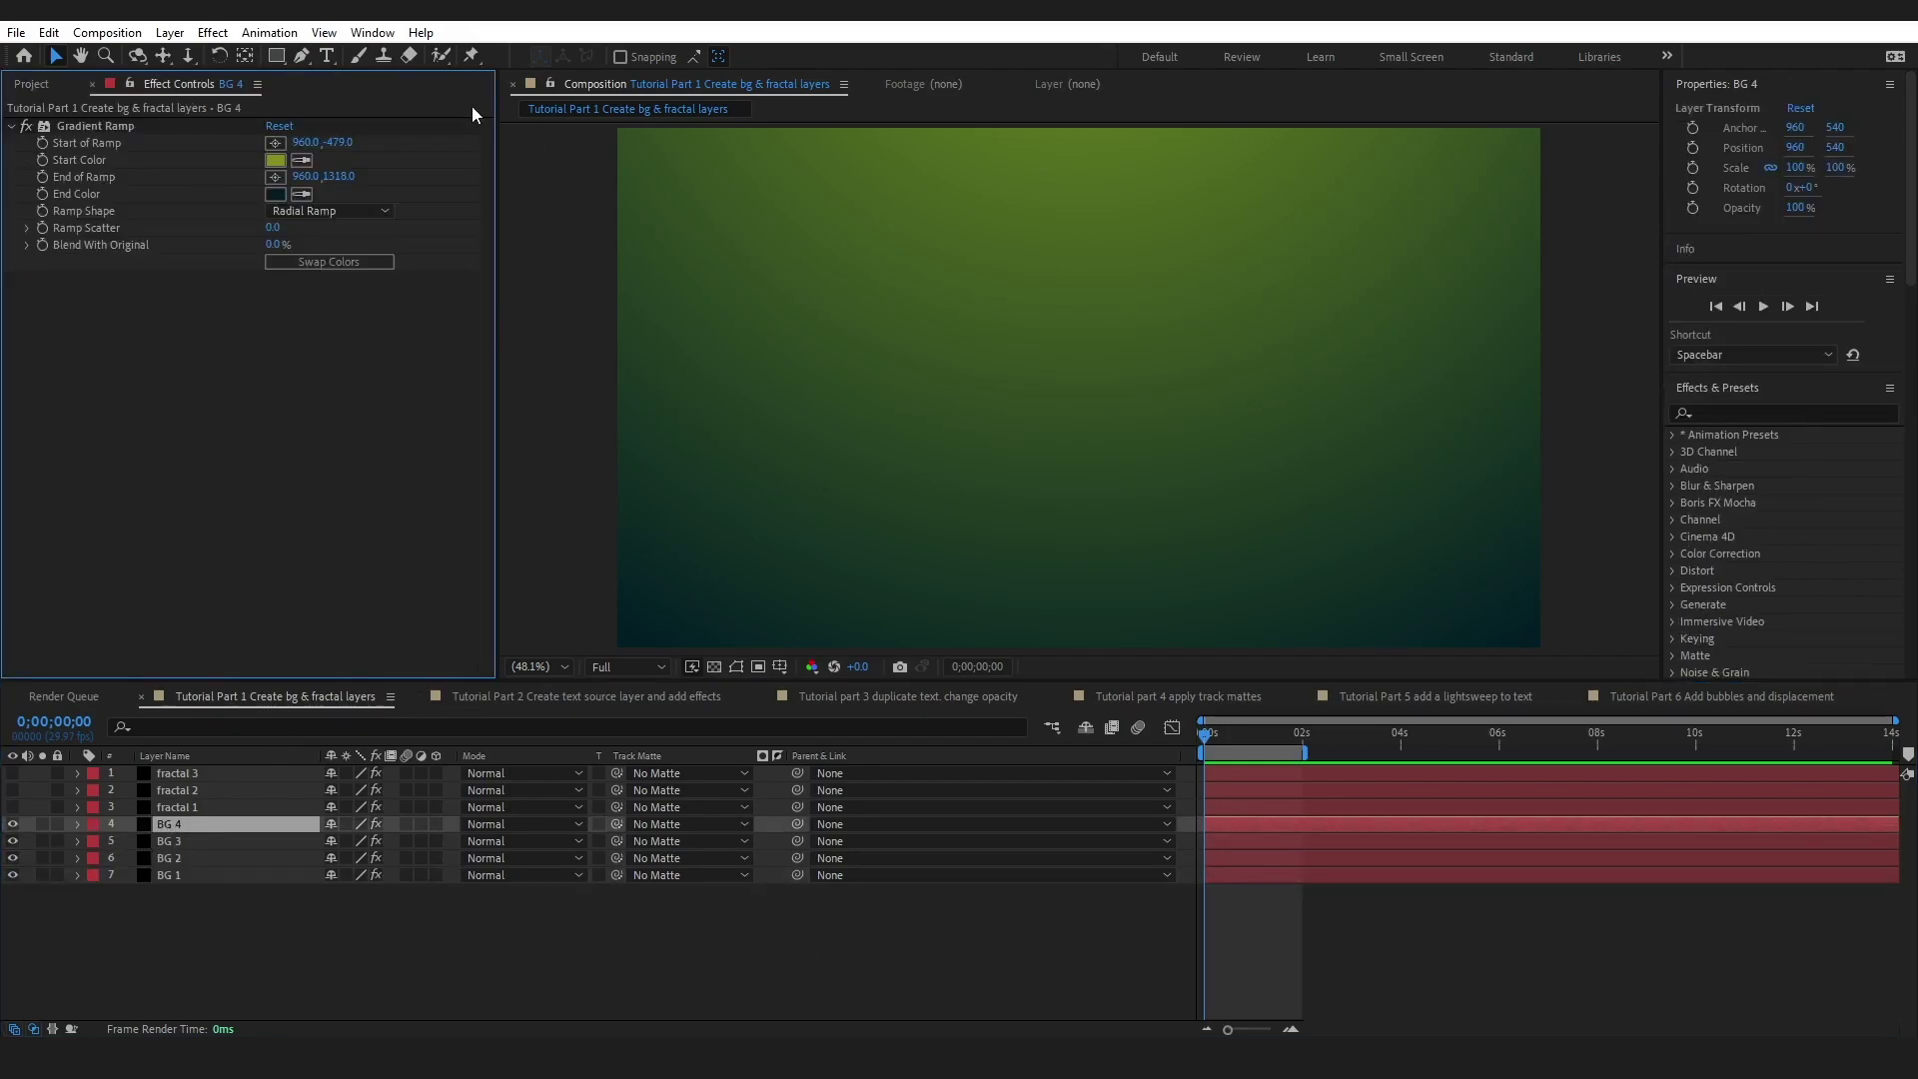
- Hide BG 4, BG 3 and BG 2 one after another to inspect each gradient, and undo the visibility changes
{"action": "left_click", "coordinate": [12, 824]}
{"action": "left_click", "coordinate": [203, 842]}
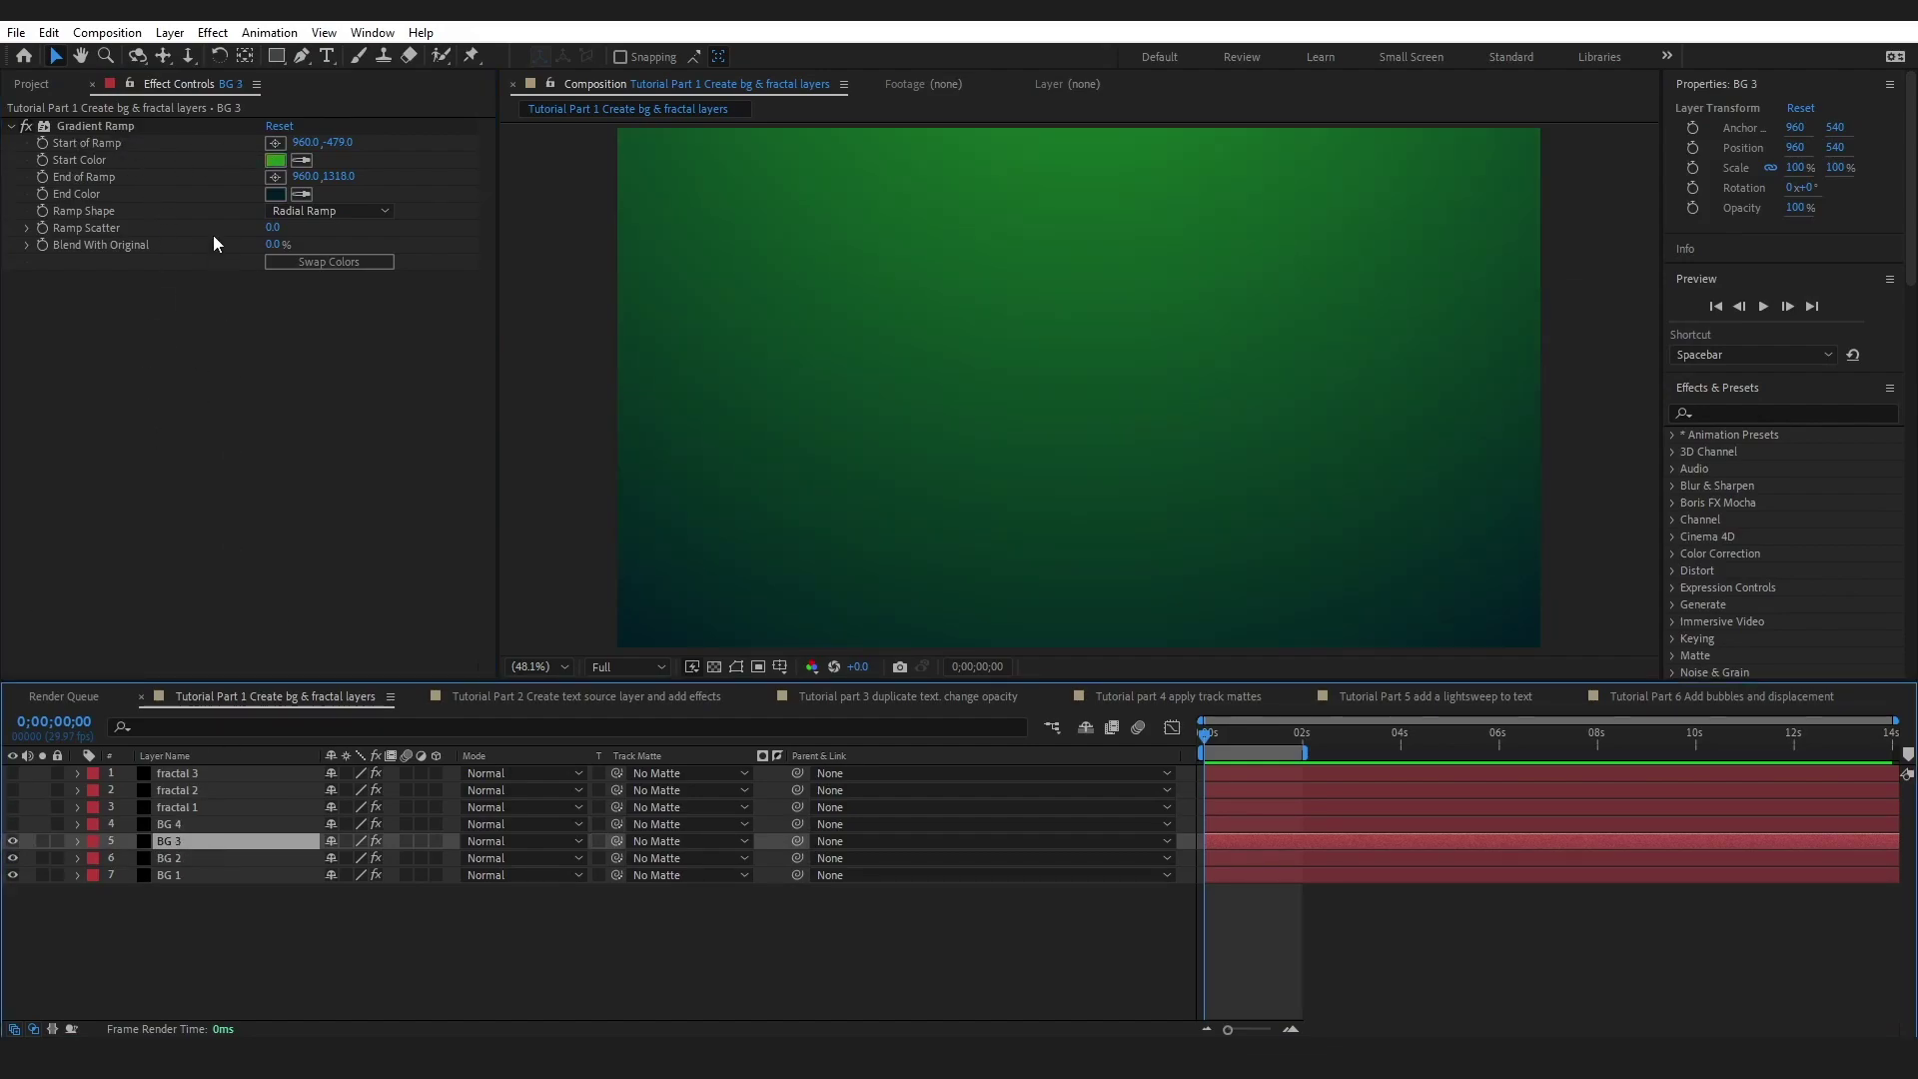
{"action": "left_click", "coordinate": [12, 842]}
{"action": "left_click", "coordinate": [176, 859]}
{"action": "left_click", "coordinate": [12, 859]}
{"action": "key", "text": "ctrl+z"}
{"action": "key", "text": "ctrl+z"}
{"action": "key", "text": "ctrl+z"}
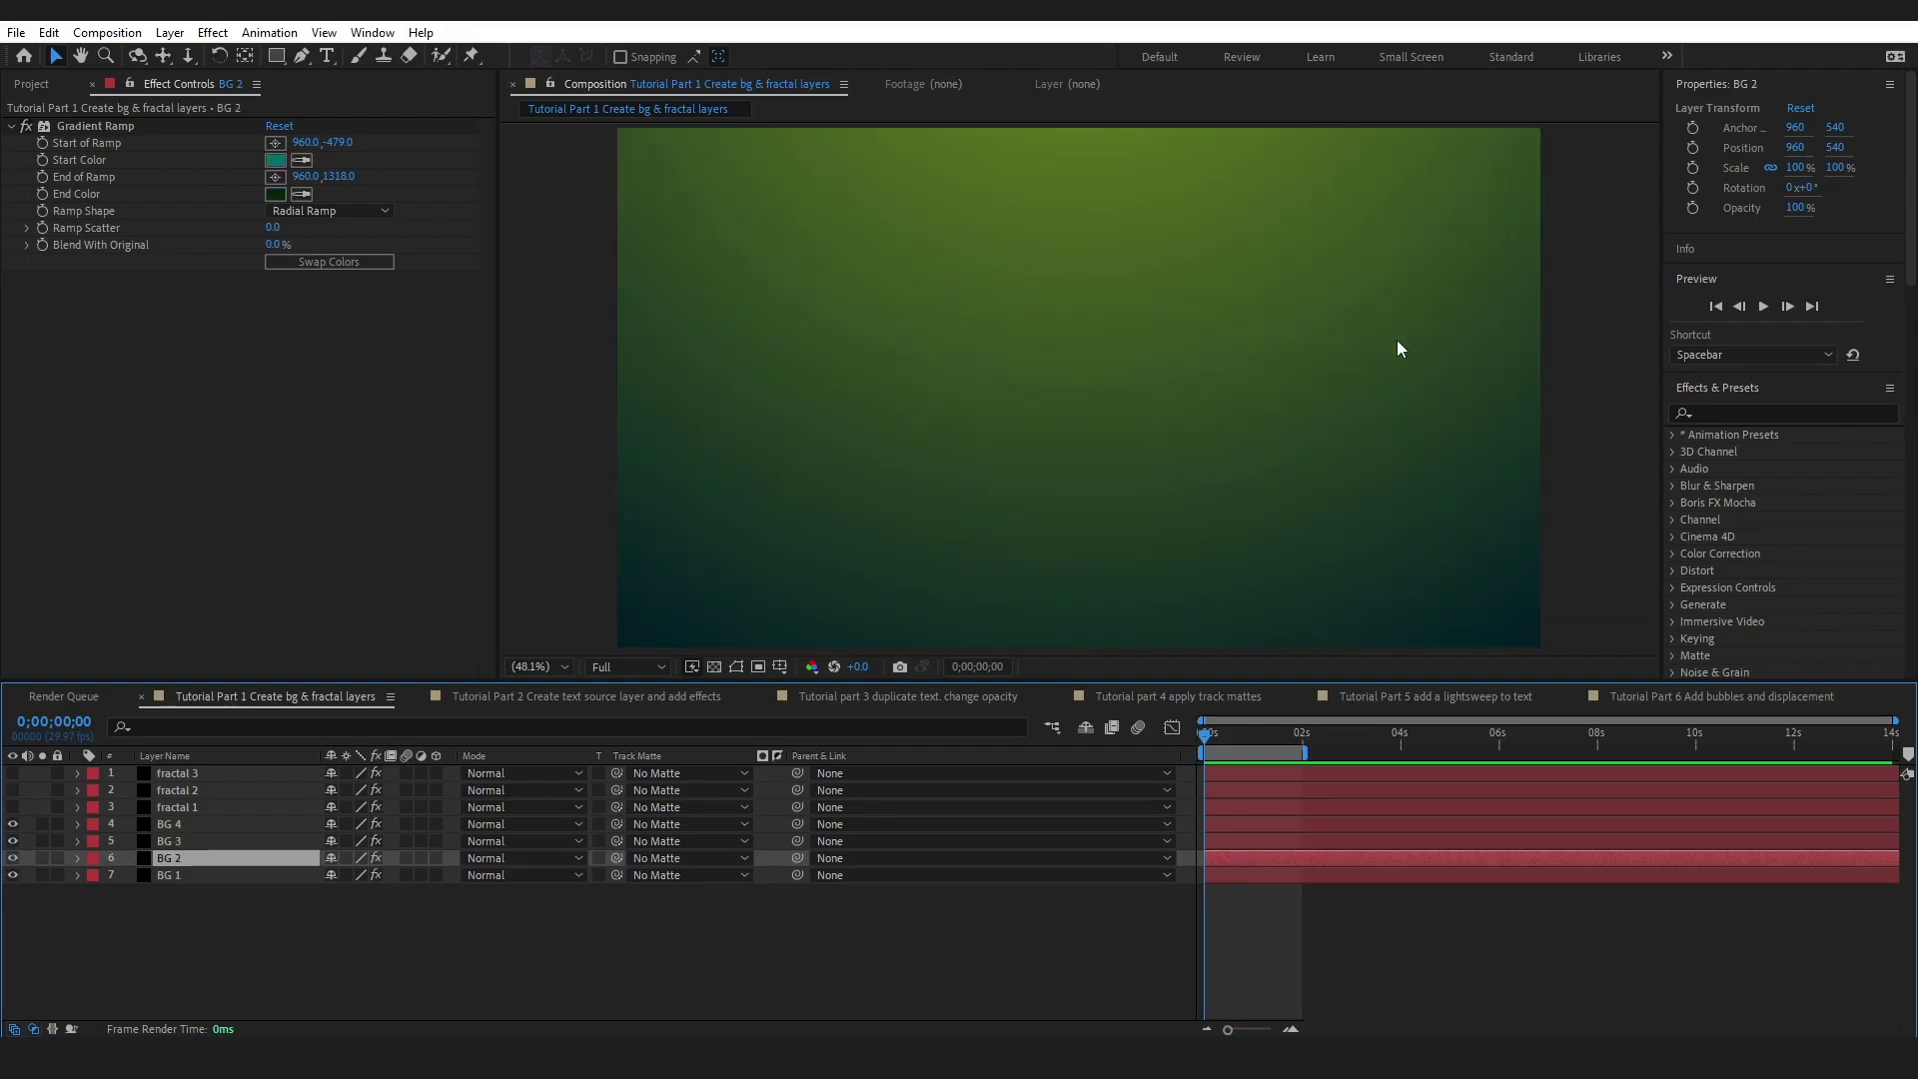
- Look at the Part 6 composition in a larger viewer, and return to Part 1 to examine fractal 1's Fractal Noise settings
{"action": "left_click_drag", "start_coordinate": [1512, 679], "coordinate": [834, 735]}
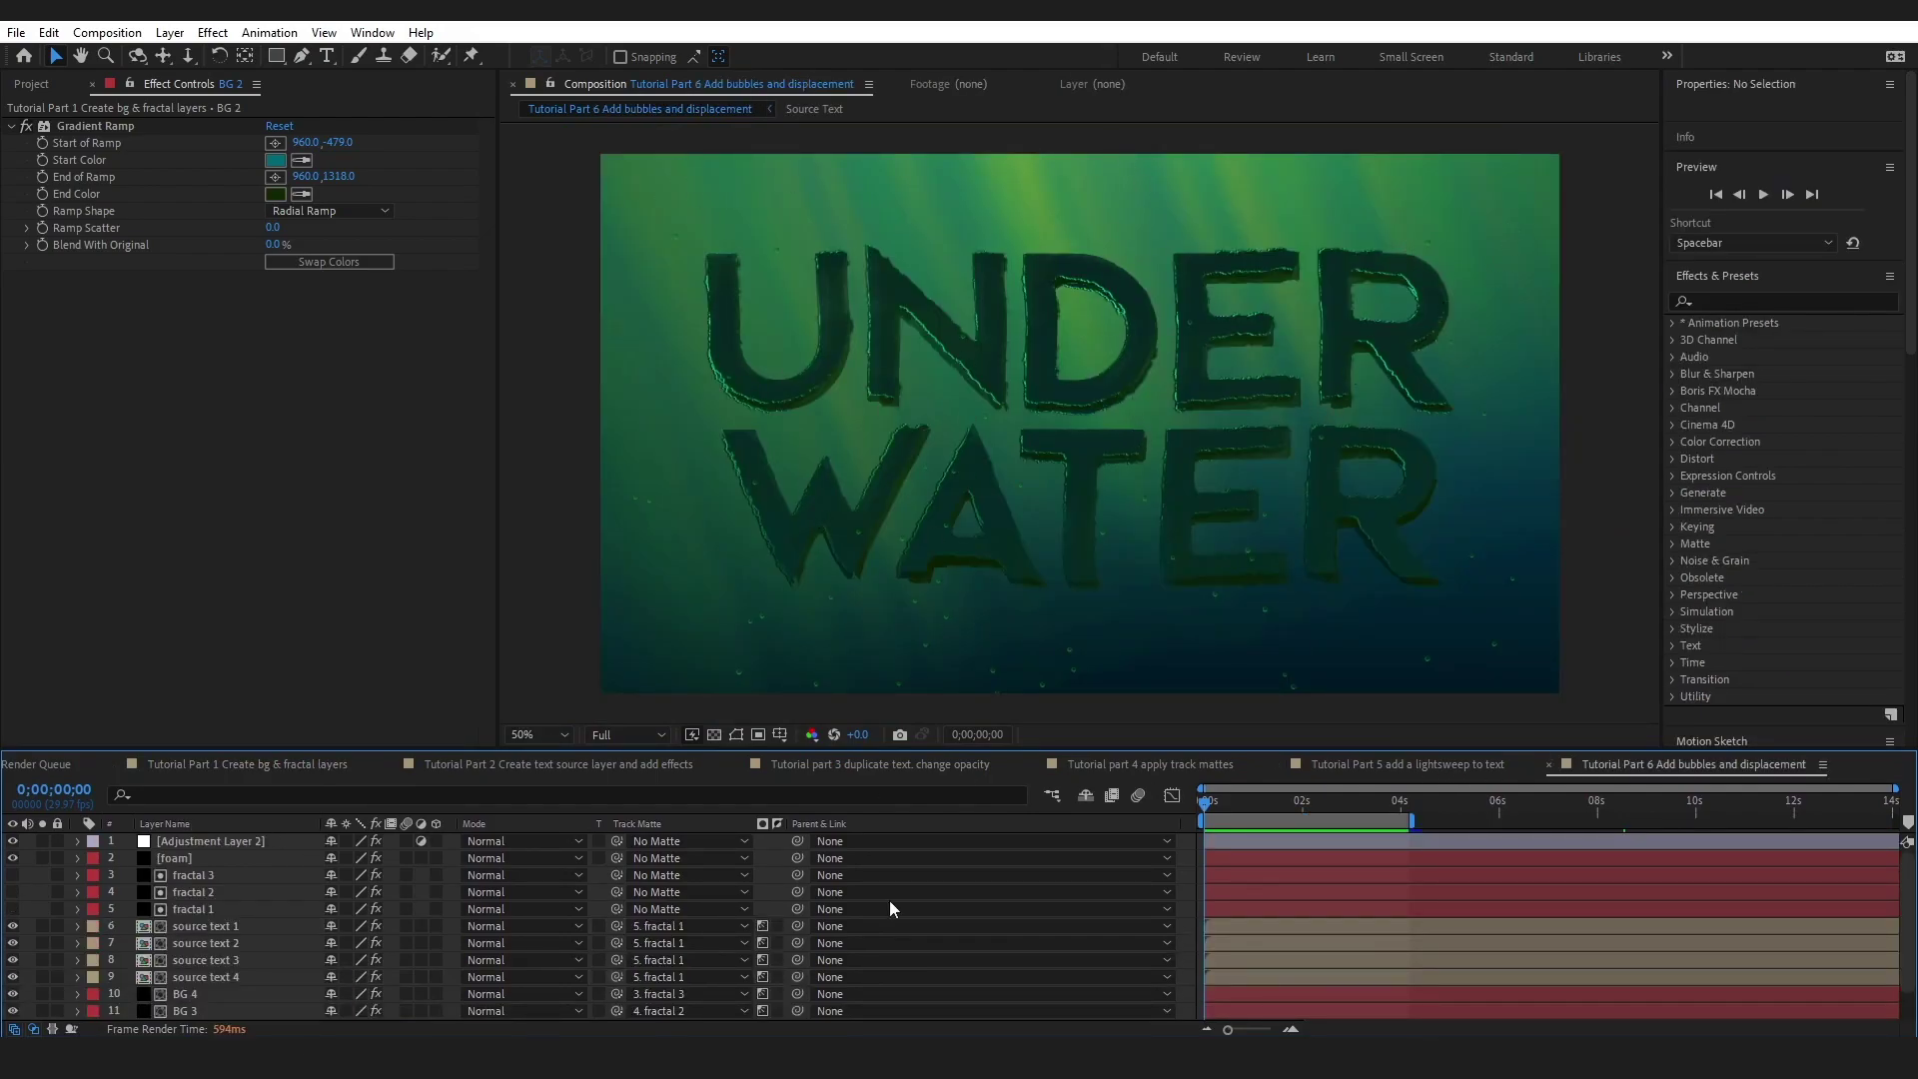
{"action": "left_click", "coordinate": [320, 763]}
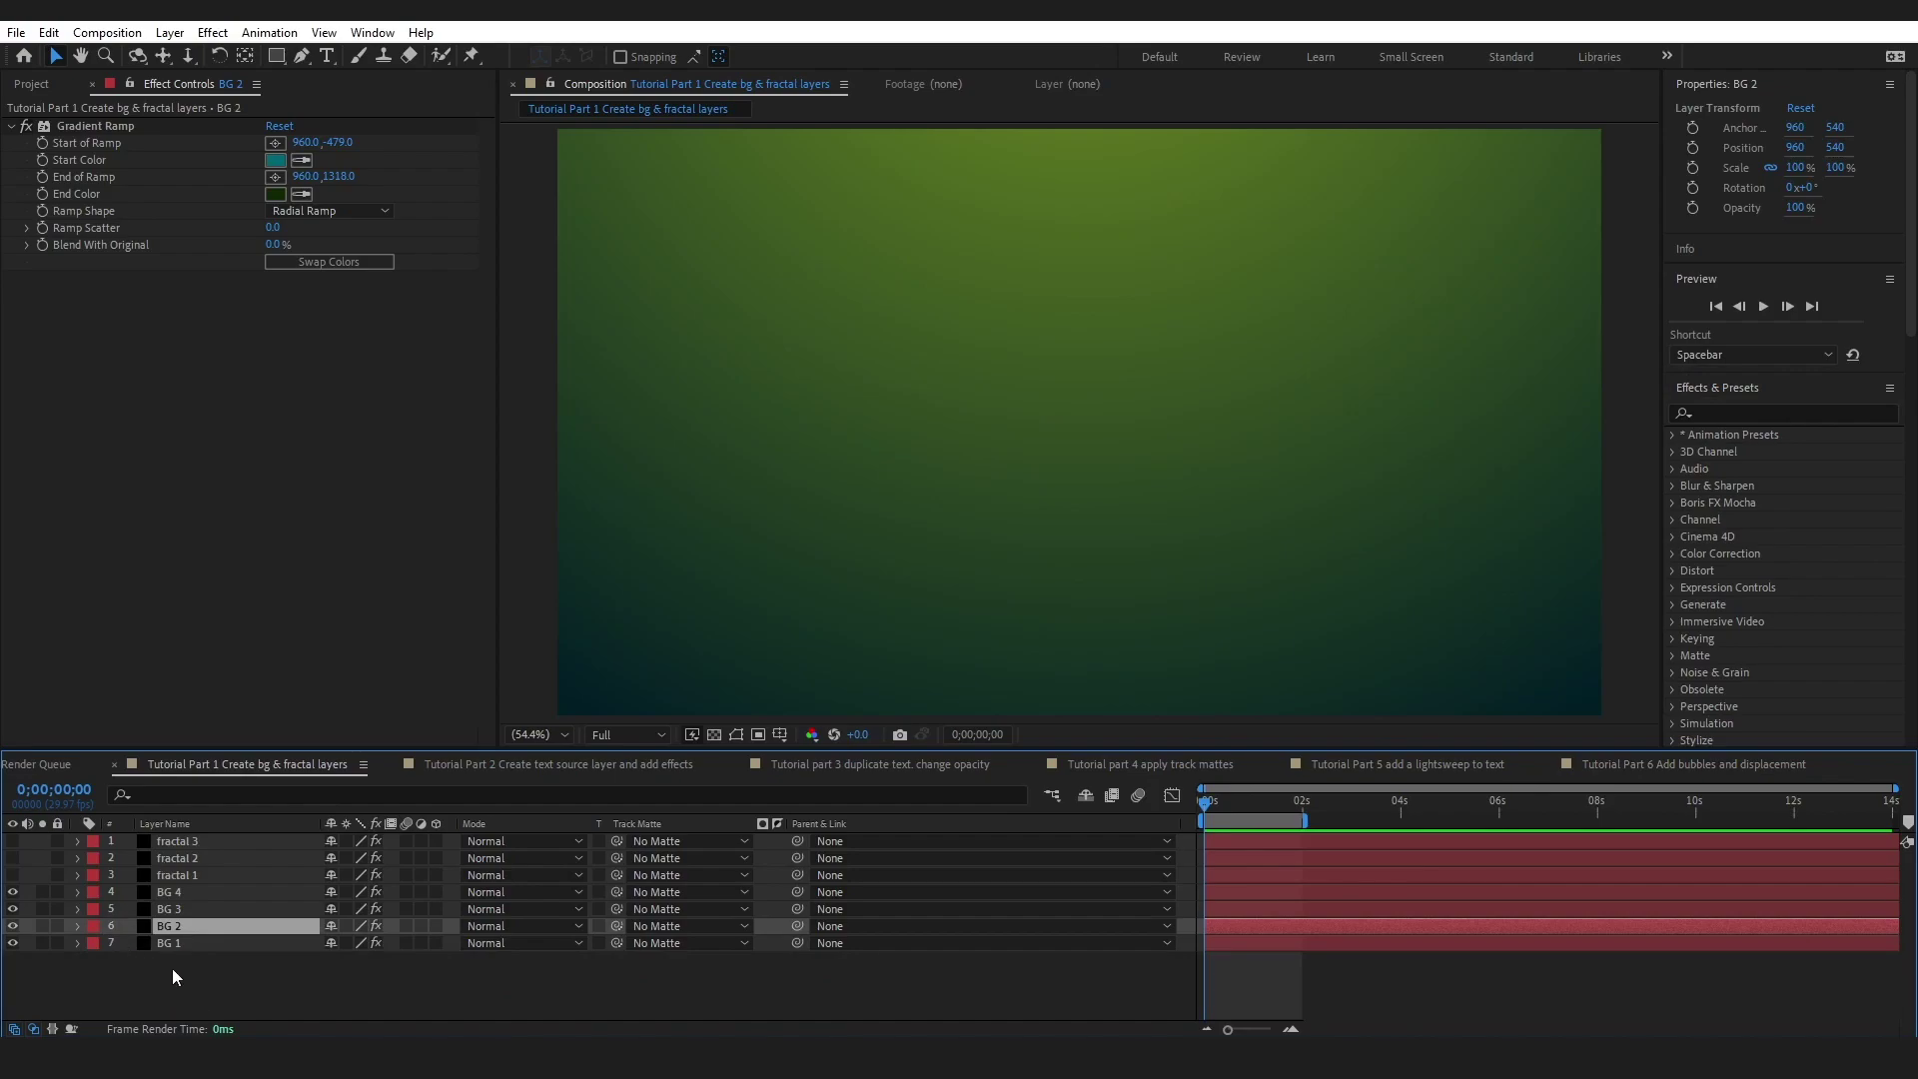
{"action": "left_click", "coordinate": [174, 874]}
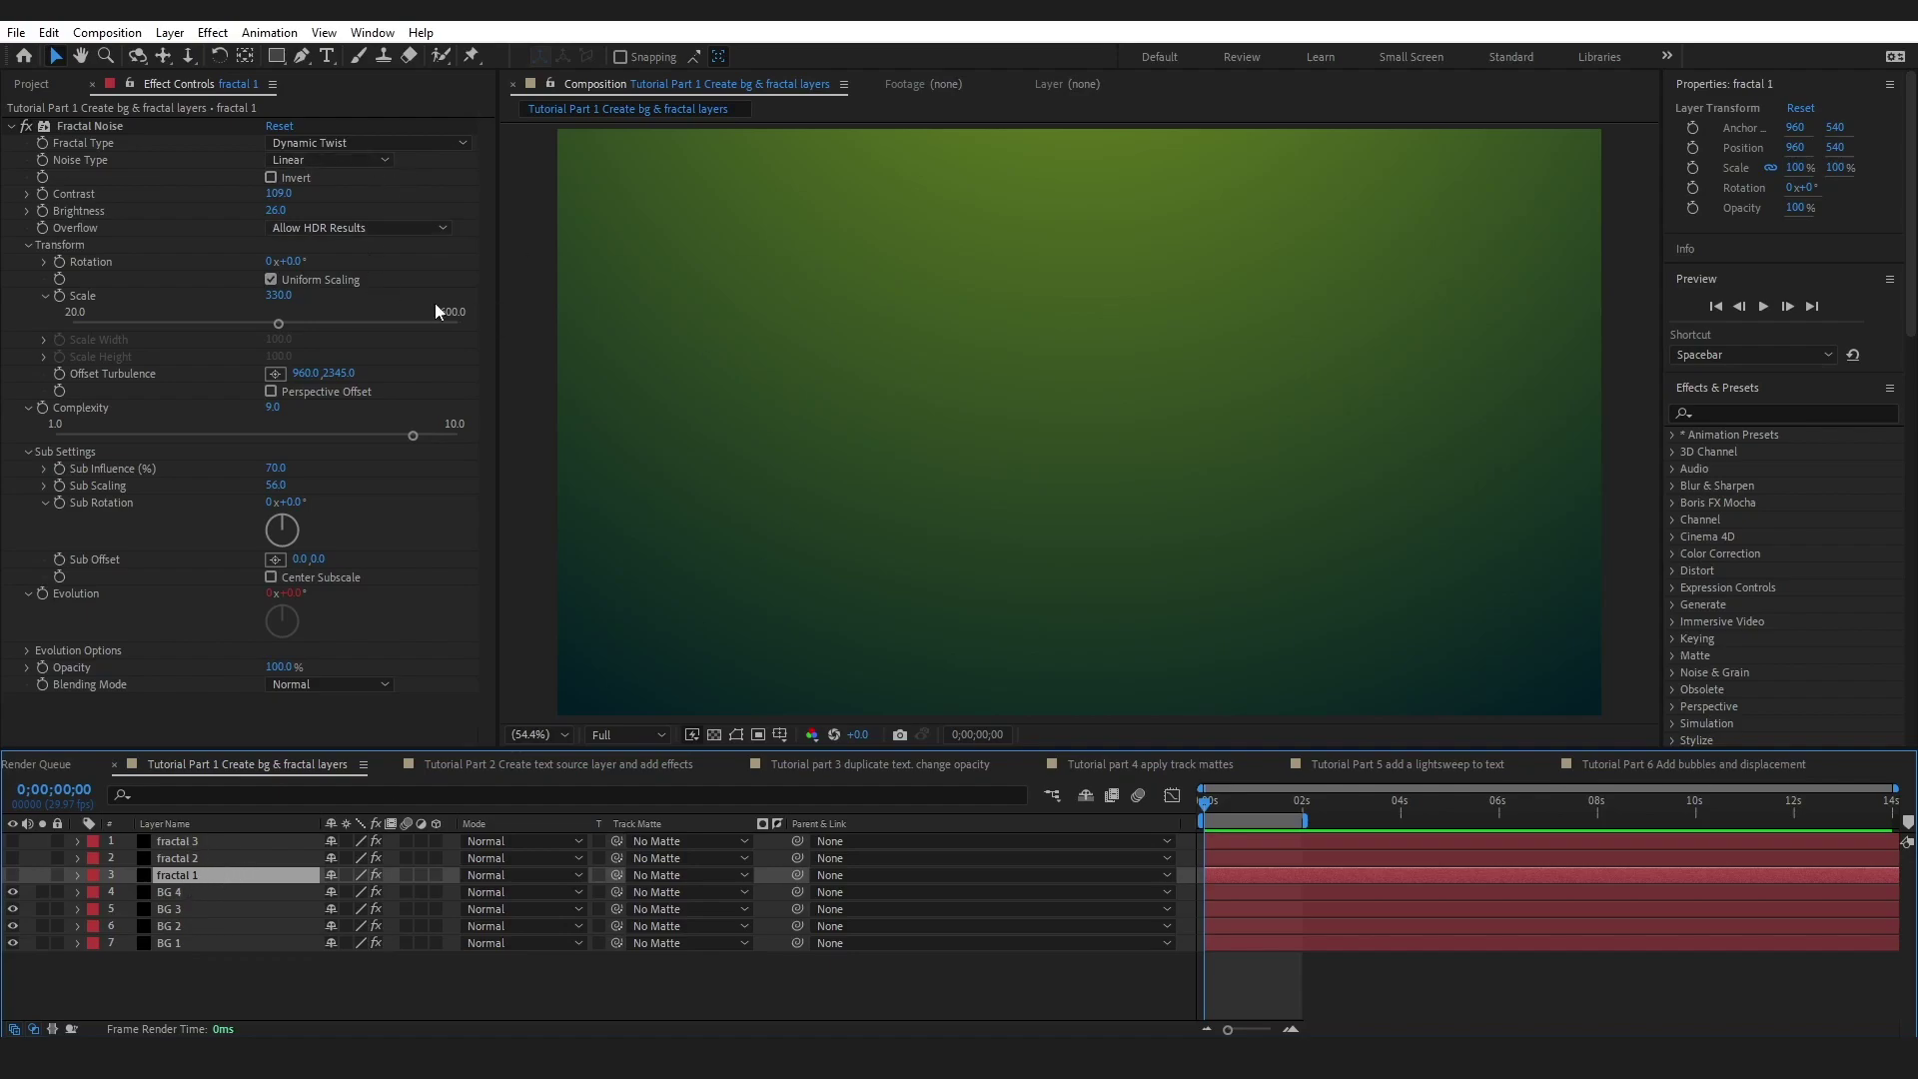
- Add a second Fractal Noise effect to the fractal 1 layer and make that layer visible
{"action": "left_click", "coordinate": [1733, 414]}
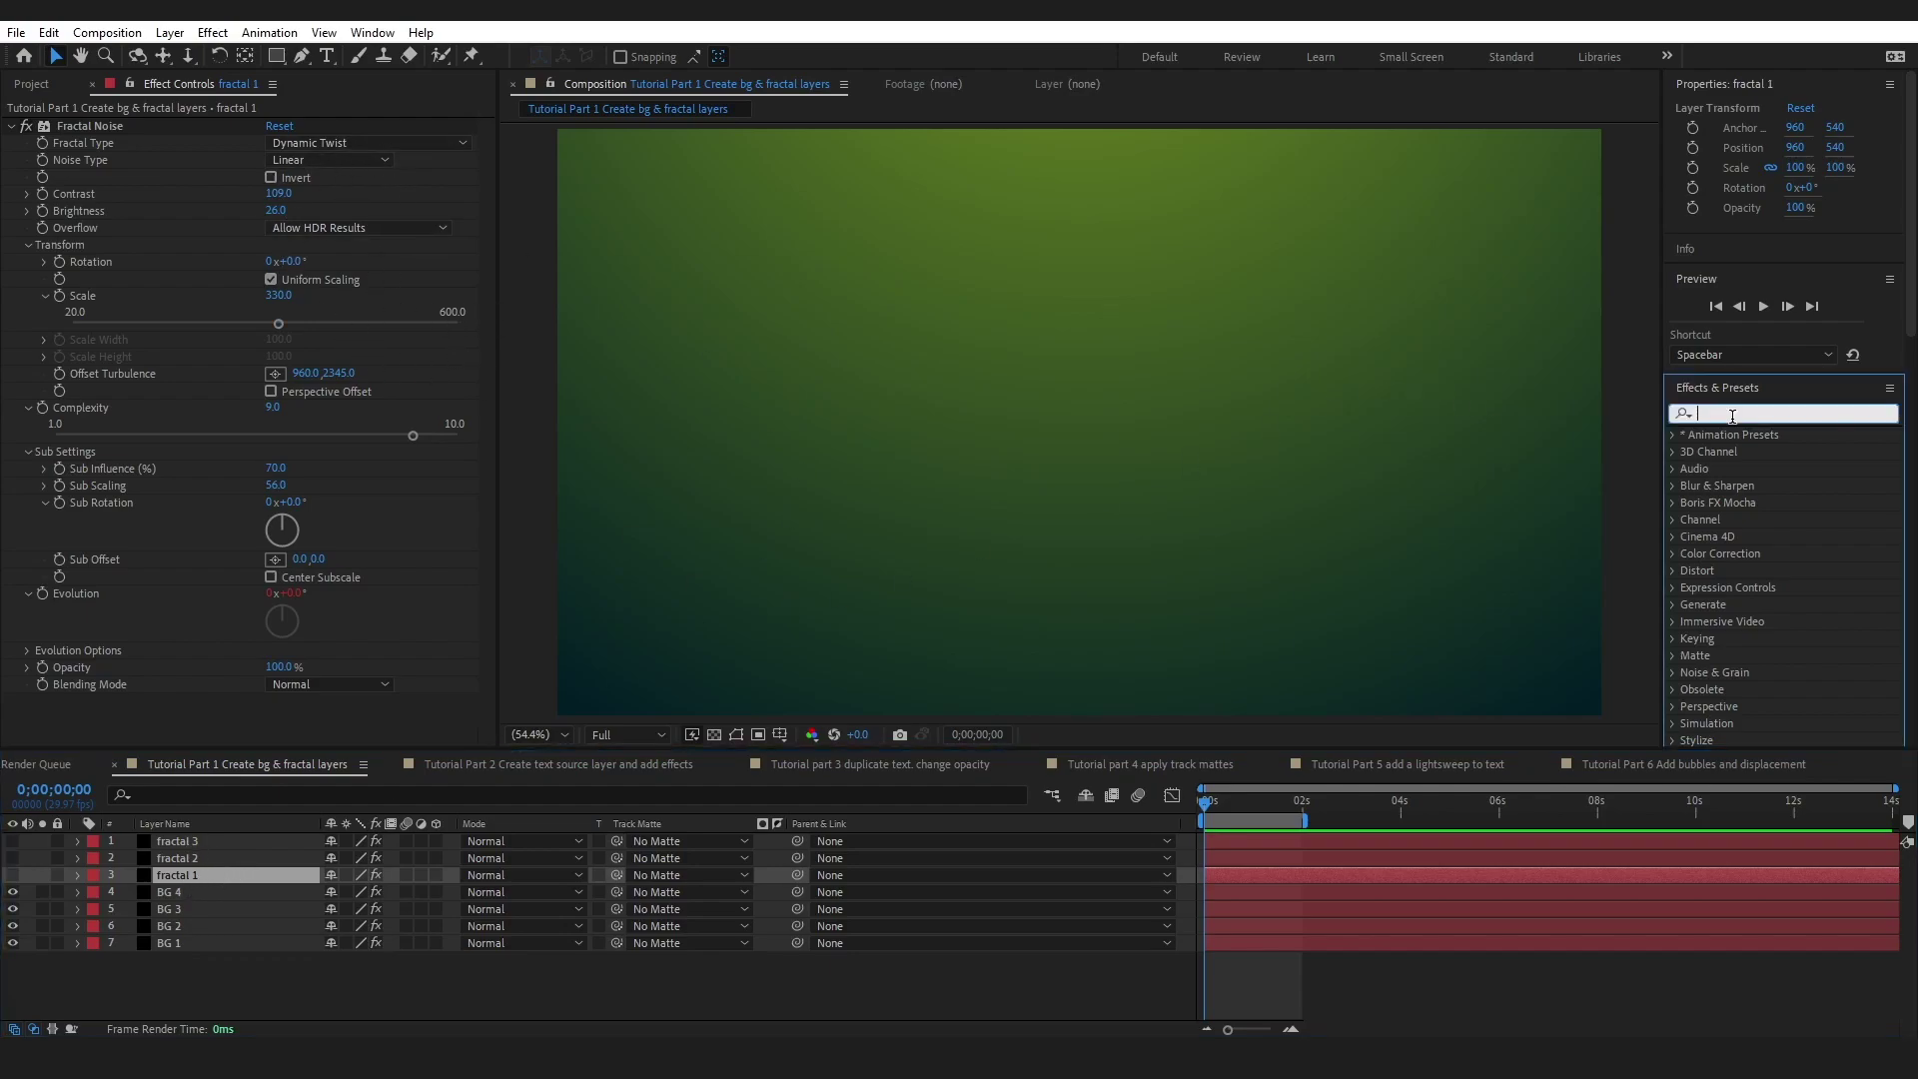
{"action": "type", "text": "fracta"}
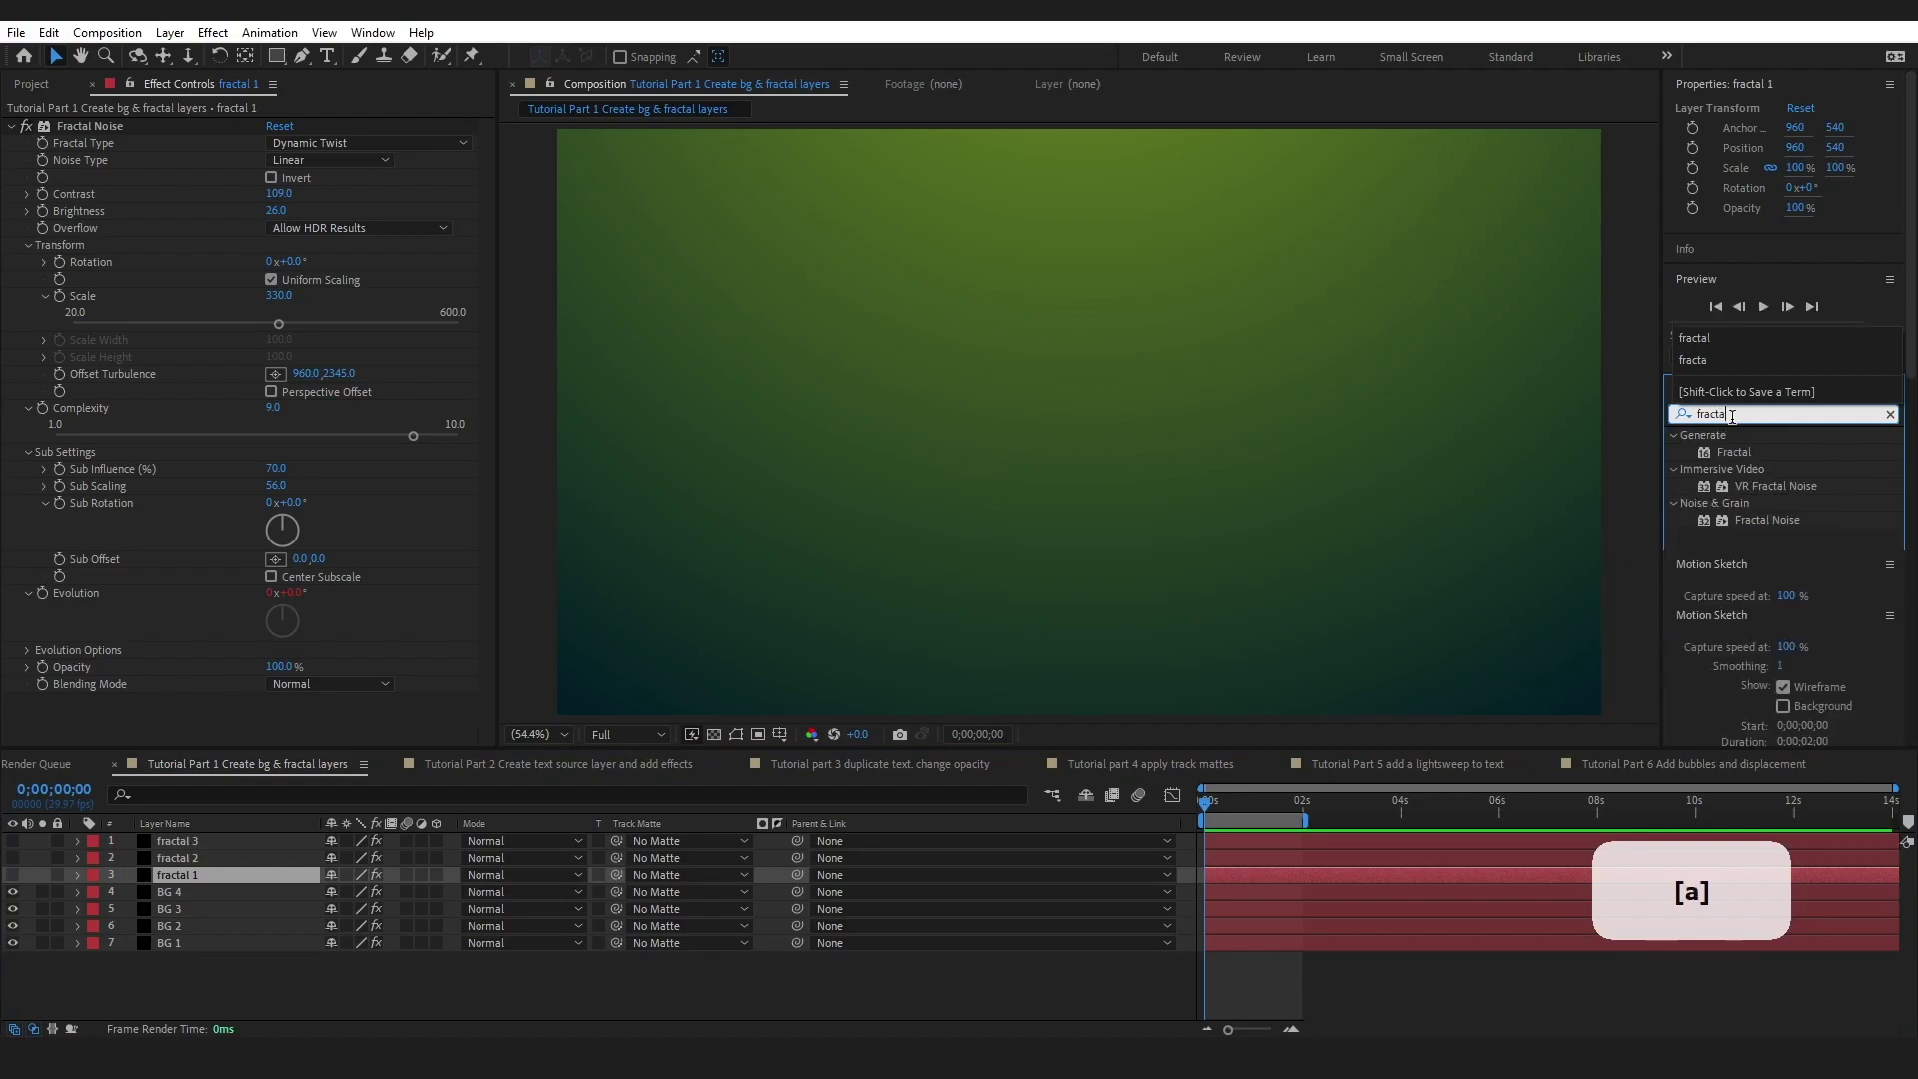
{"action": "left_click_drag", "start_coordinate": [1794, 523], "coordinate": [207, 871]}
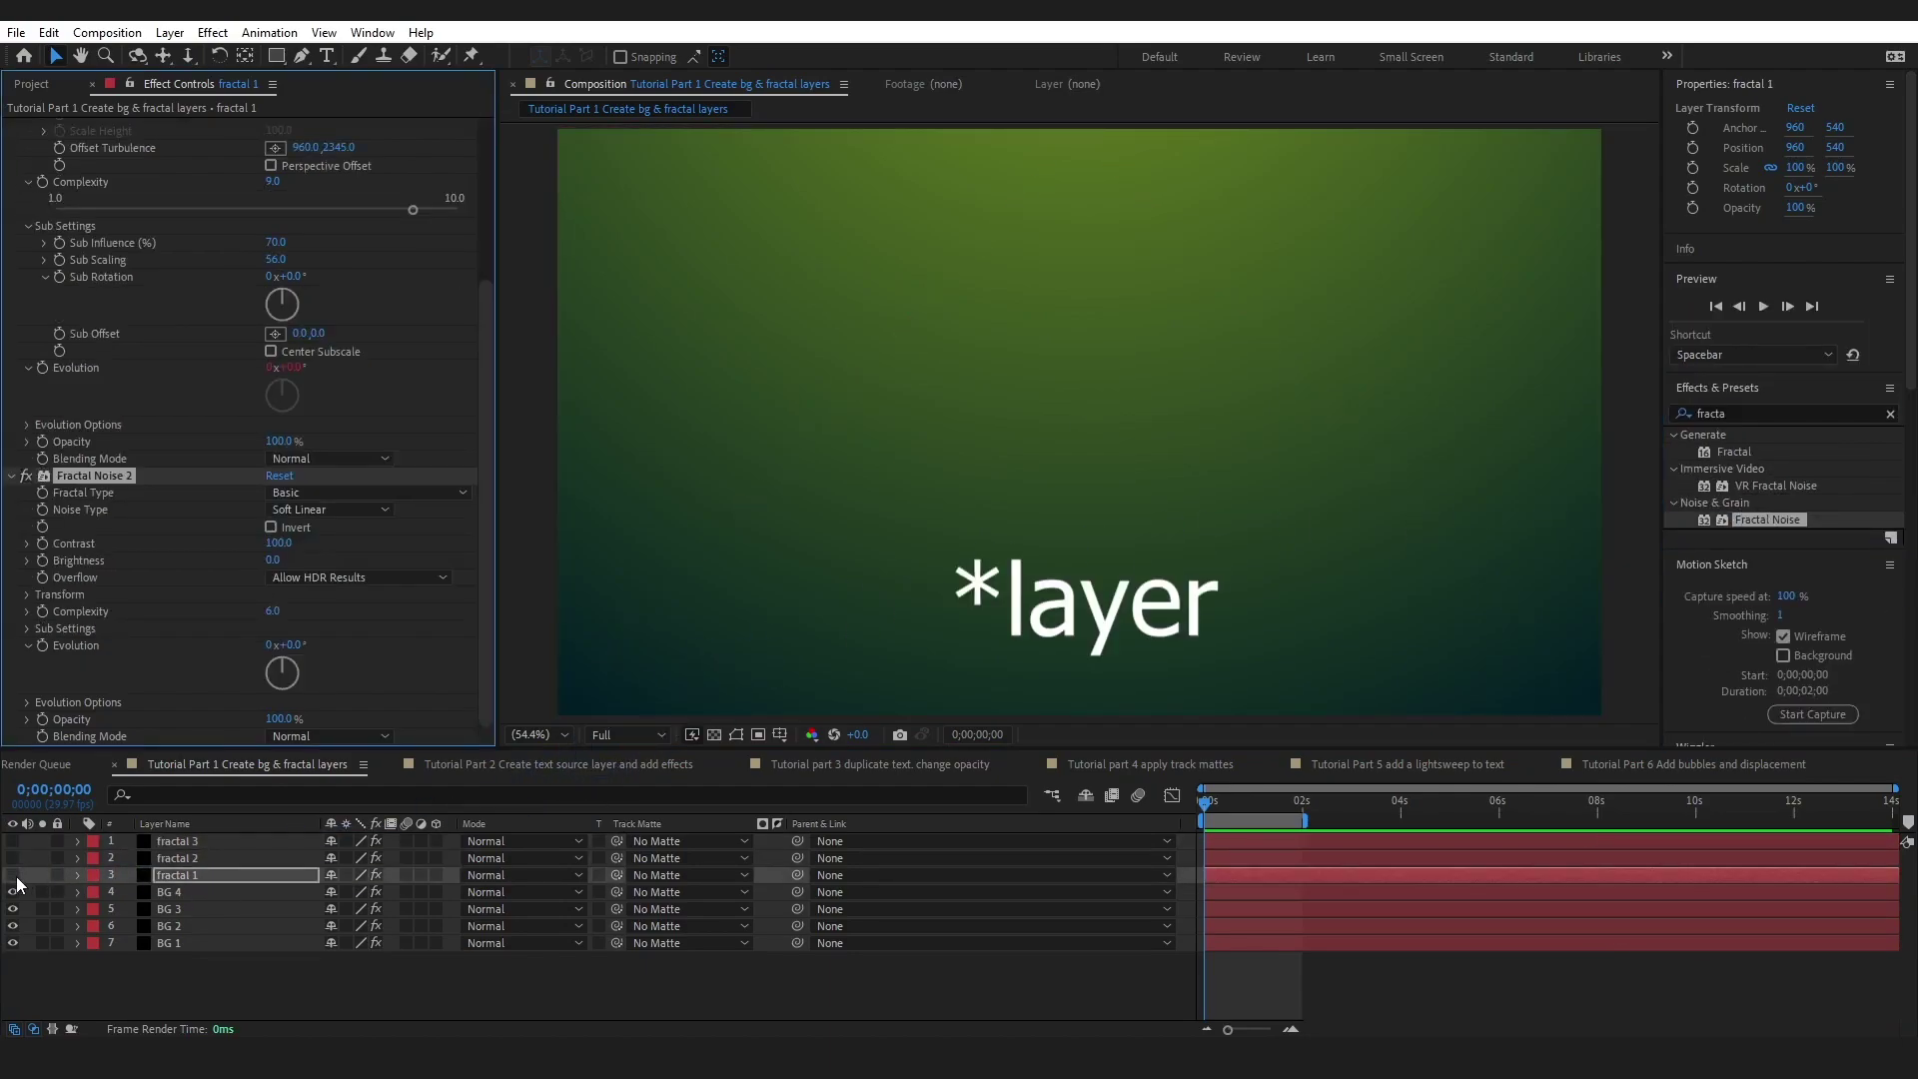
{"action": "left_click", "coordinate": [12, 876]}
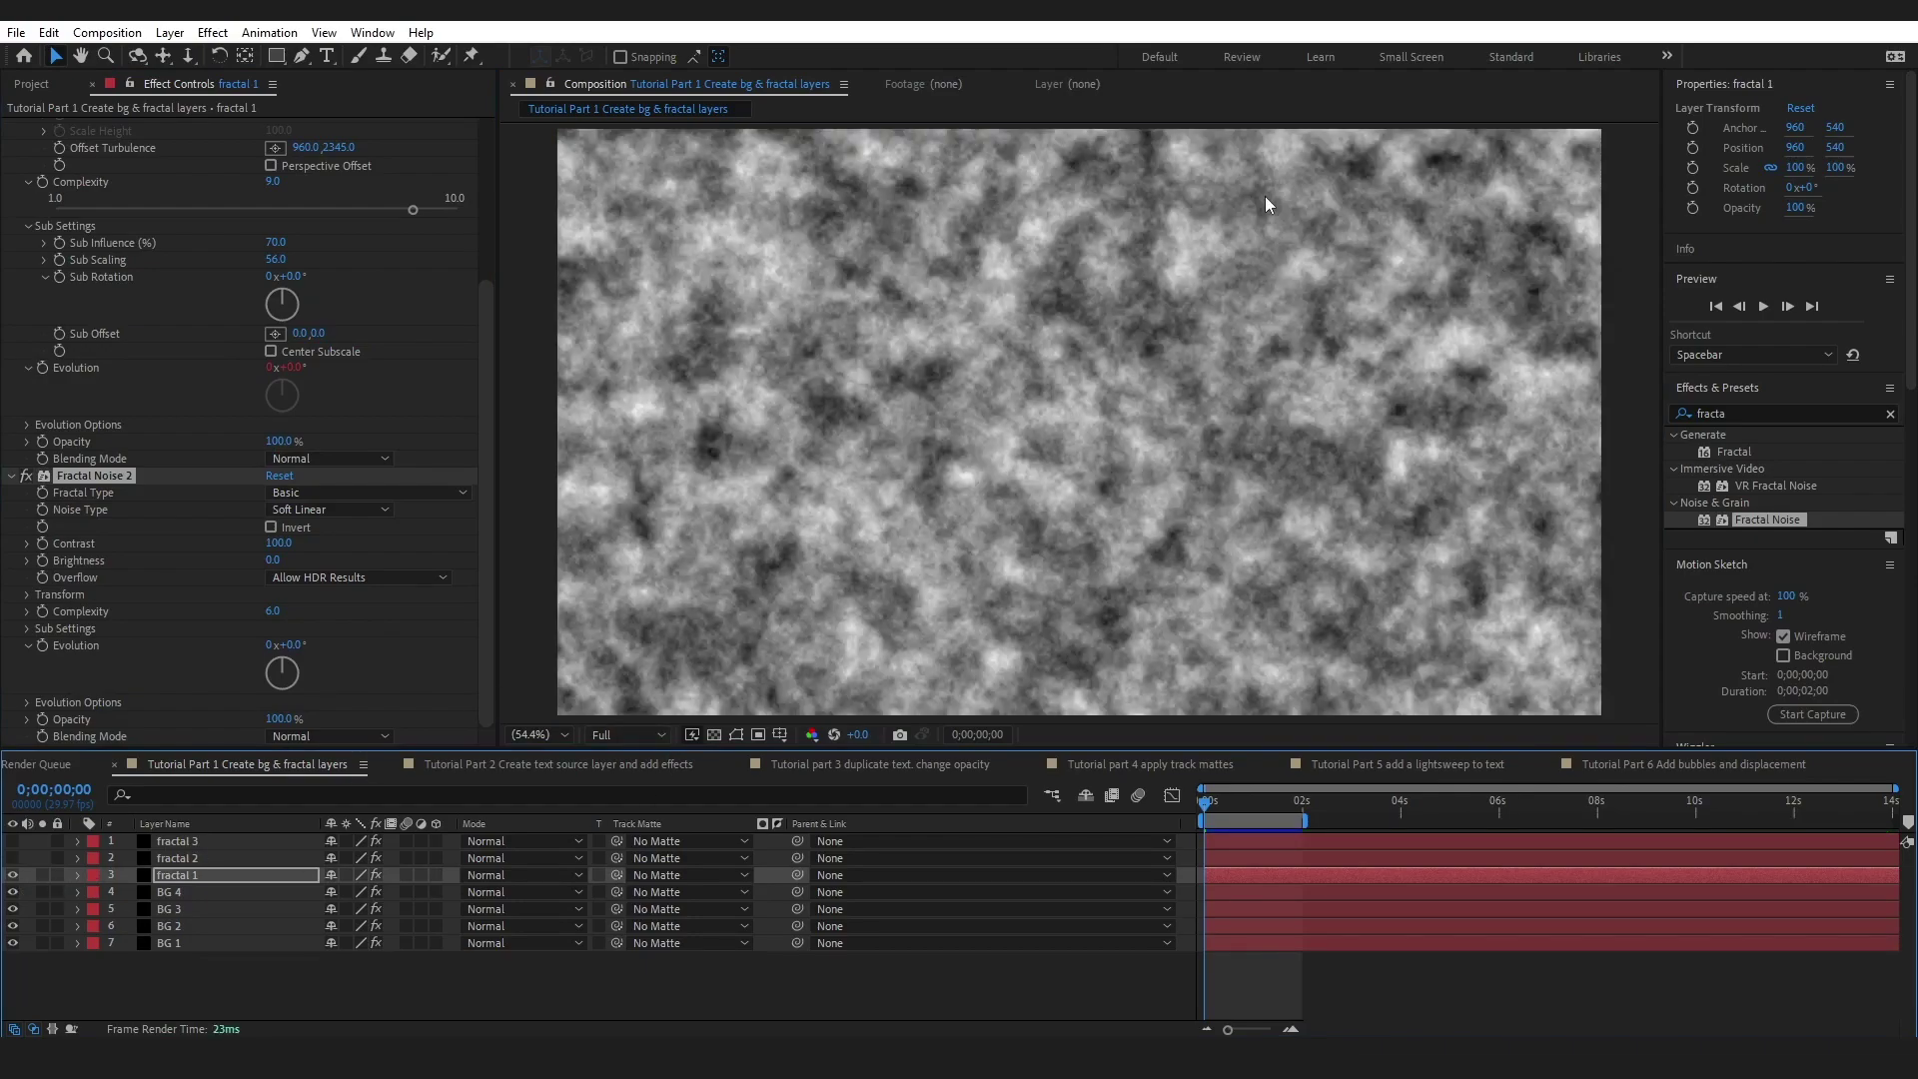
- Try Turbulent Basic fractal type with contrast 156 on the second Fractal Noise effect, and delete that effect
{"action": "left_click", "coordinate": [124, 514]}
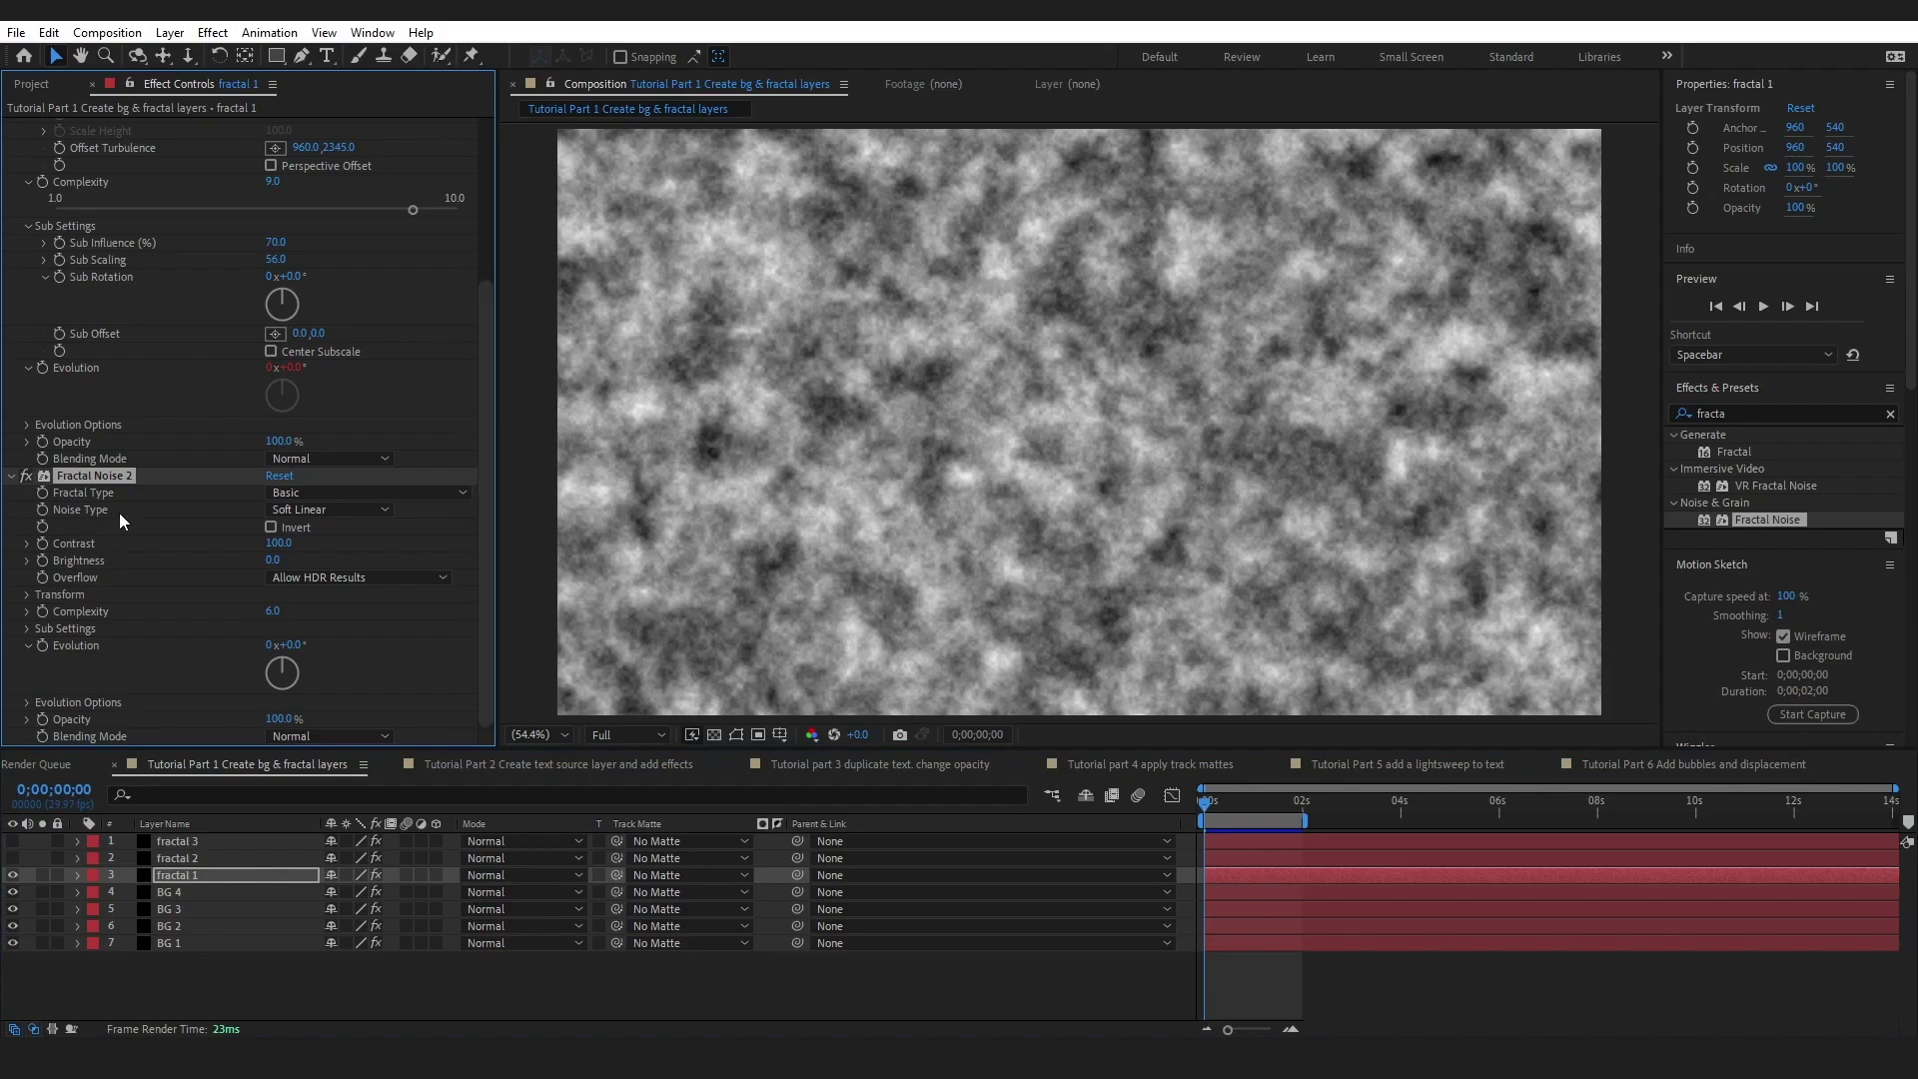
{"action": "left_click", "coordinate": [312, 491]}
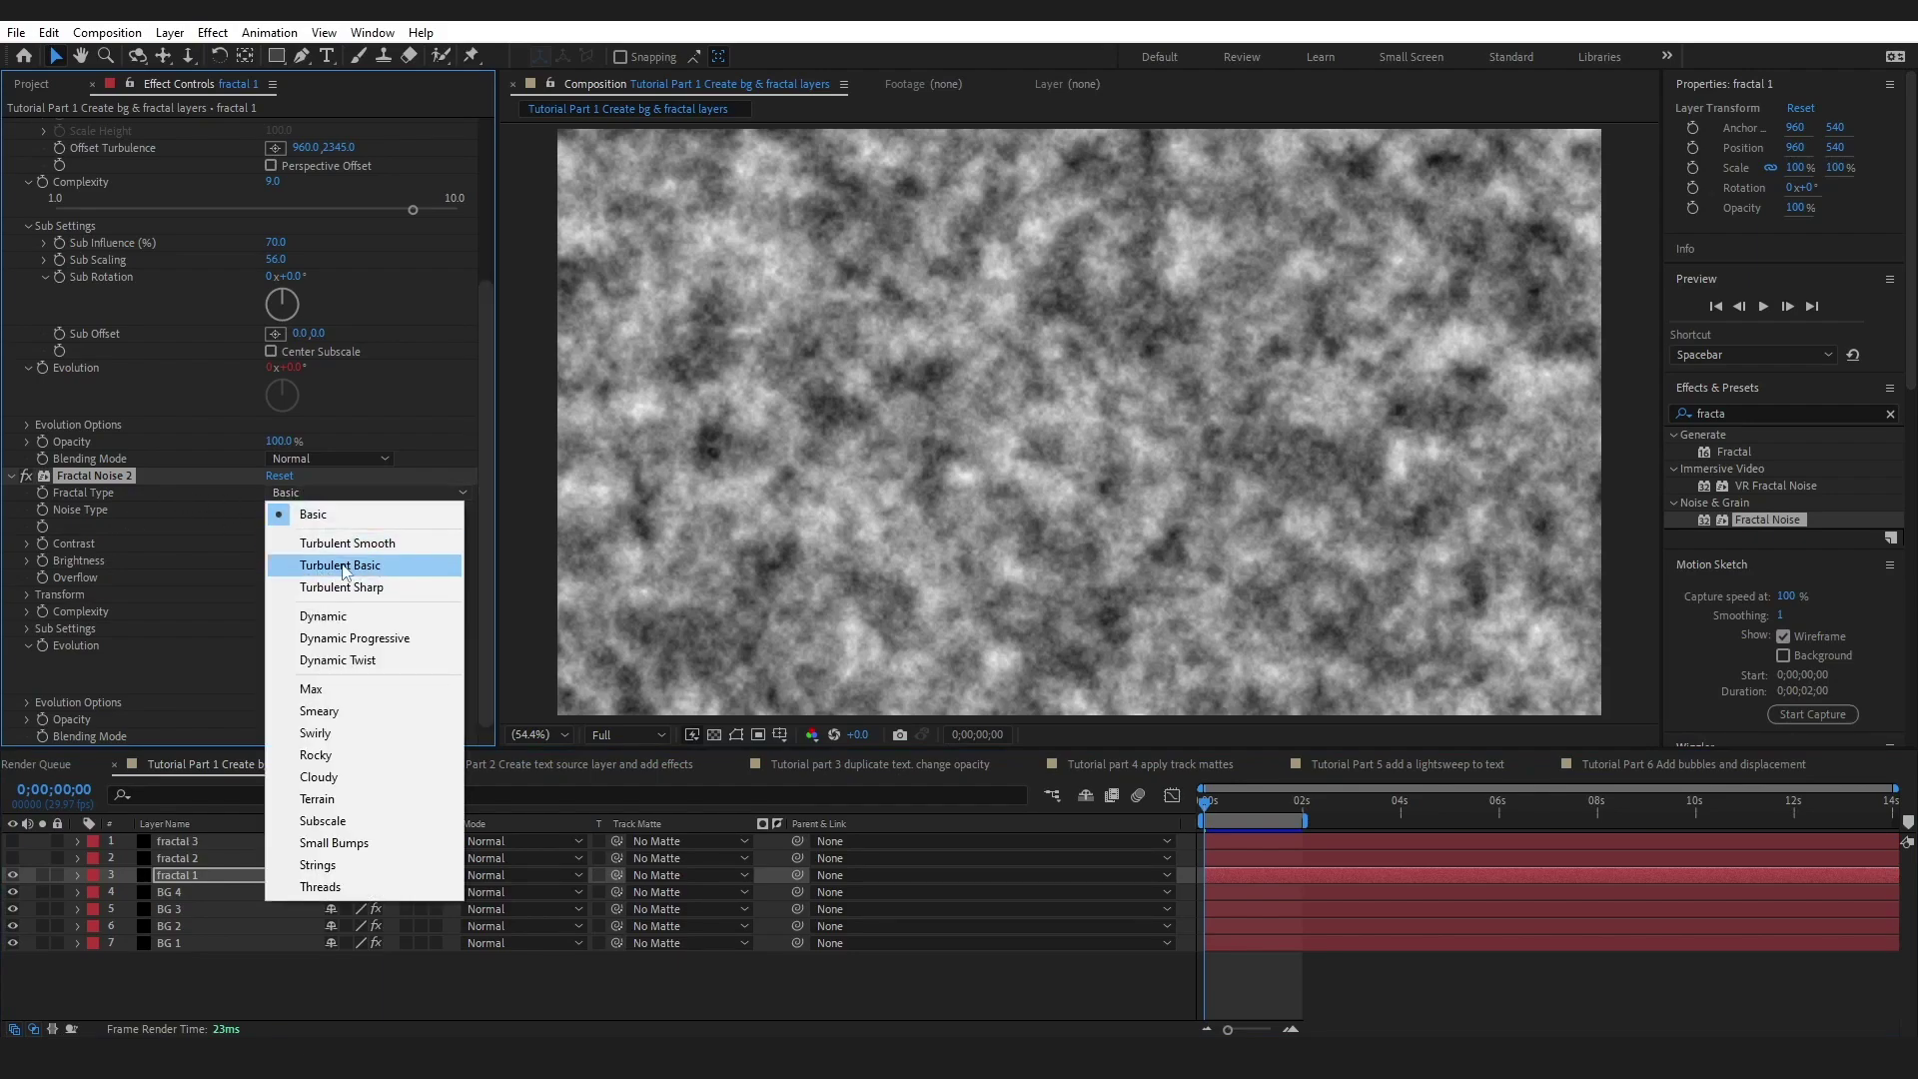
{"action": "left_click", "coordinate": [310, 561]}
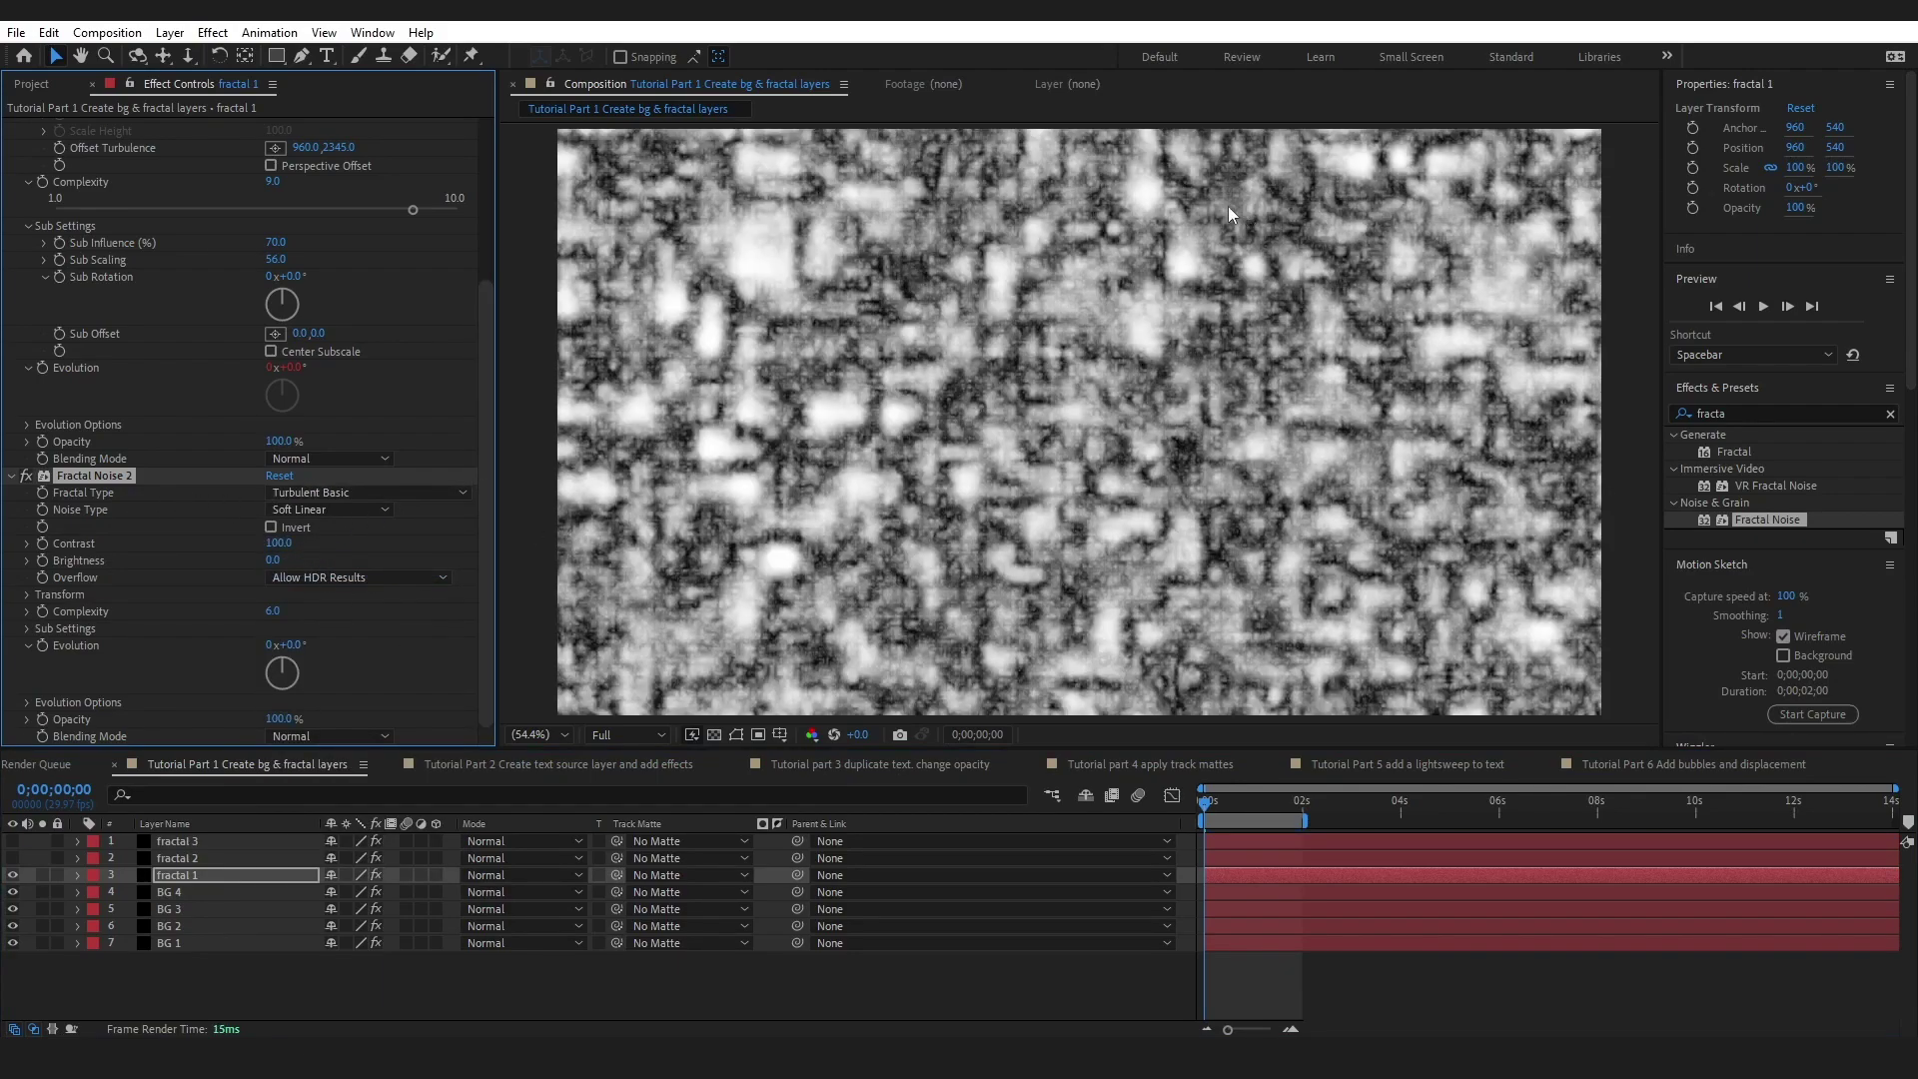
{"action": "left_click_drag", "start_coordinate": [279, 546], "coordinate": [339, 555]}
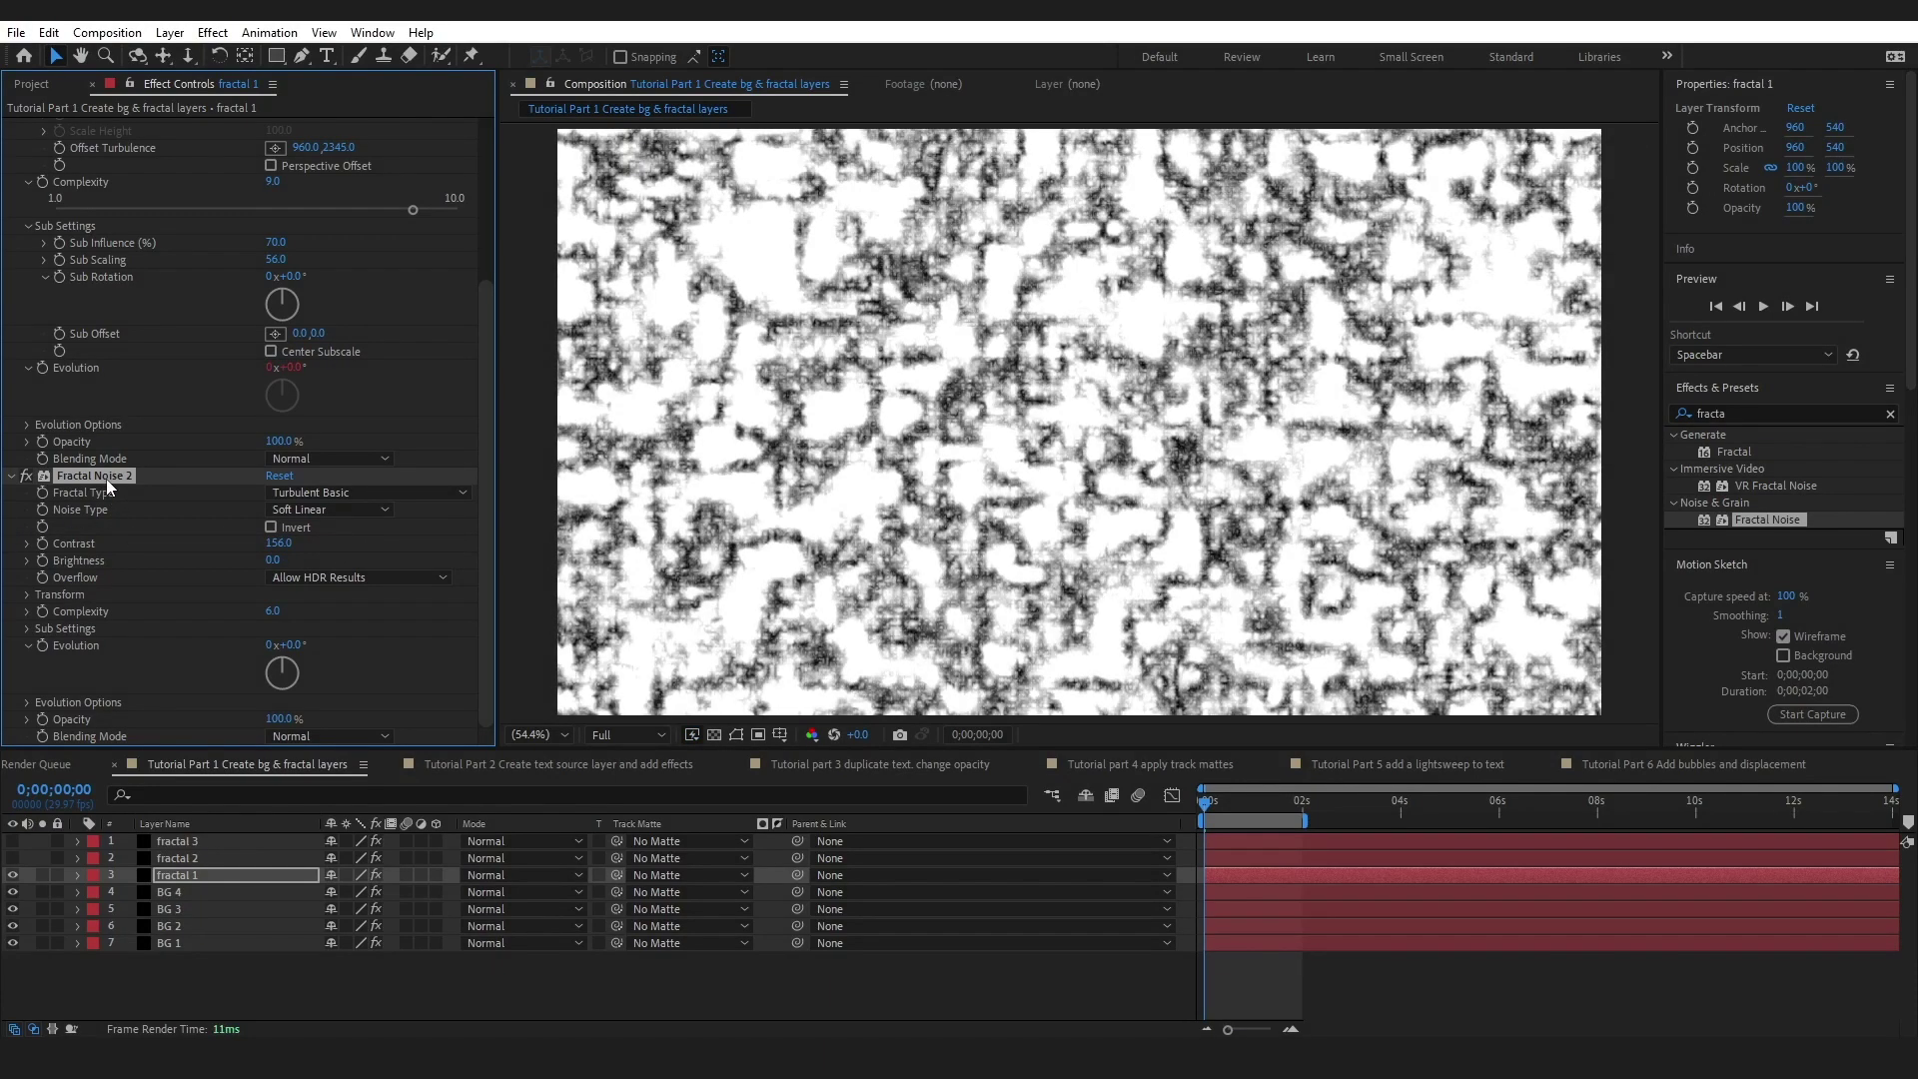
{"action": "key", "text": "Delete"}
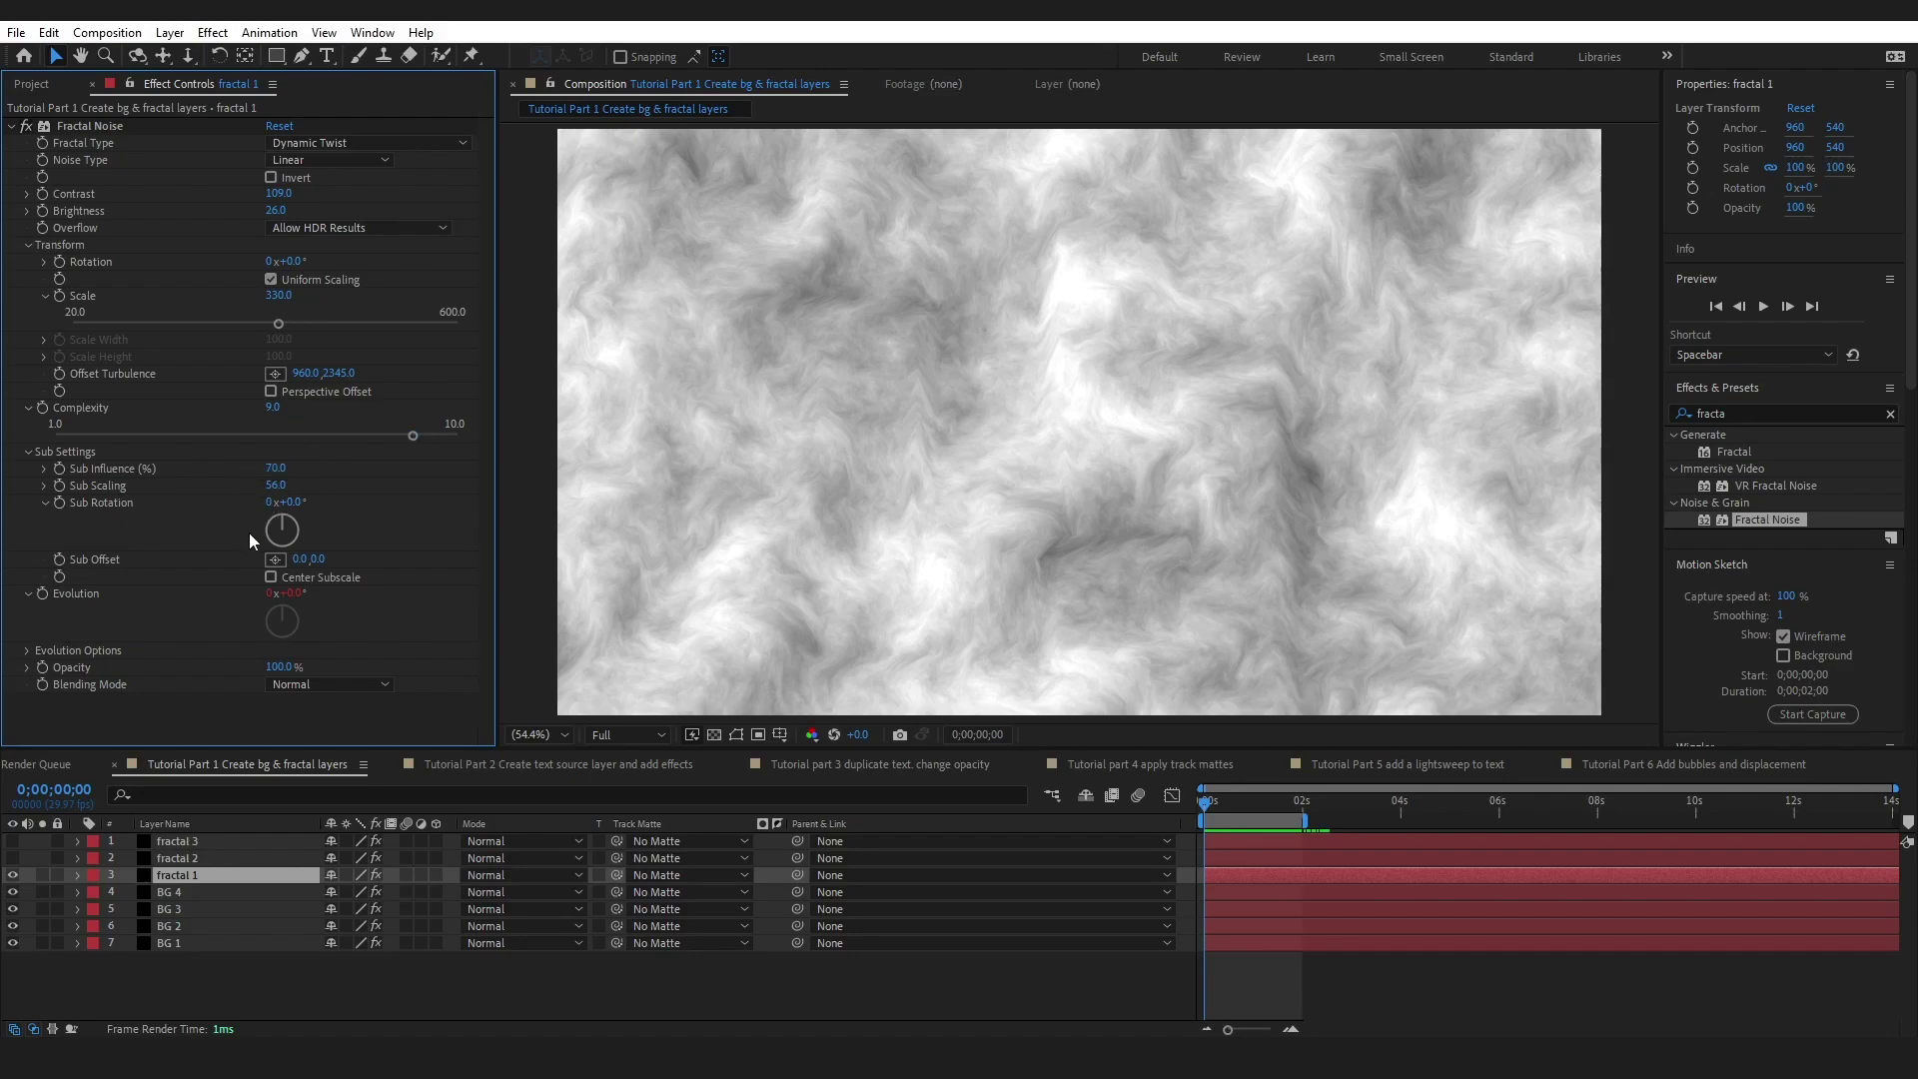
- Reveal the Evolution expression of fractal 1's Fractal Noise in the enlarged timeline and preview the animation
{"action": "left_click", "coordinate": [77, 875]}
{"action": "left_click_drag", "start_coordinate": [285, 749], "coordinate": [285, 597]}
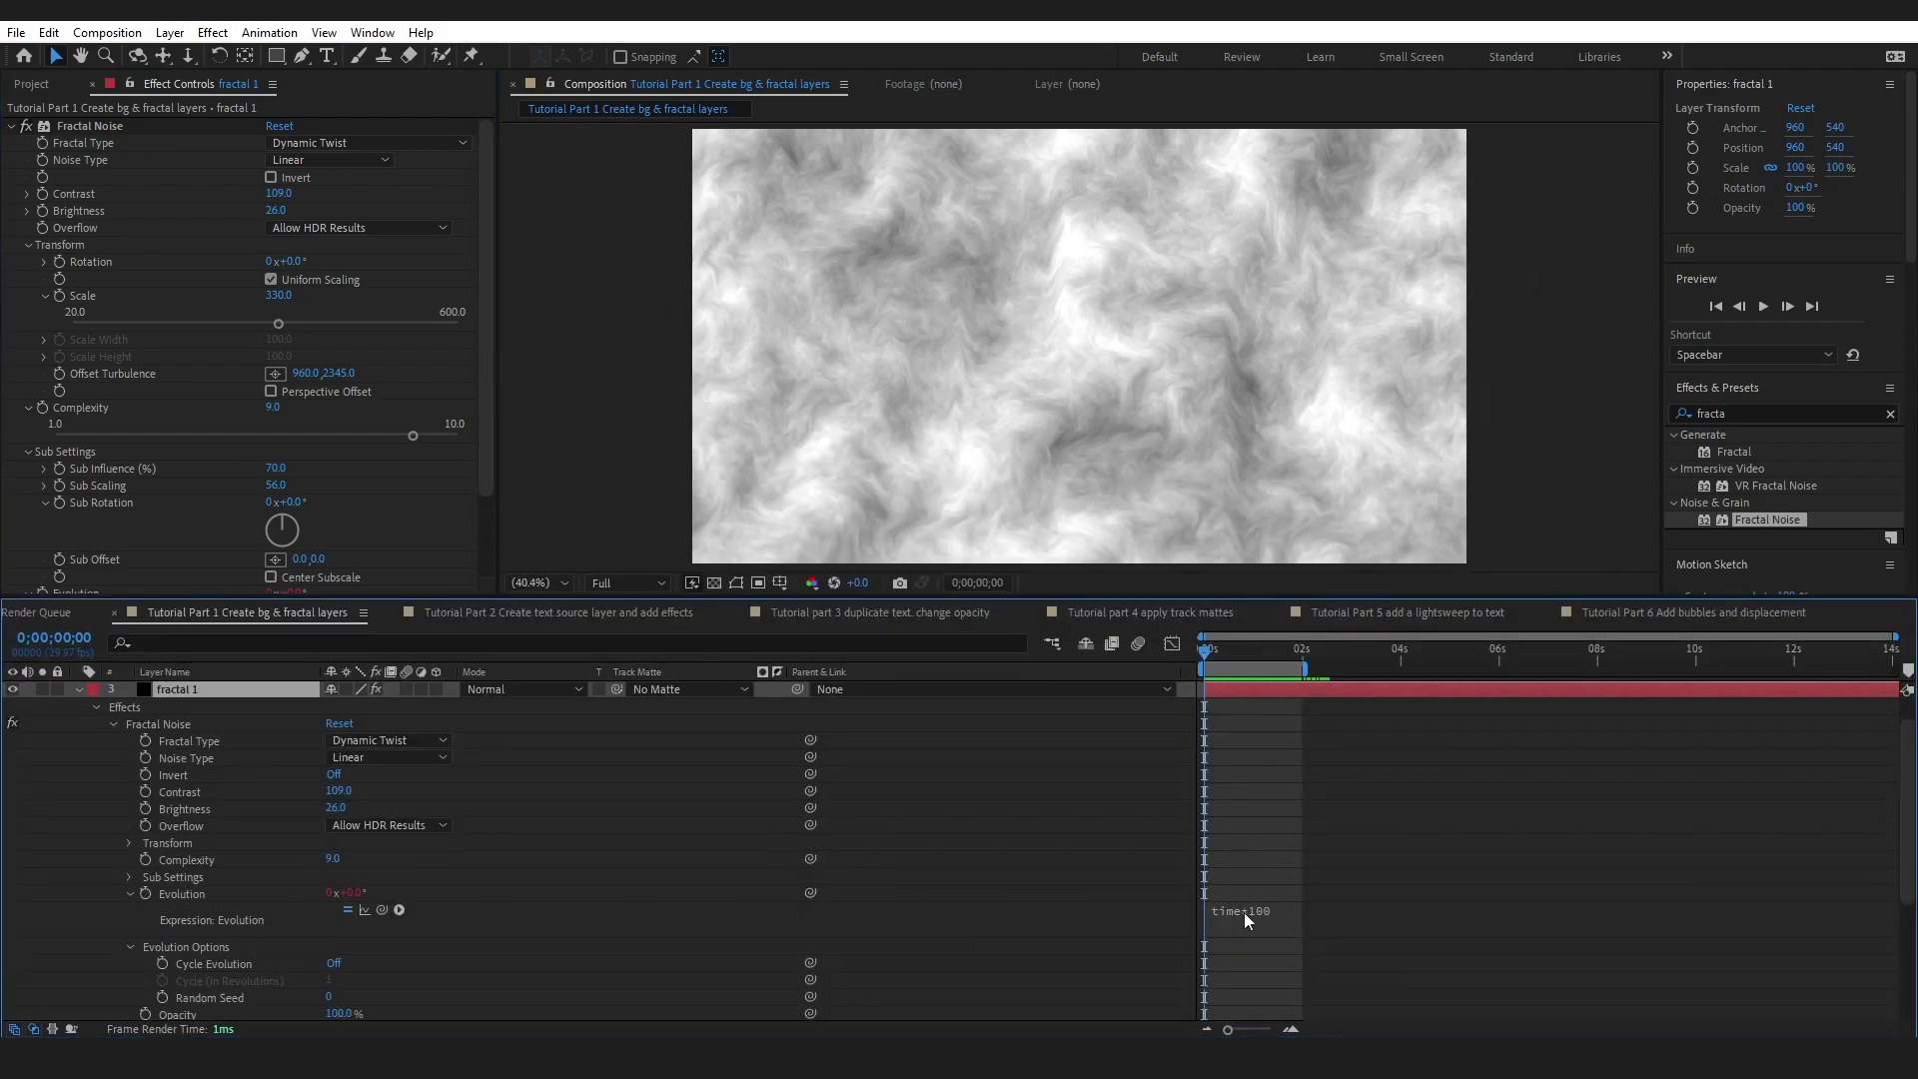
{"action": "key", "text": "space"}
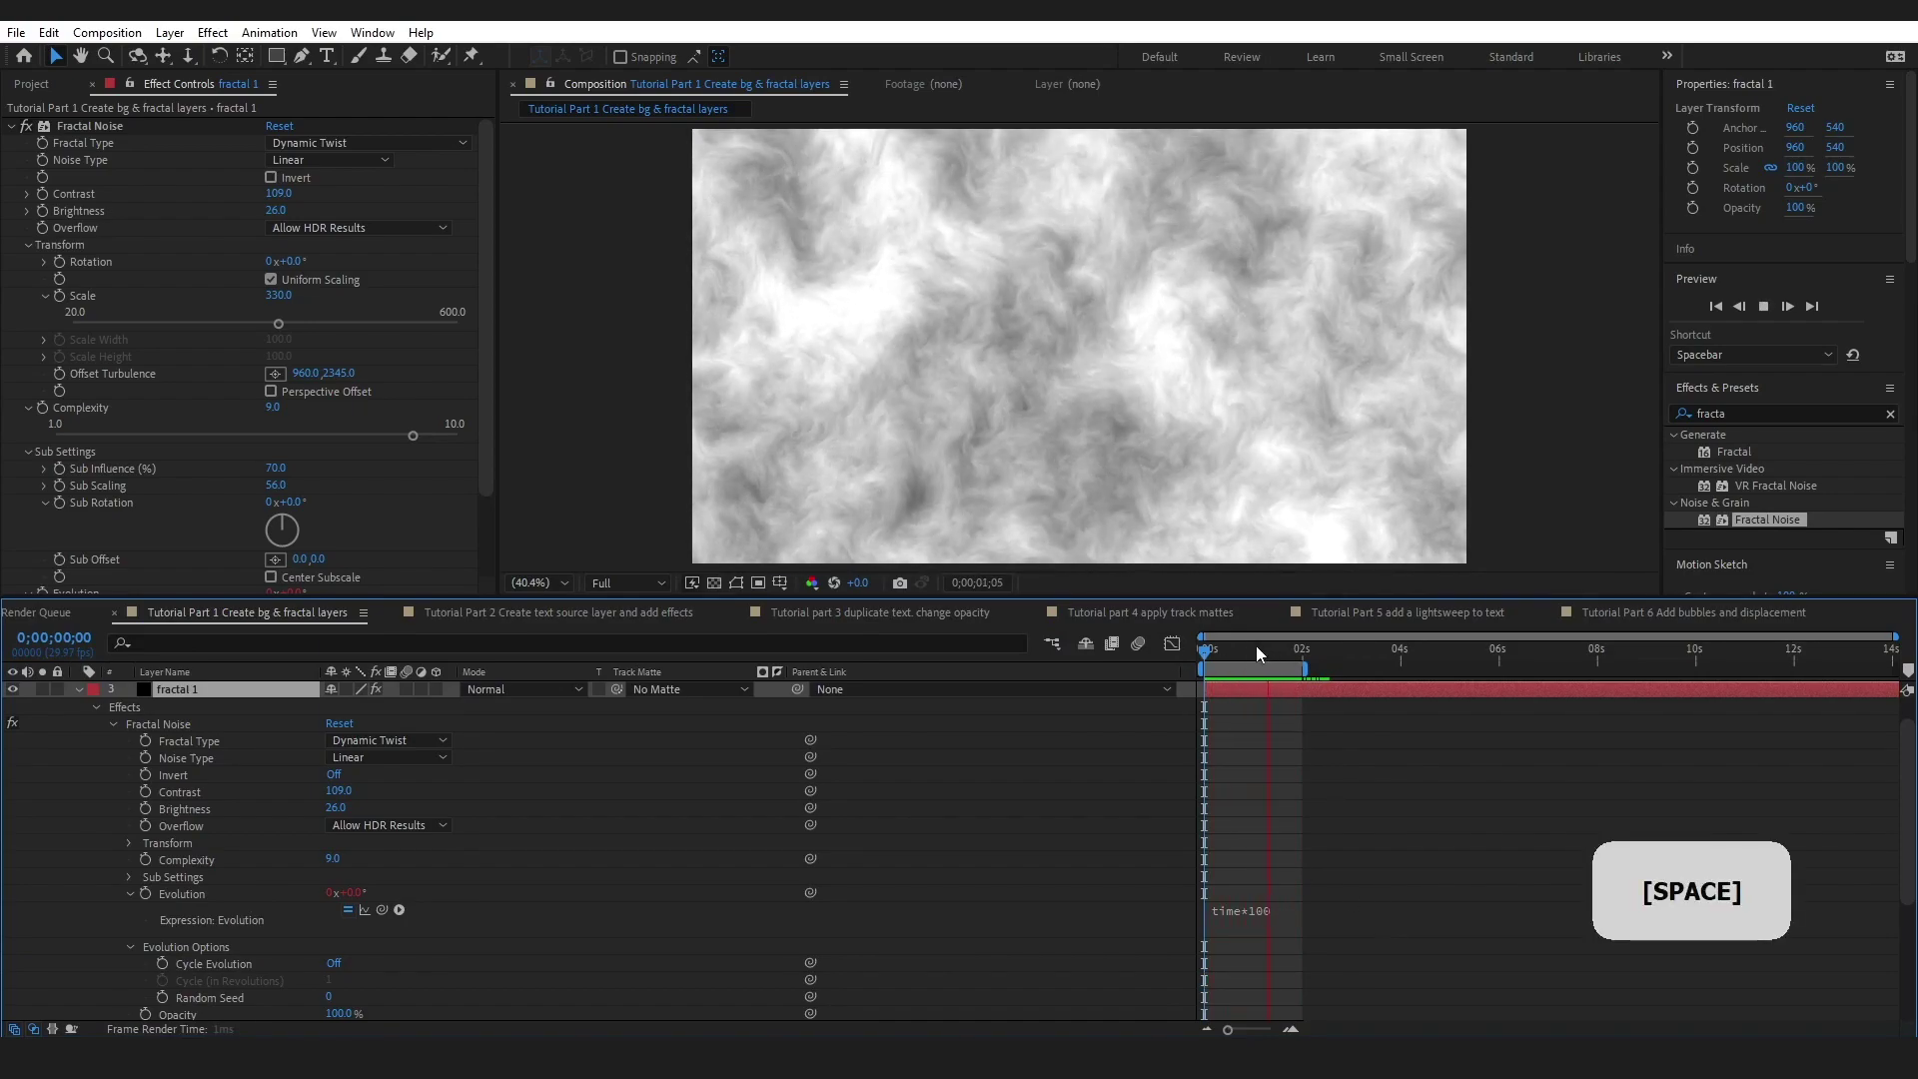
{"action": "key", "text": "space"}
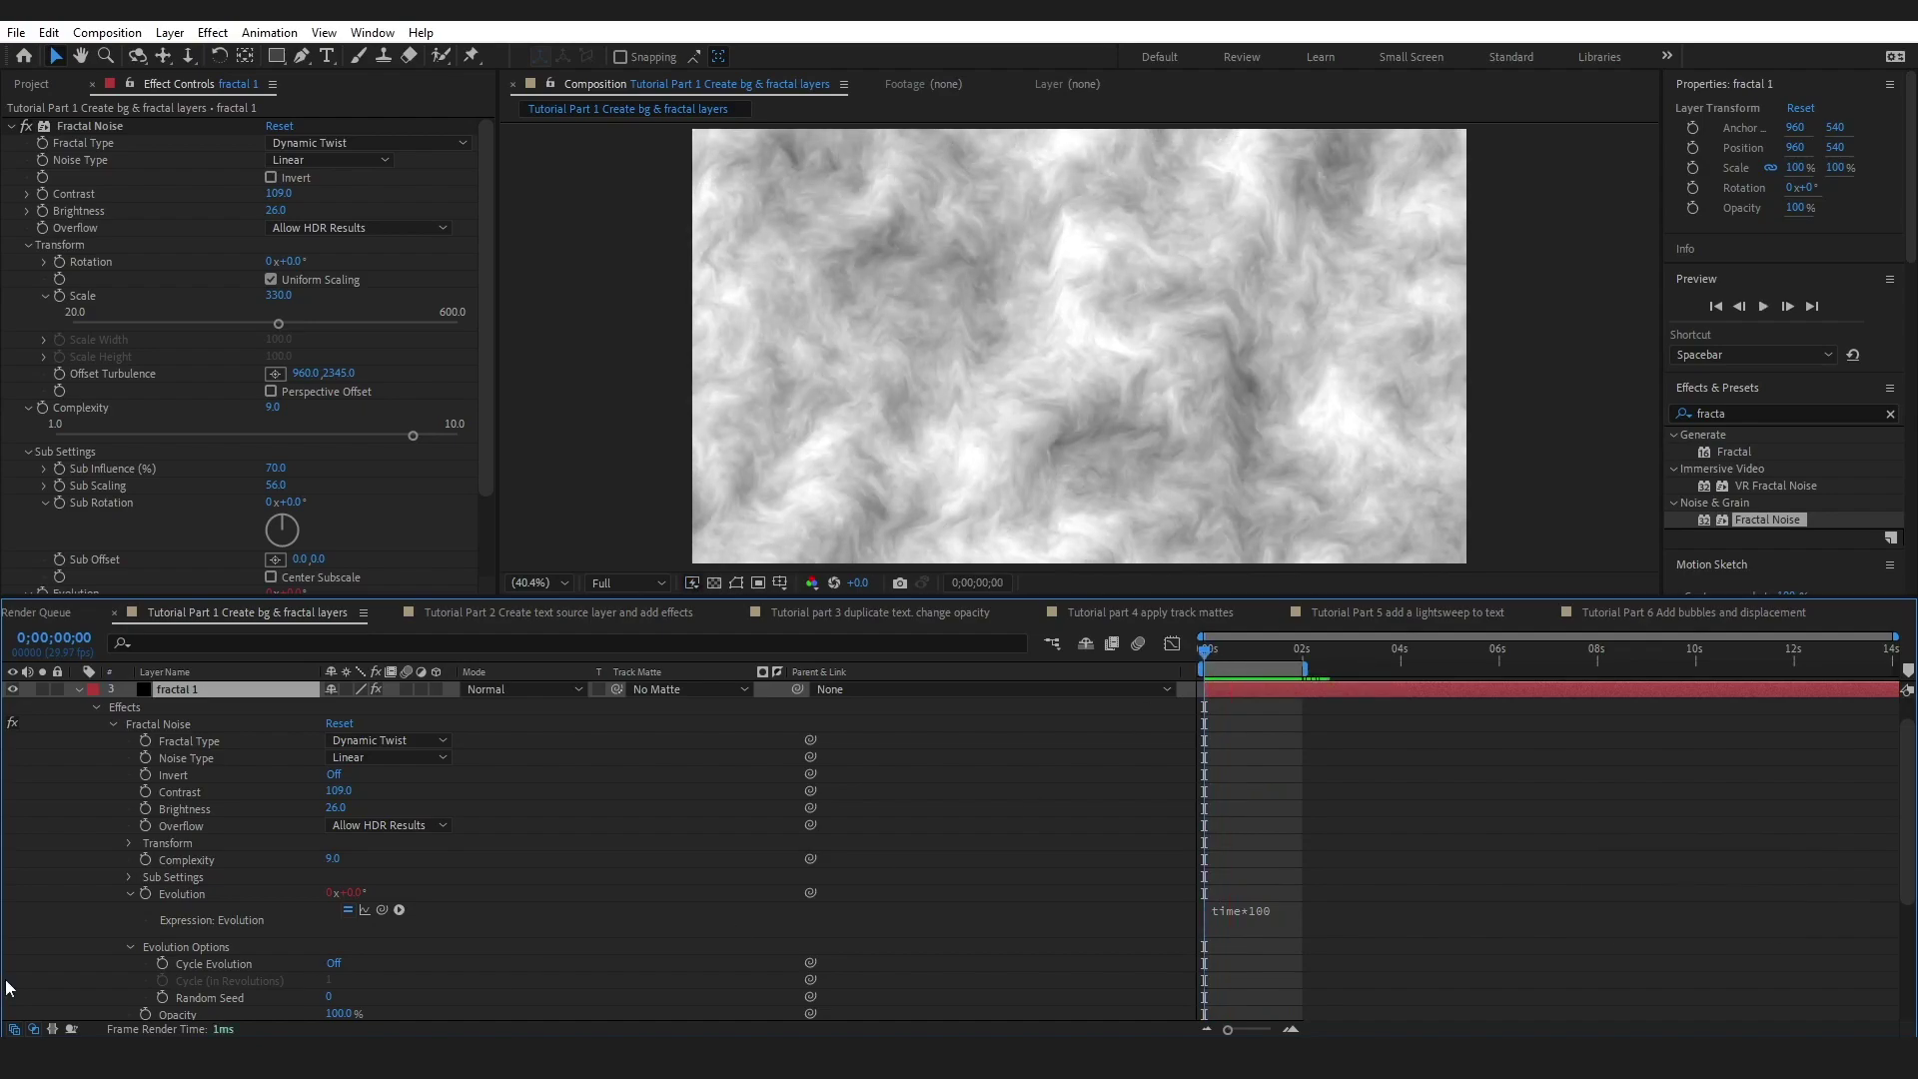
- Remove the Evolution expression from fractal 1's Fractal Noise and add it again as time*100
{"action": "left_click", "coordinate": [146, 894], "text": "alt"}
{"action": "key", "text": "space"}
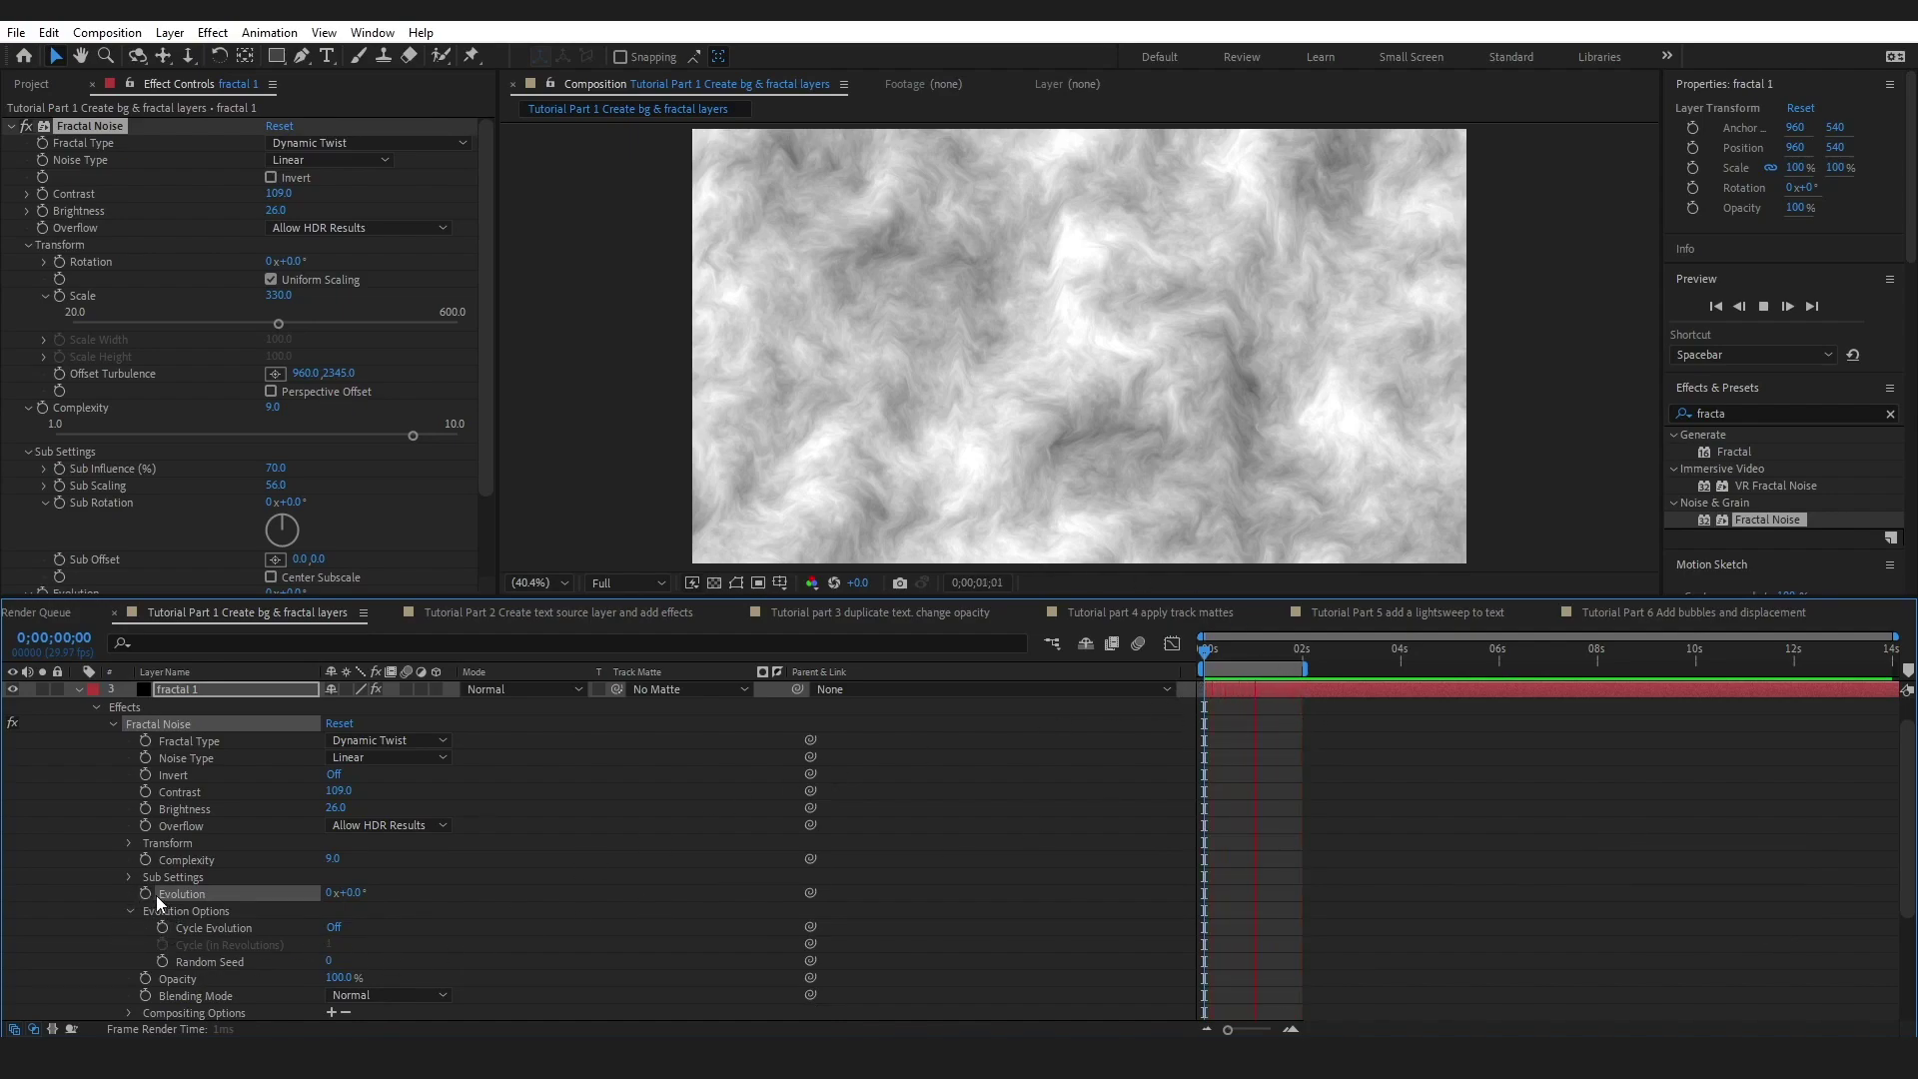
{"action": "key", "text": "alt"}
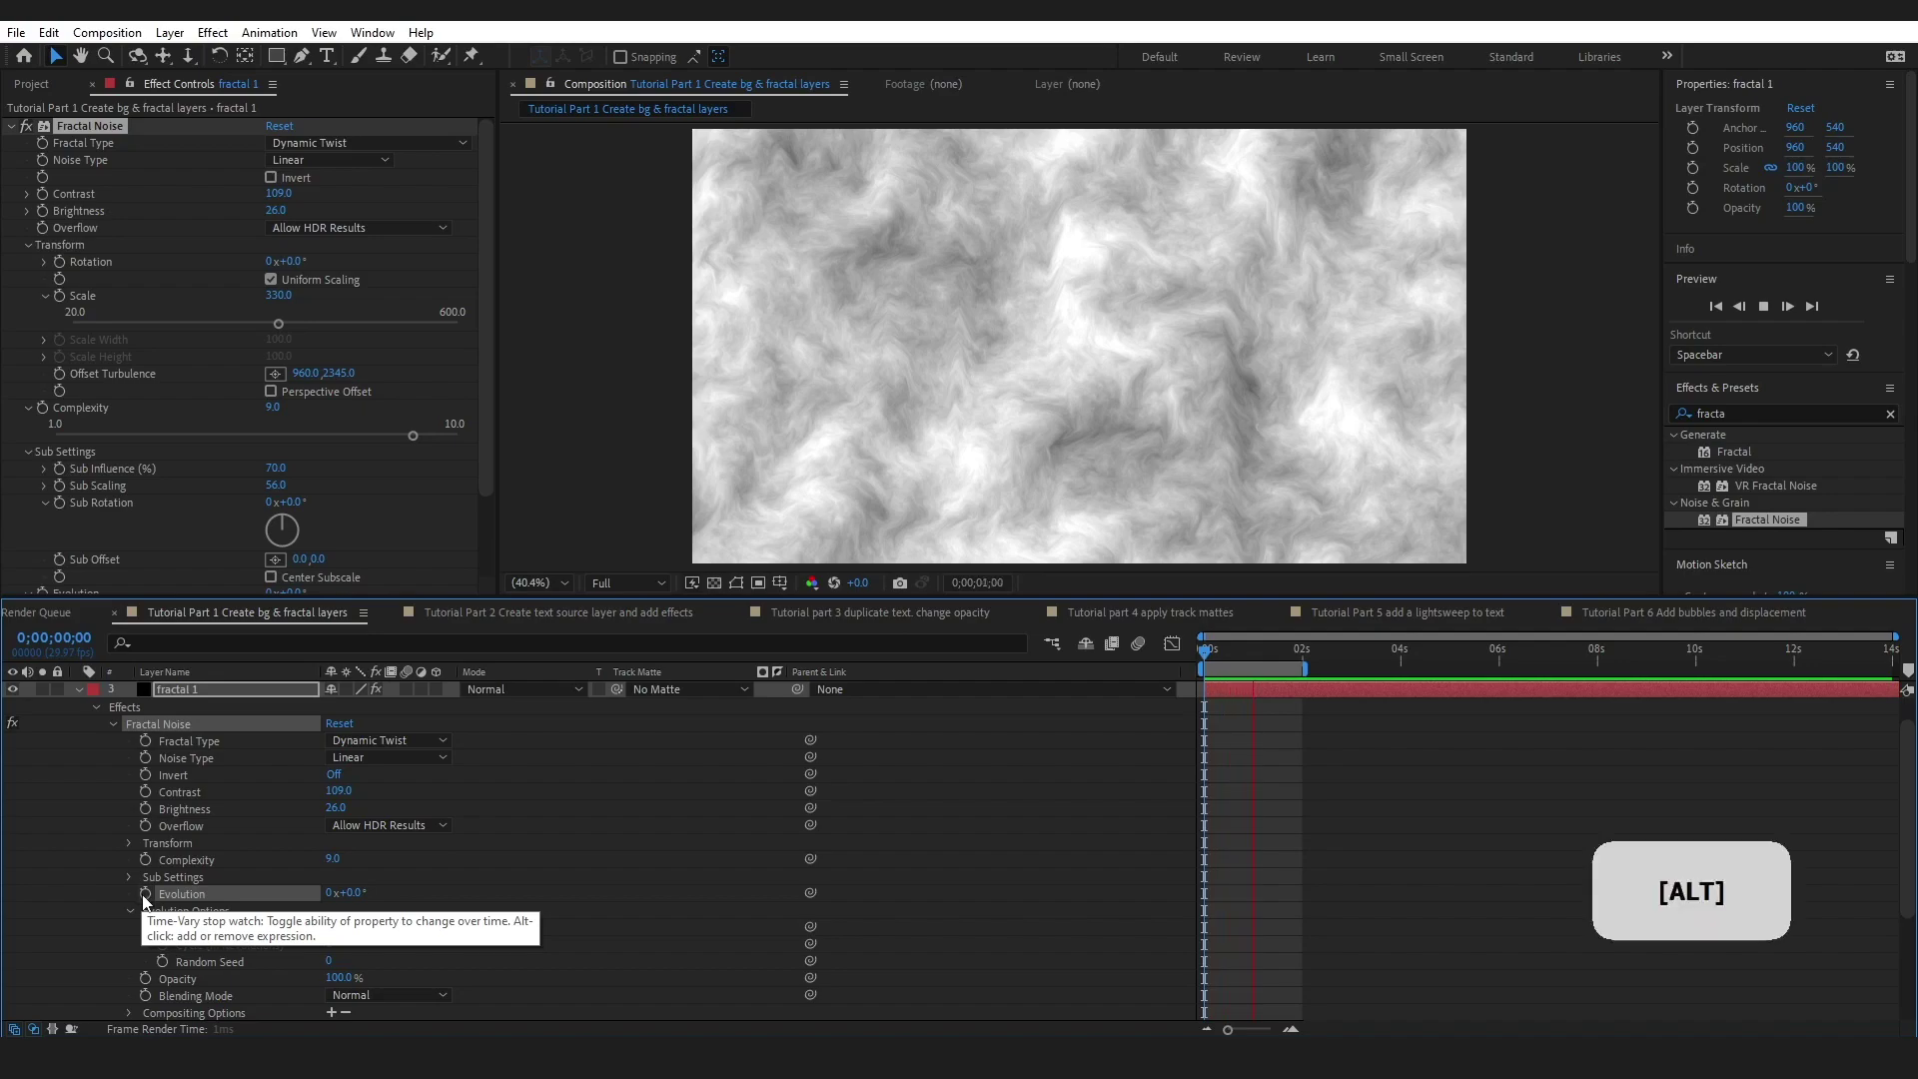
{"action": "left_click", "coordinate": [147, 895], "text": "alt"}
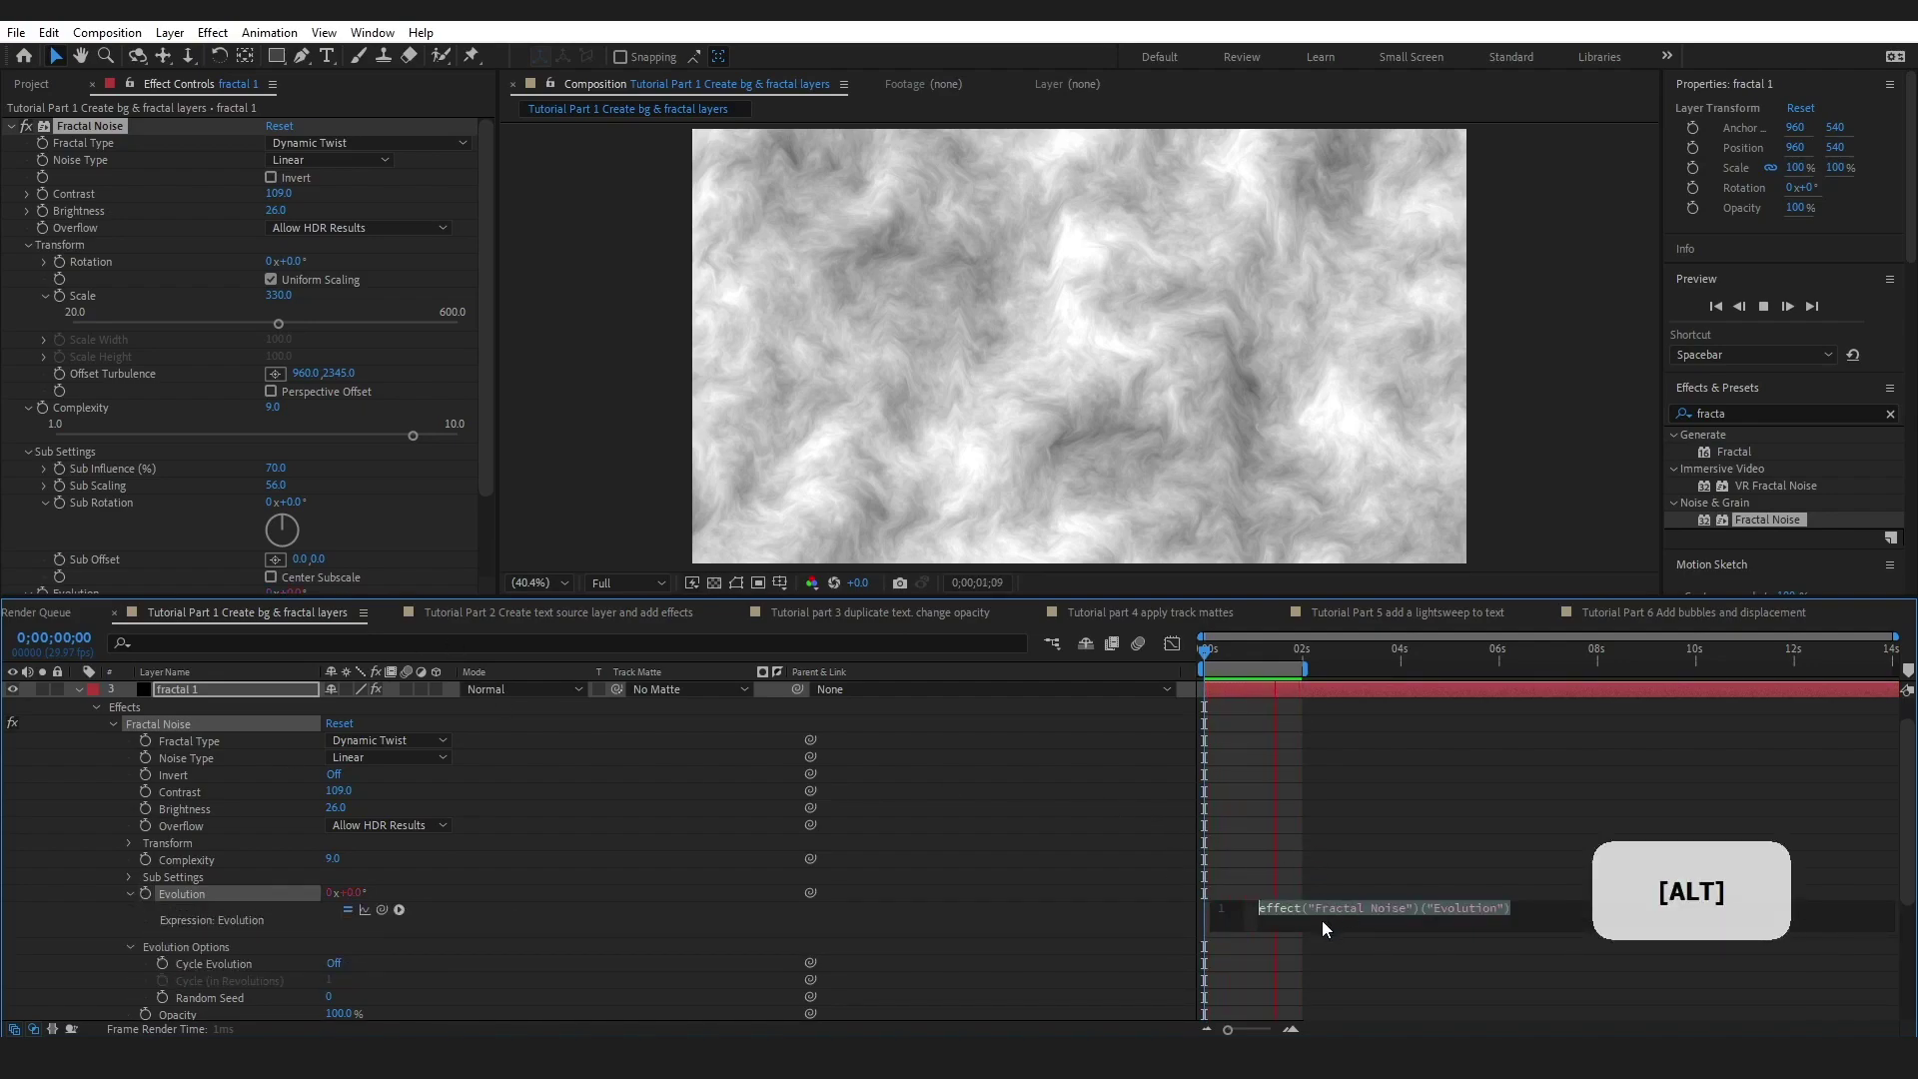
{"action": "type", "text": "time"}
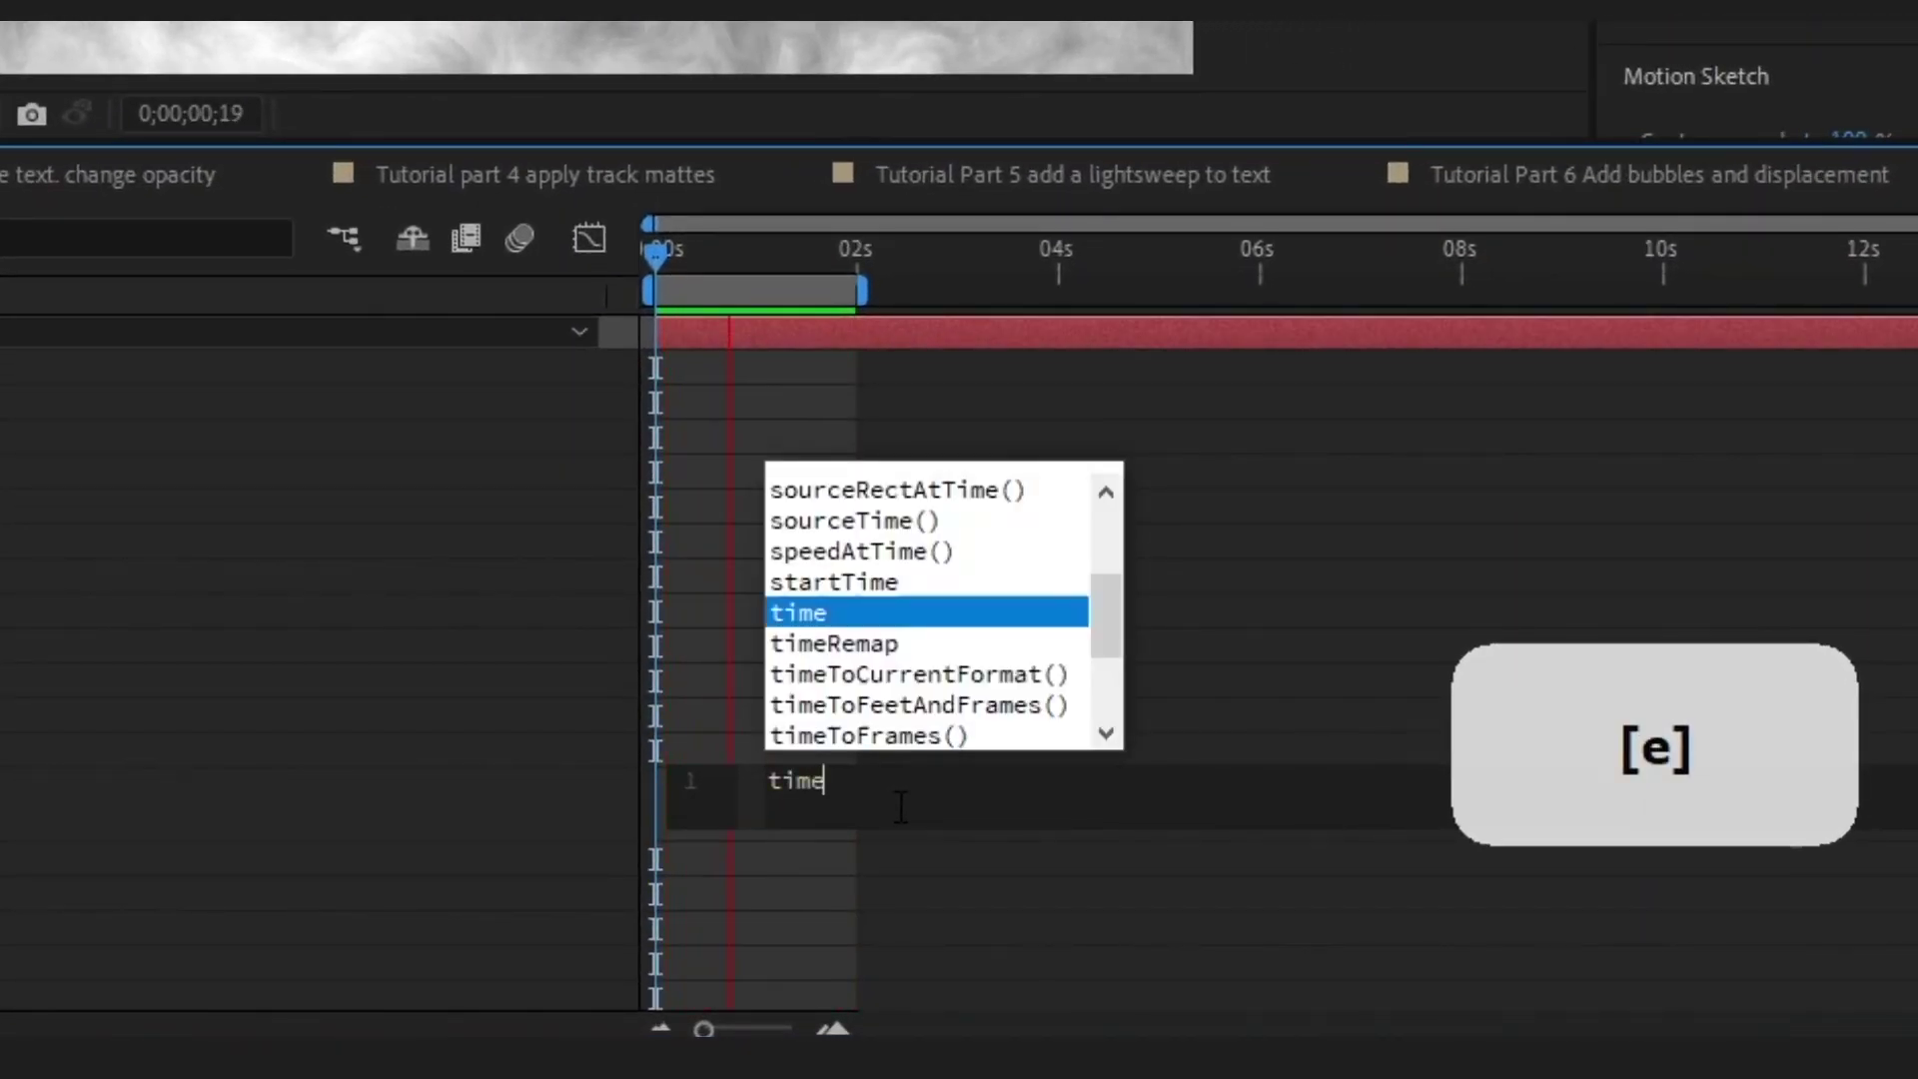
{"action": "type", "text": "*100"}
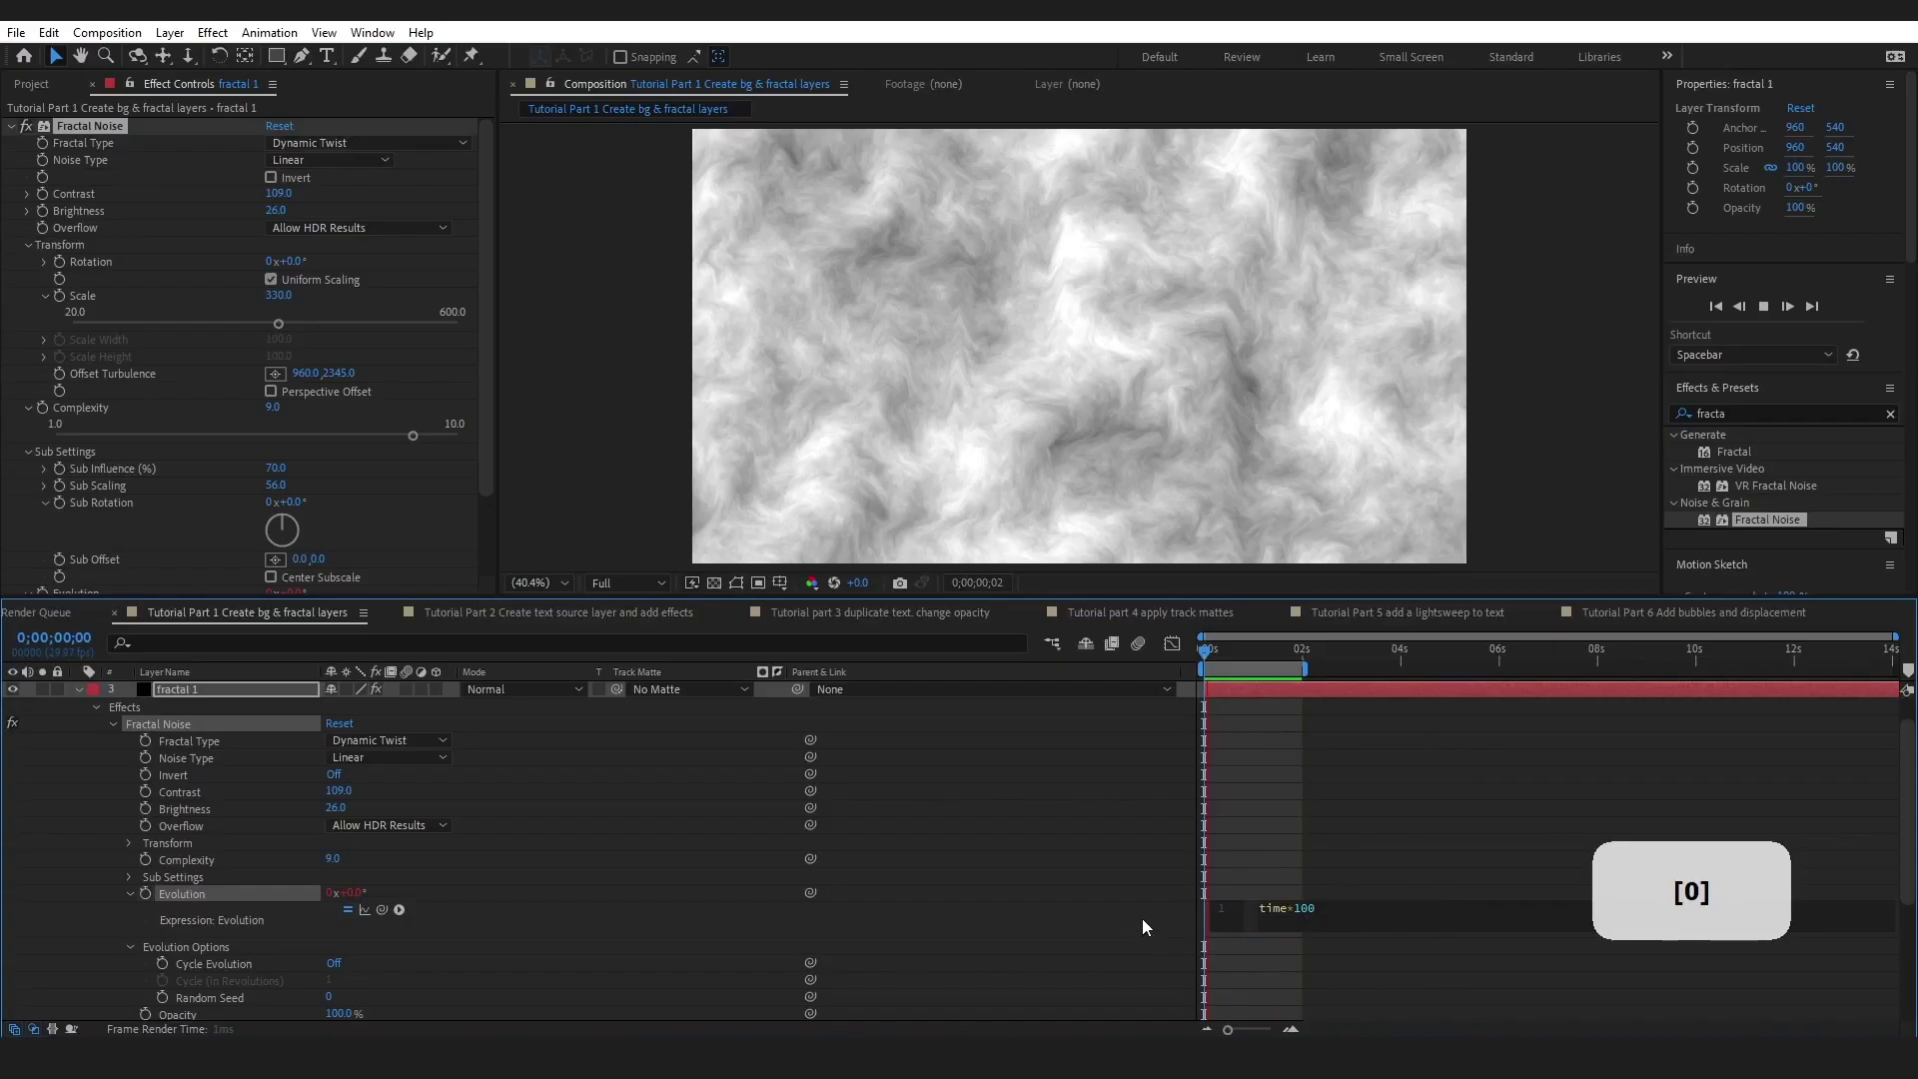
{"action": "left_click", "coordinate": [523, 790]}
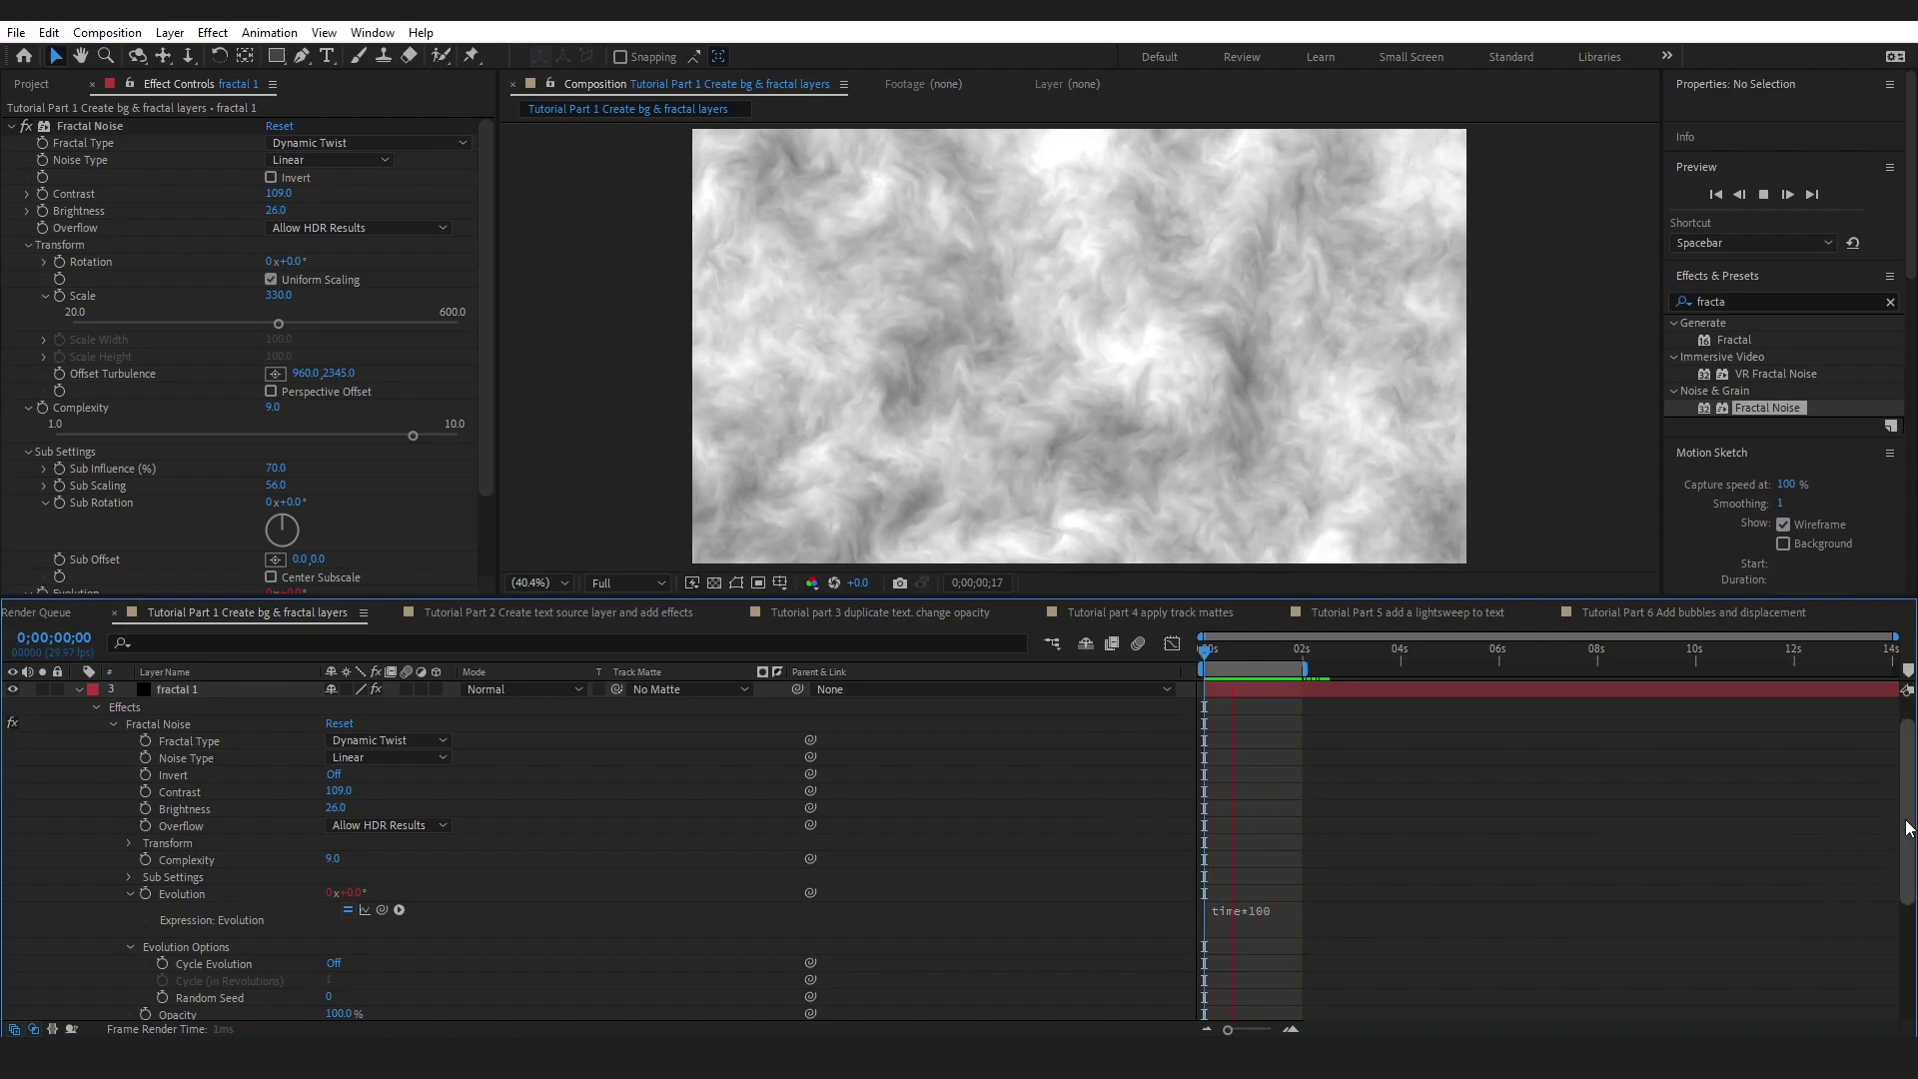
- Select the fractal 1 layer and scrub the start of the timeline to view its motion
{"action": "key", "text": "ctrl+d"}
{"action": "key", "text": "ctrl+d"}
{"action": "left_click", "coordinate": [177, 723]}
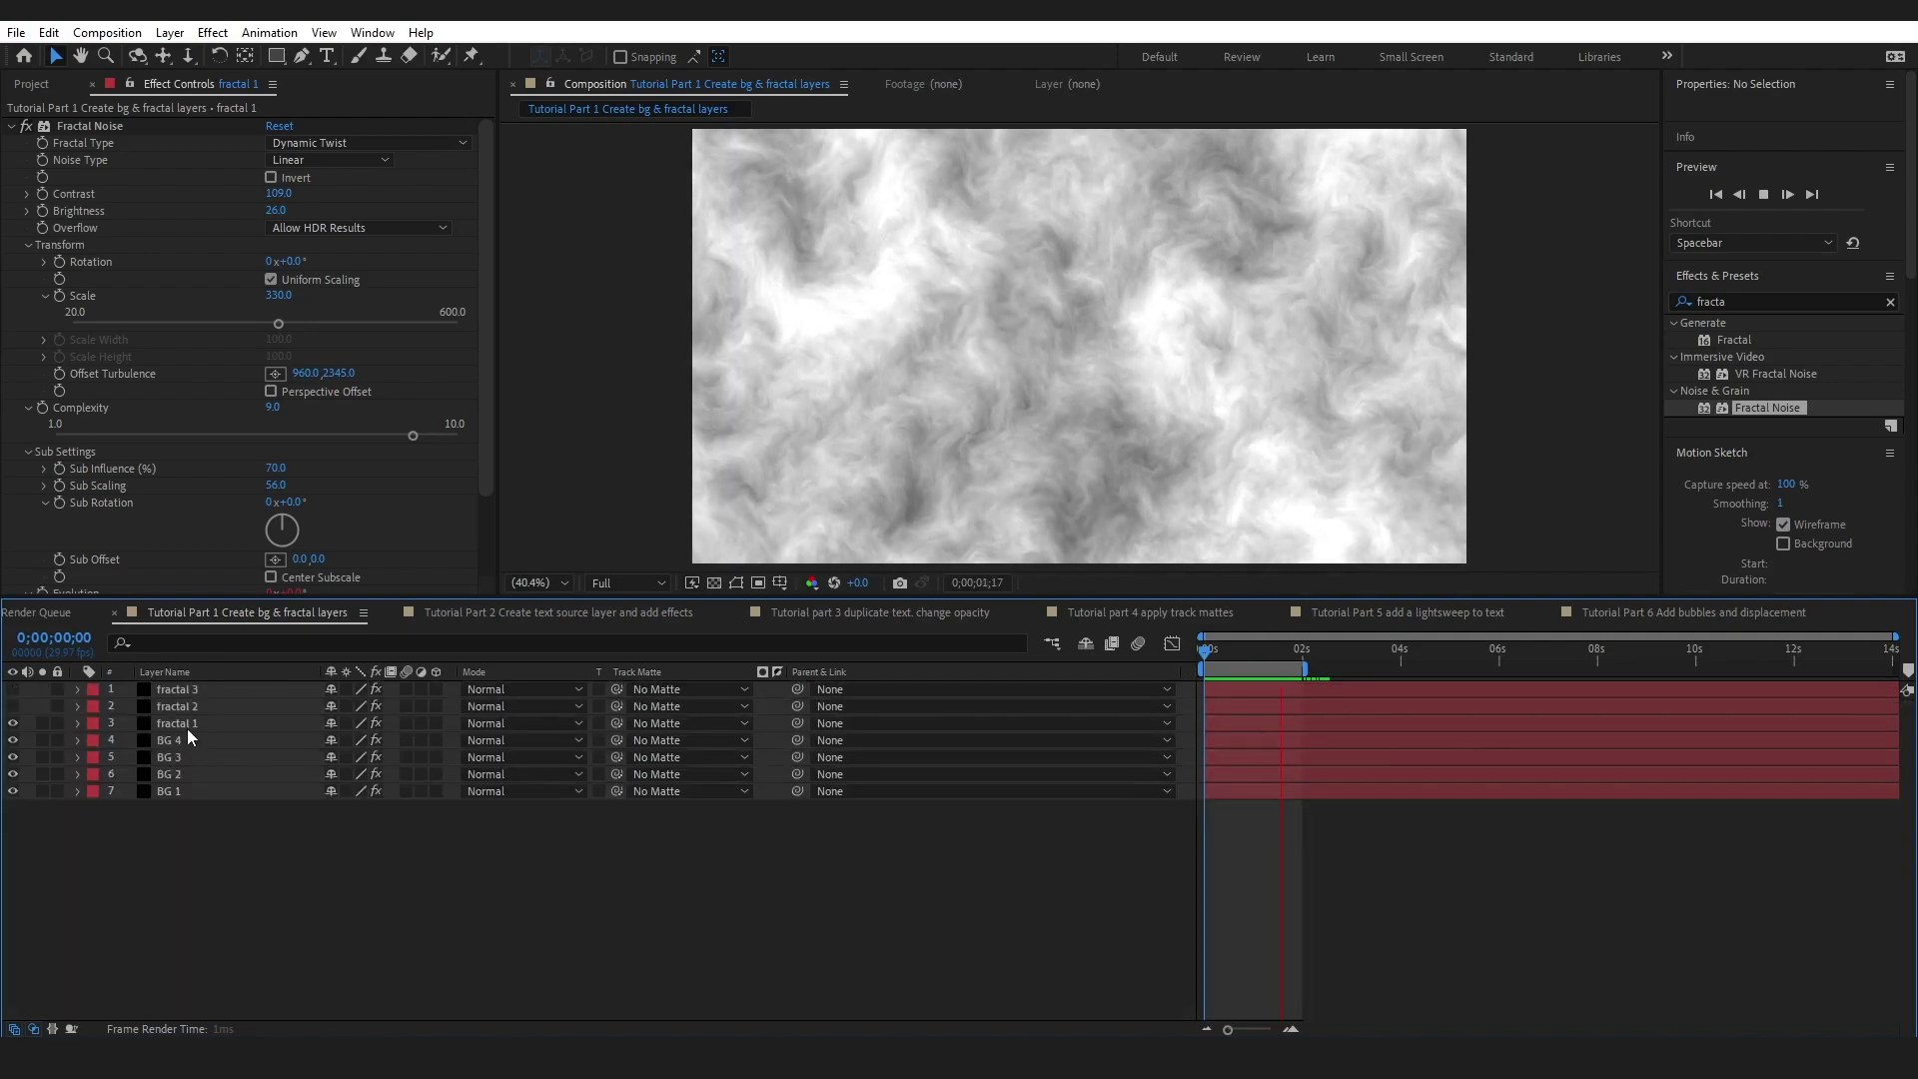
{"action": "left_click", "coordinate": [1212, 656]}
{"action": "left_click_drag", "start_coordinate": [1228, 663], "coordinate": [1183, 655]}
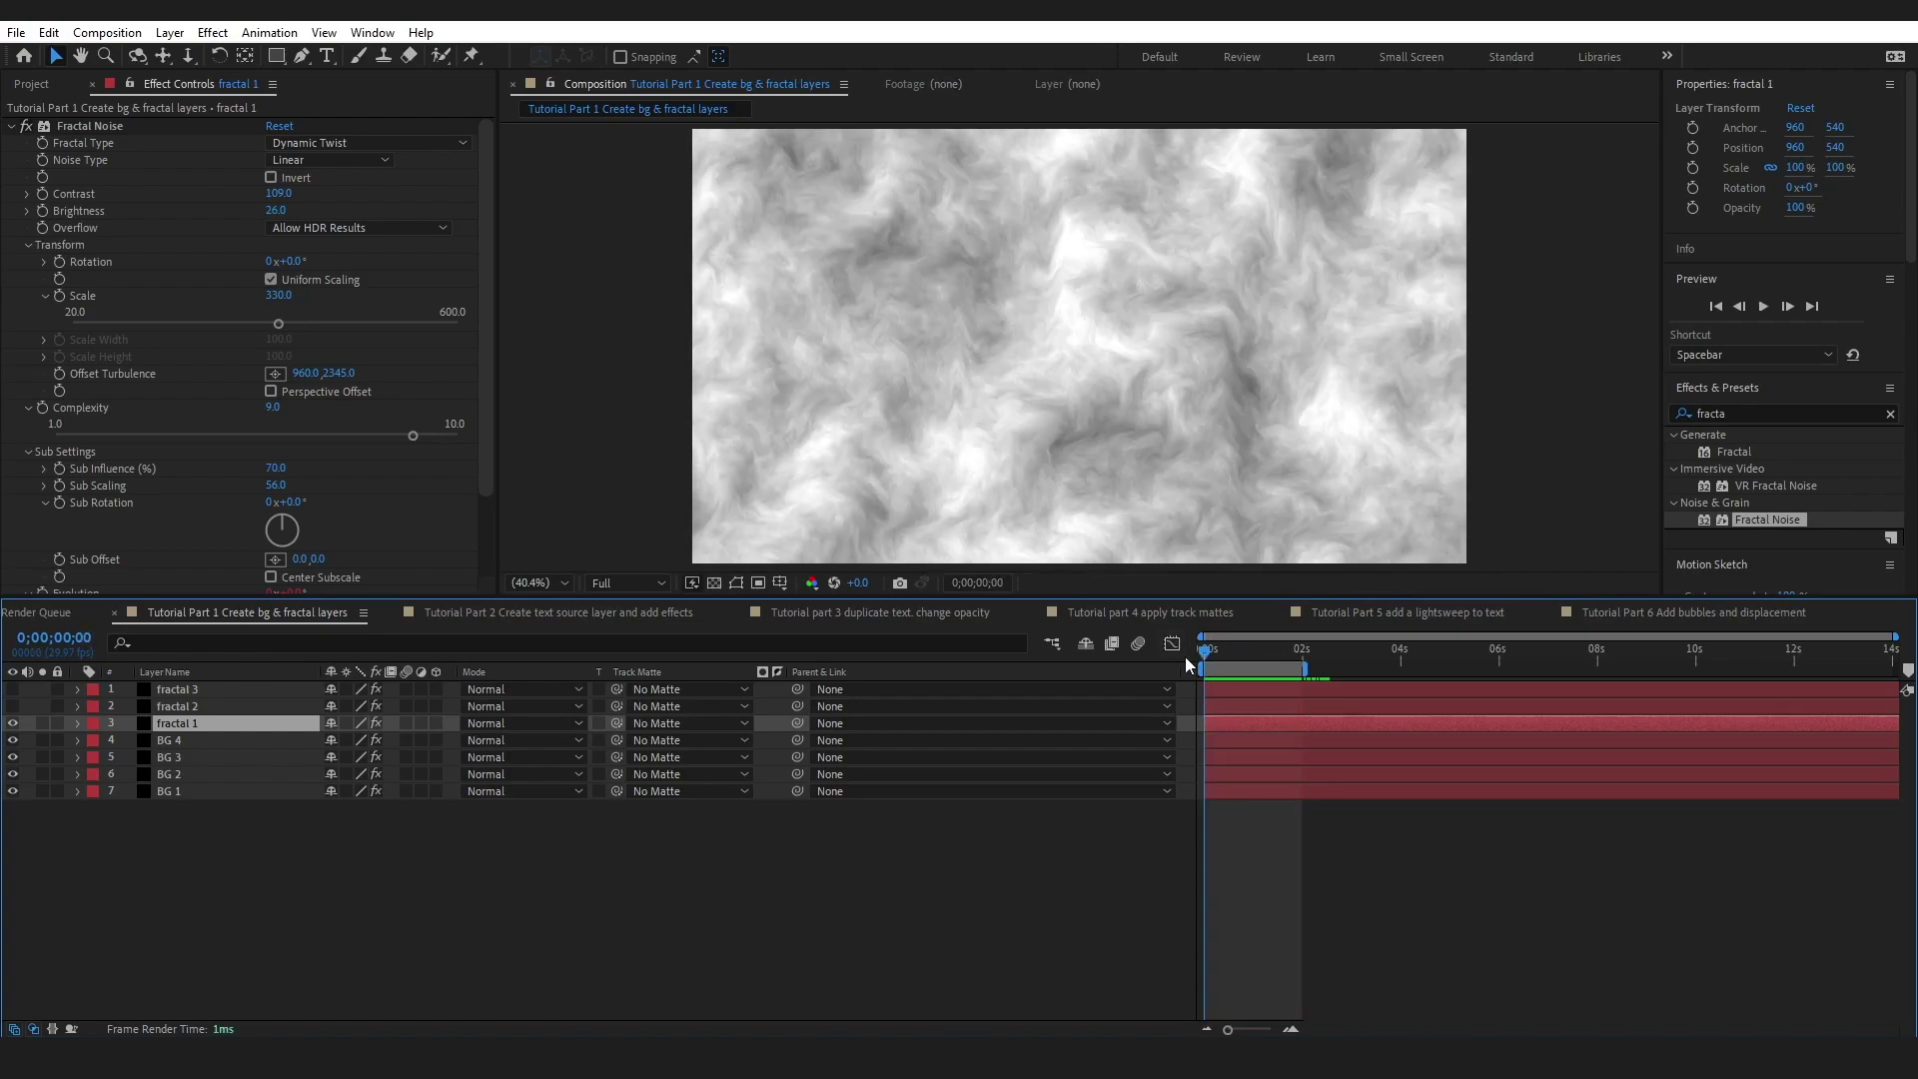
- Hide fractal 1, show fractal 2, and preview the fractal 2 animation
{"action": "left_click", "coordinate": [12, 723]}
{"action": "left_click", "coordinate": [12, 706]}
{"action": "left_click", "coordinate": [1225, 650]}
{"action": "left_click_drag", "start_coordinate": [1211, 651], "coordinate": [1183, 703]}
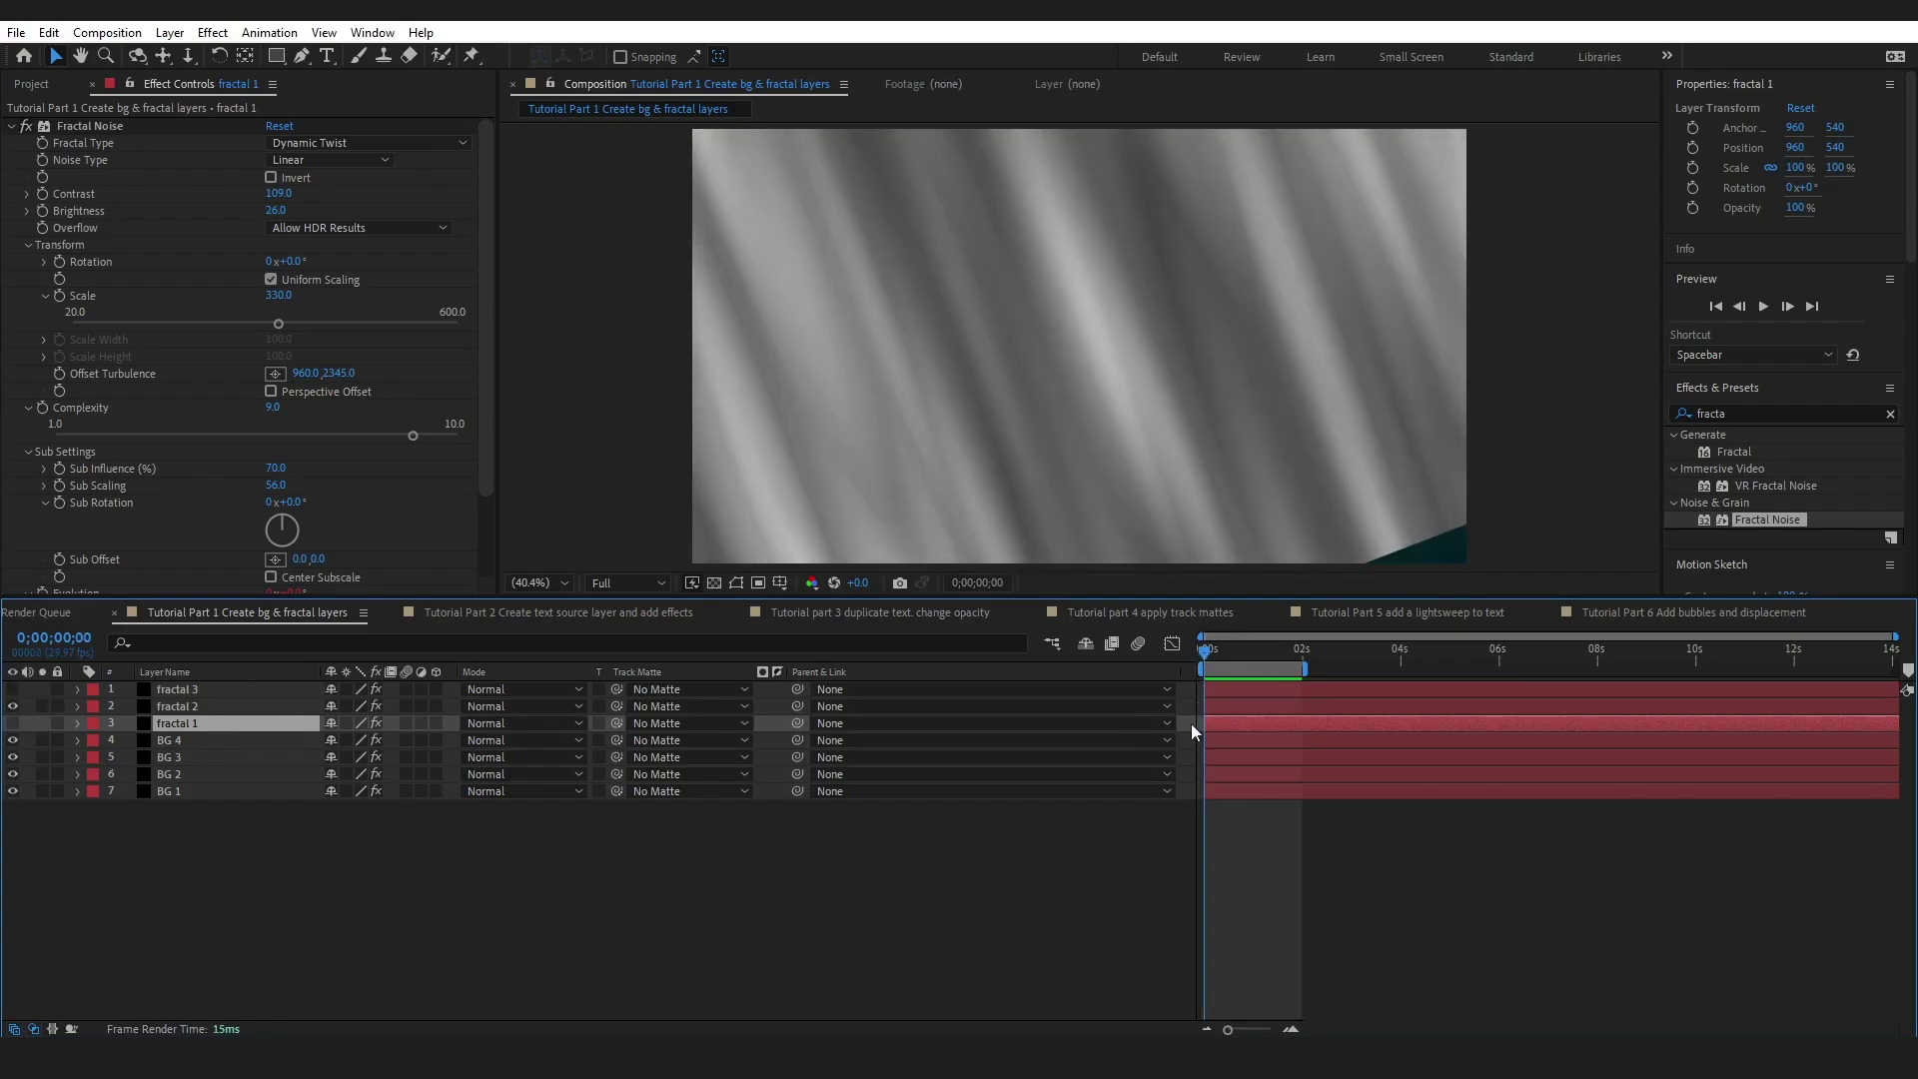
{"action": "key", "text": "space"}
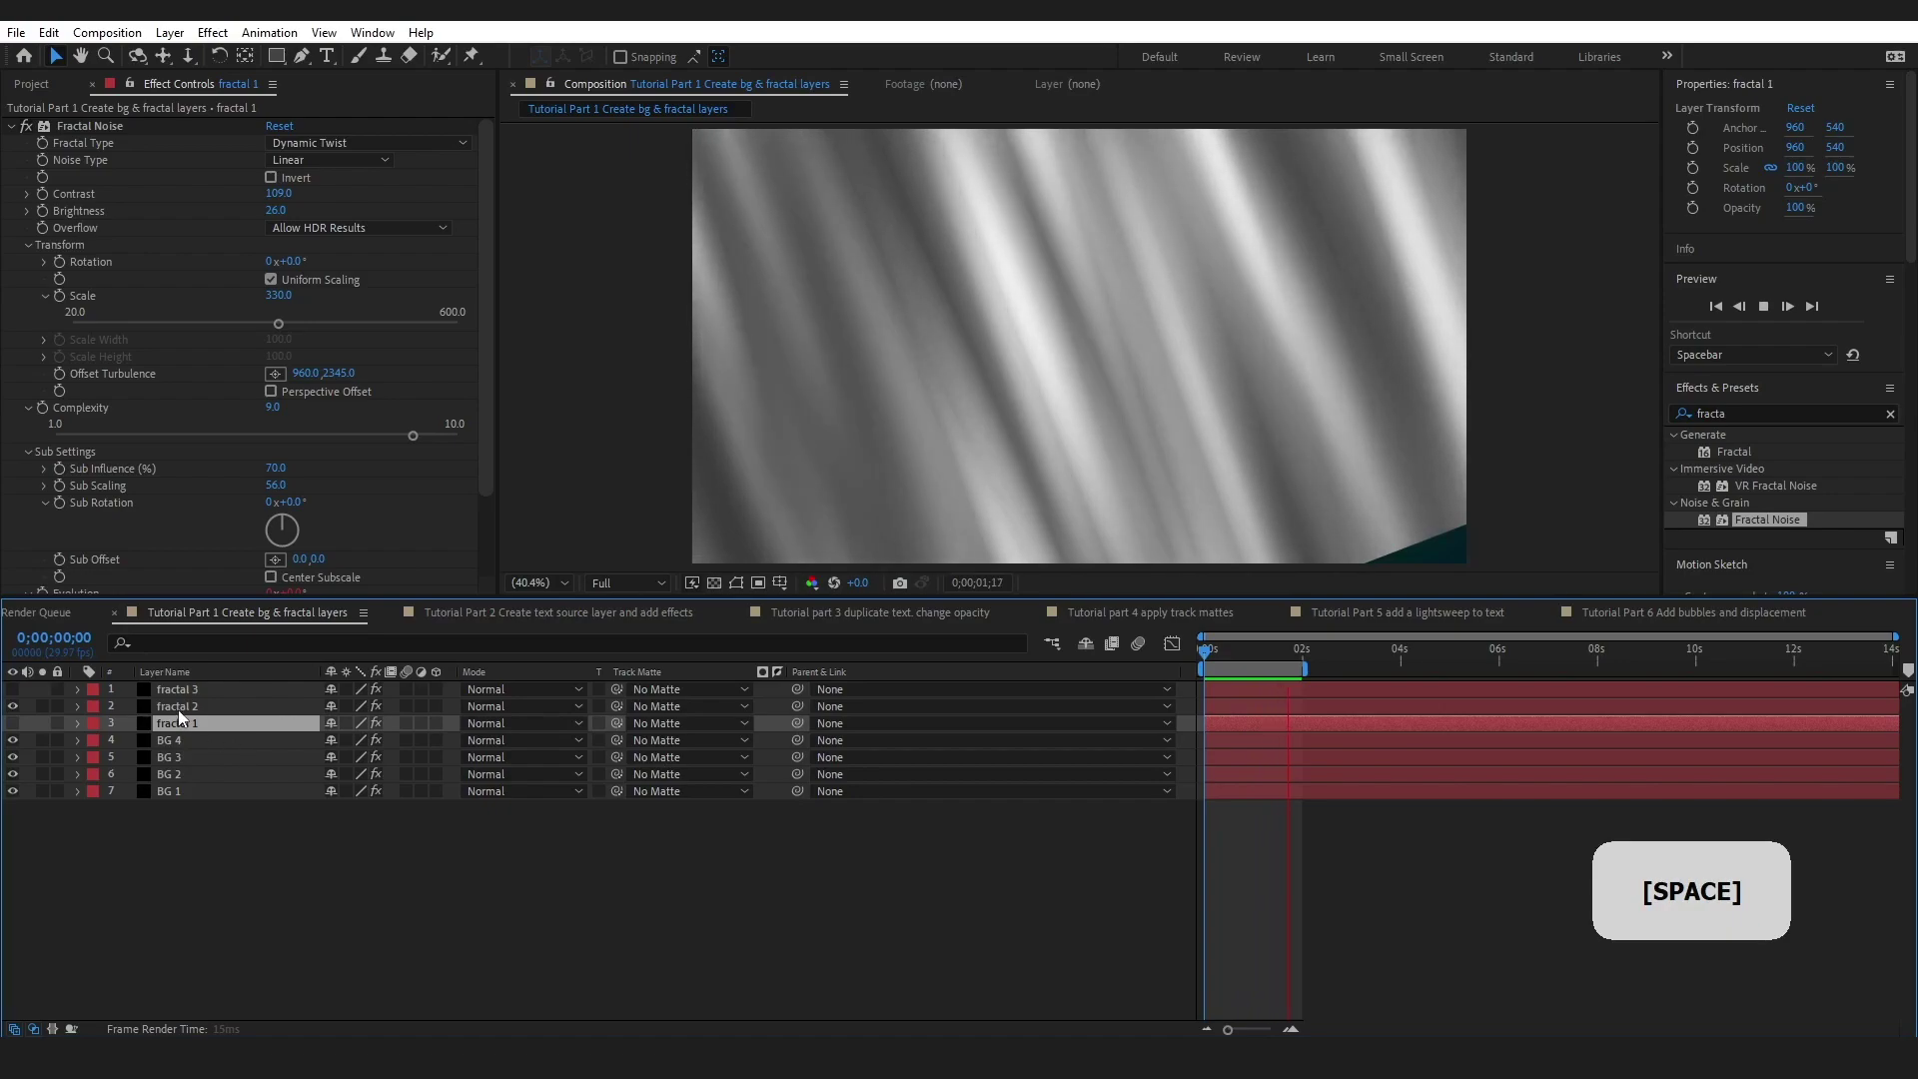
- Examine all Fractal Noise settings of the fractal 2 layer
{"action": "left_click", "coordinate": [180, 706]}
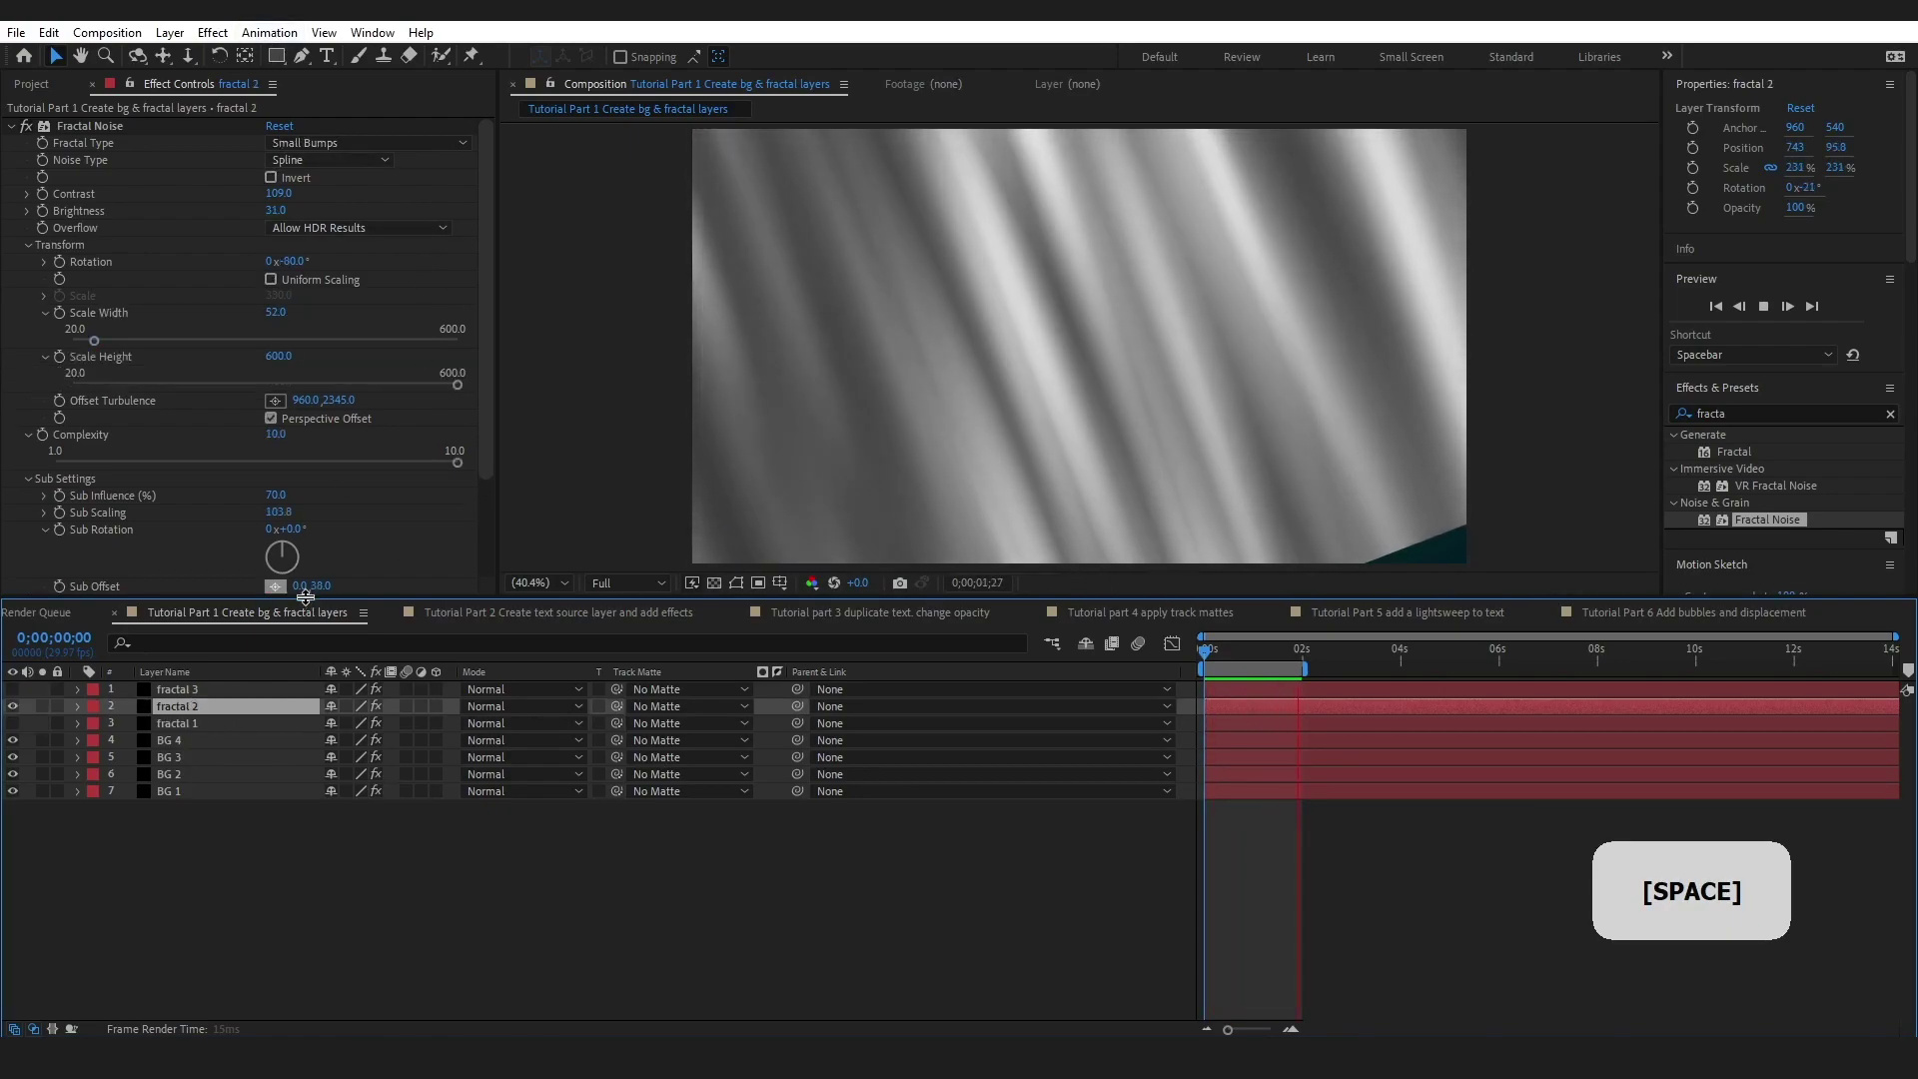
{"action": "left_click_drag", "start_coordinate": [302, 600], "coordinate": [302, 715]}
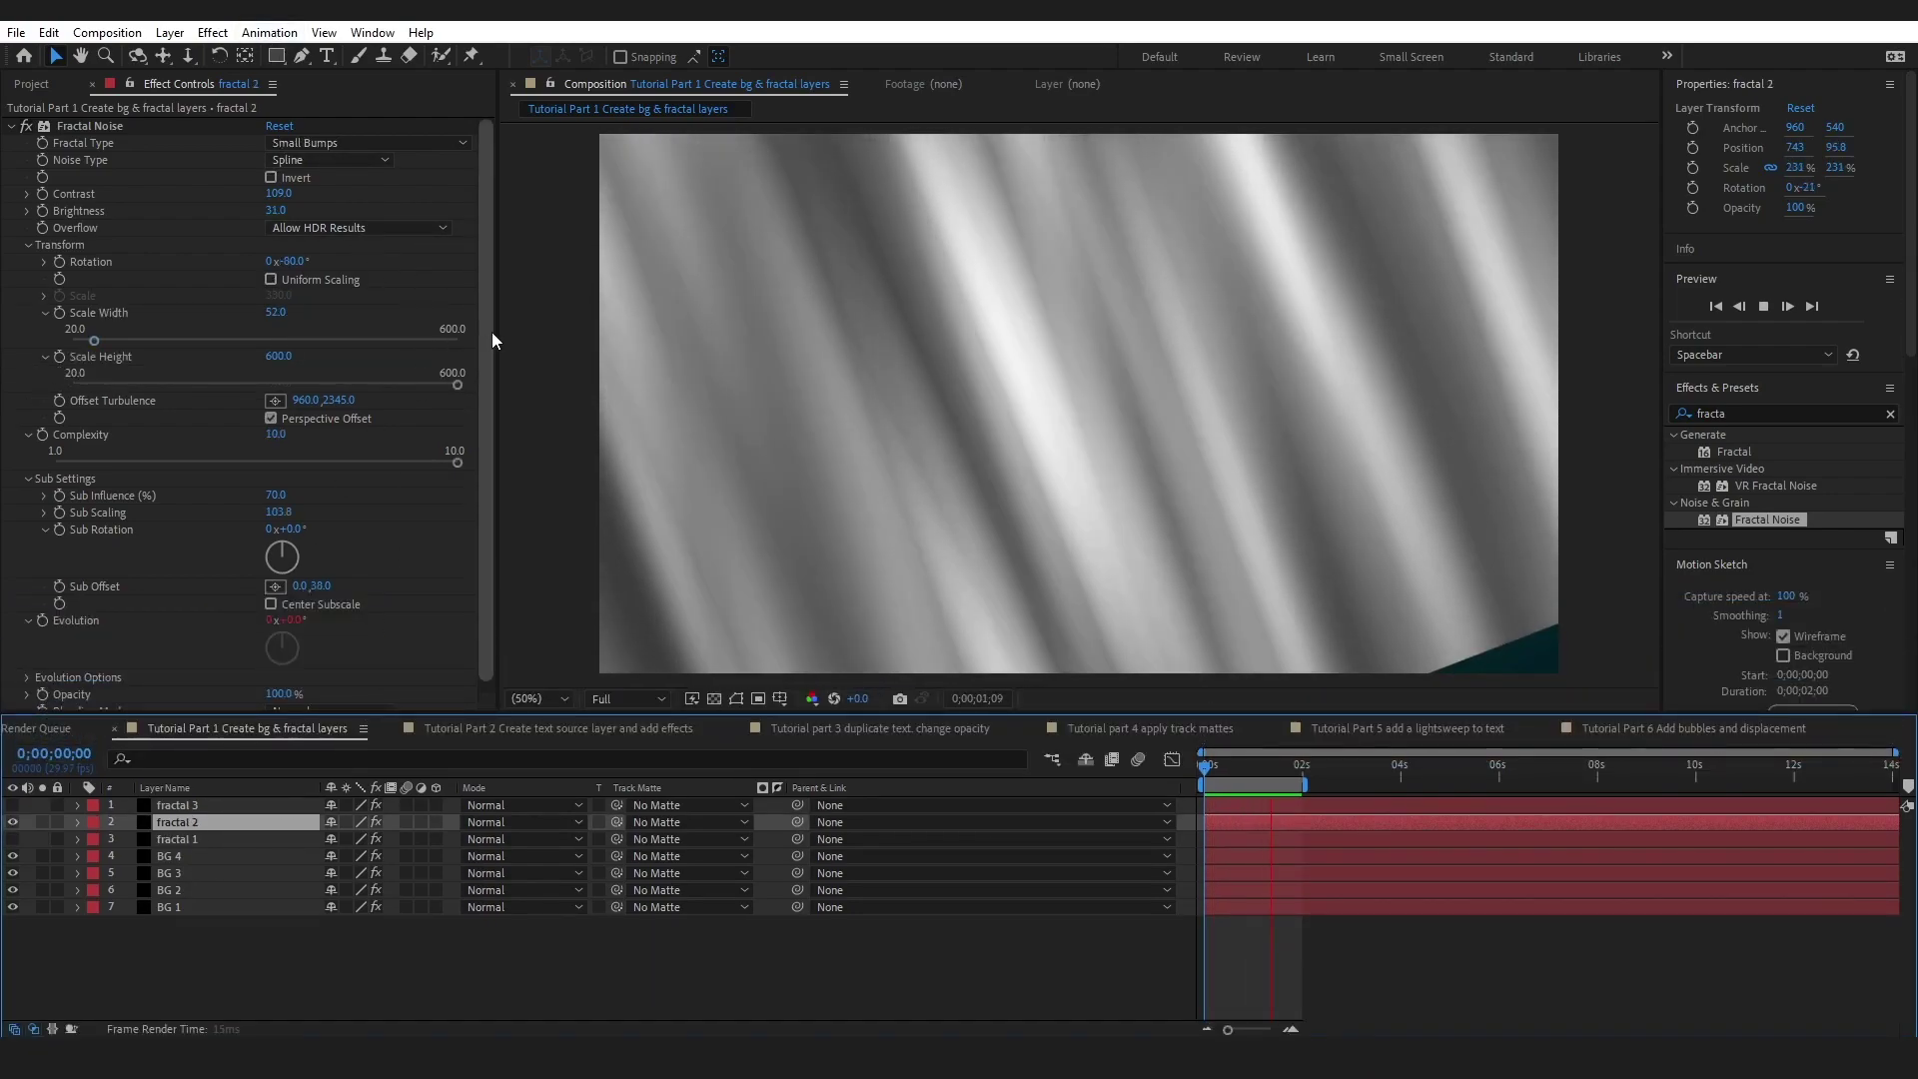
{"action": "left_click", "coordinate": [484, 254]}
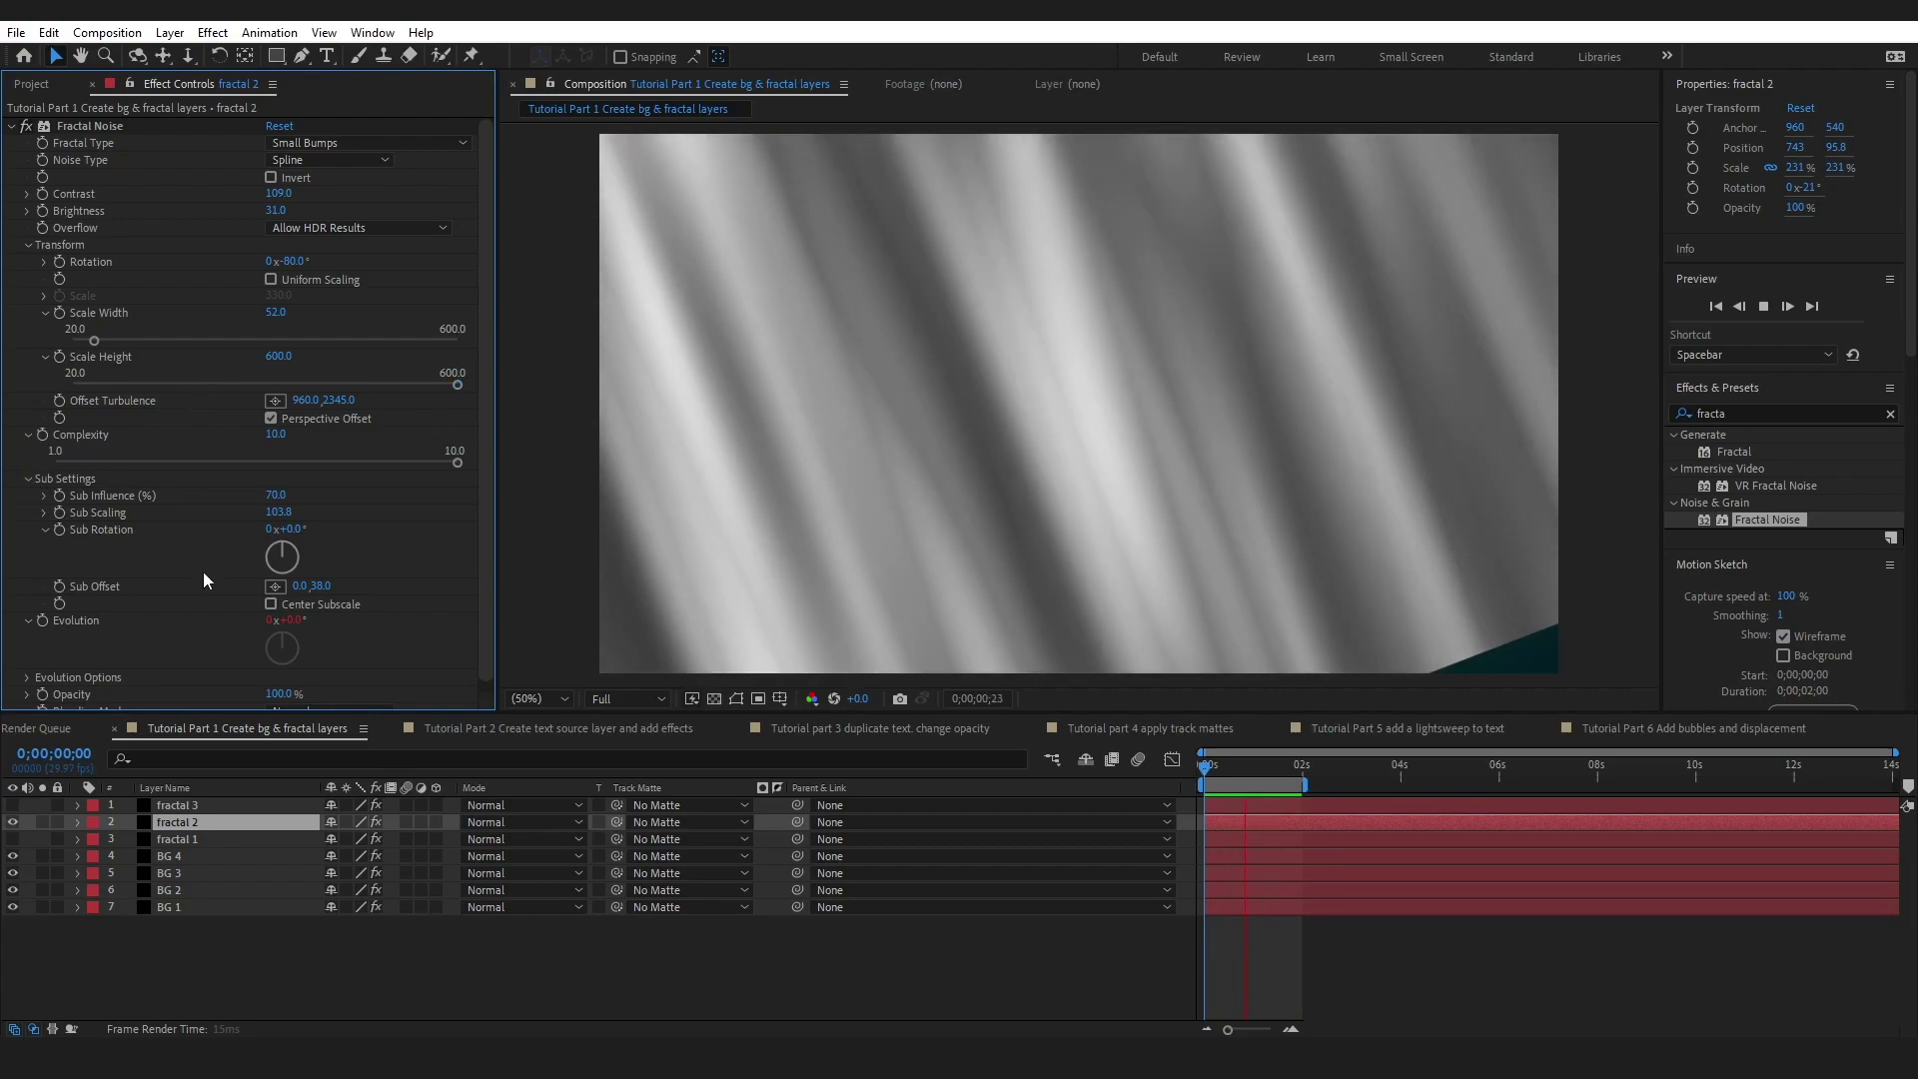
{"action": "left_click_drag", "start_coordinate": [485, 436], "coordinate": [486, 515]}
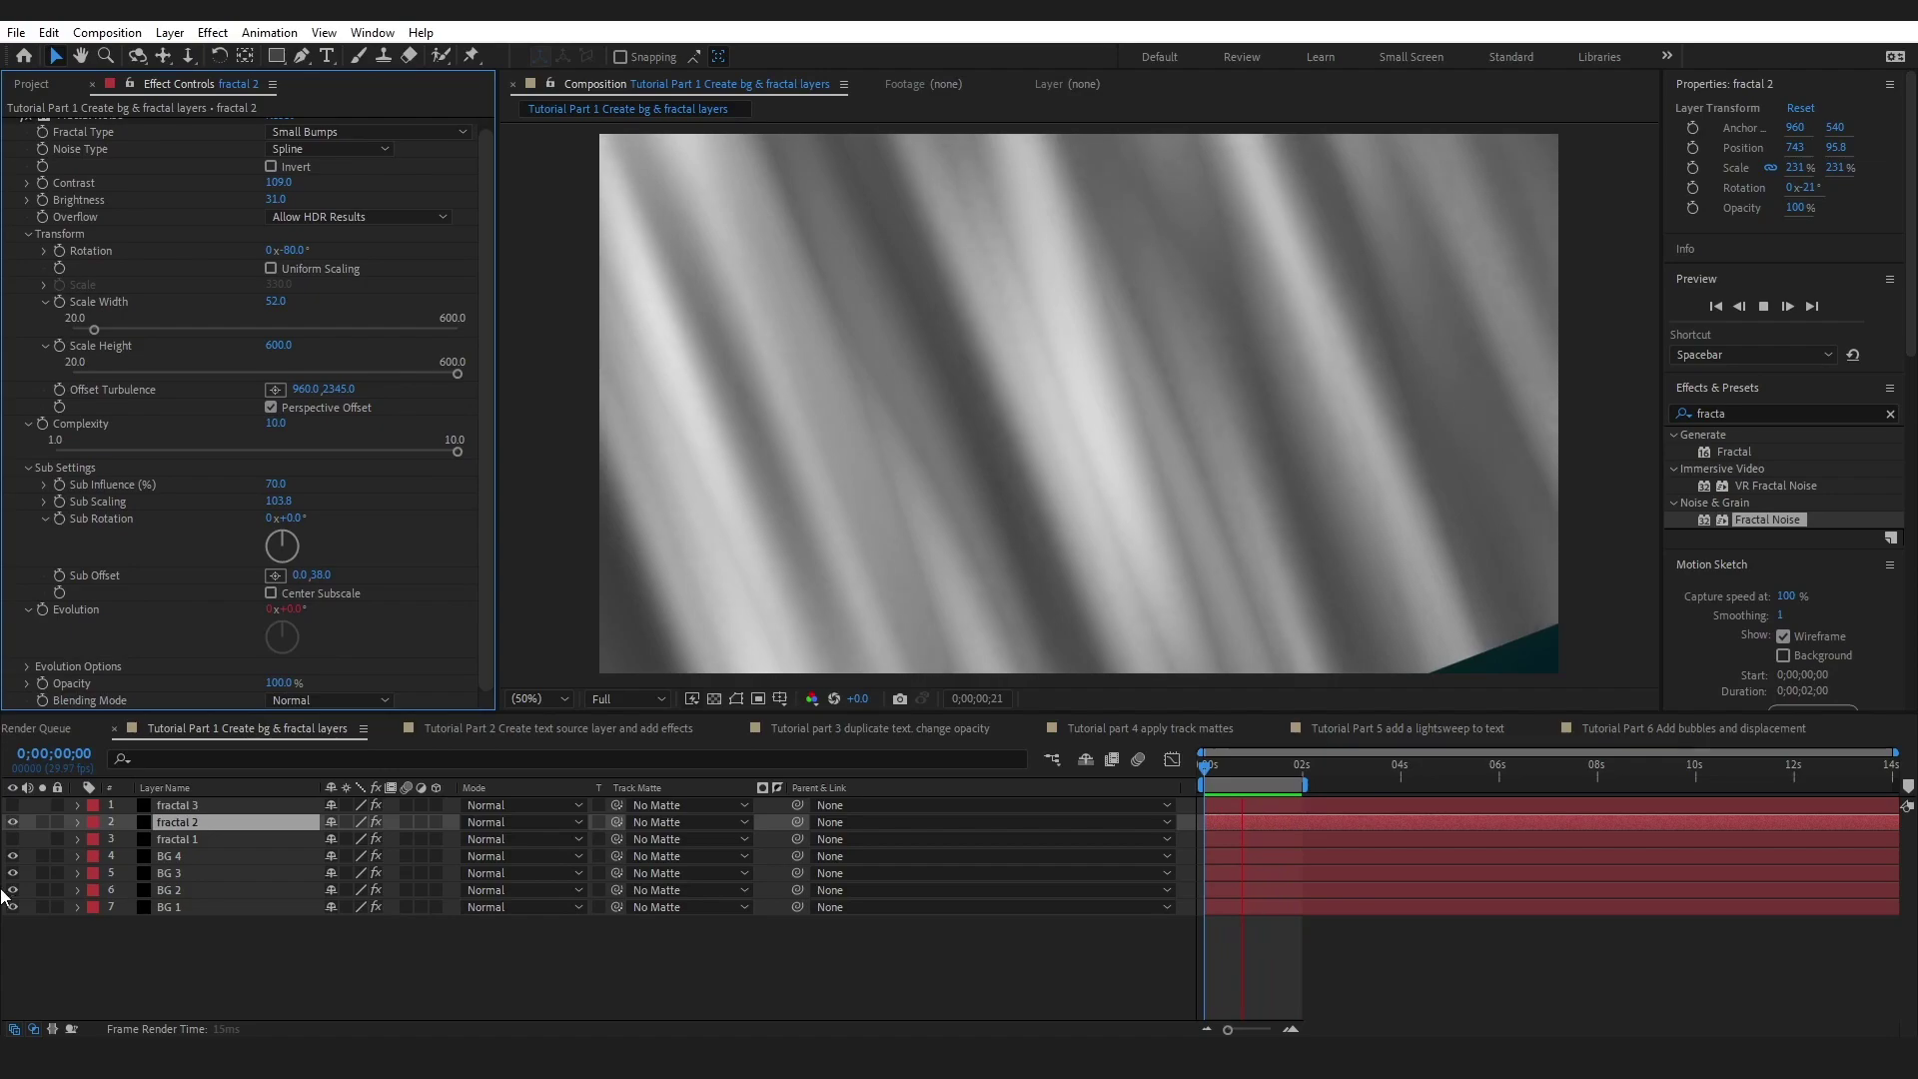
- Hide fractal 2, show fractal 3, and expand the Fractal Noise settings of fractal 3 for inspection
{"action": "left_click", "coordinate": [13, 821]}
{"action": "left_click", "coordinate": [13, 805]}
{"action": "left_click", "coordinate": [176, 806]}
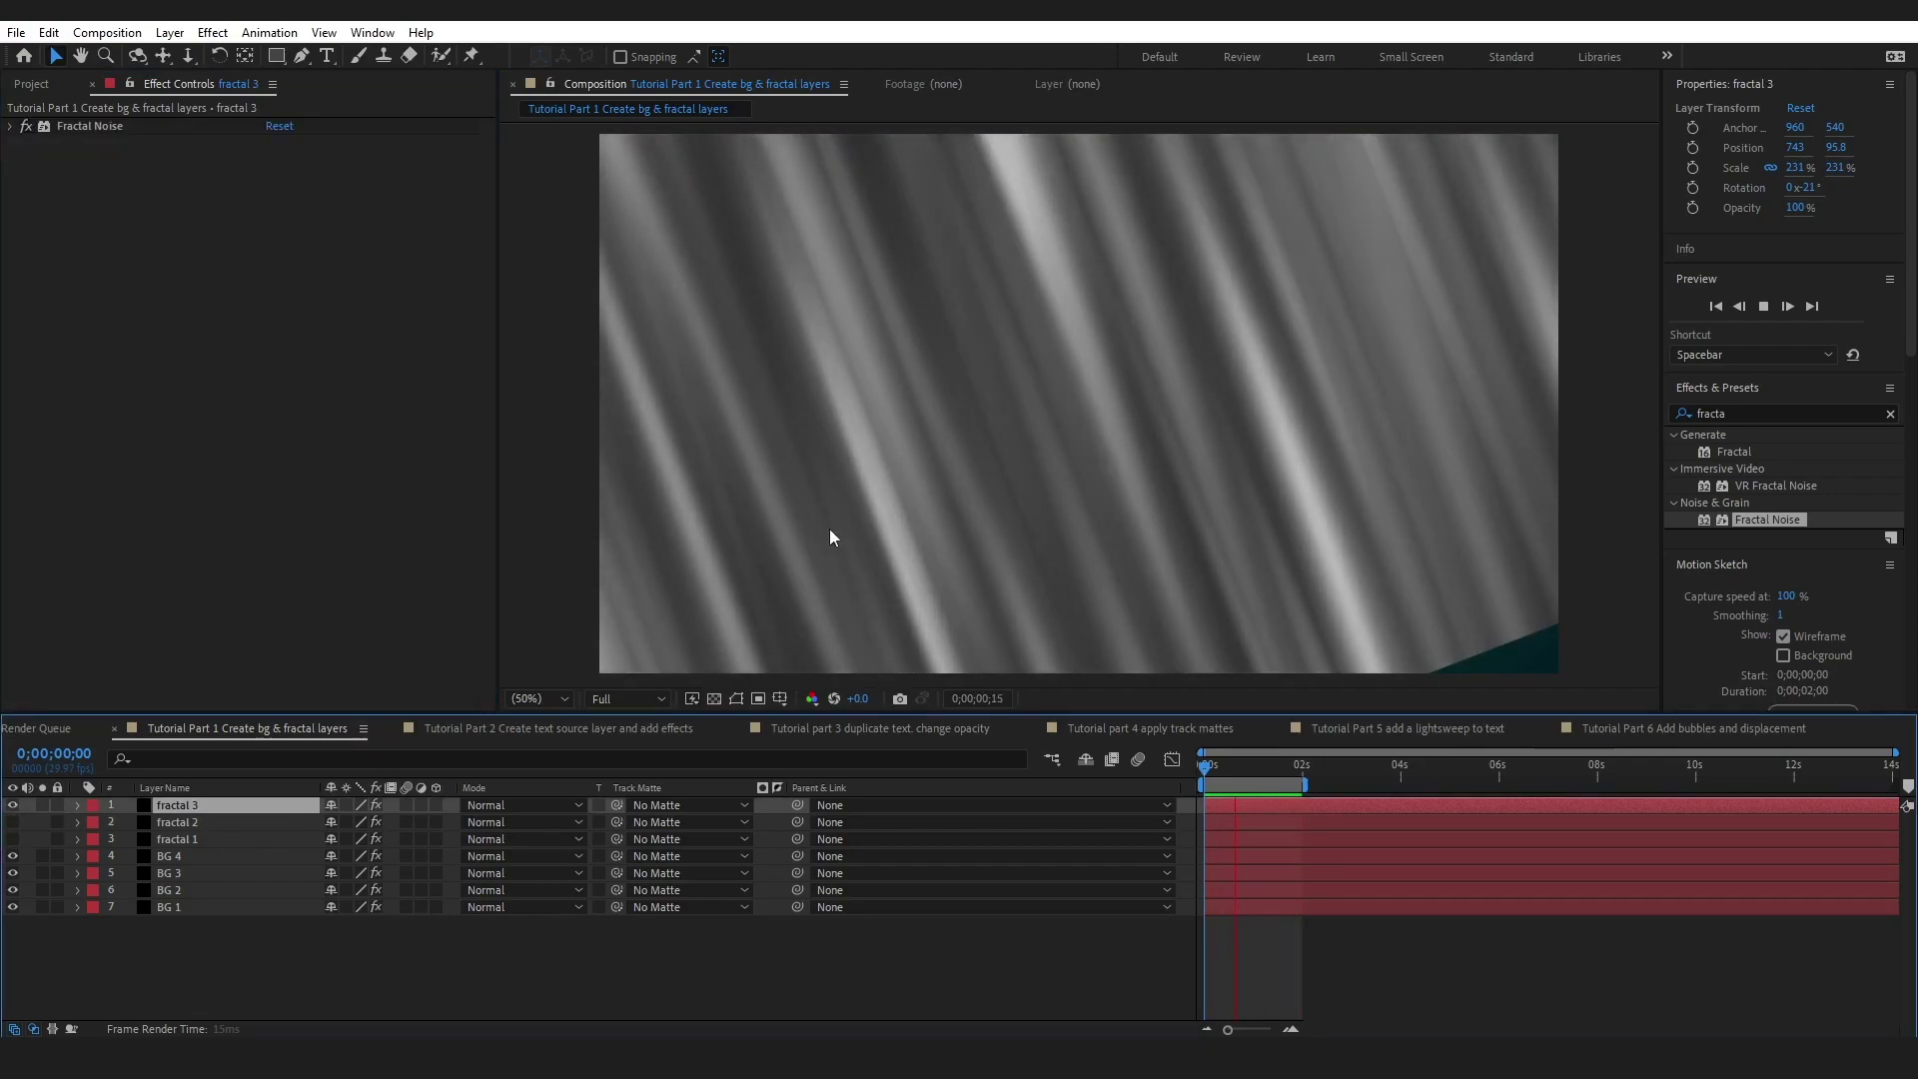
{"action": "left_click", "coordinate": [12, 126]}
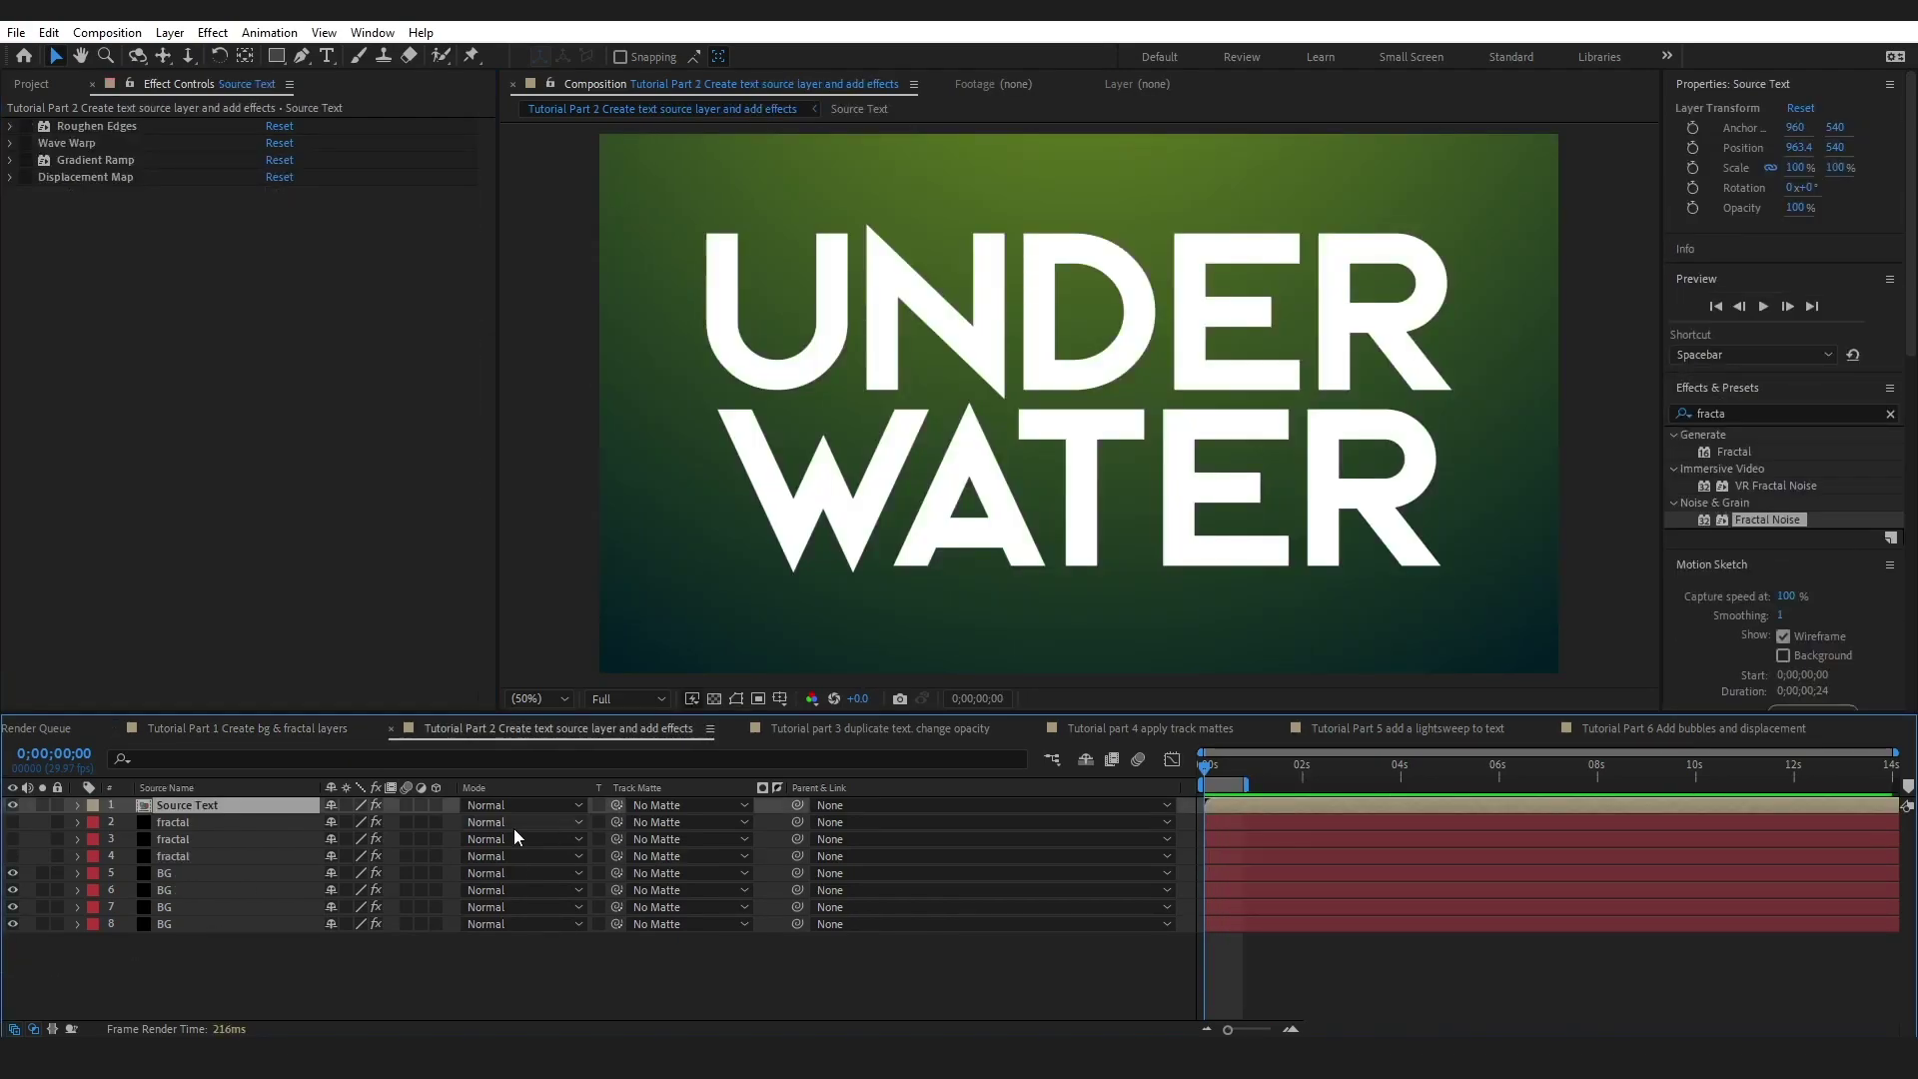
- Hide the Source Text layer, create a text layer reading "water", and move it to the middle of the composition
{"action": "mouse_move", "coordinate": [1207, 777]}
{"action": "left_mouse_down"}
{"action": "mouse_move", "coordinate": [1224, 780]}
{"action": "mouse_move", "coordinate": [1183, 785]}
{"action": "left_mouse_up"}
{"action": "left_click", "coordinate": [12, 805]}
{"action": "left_click", "coordinate": [326, 56]}
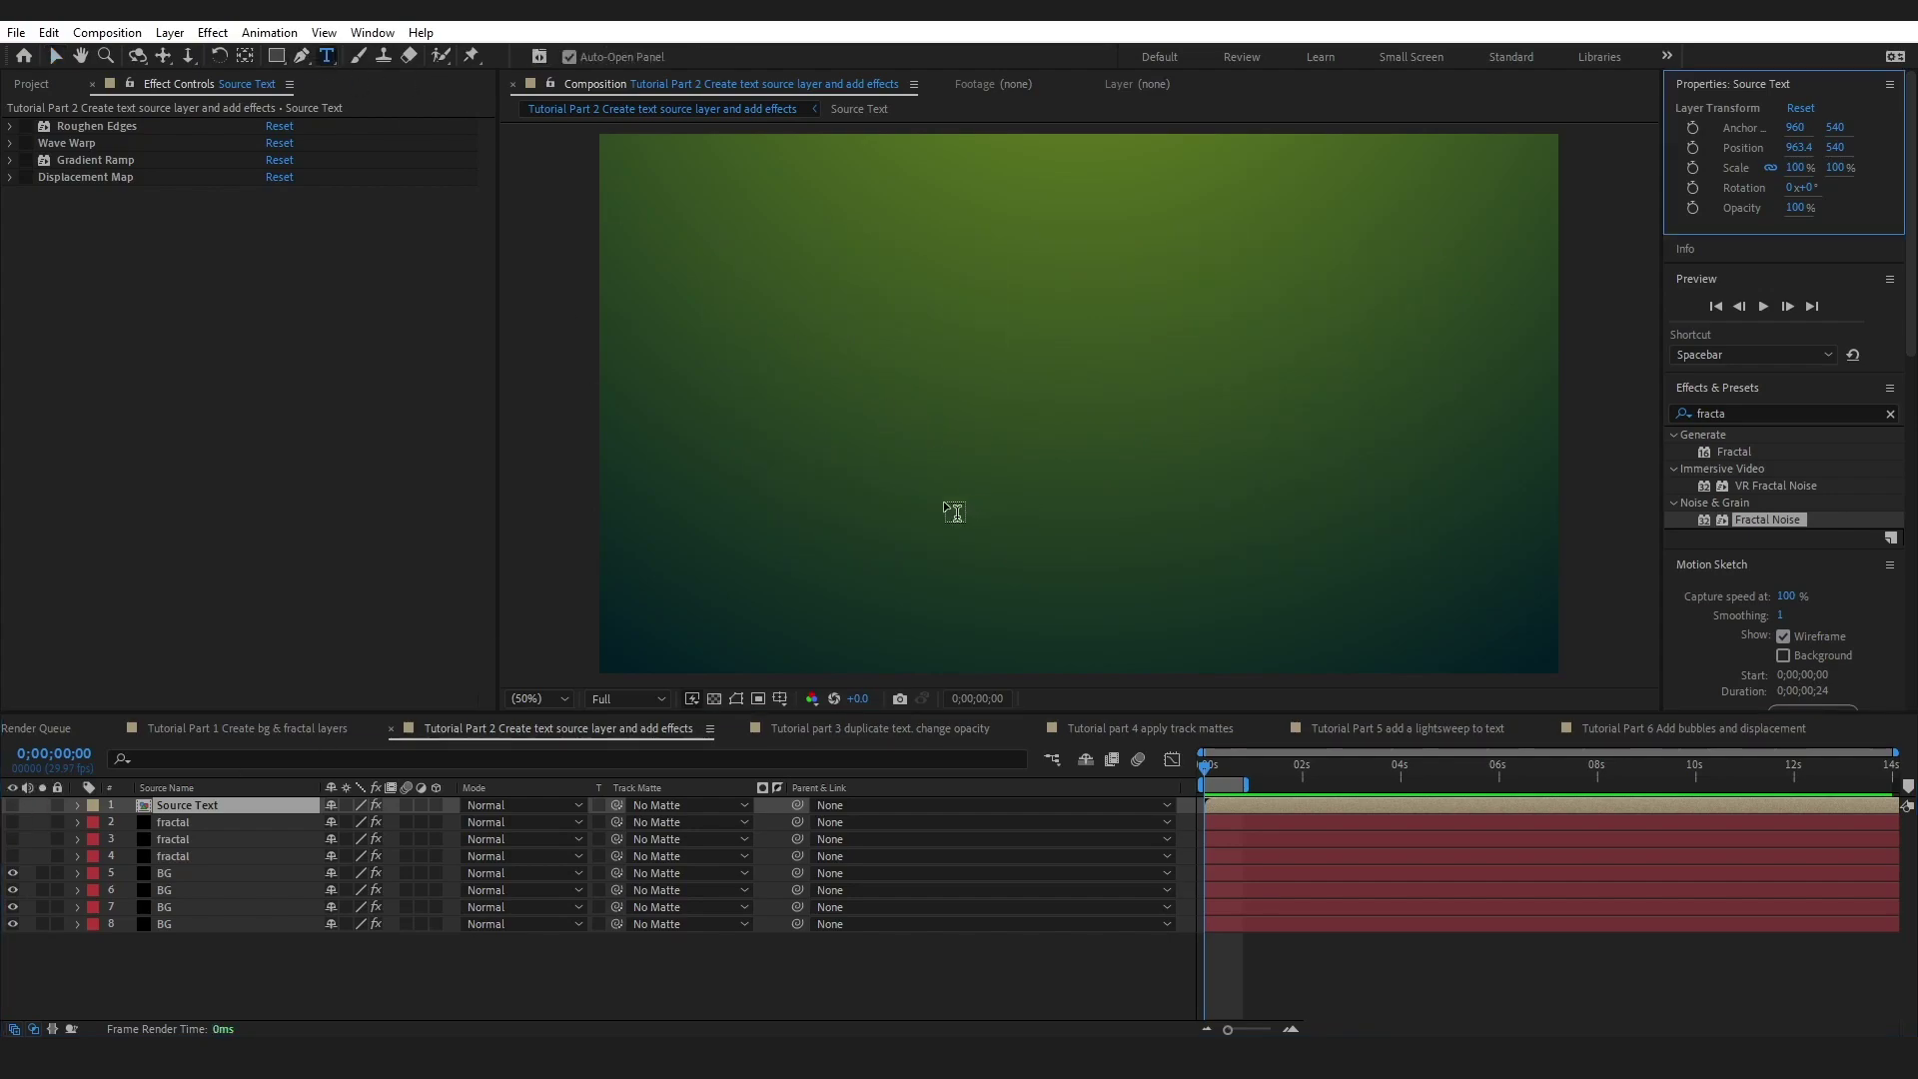
{"action": "left_click", "coordinate": [926, 389]}
{"action": "type", "text": "water"}
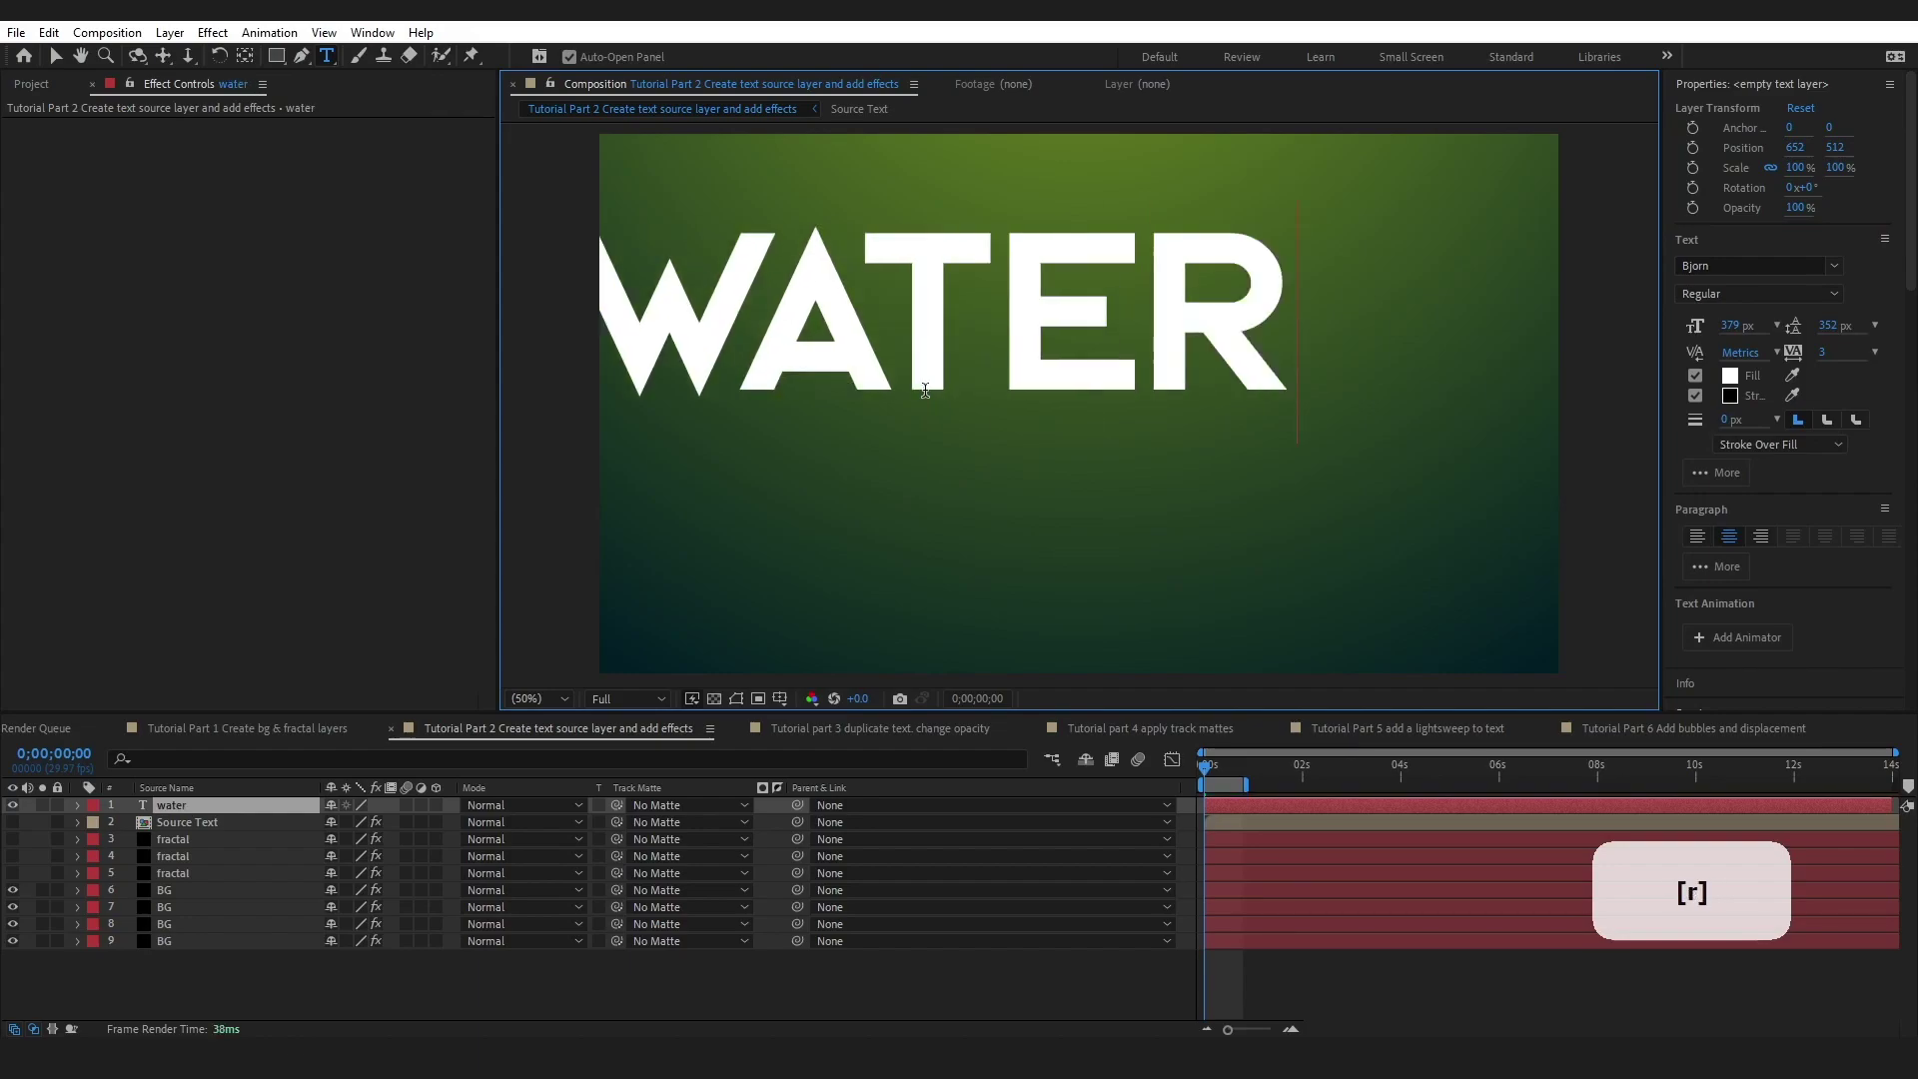
{"action": "left_click", "coordinate": [56, 56]}
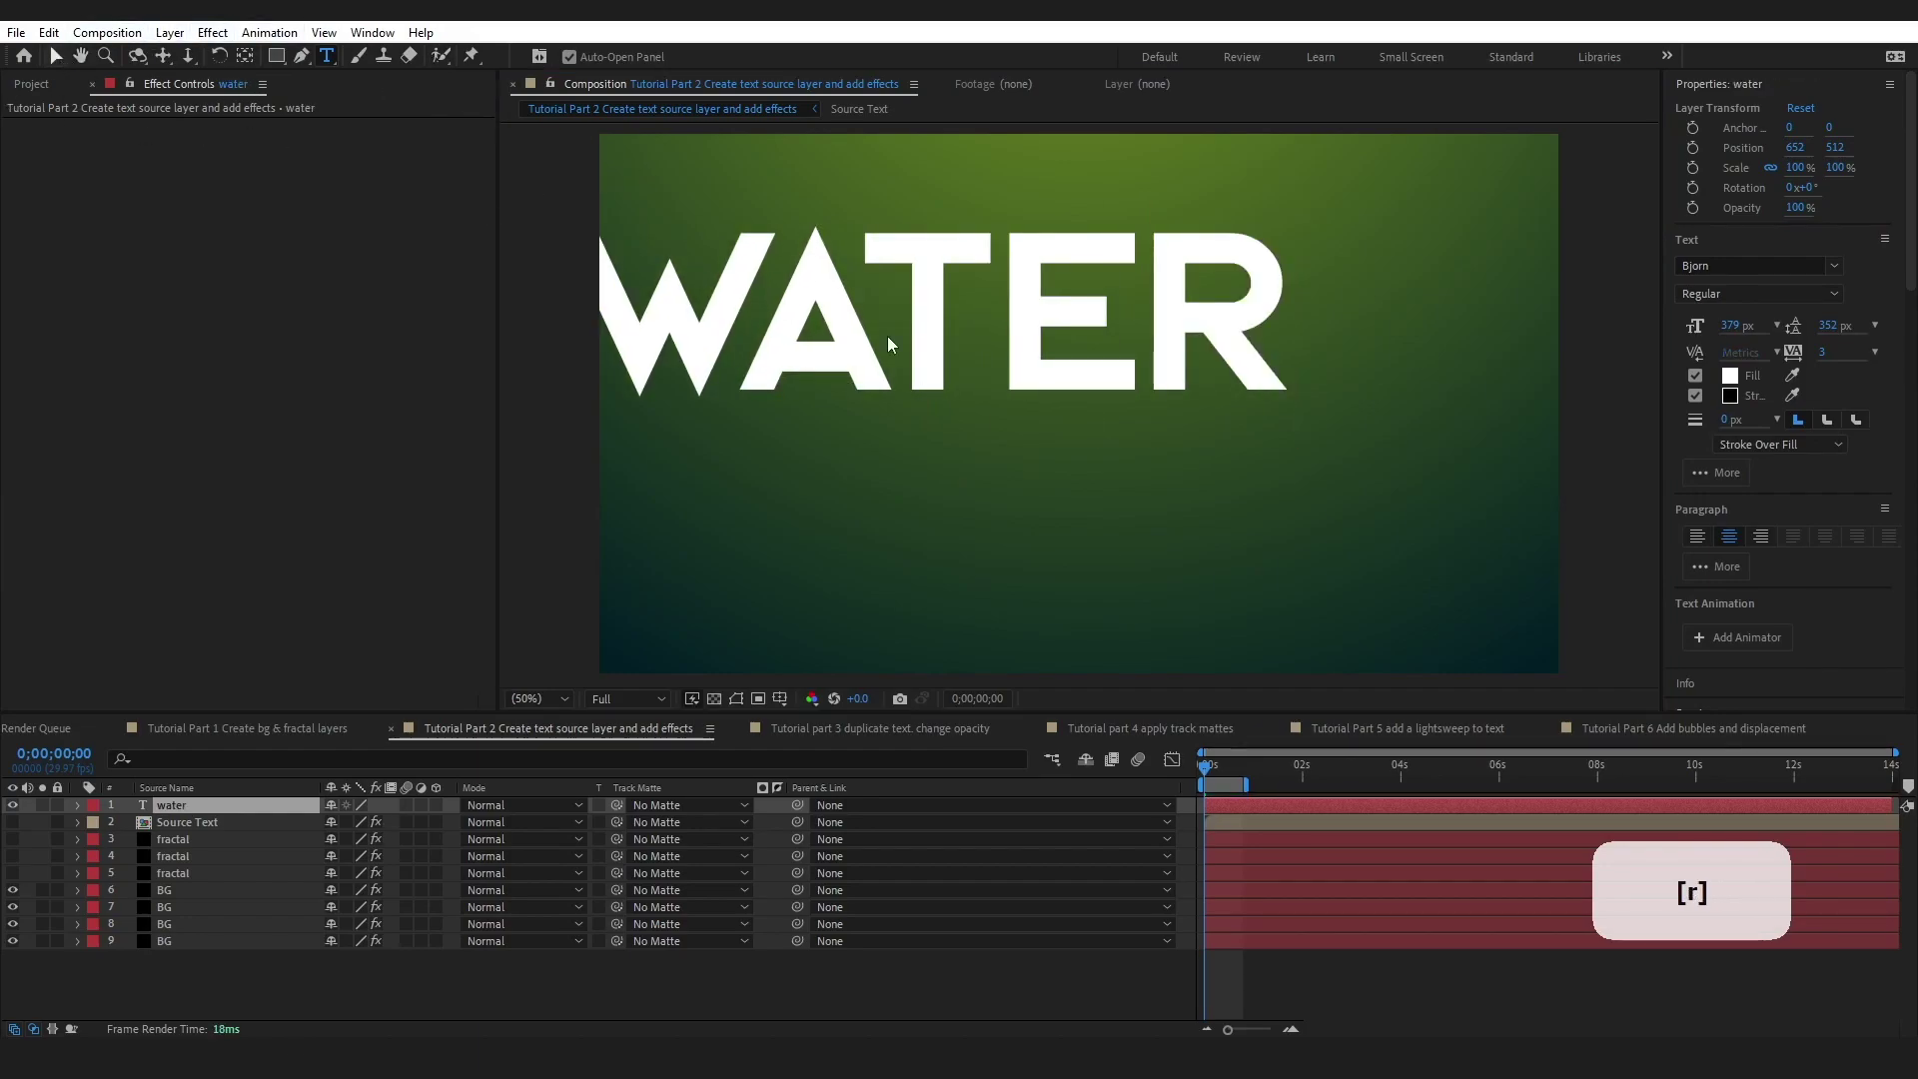
{"action": "left_click_drag", "start_coordinate": [922, 329], "coordinate": [1036, 406]}
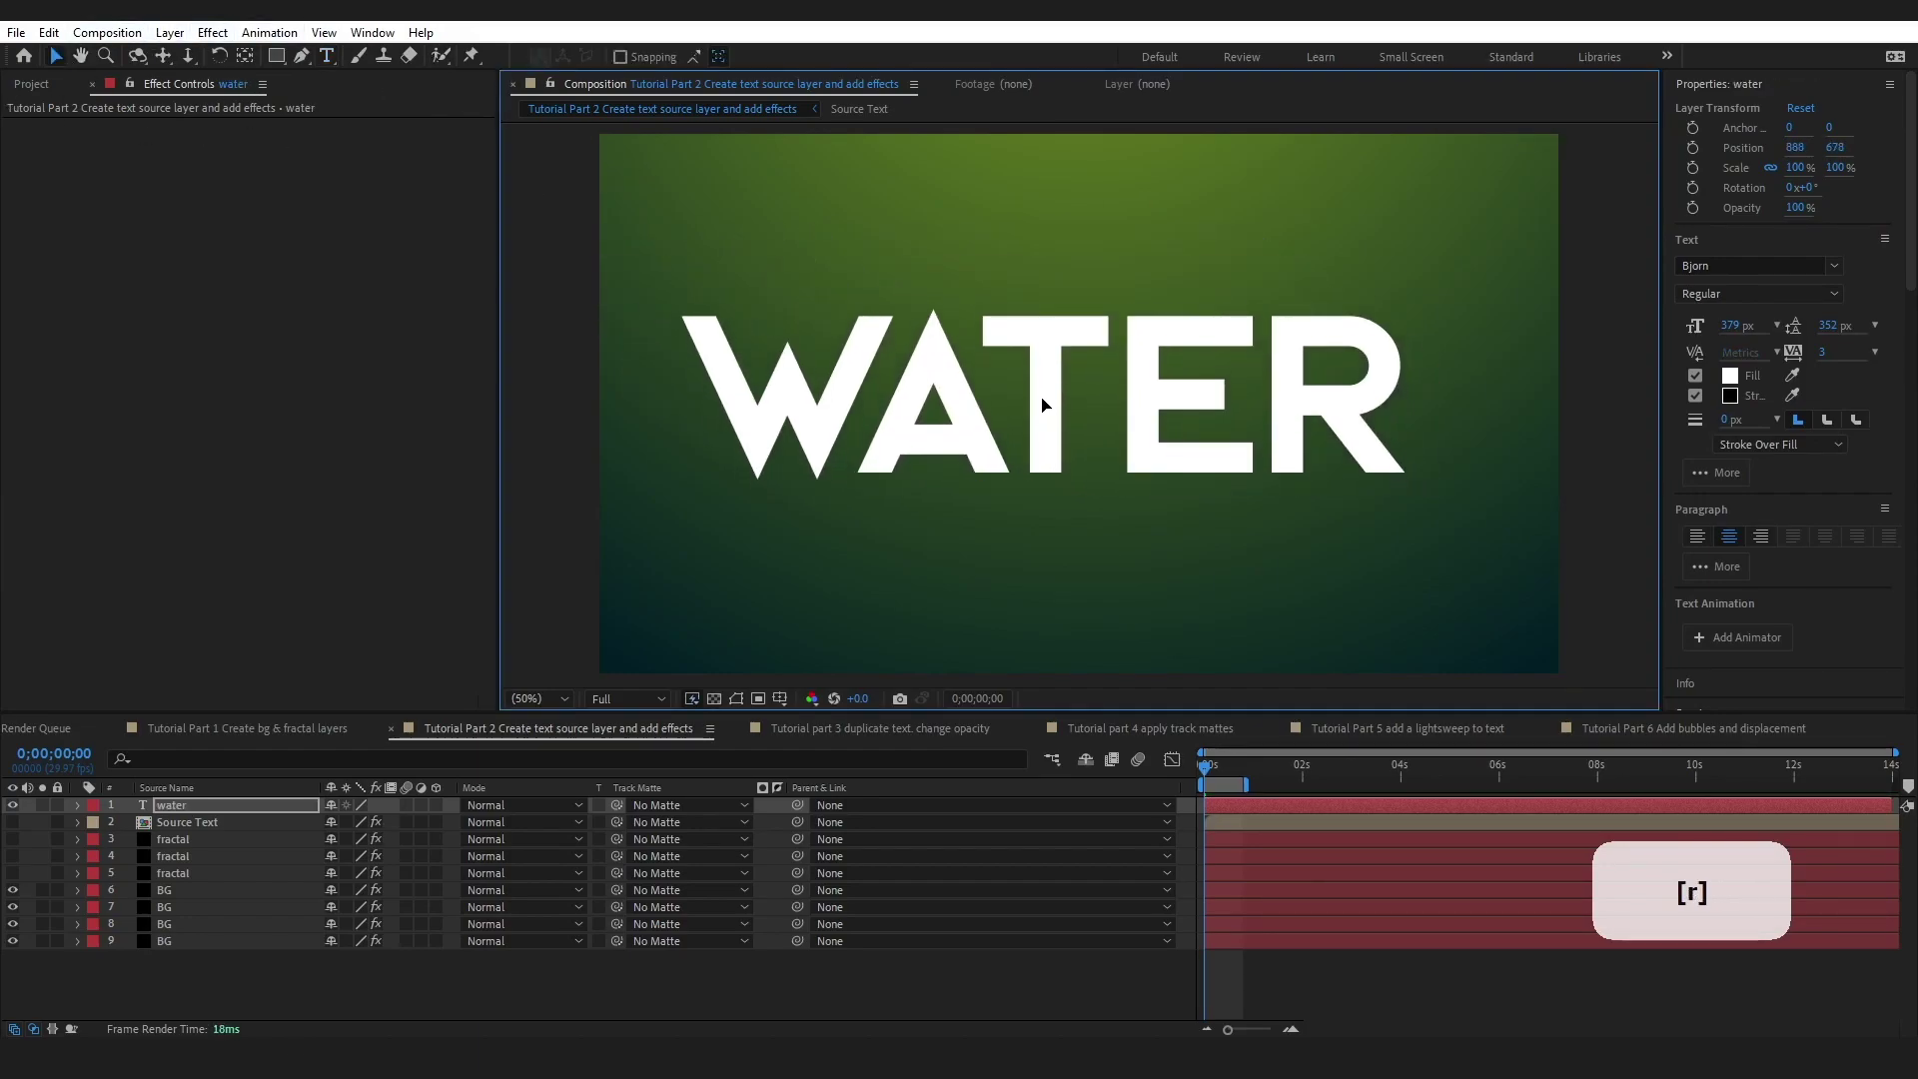
- Pre-compose the water text layer with all attributes moved into the new composition, and delete the resulting layer
{"action": "right_click", "coordinate": [200, 804]}
{"action": "left_click", "coordinate": [285, 675]}
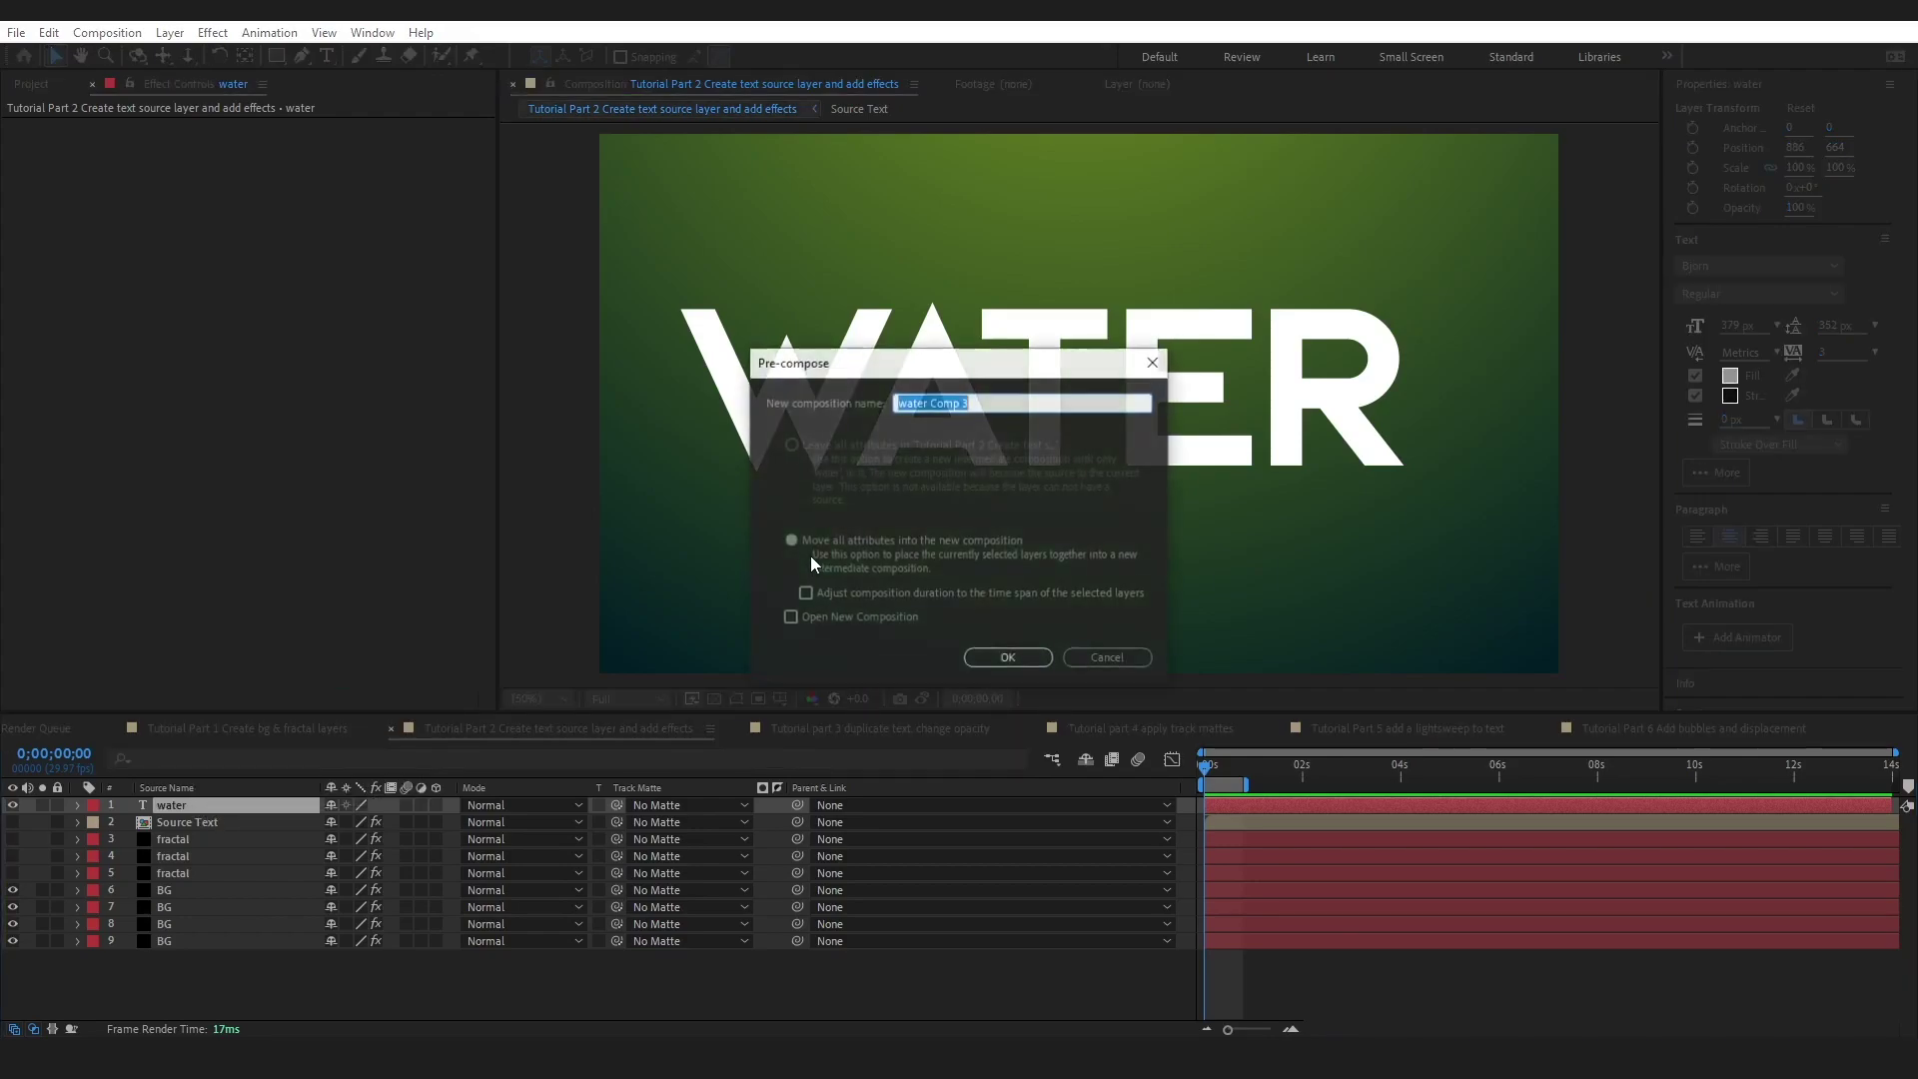
{"action": "left_click", "coordinate": [1008, 658]}
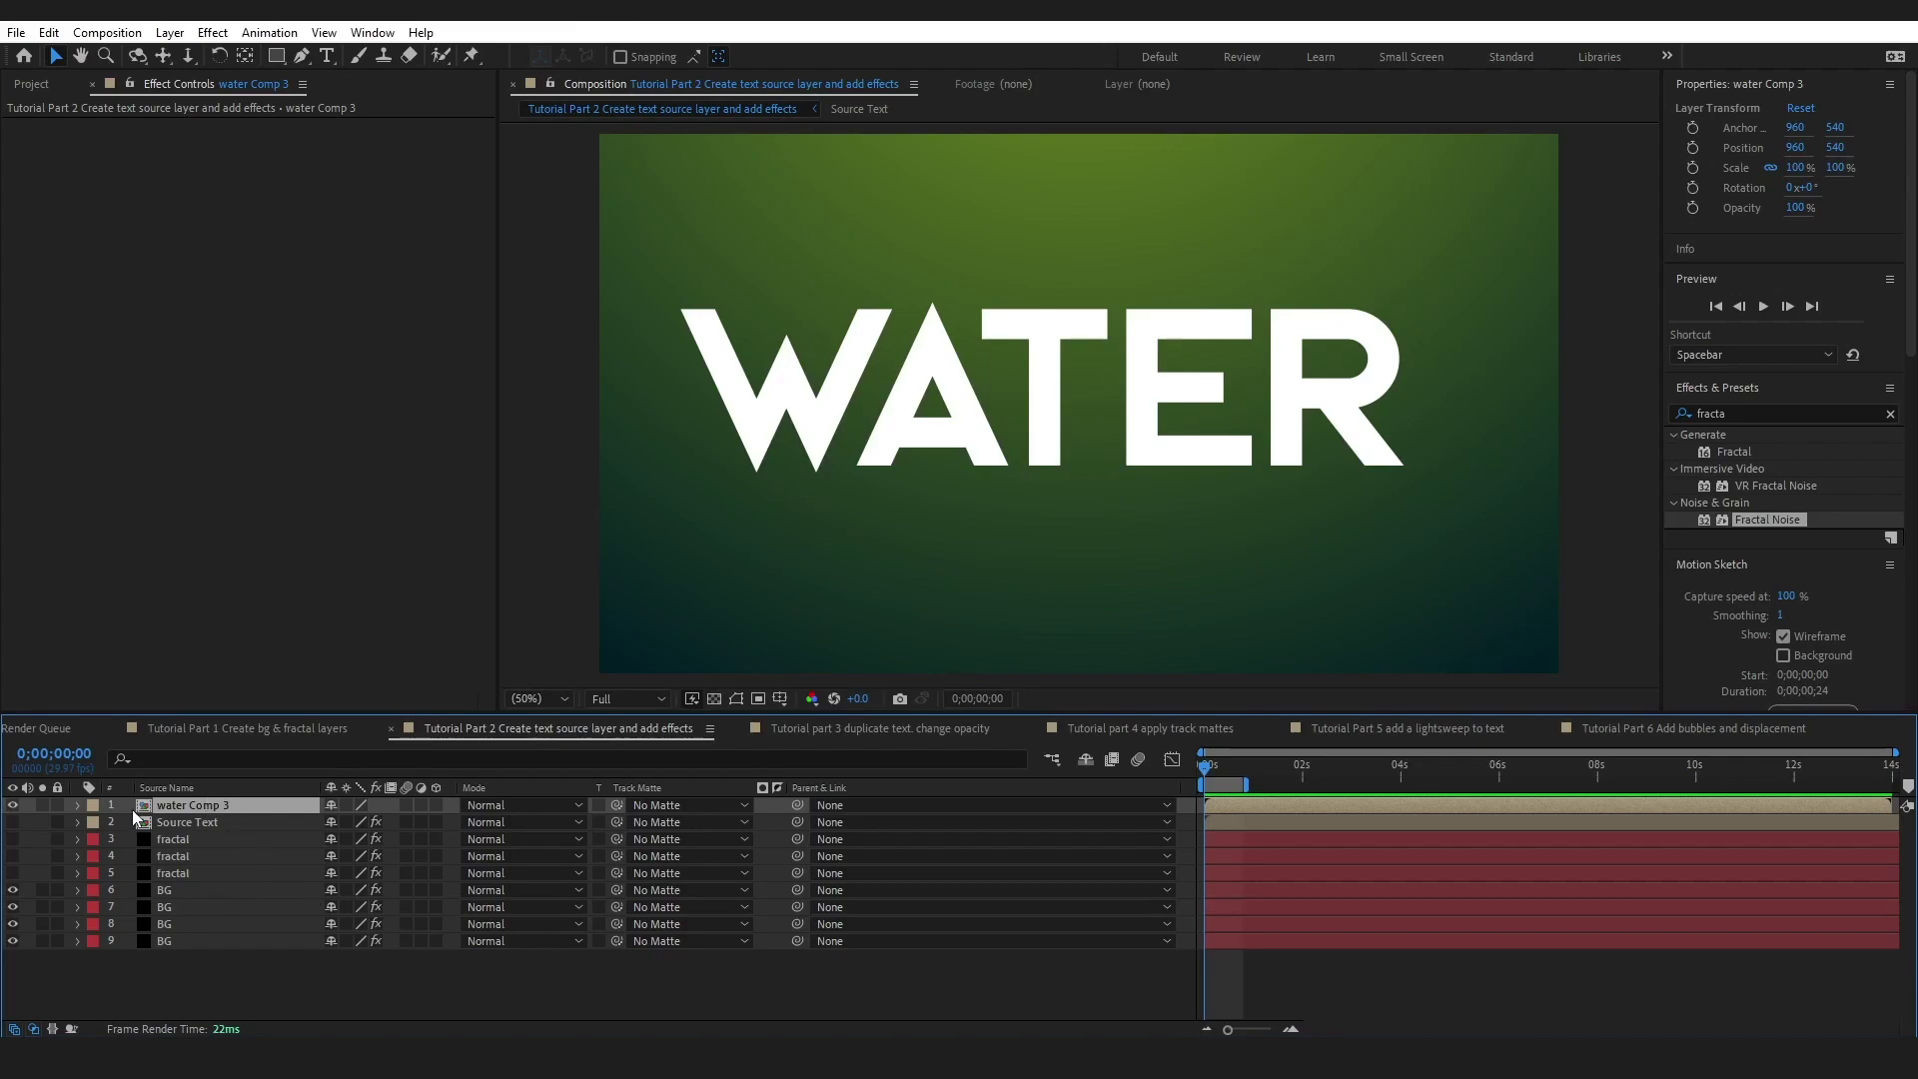
{"action": "key", "text": "Delete"}
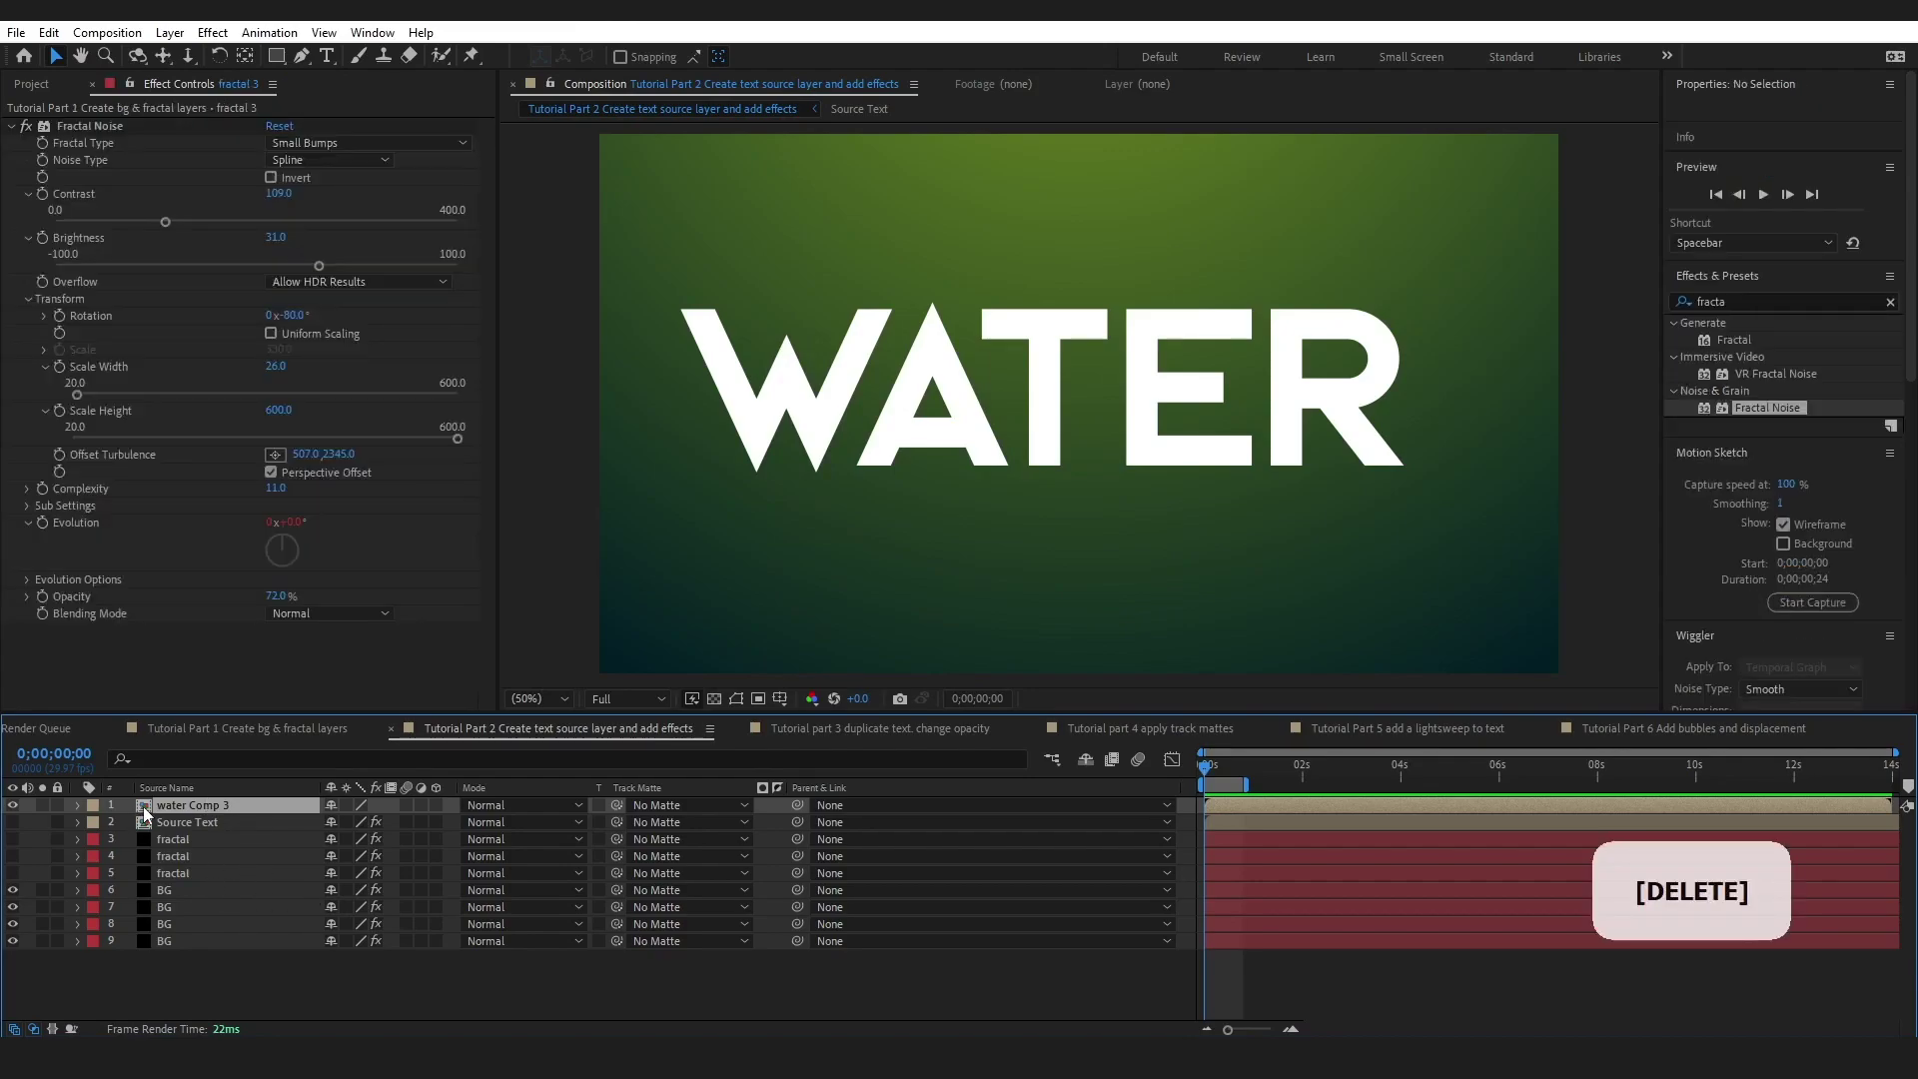
- In the Part 6 composition, replace the UNDER WATER text inside source text 1 with "water", view the effect, and undo the replacement
{"action": "left_click", "coordinate": [1665, 733]}
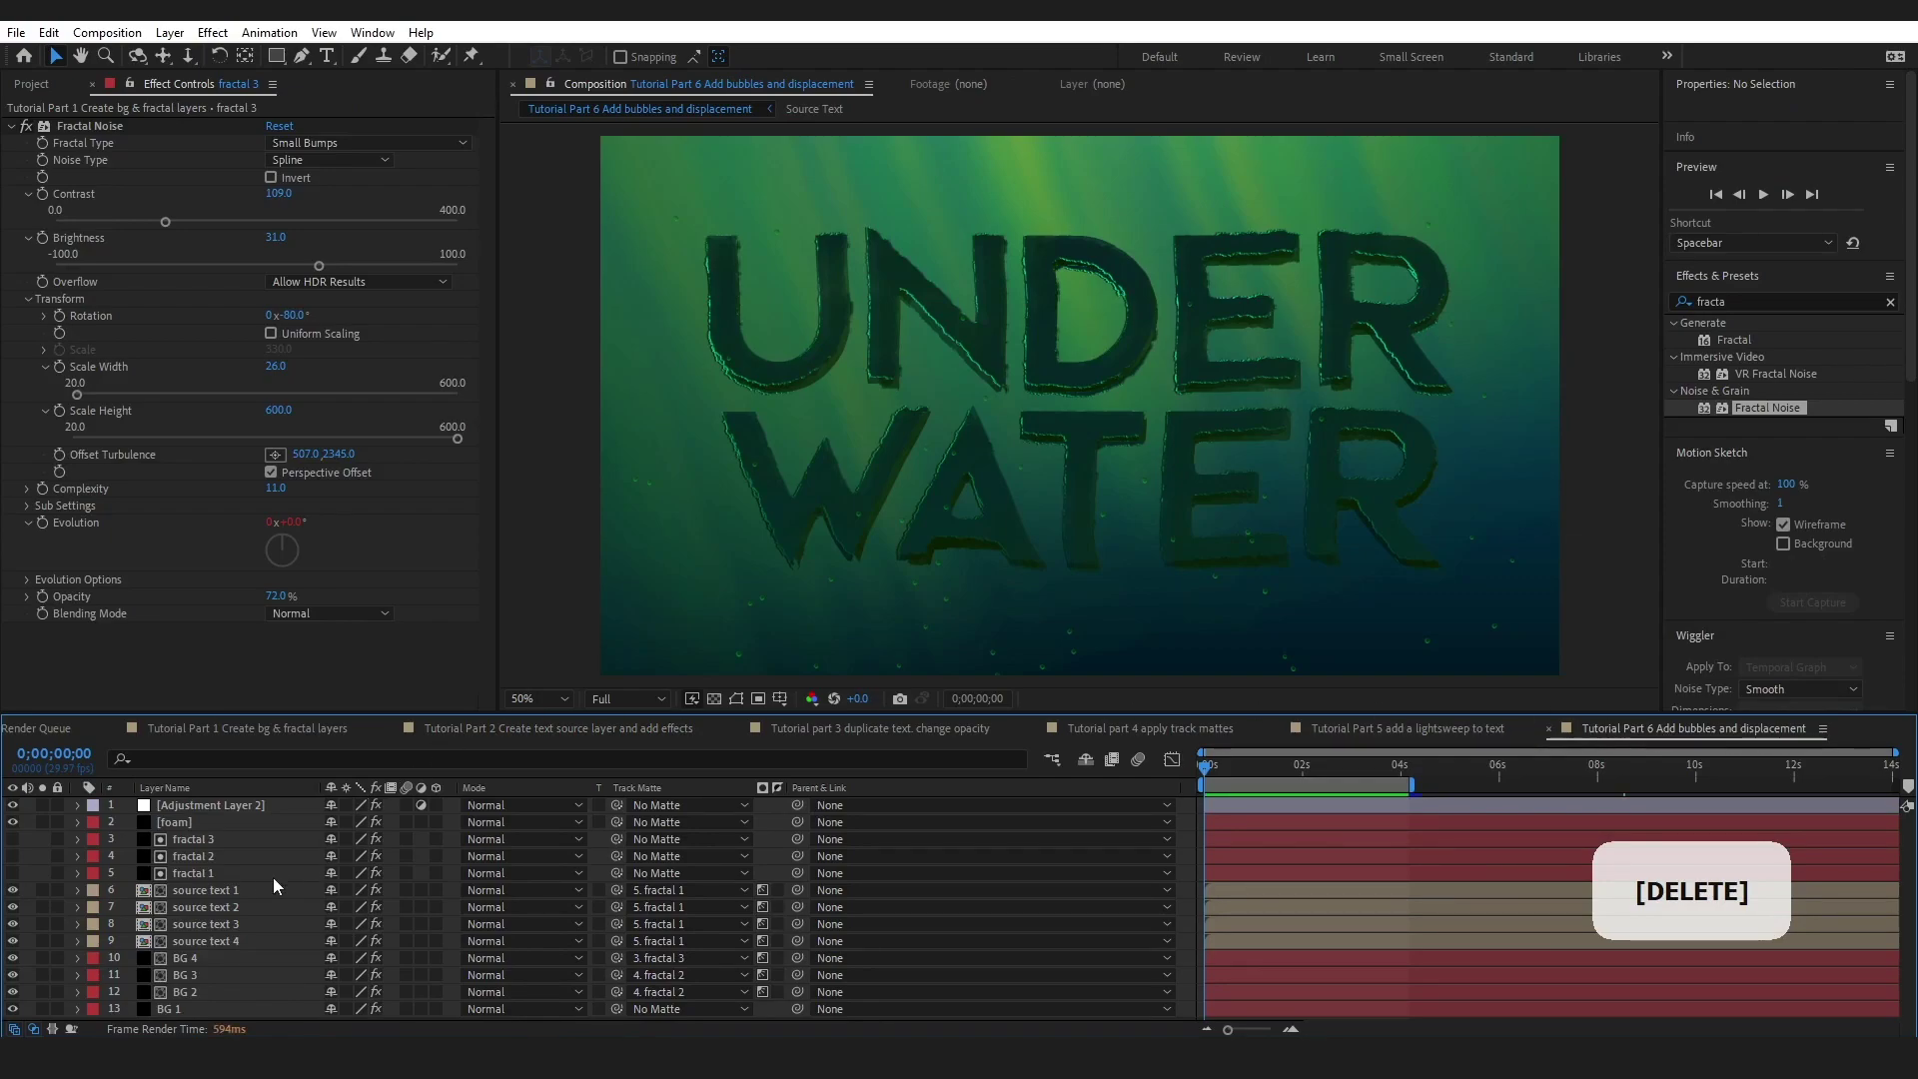
{"action": "double_click", "coordinate": [222, 889]}
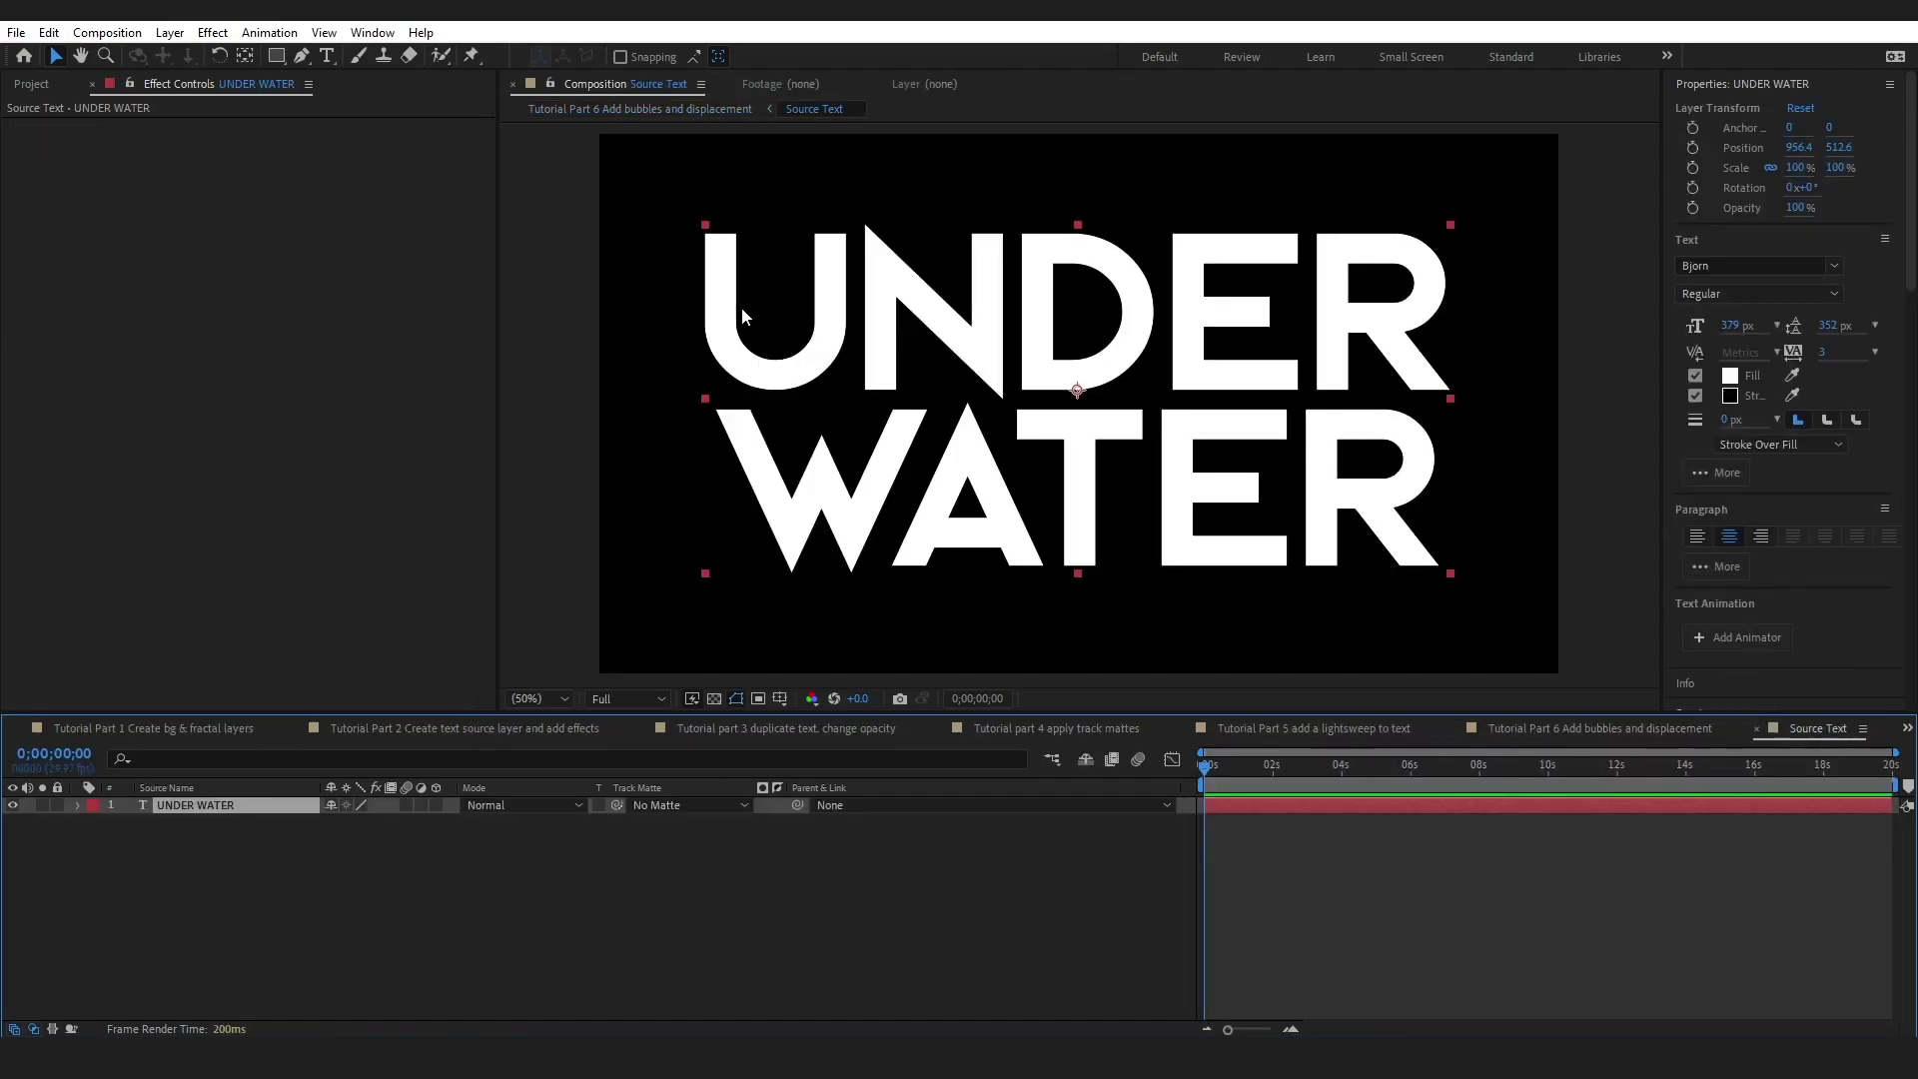
{"action": "double_click", "coordinate": [777, 332]}
{"action": "type", "text": "water"}
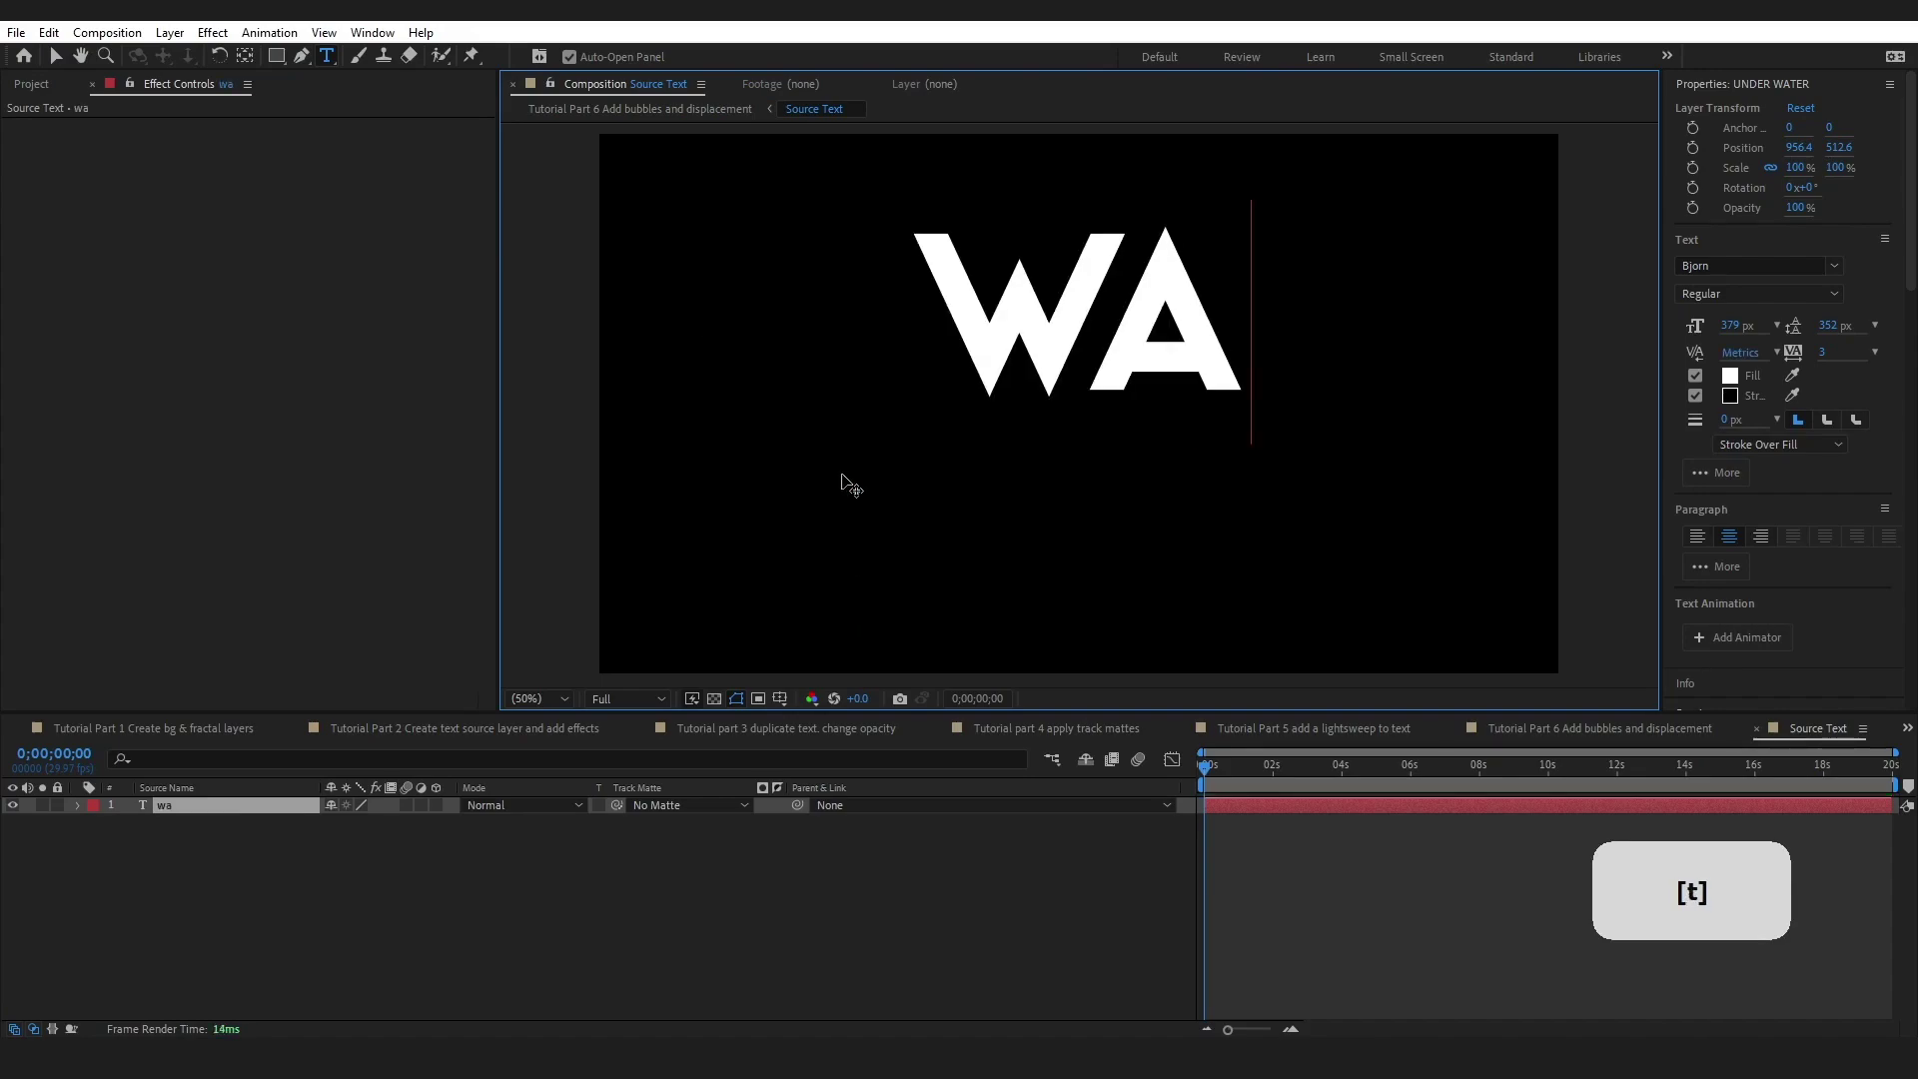
{"action": "left_click", "coordinate": [941, 859]}
{"action": "left_click", "coordinate": [1640, 728]}
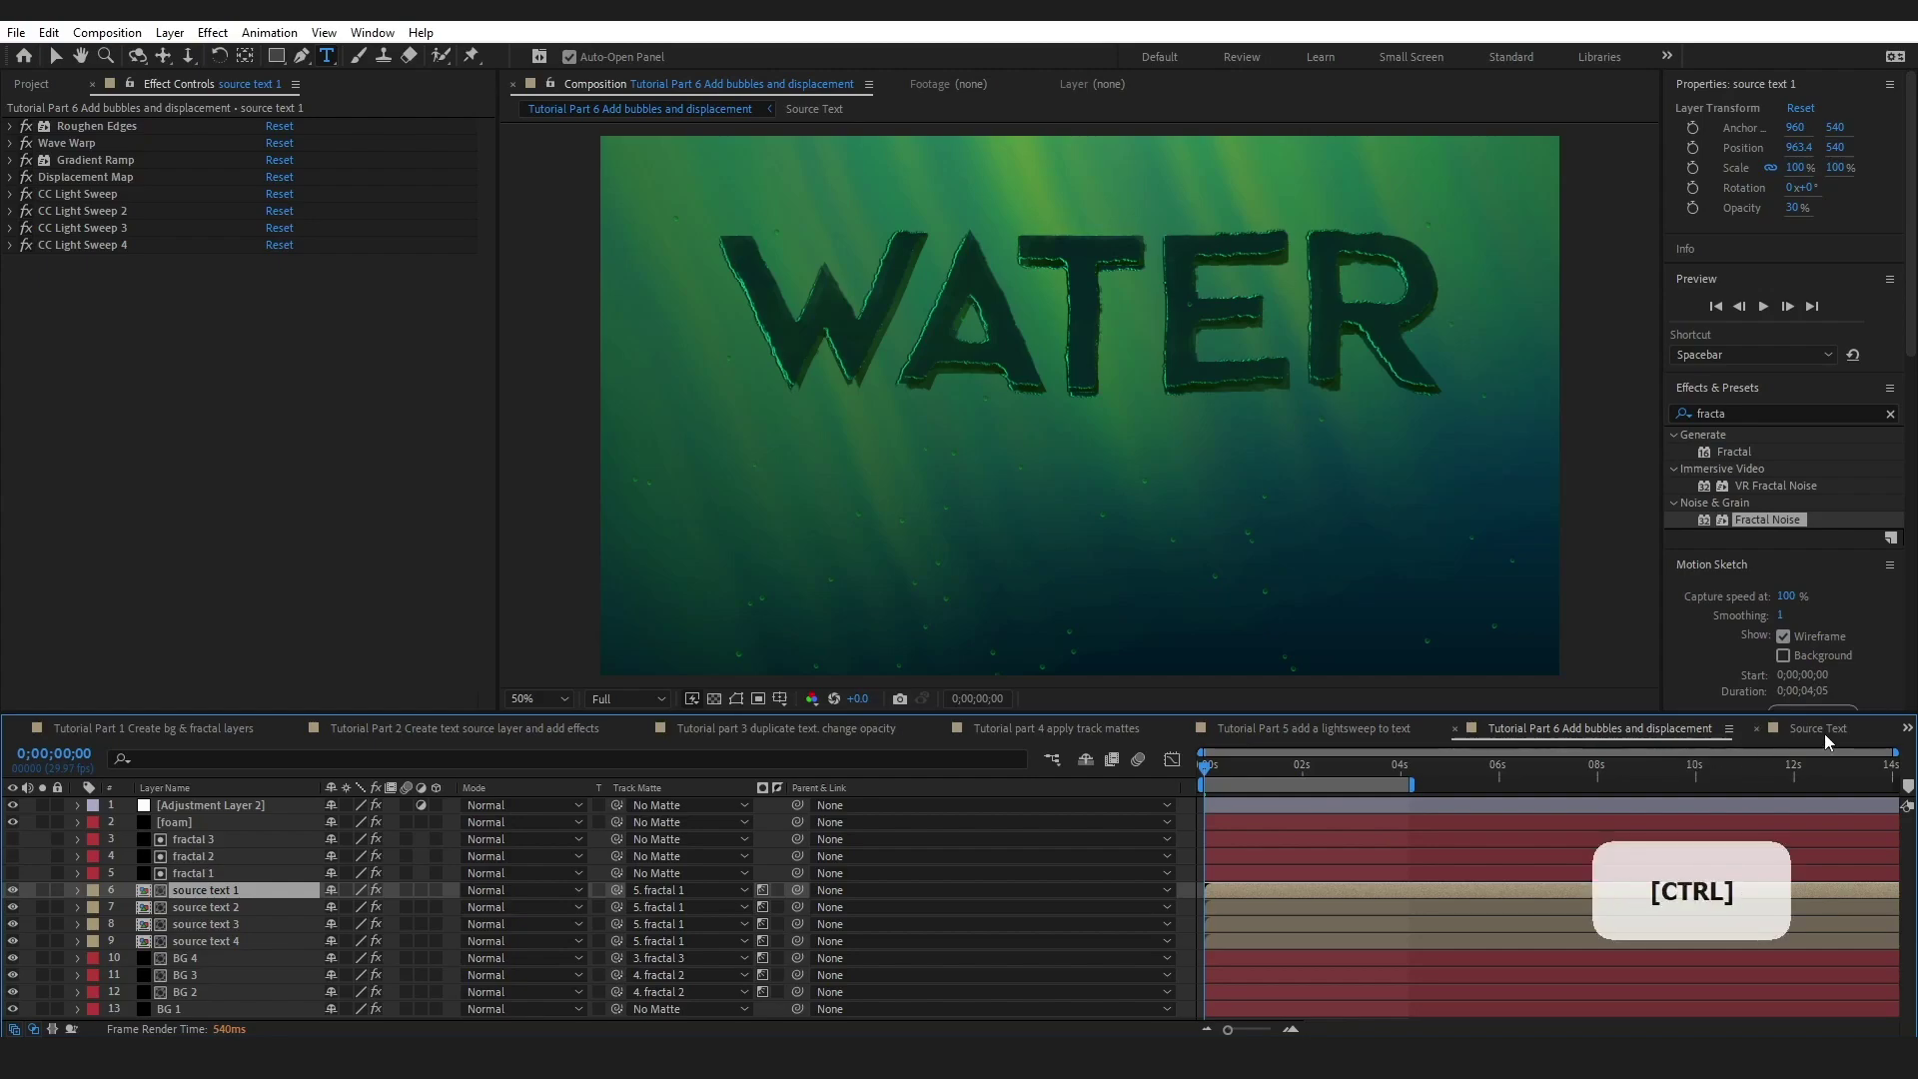
{"action": "key", "text": "ctrl+z"}
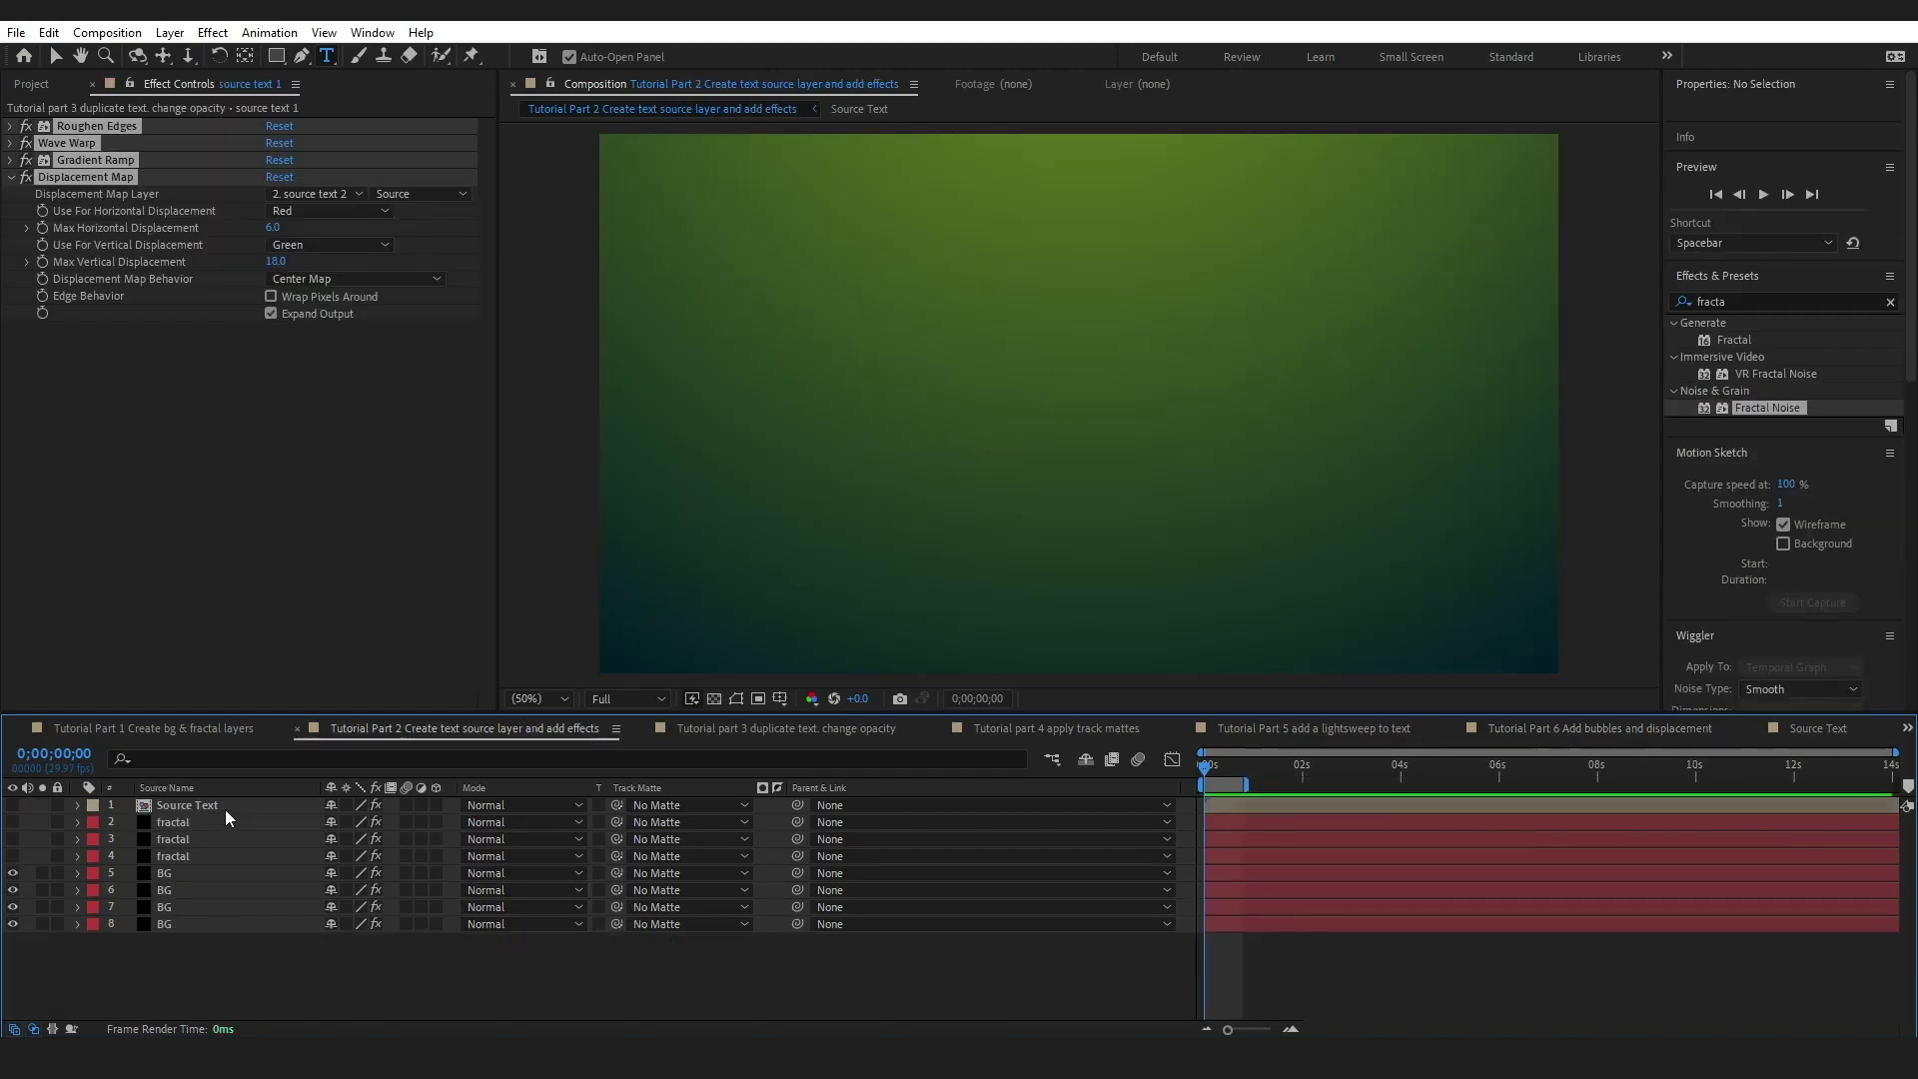
- Show the Source Text layer in the Part 2 composition, enable its Roughen Edges effect, and expand that effect's settings
{"action": "left_click", "coordinate": [227, 809]}
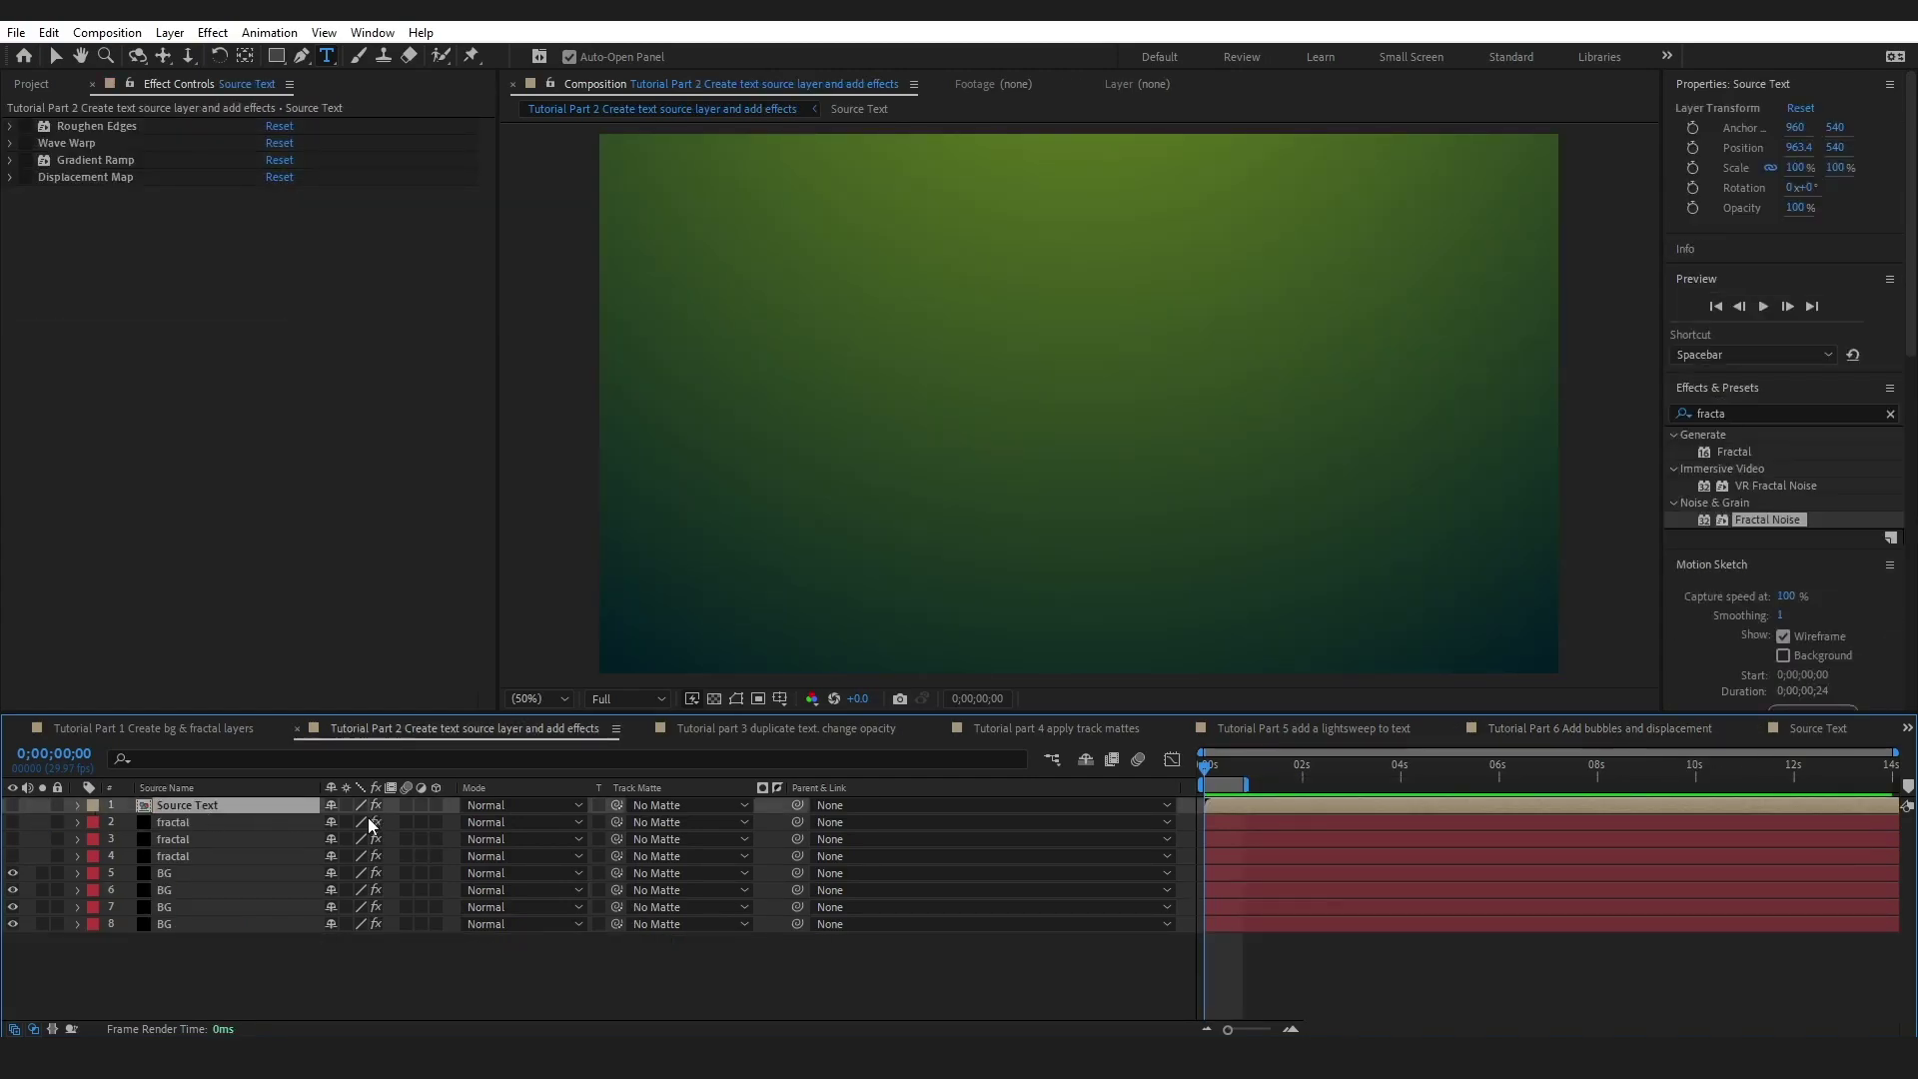
{"action": "left_click", "coordinate": [13, 806]}
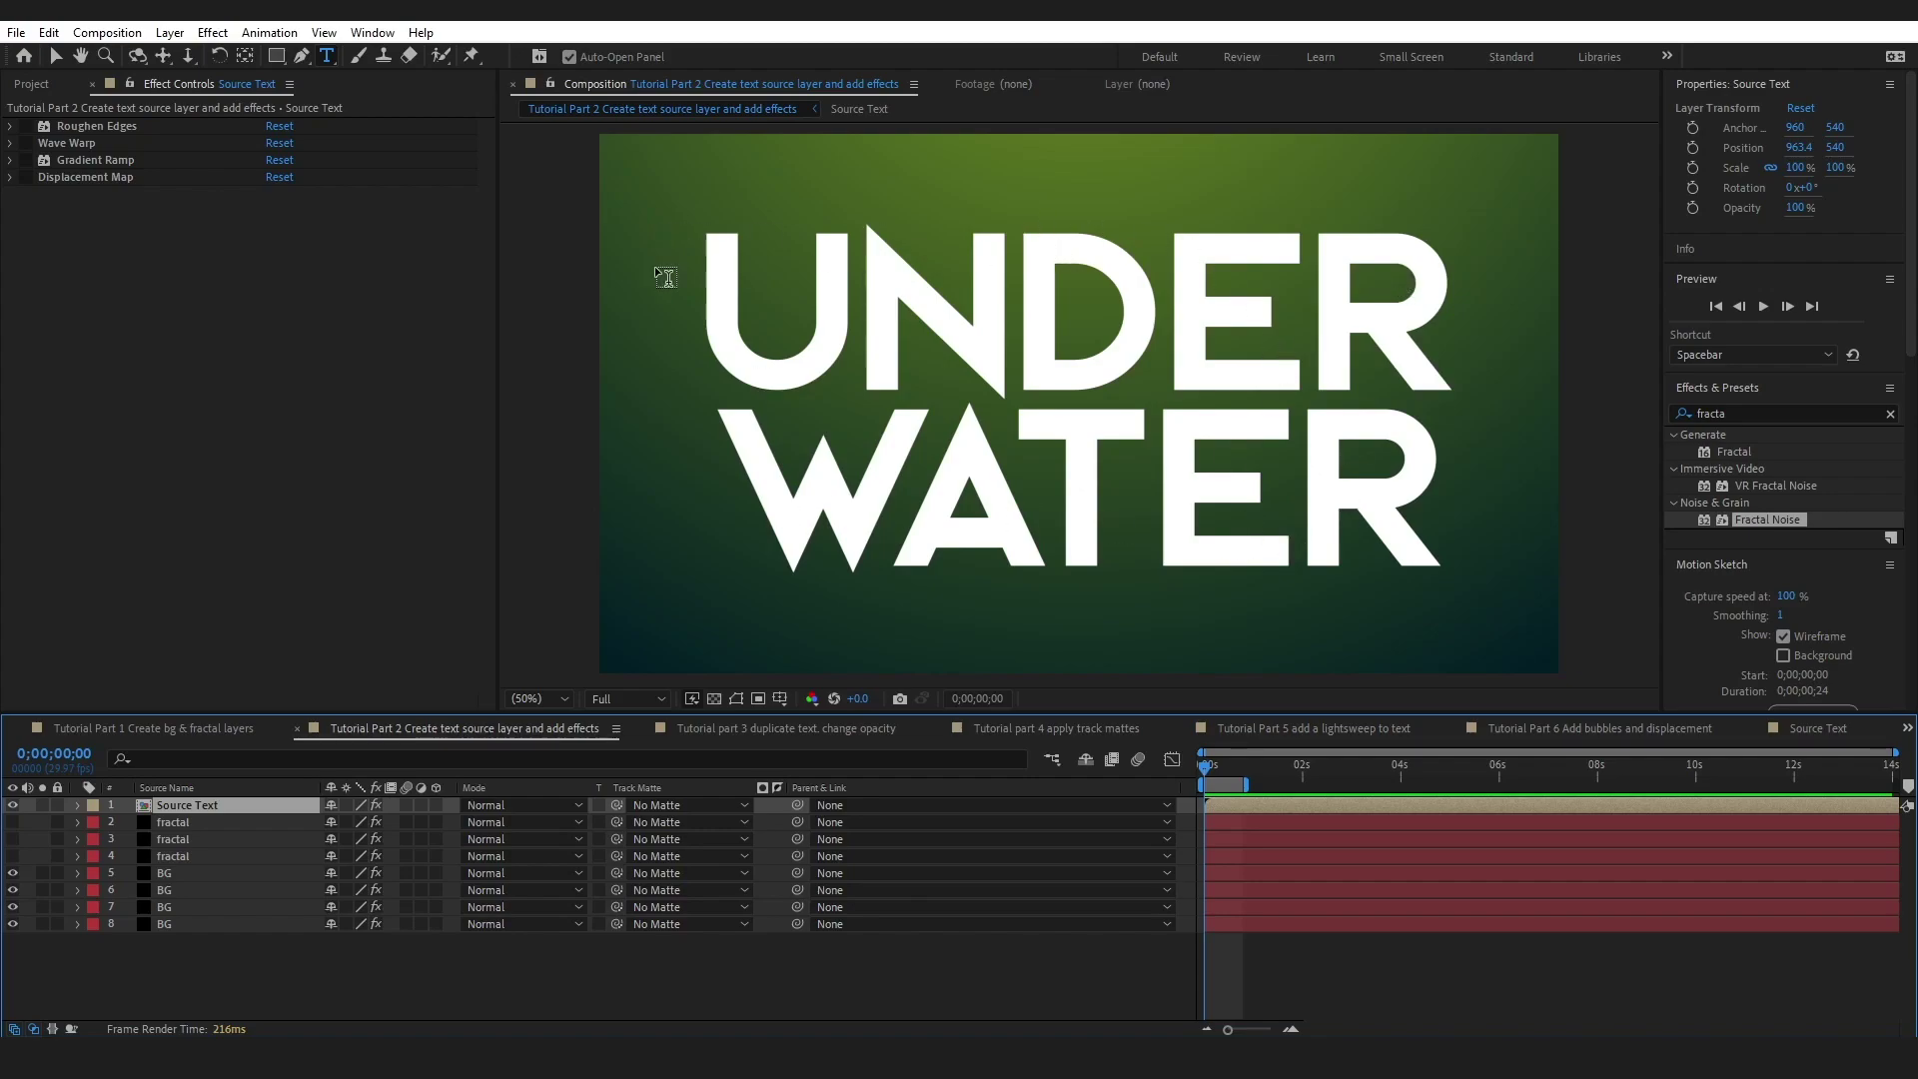
{"action": "left_click", "coordinate": [25, 126]}
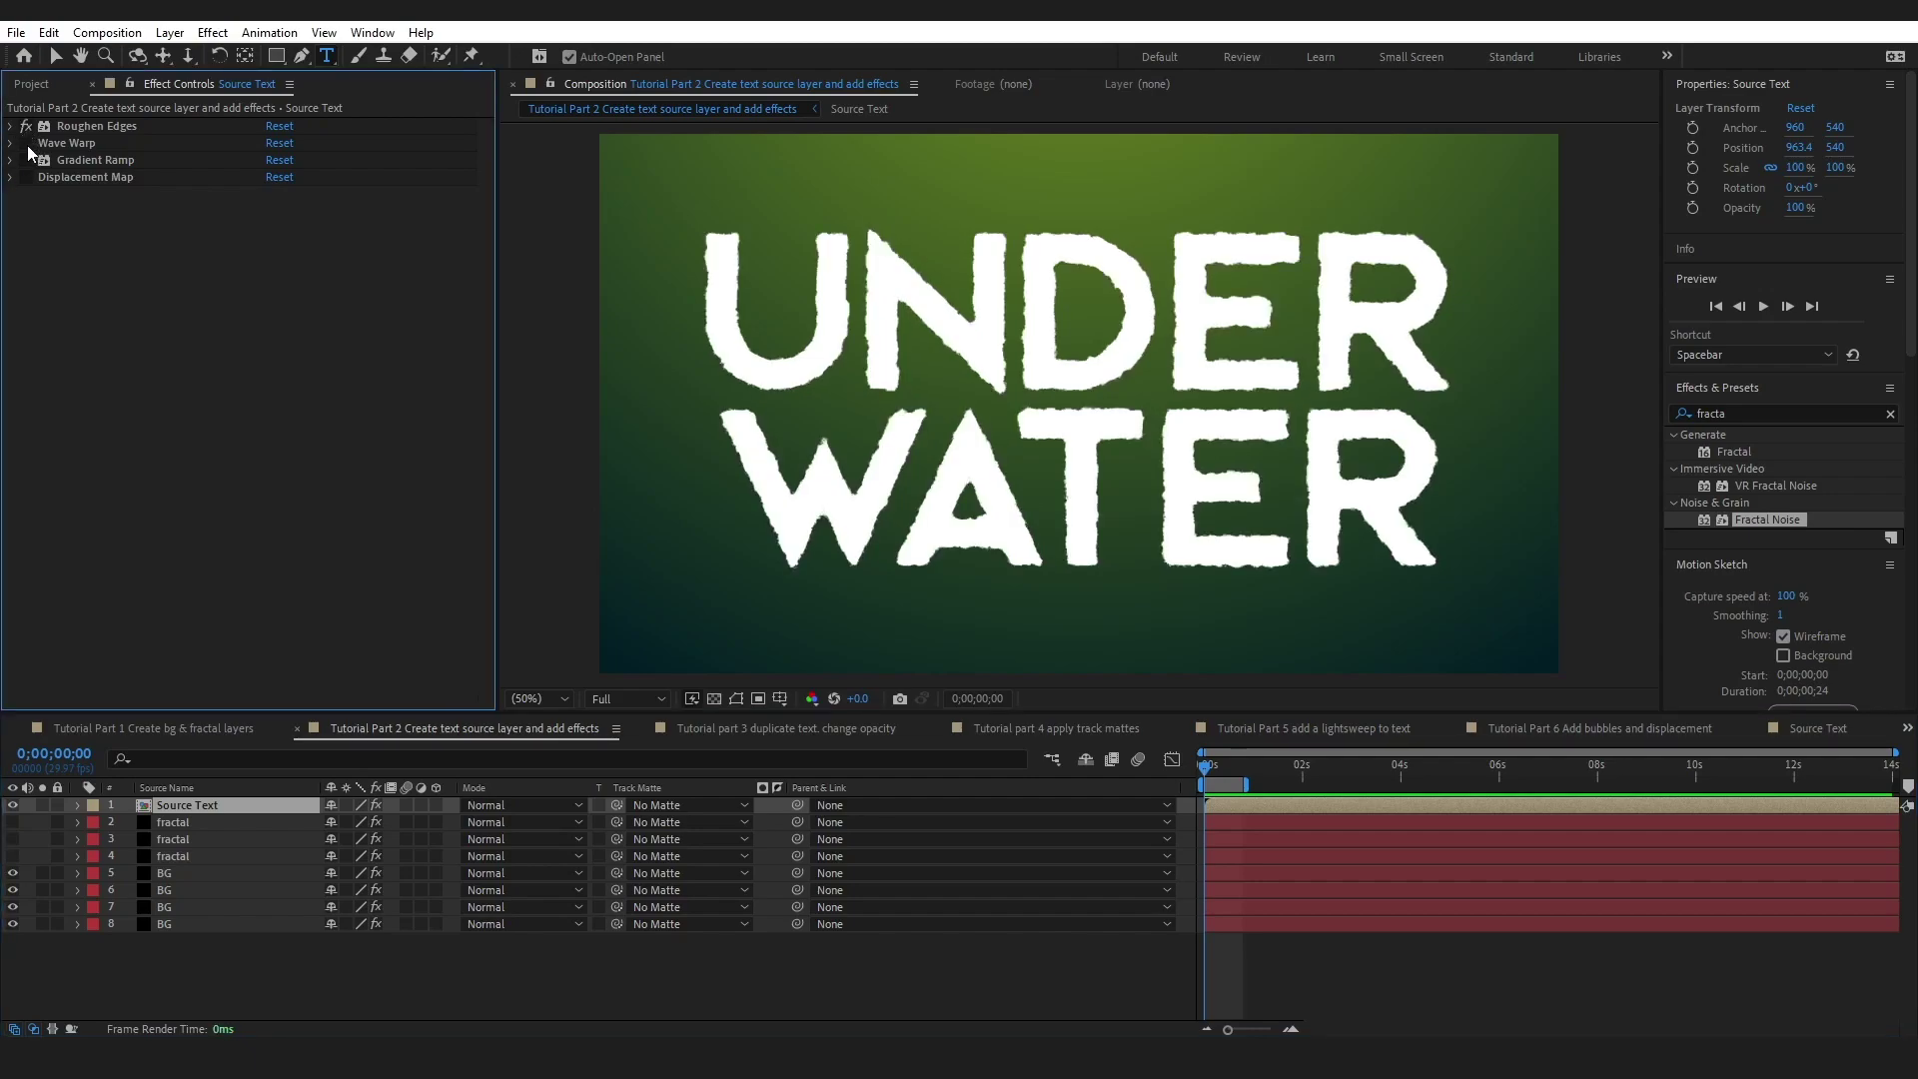
{"action": "left_click", "coordinate": [10, 127]}
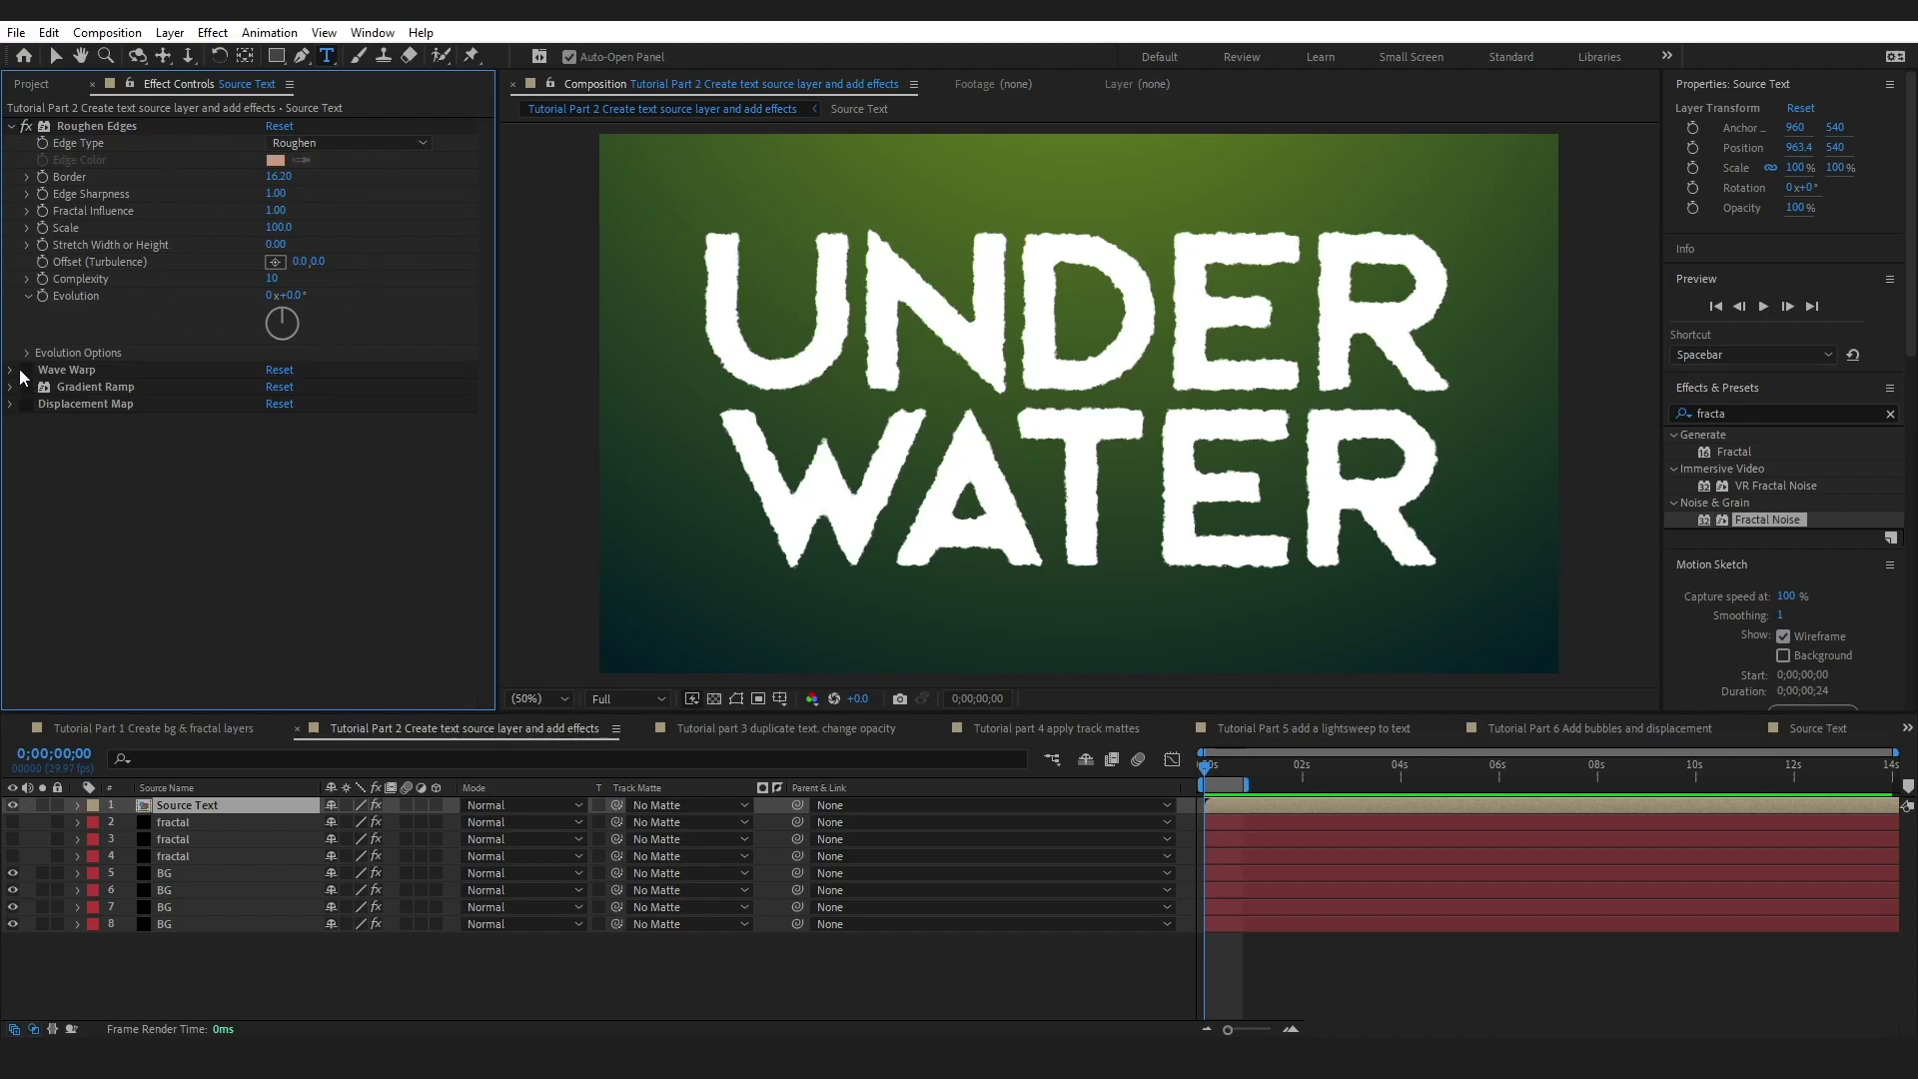
- Enable the Wave Warp effect on the Source Text layer during a preview and expand its settings
{"action": "key", "text": "space"}
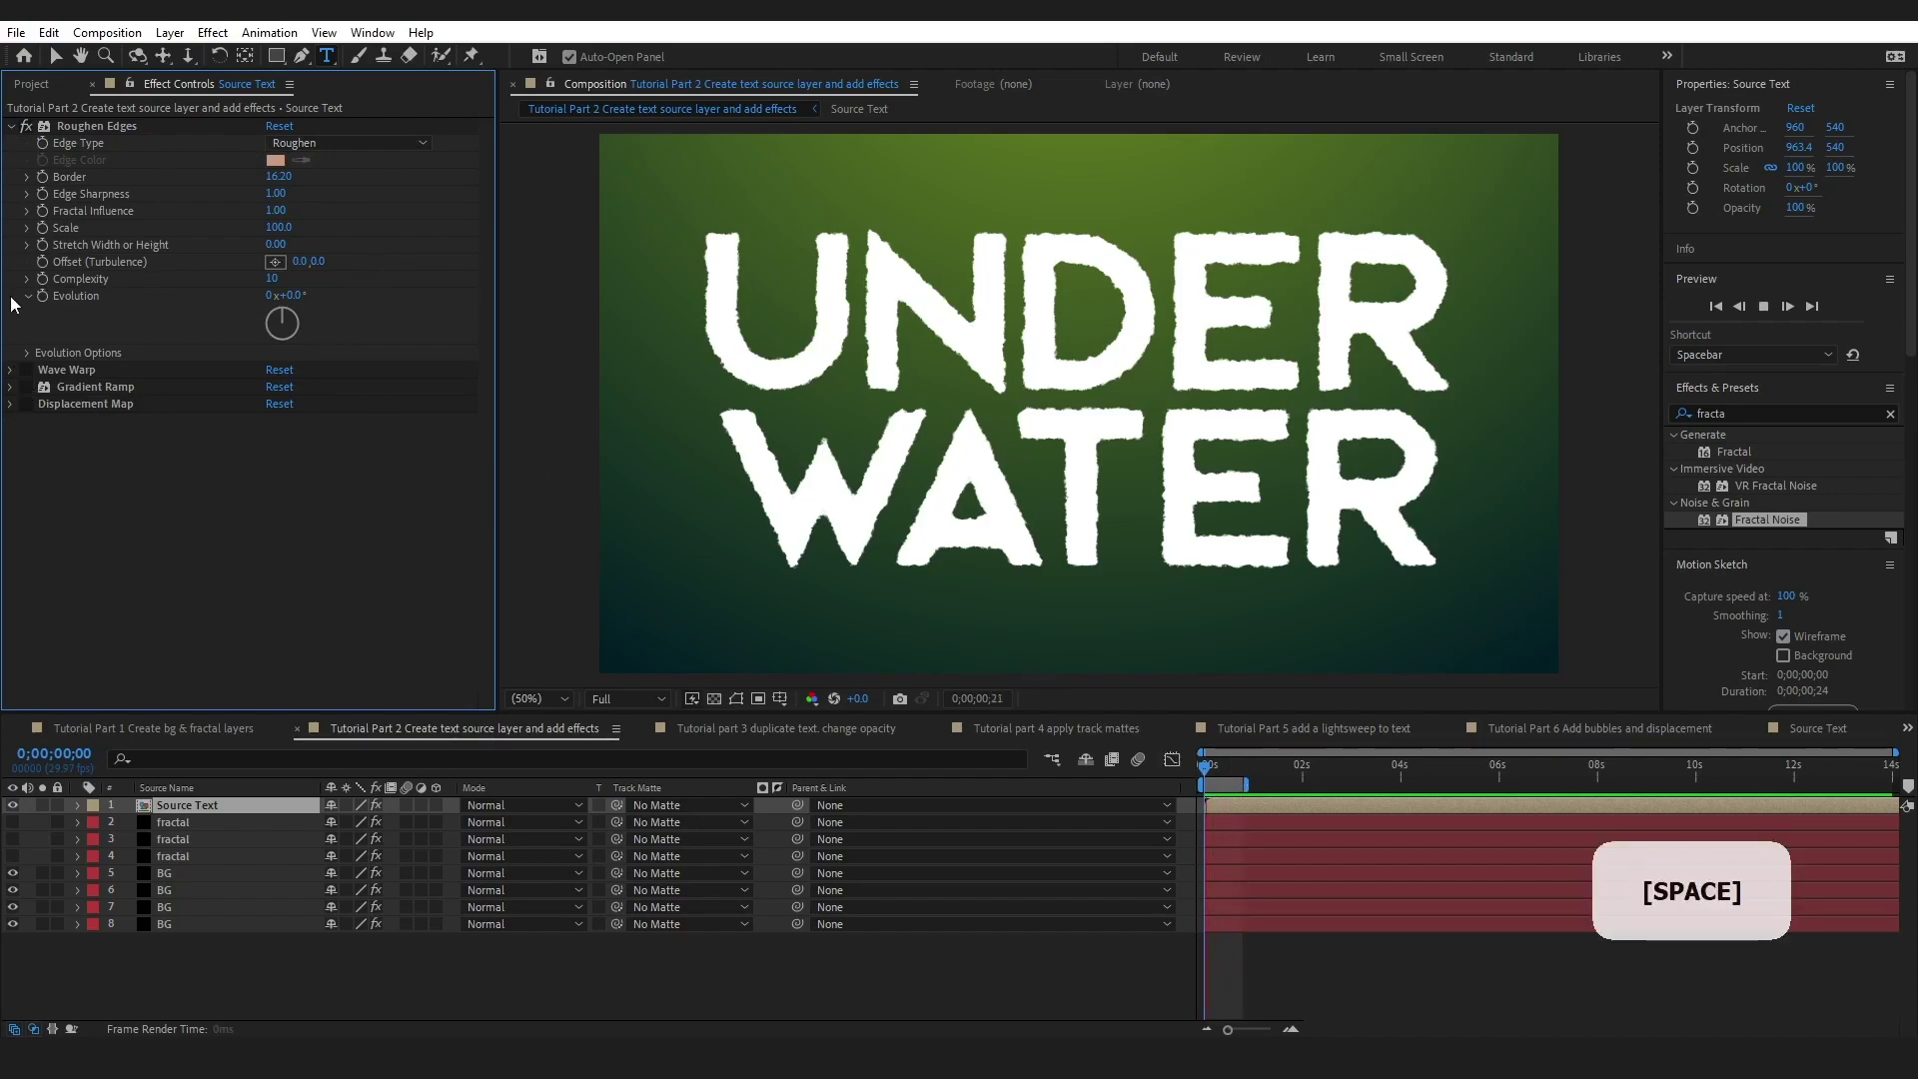
{"action": "left_click", "coordinate": [26, 370]}
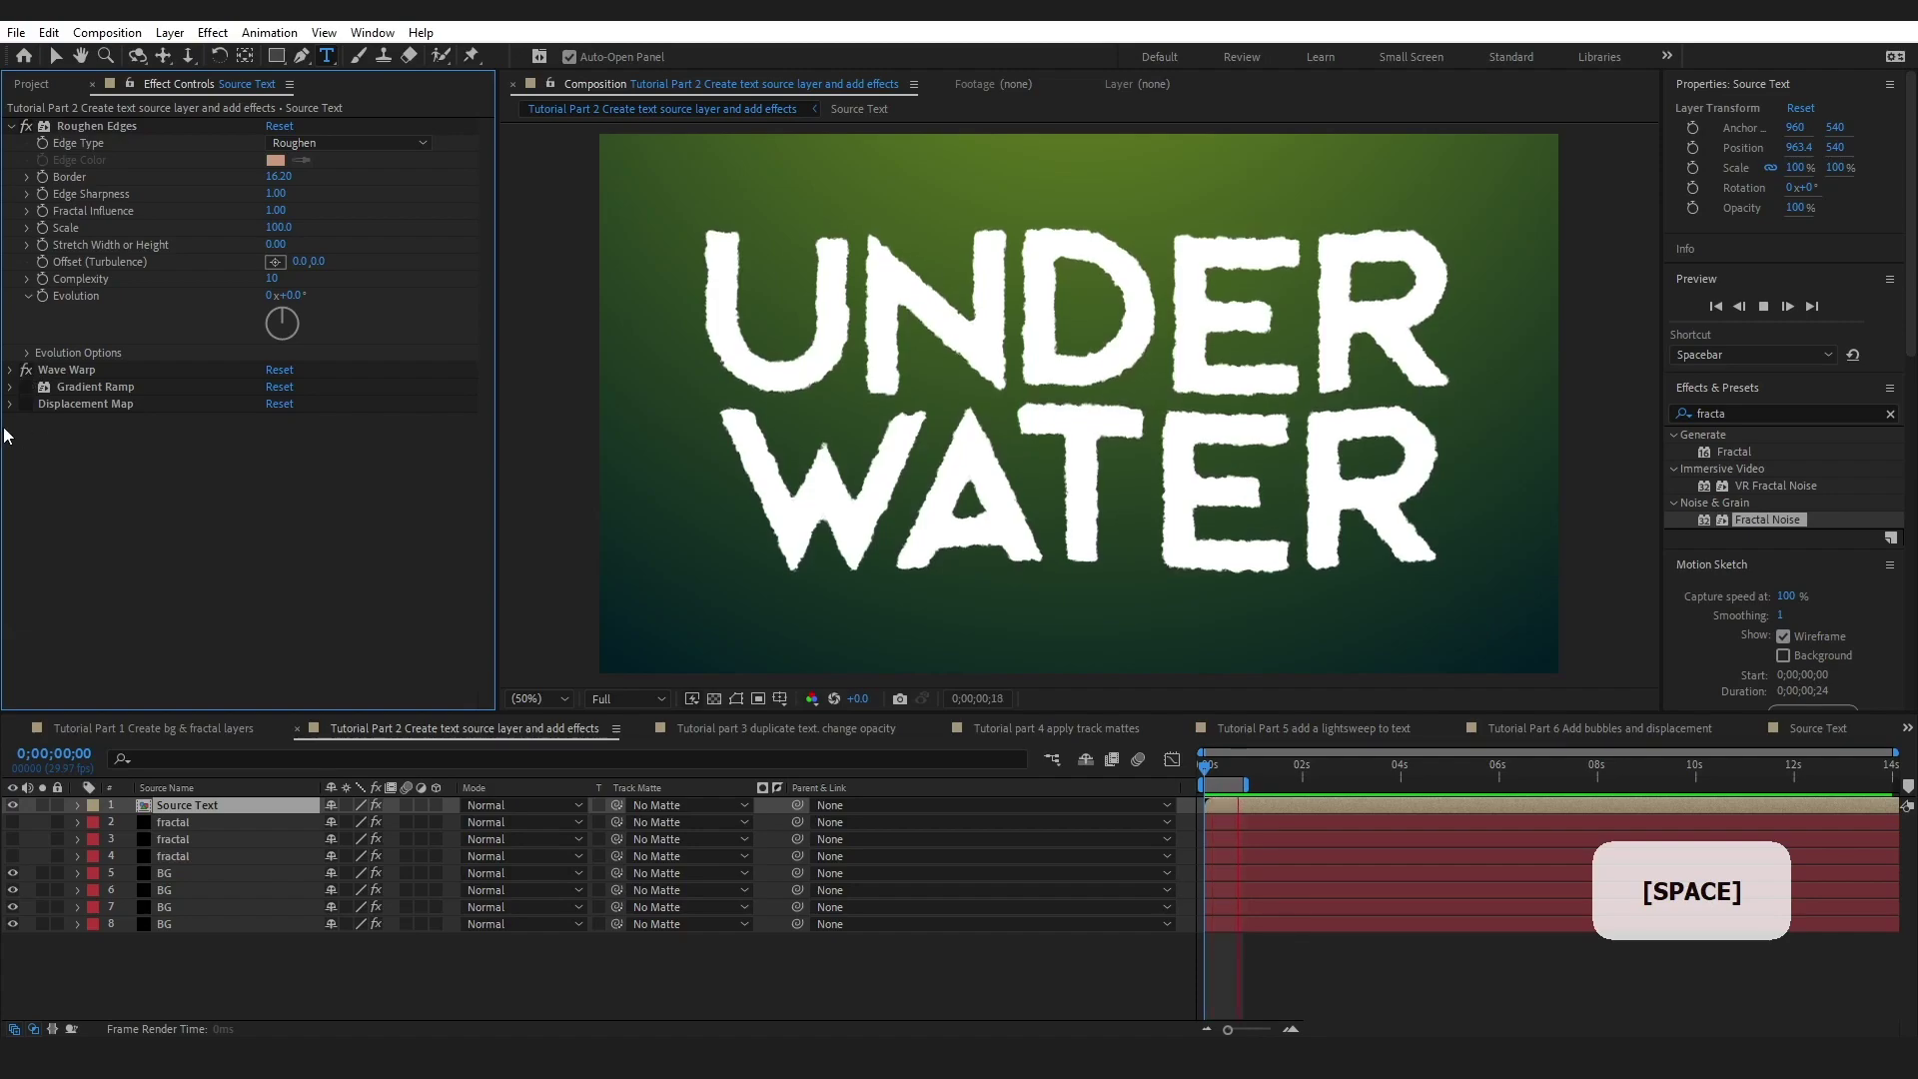
{"action": "left_click", "coordinate": [11, 370]}
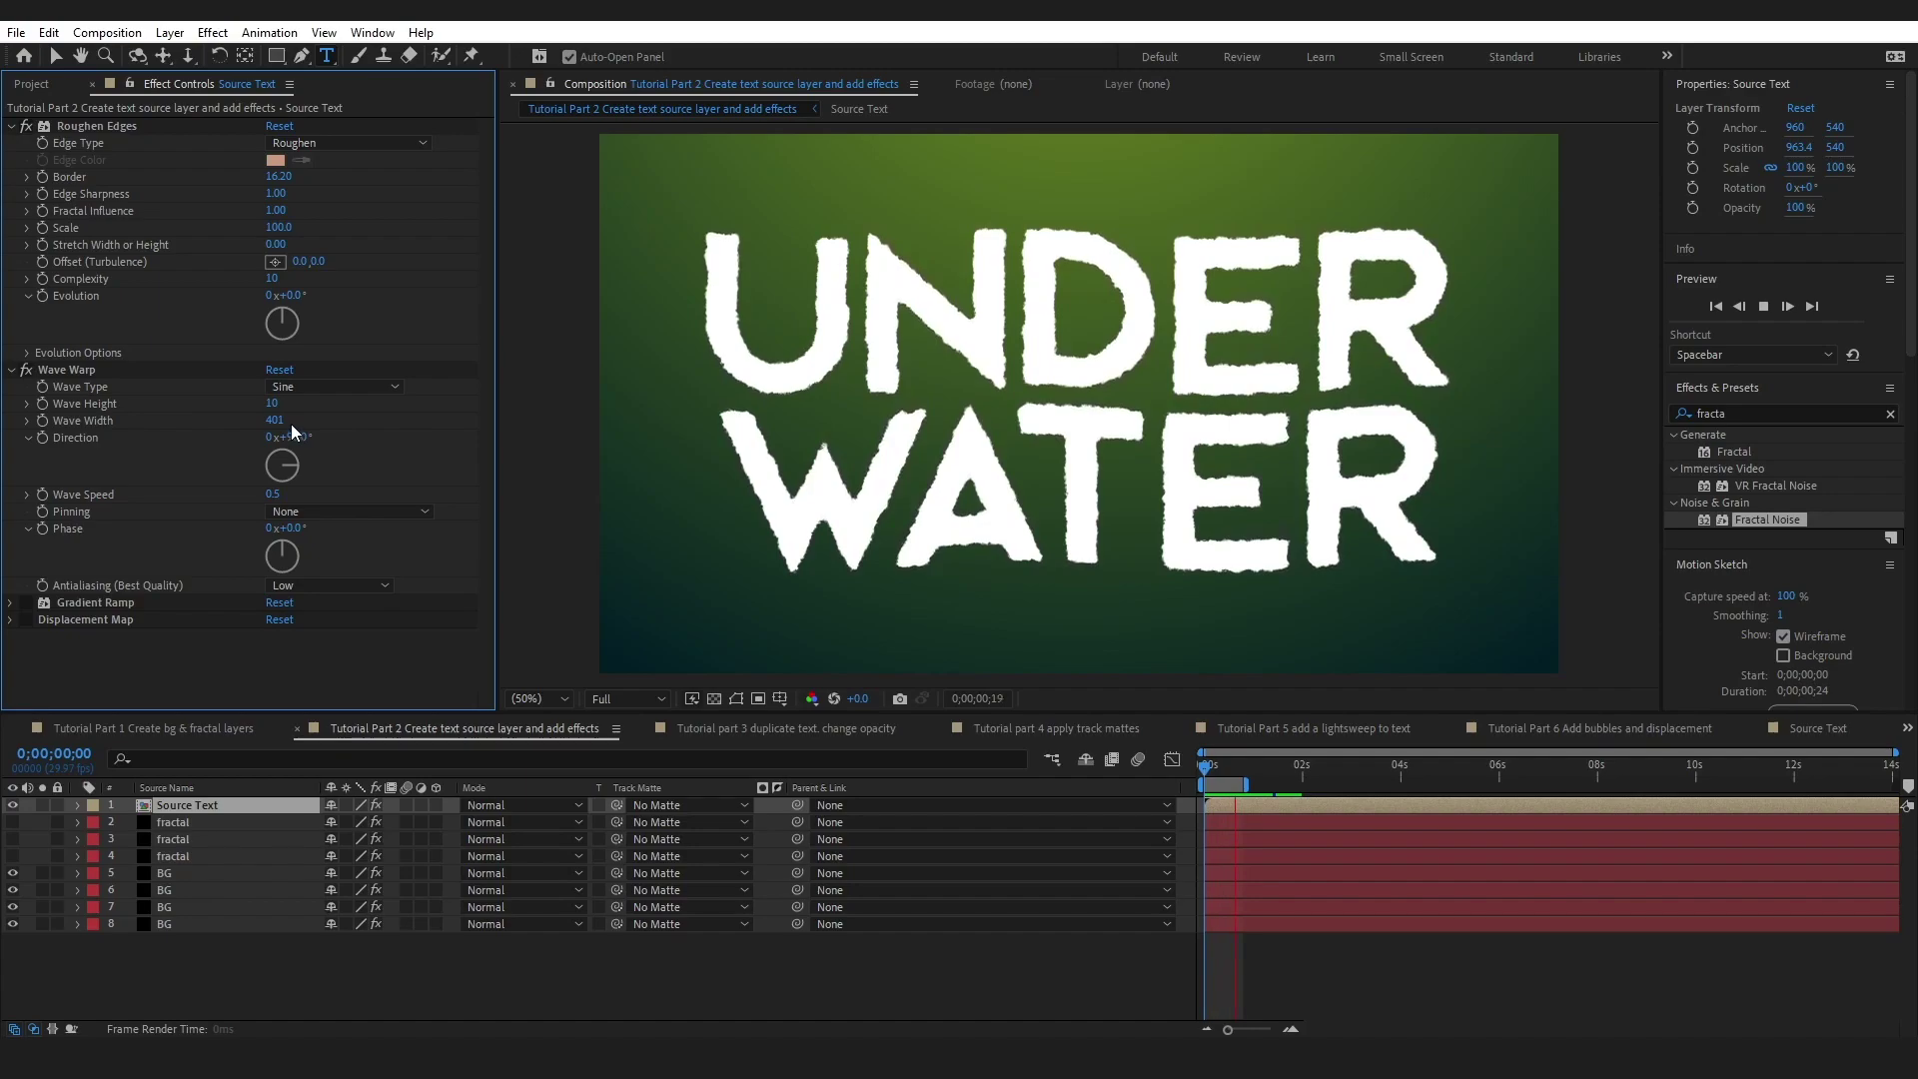
{"action": "left_click", "coordinate": [67, 370]}
- Enable the Gradient Ramp effect on the Source Text layer and expand its settings, collapsing those of Wave Warp
{"action": "left_click", "coordinate": [26, 603]}
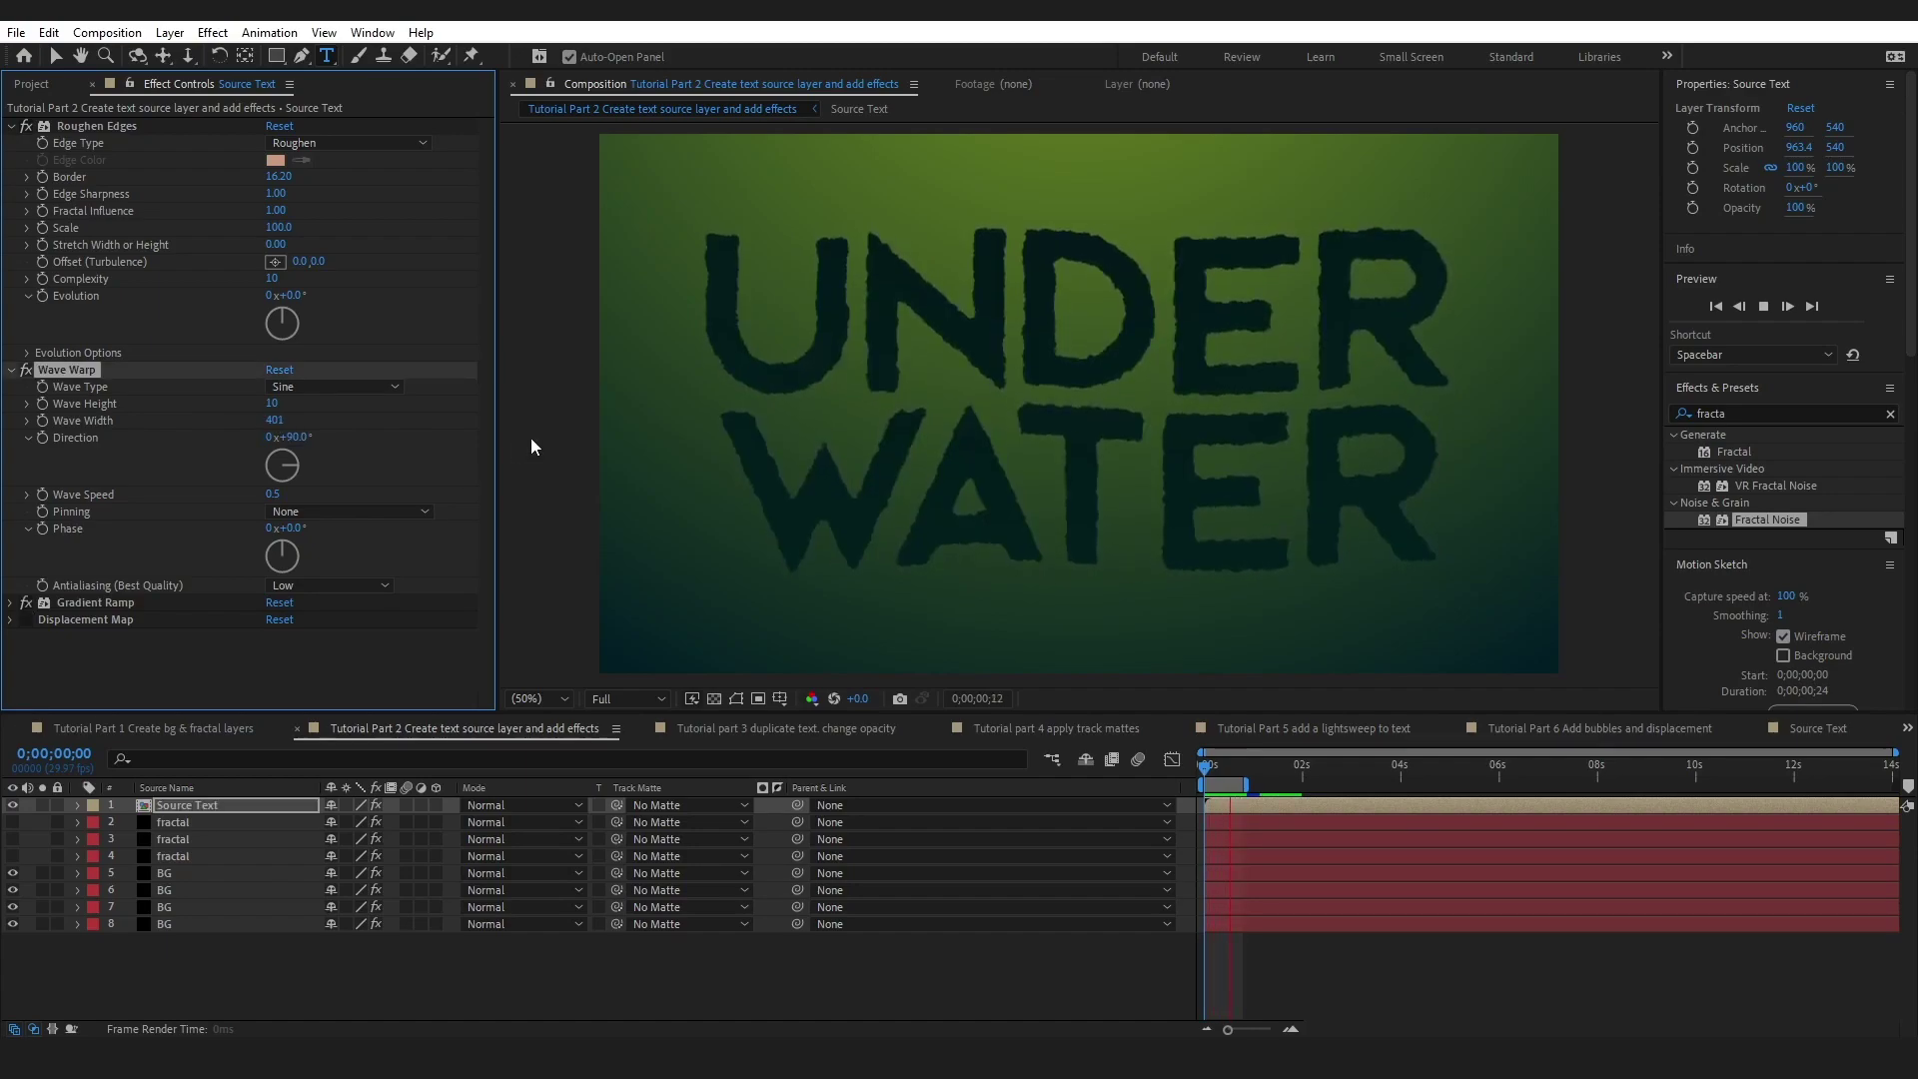
{"action": "left_click", "coordinate": [10, 602]}
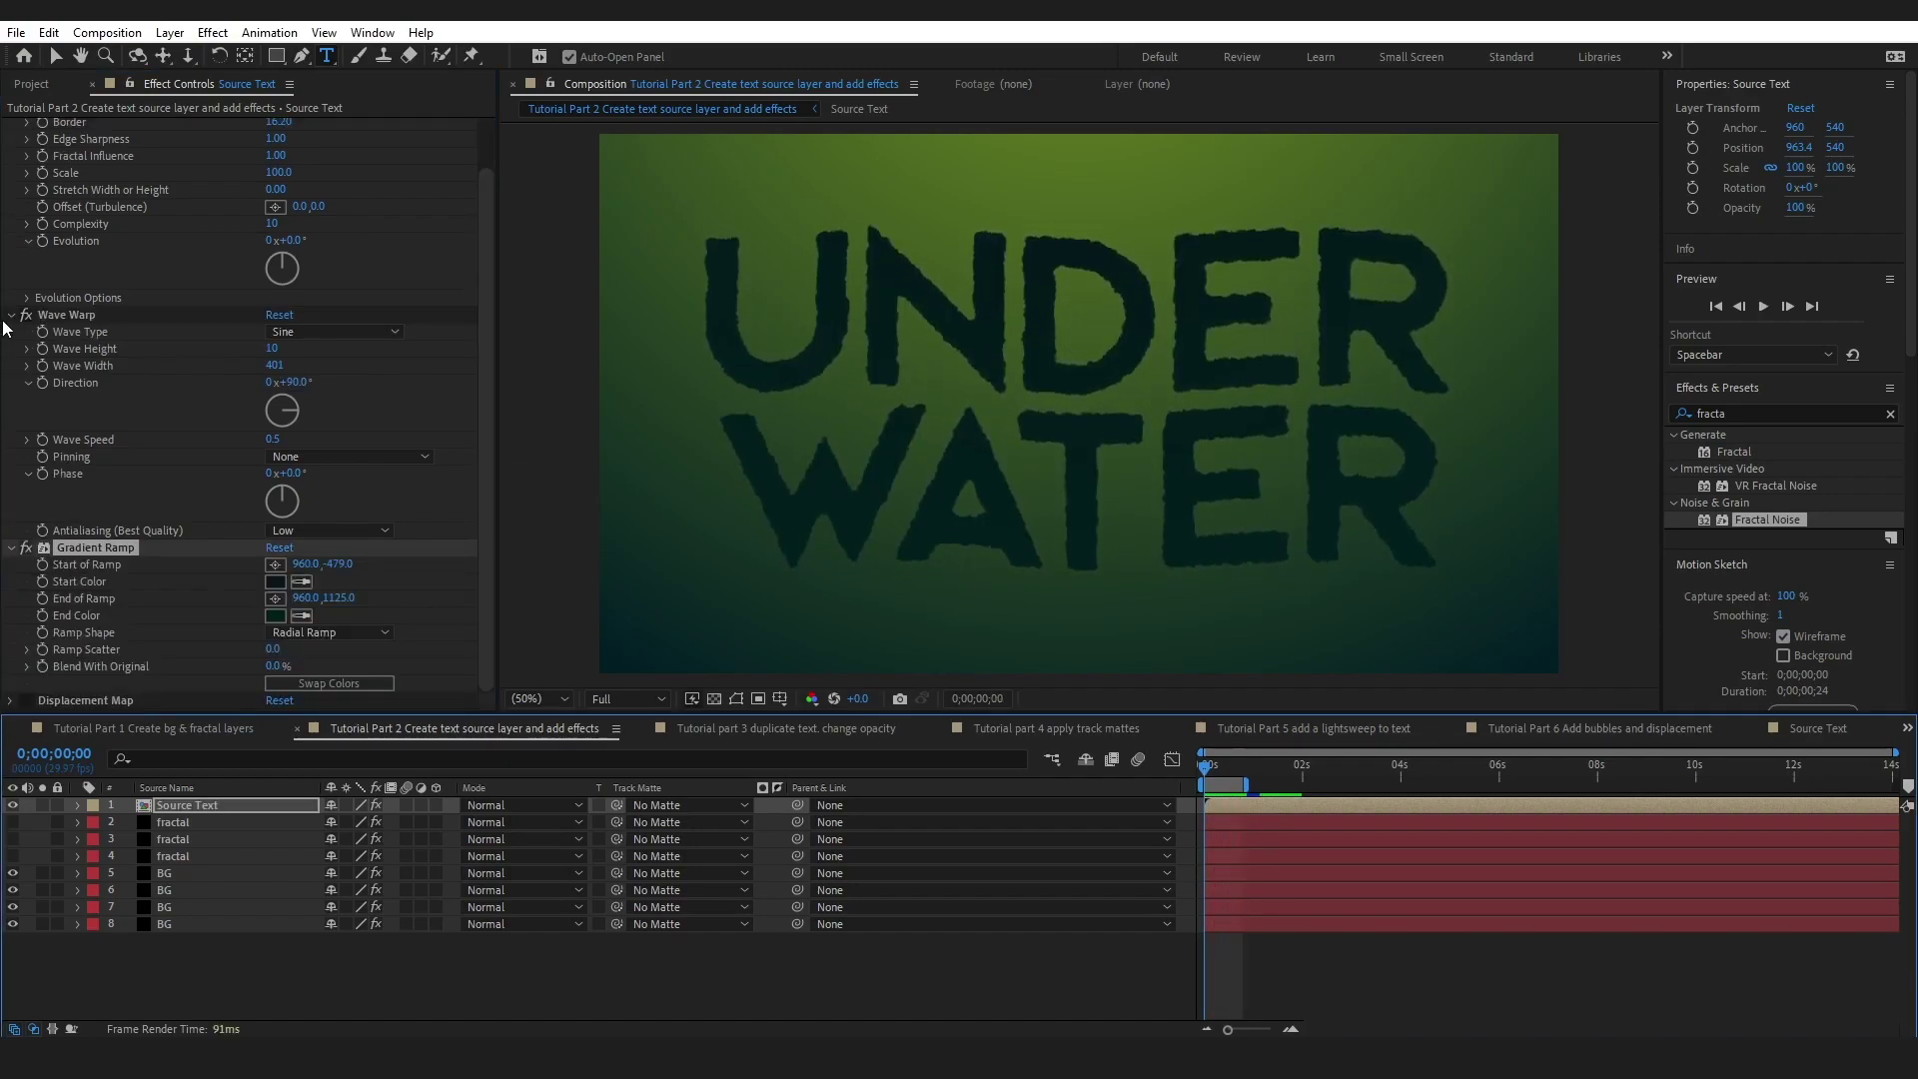
{"action": "left_click", "coordinate": [10, 314]}
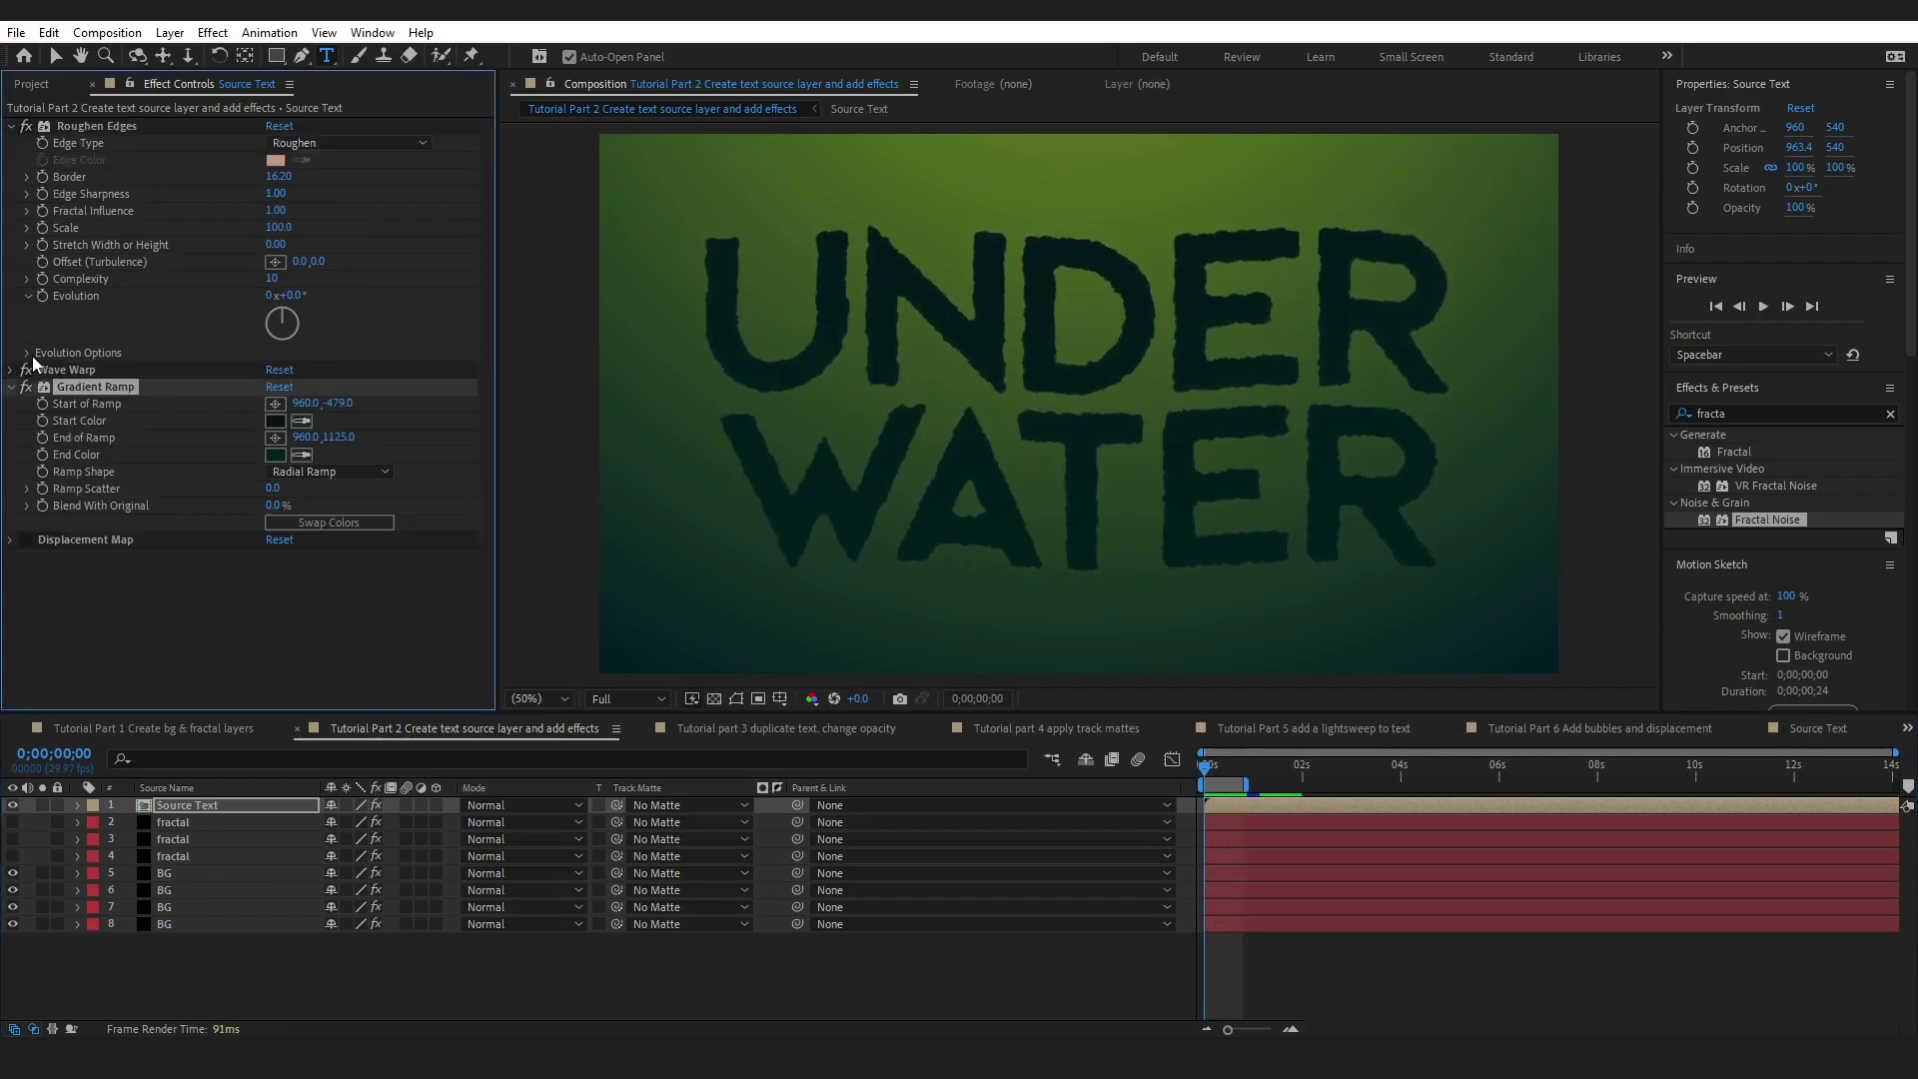
- Enable the Displacement Map effect on the Source Text layer, expand its settings, and enlarge the timeline area
{"action": "left_click", "coordinate": [26, 541]}
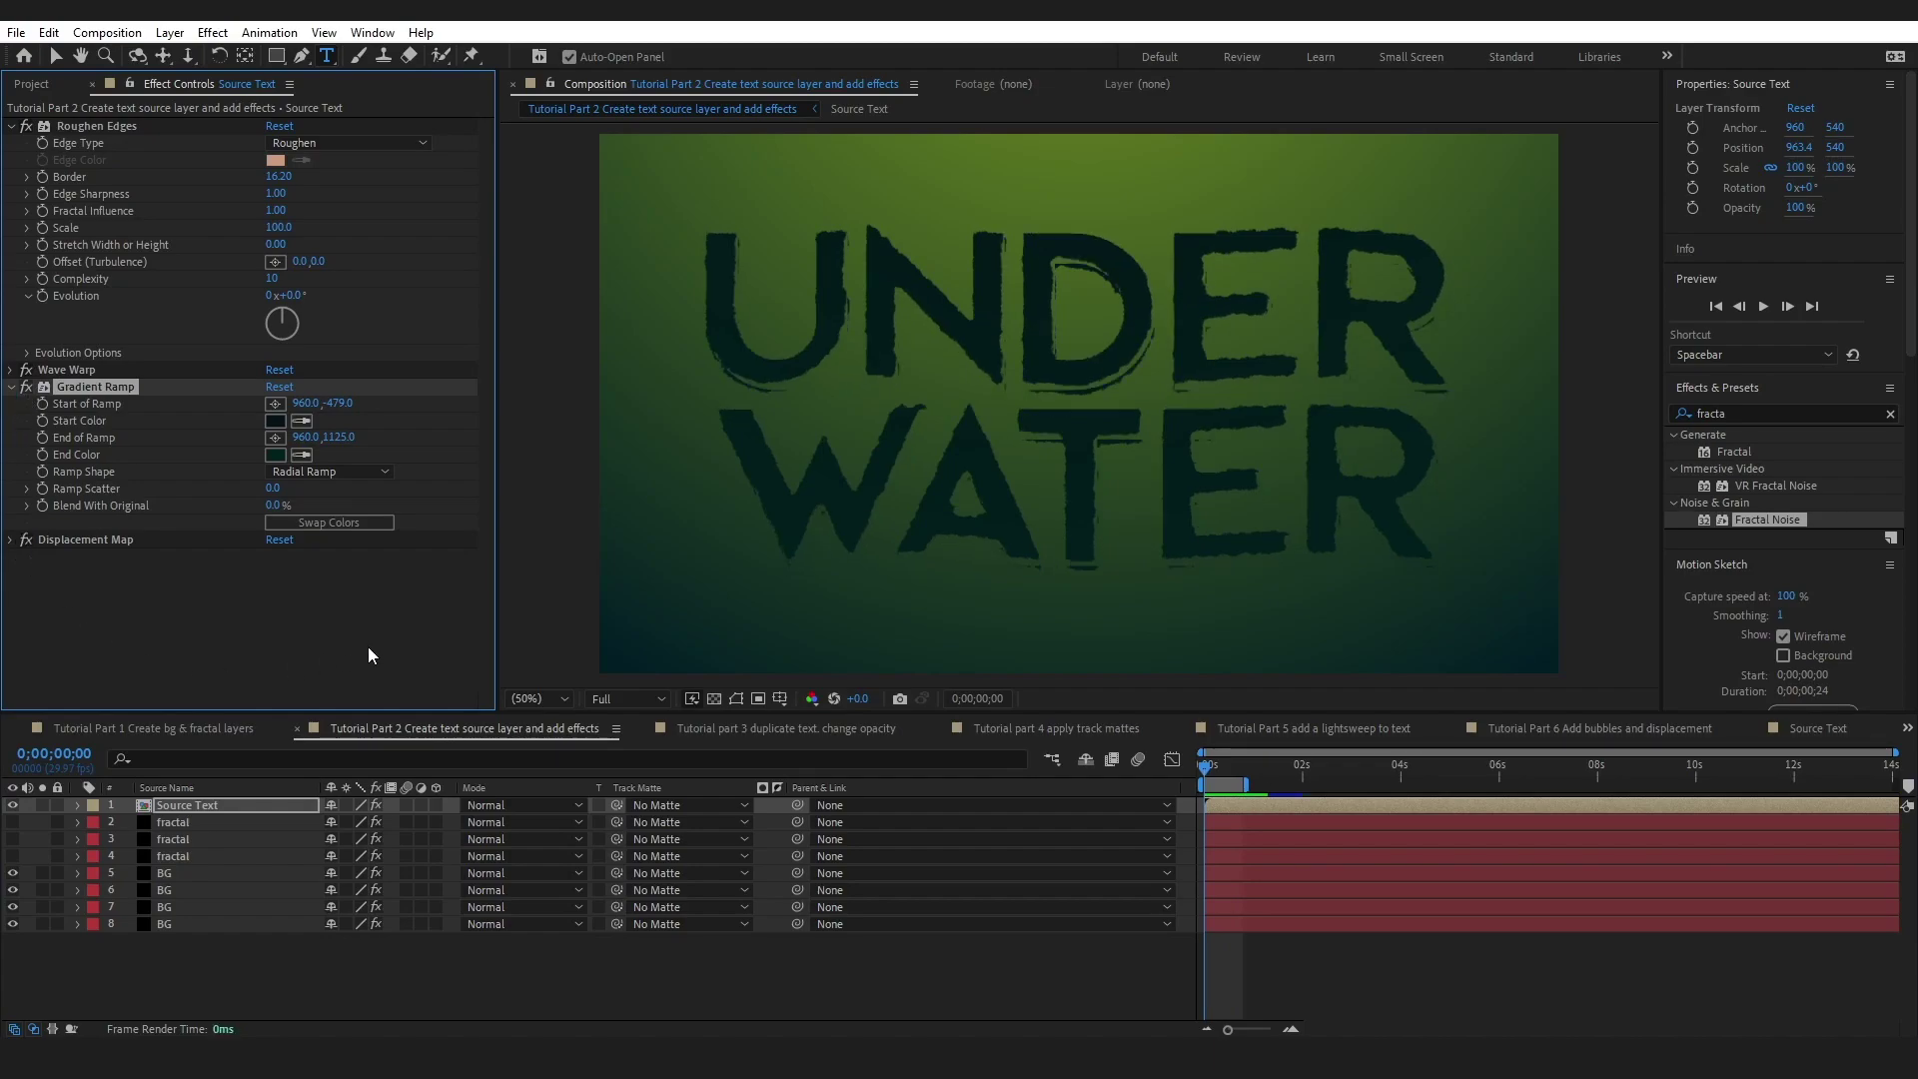
{"action": "left_click", "coordinate": [10, 539]}
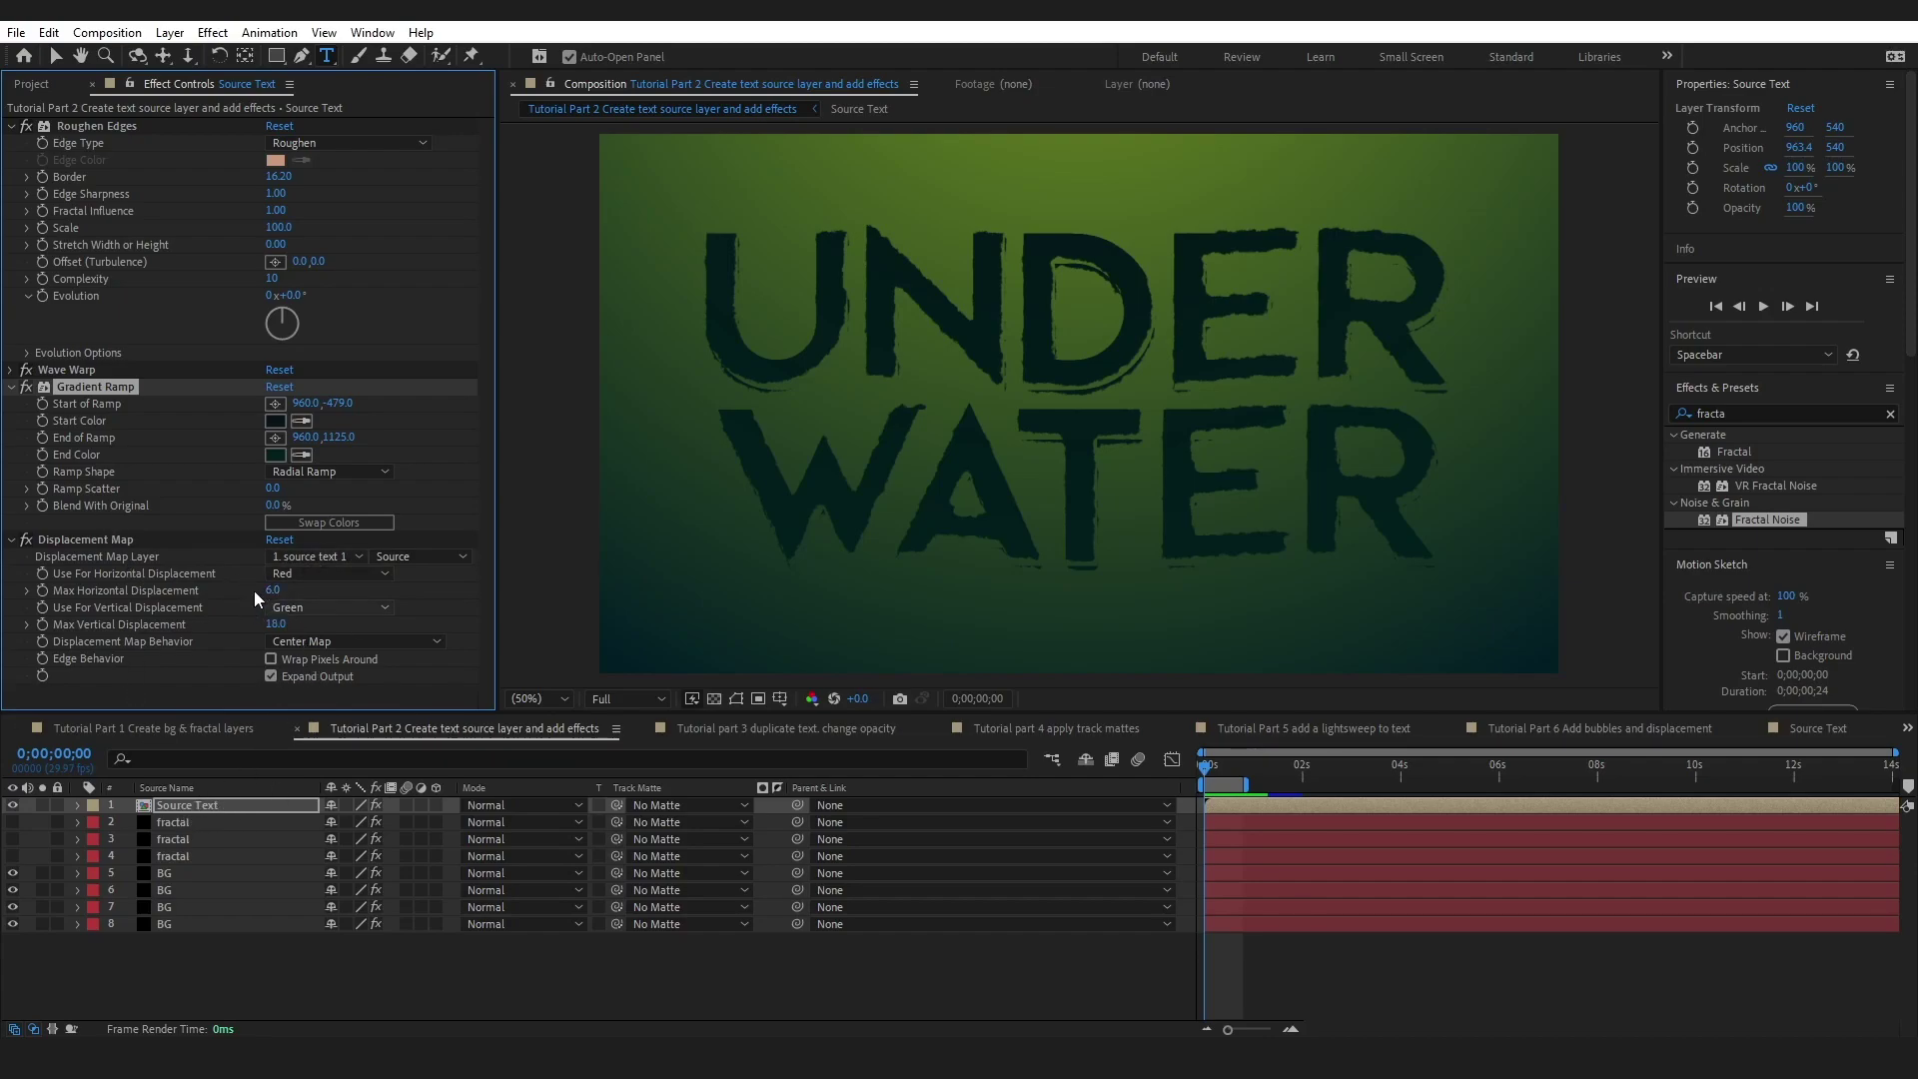
{"action": "left_click_drag", "start_coordinate": [805, 713], "coordinate": [805, 597]}
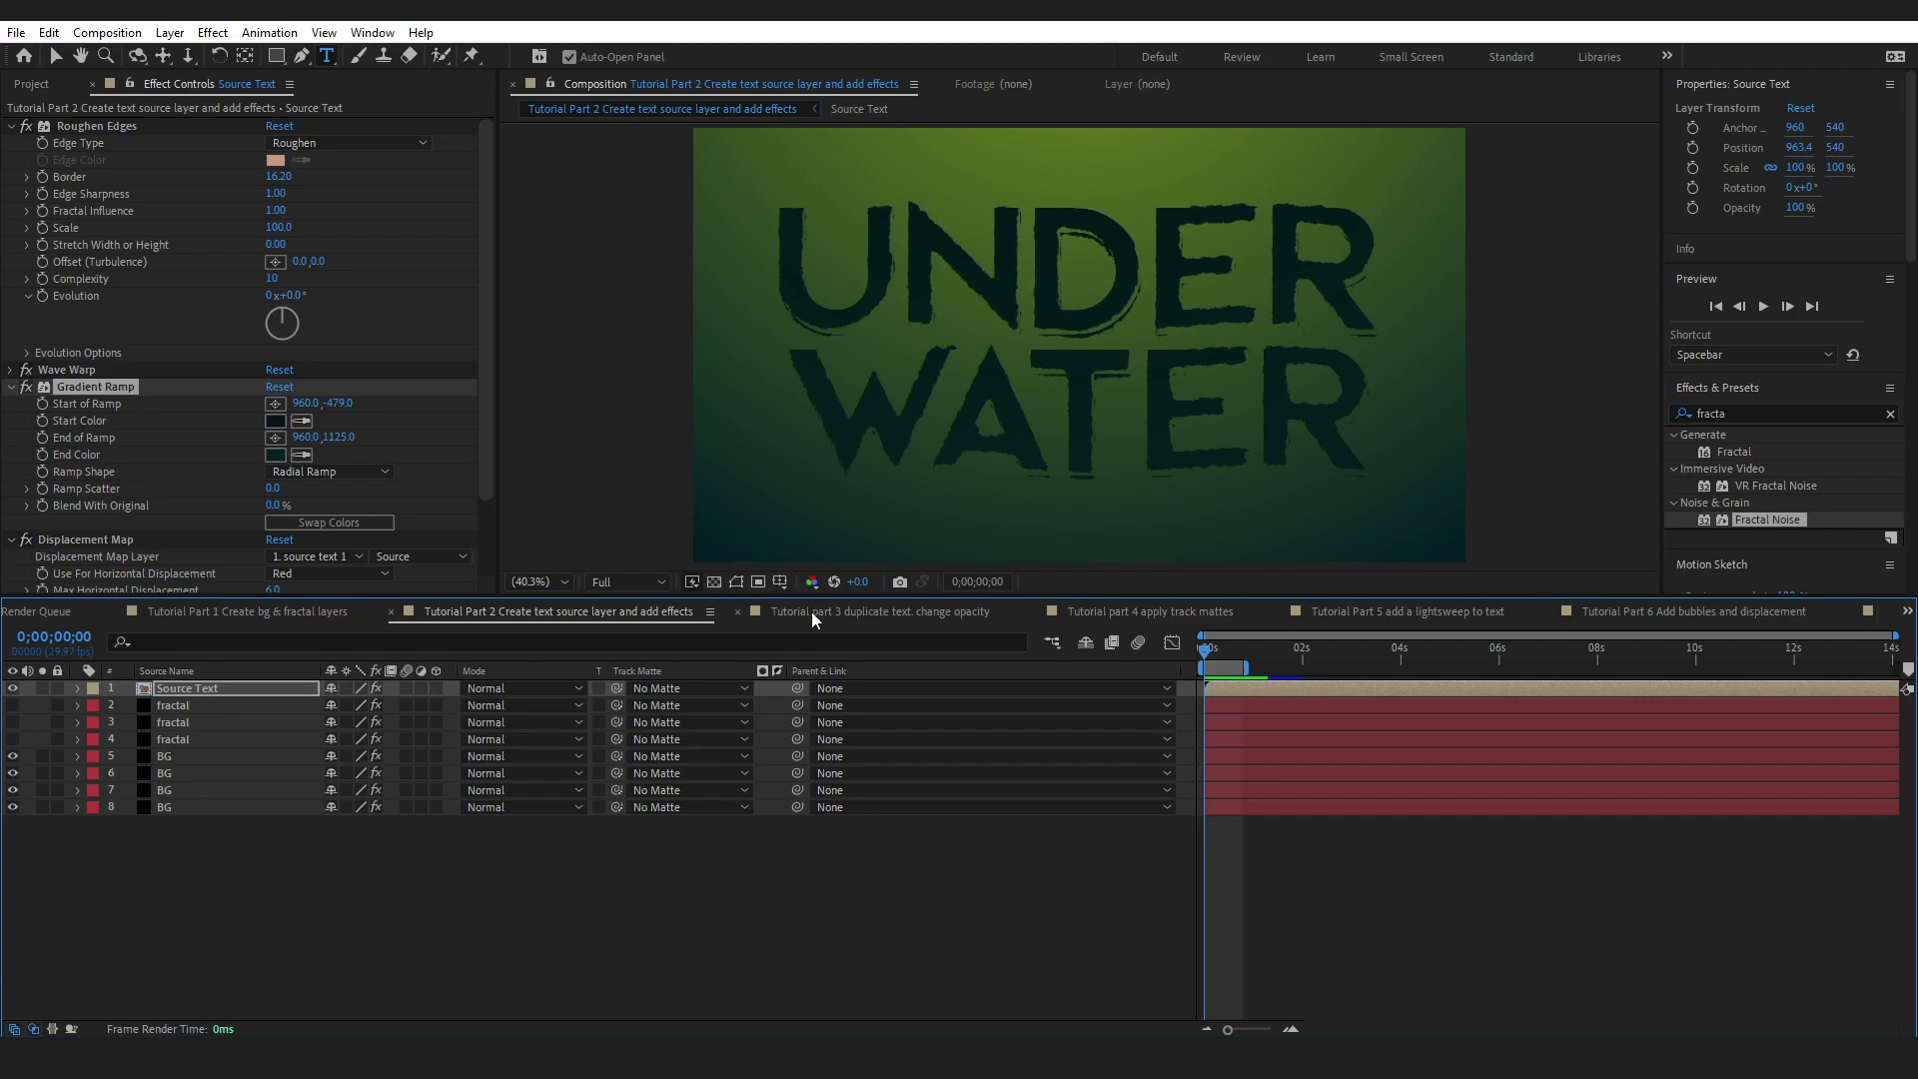
- Open the Tutorial part 3 composition and collapse the Displacement Map settings of the source text 1 layer
{"action": "left_click", "coordinate": [811, 611]}
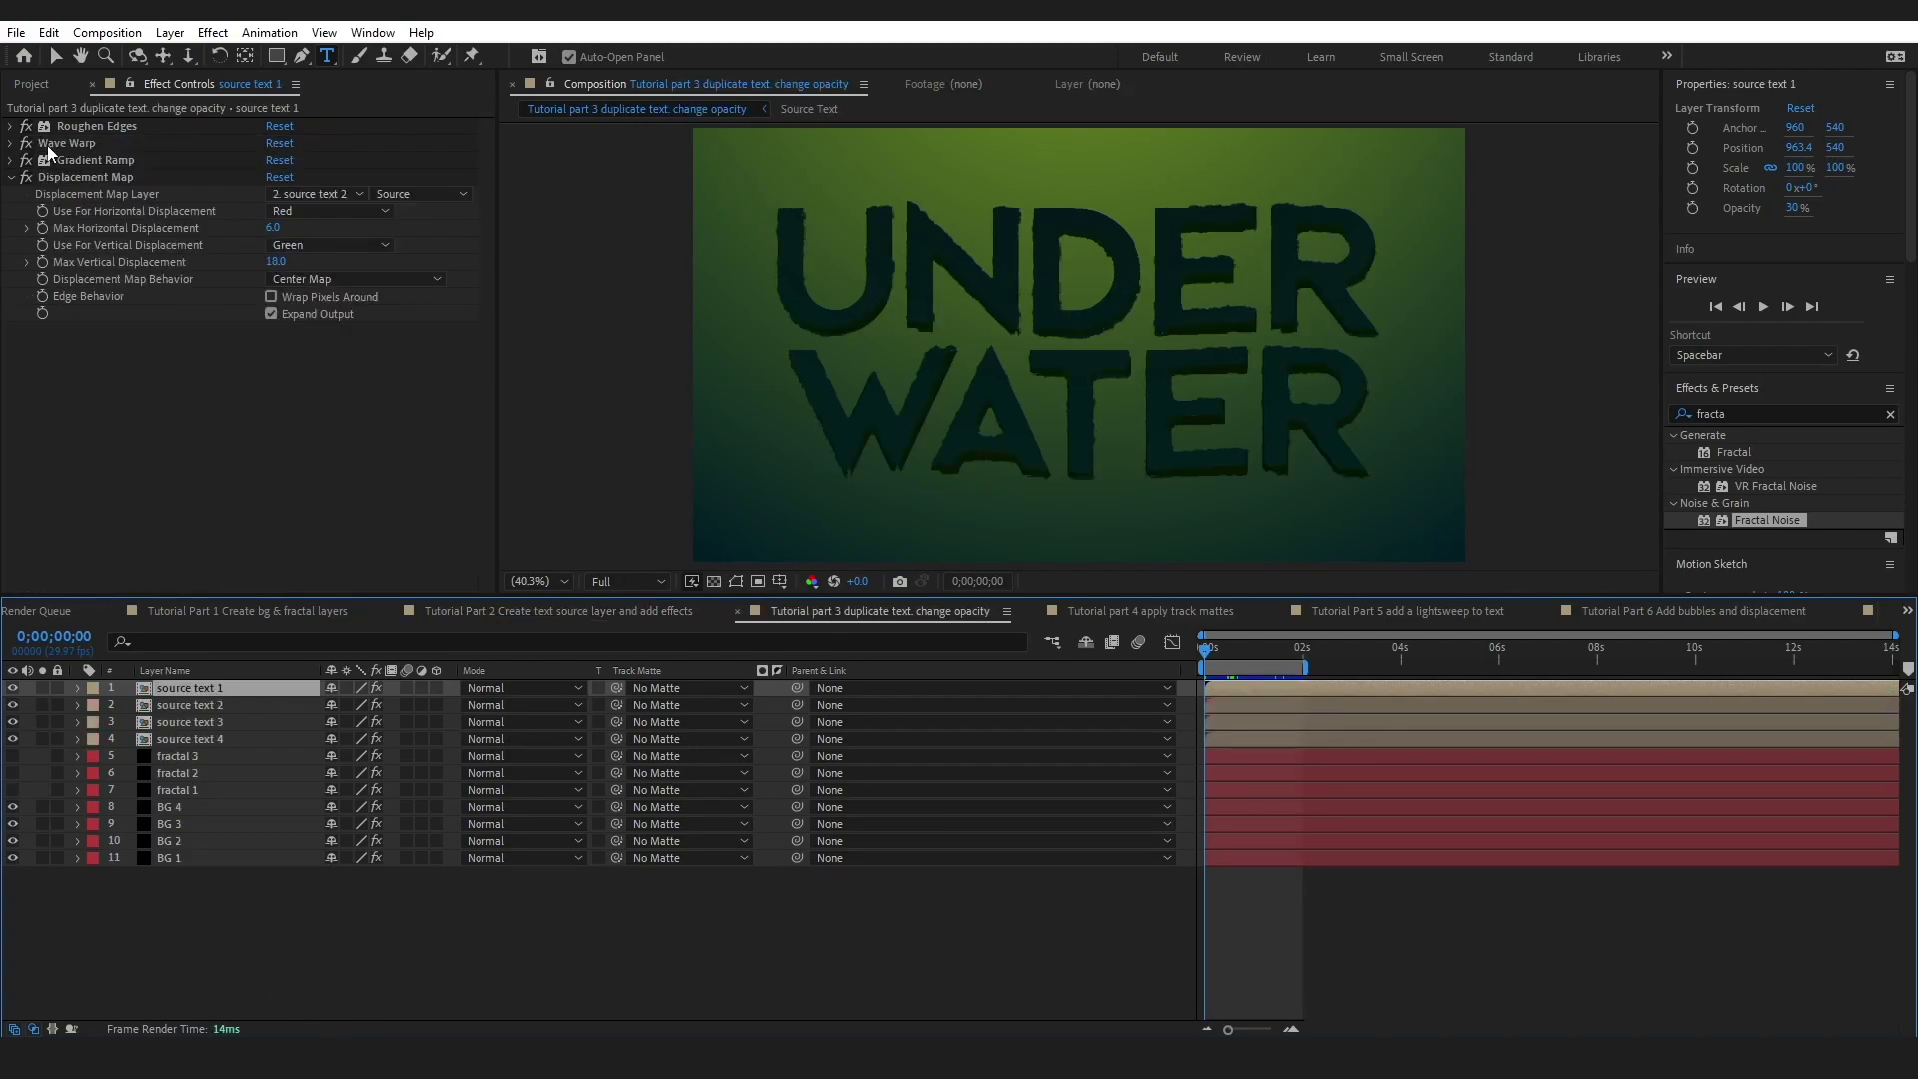
{"action": "left_click", "coordinate": [11, 177]}
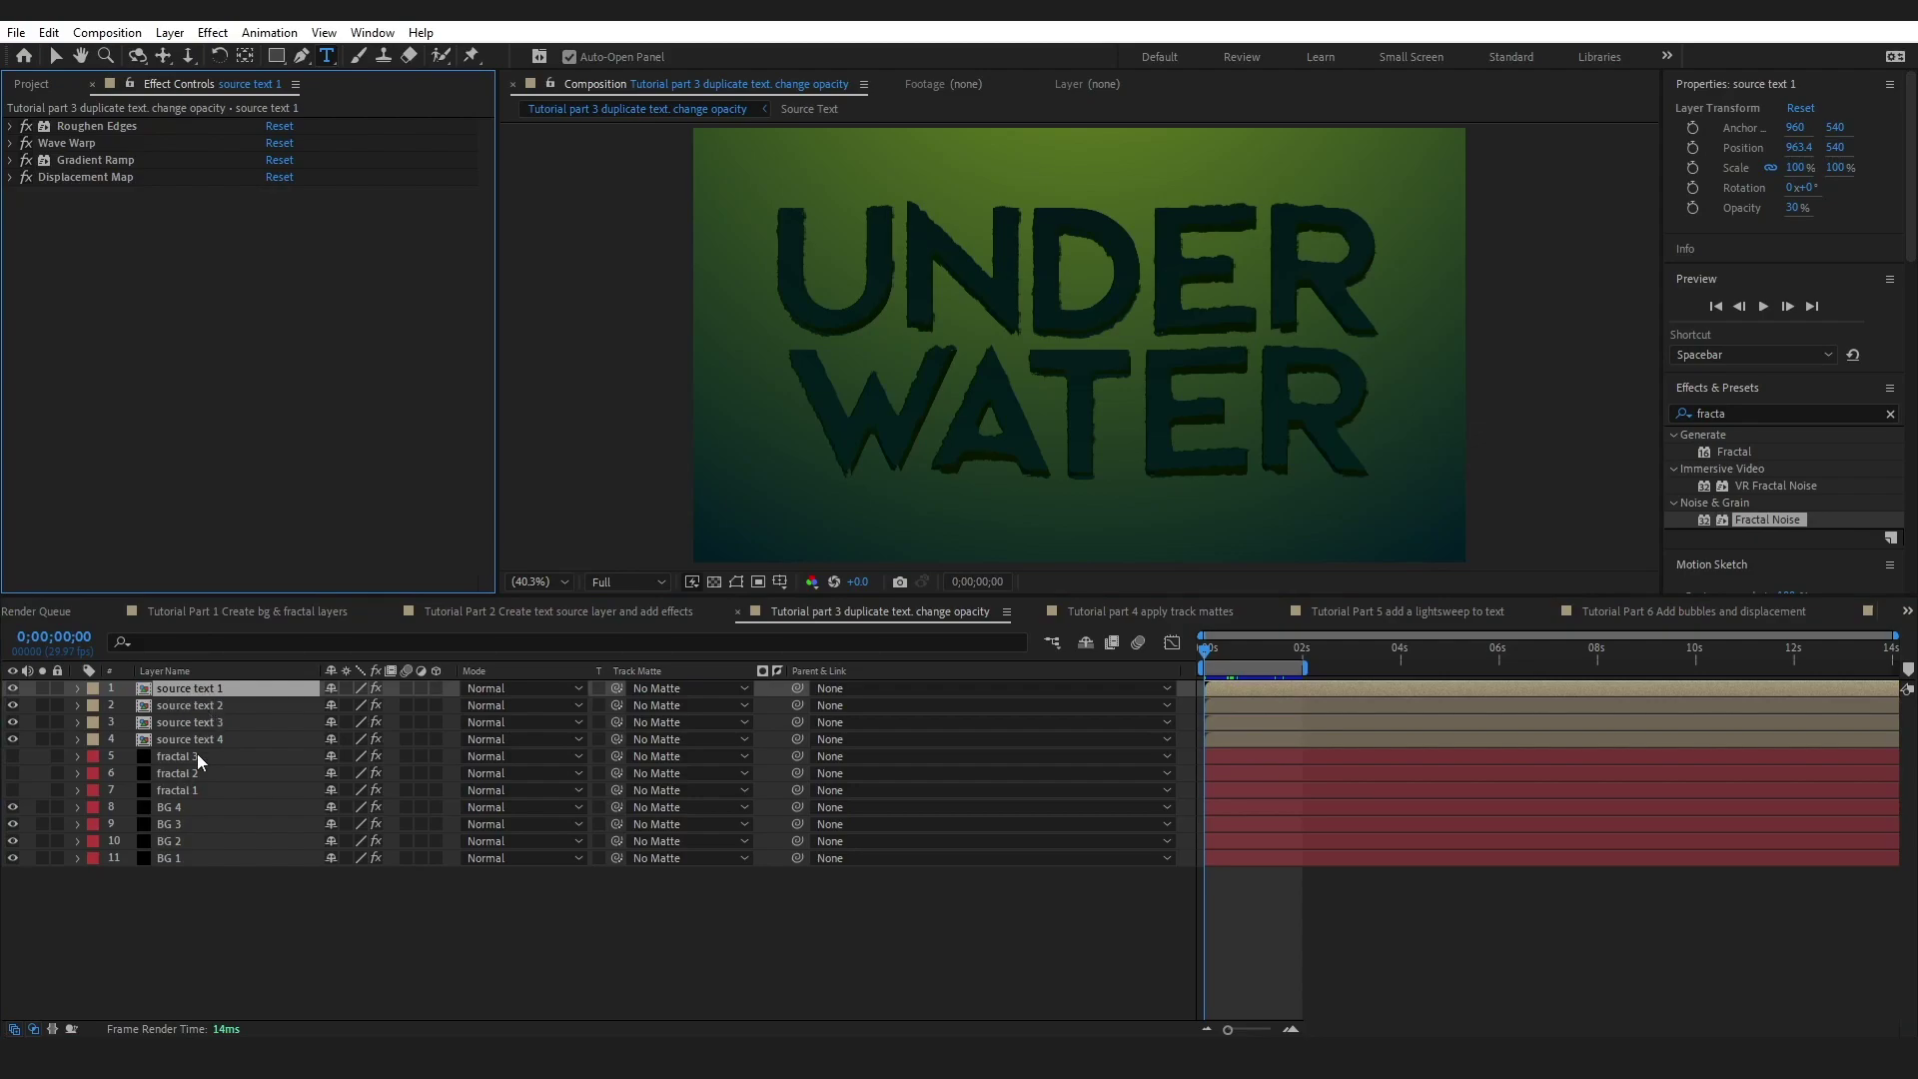
- Duplicate the source text 1 layer and delete the duplicate
{"action": "left_click", "coordinate": [216, 688]}
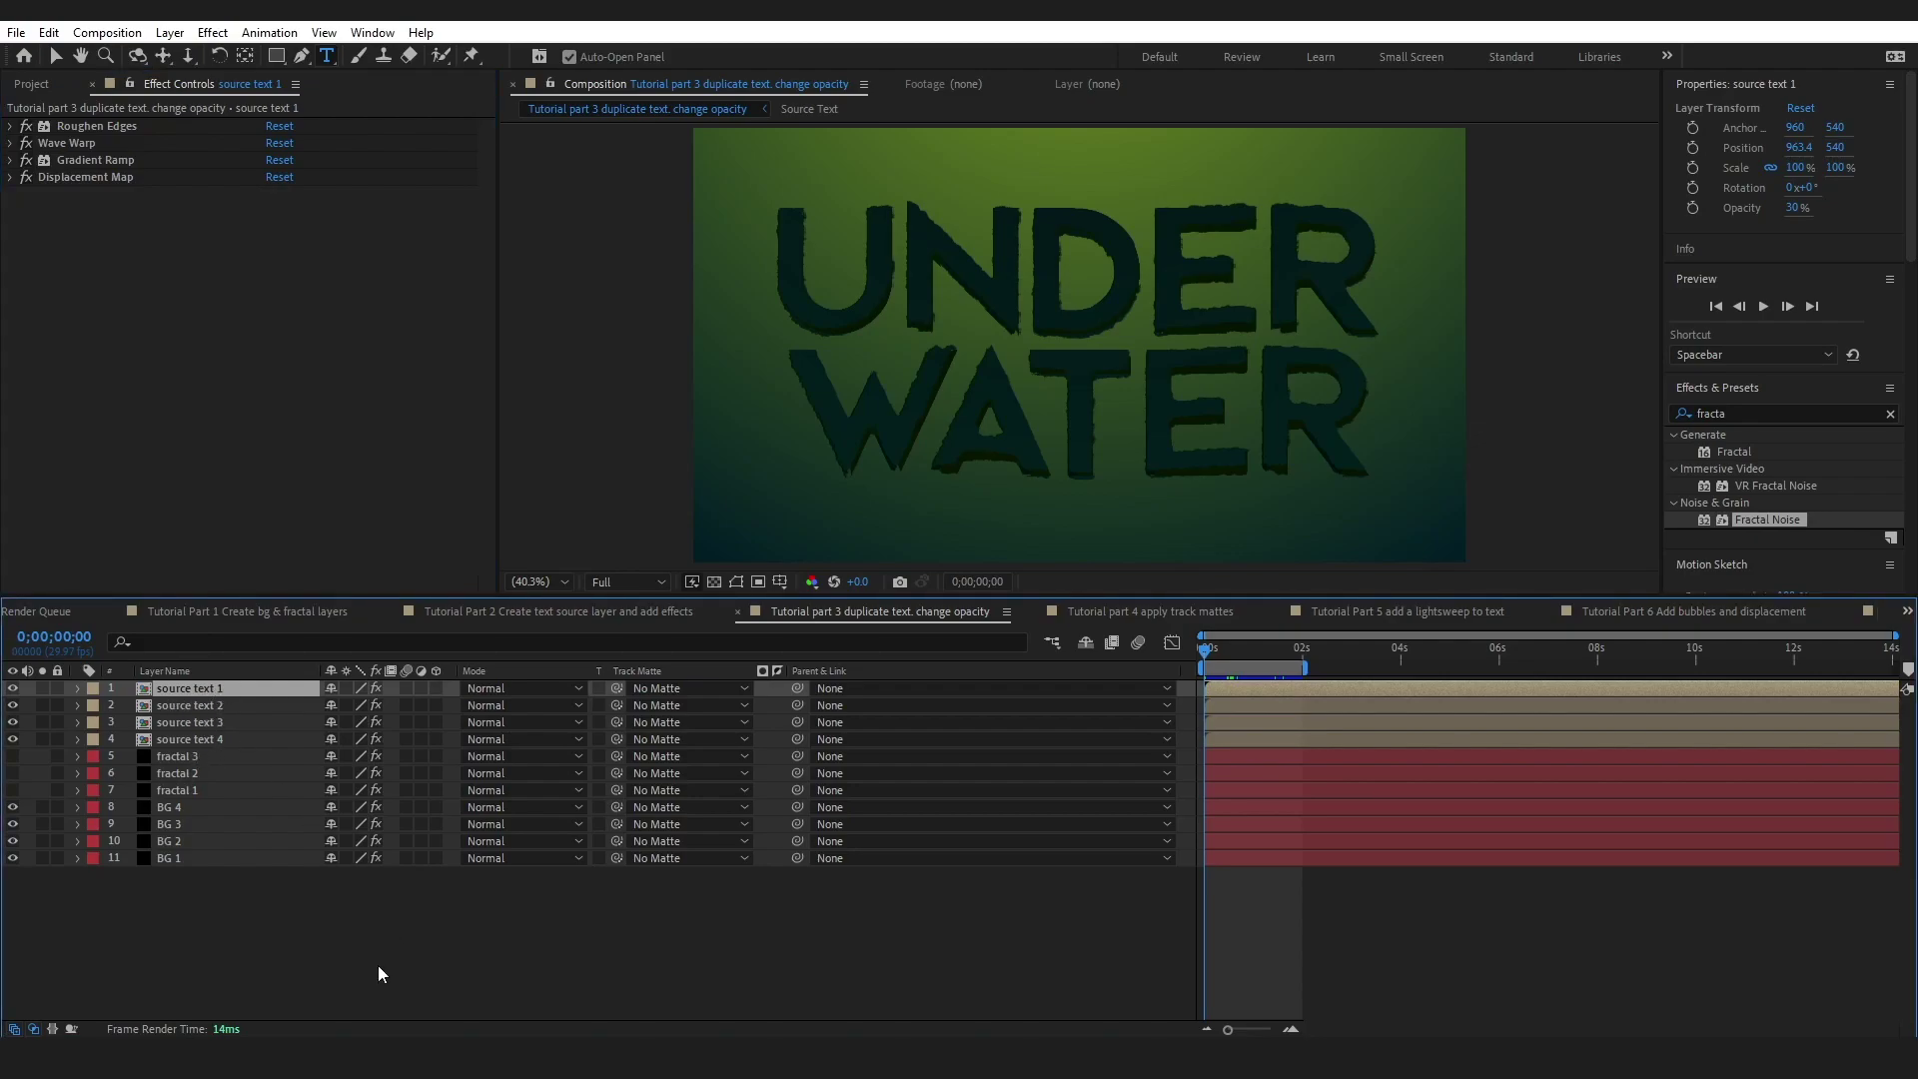
{"action": "key", "text": "ctrl+d"}
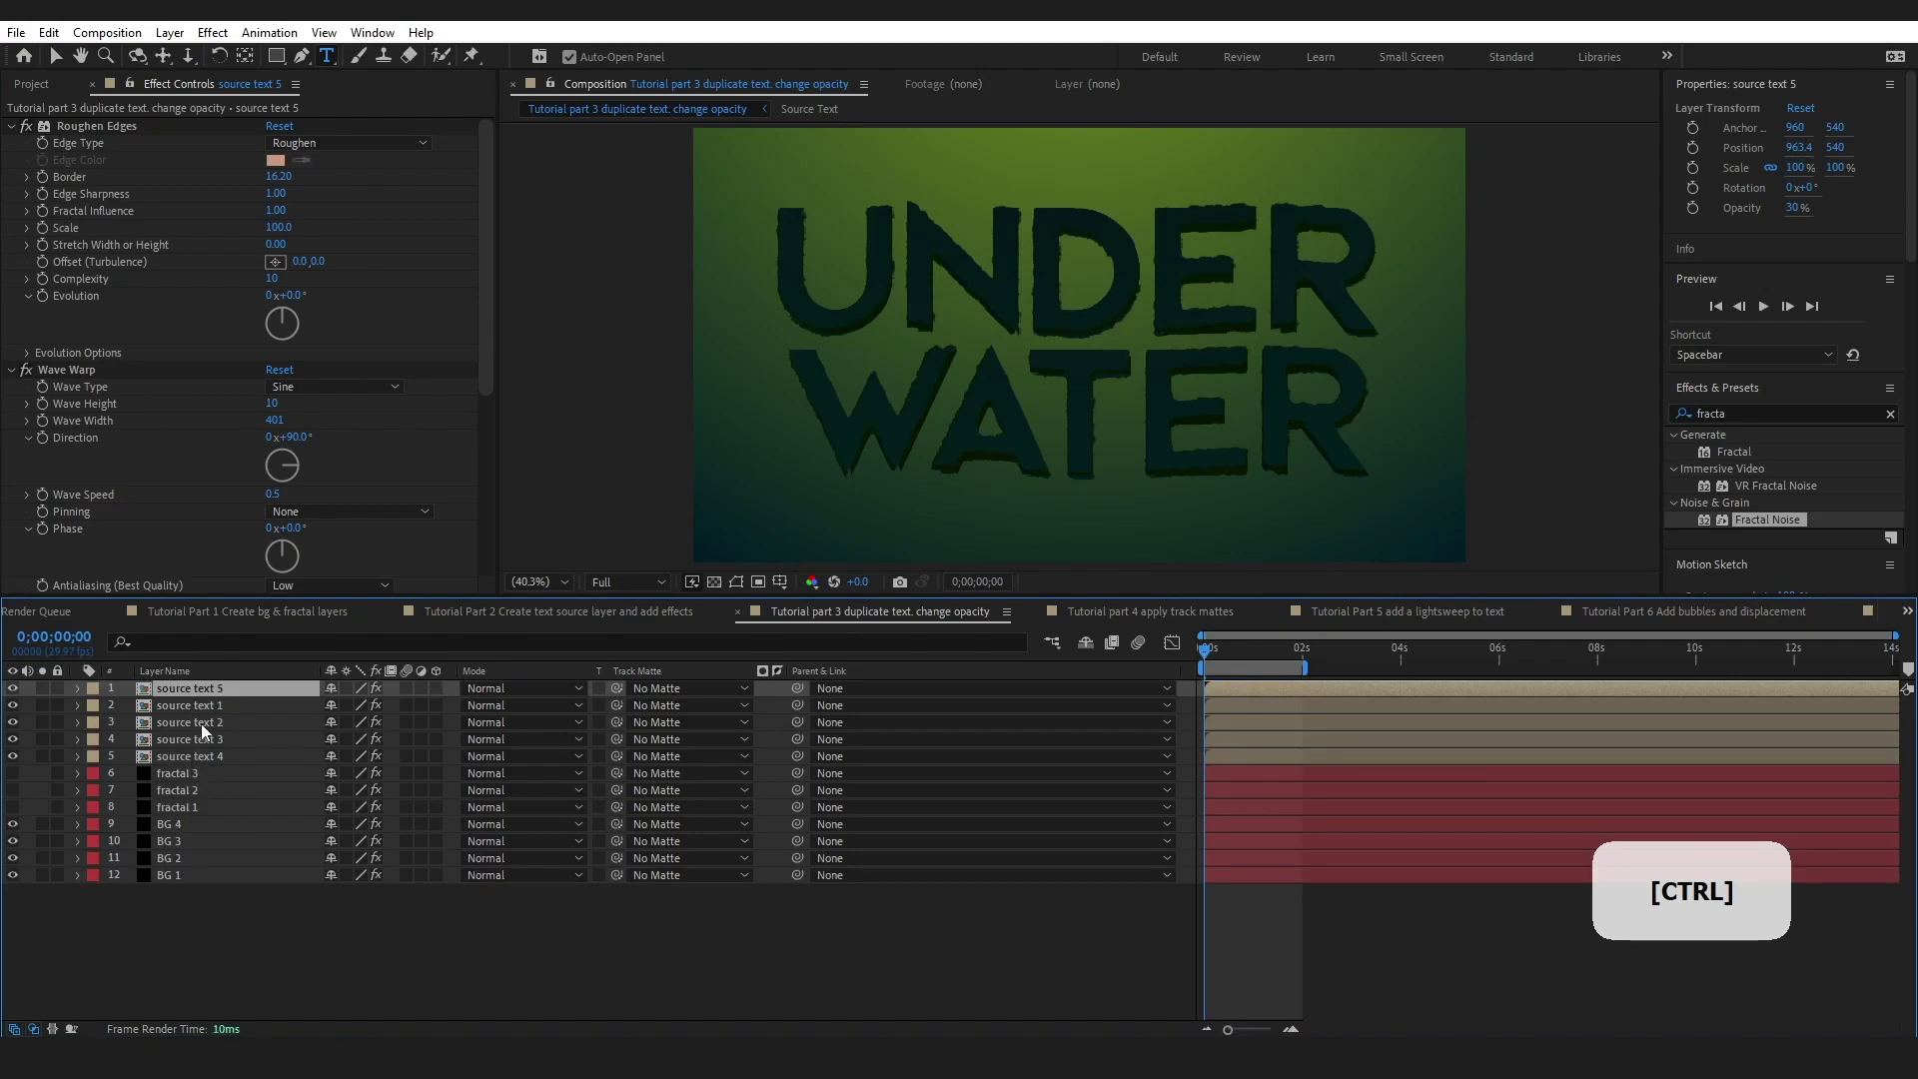
{"action": "key", "text": "Delete"}
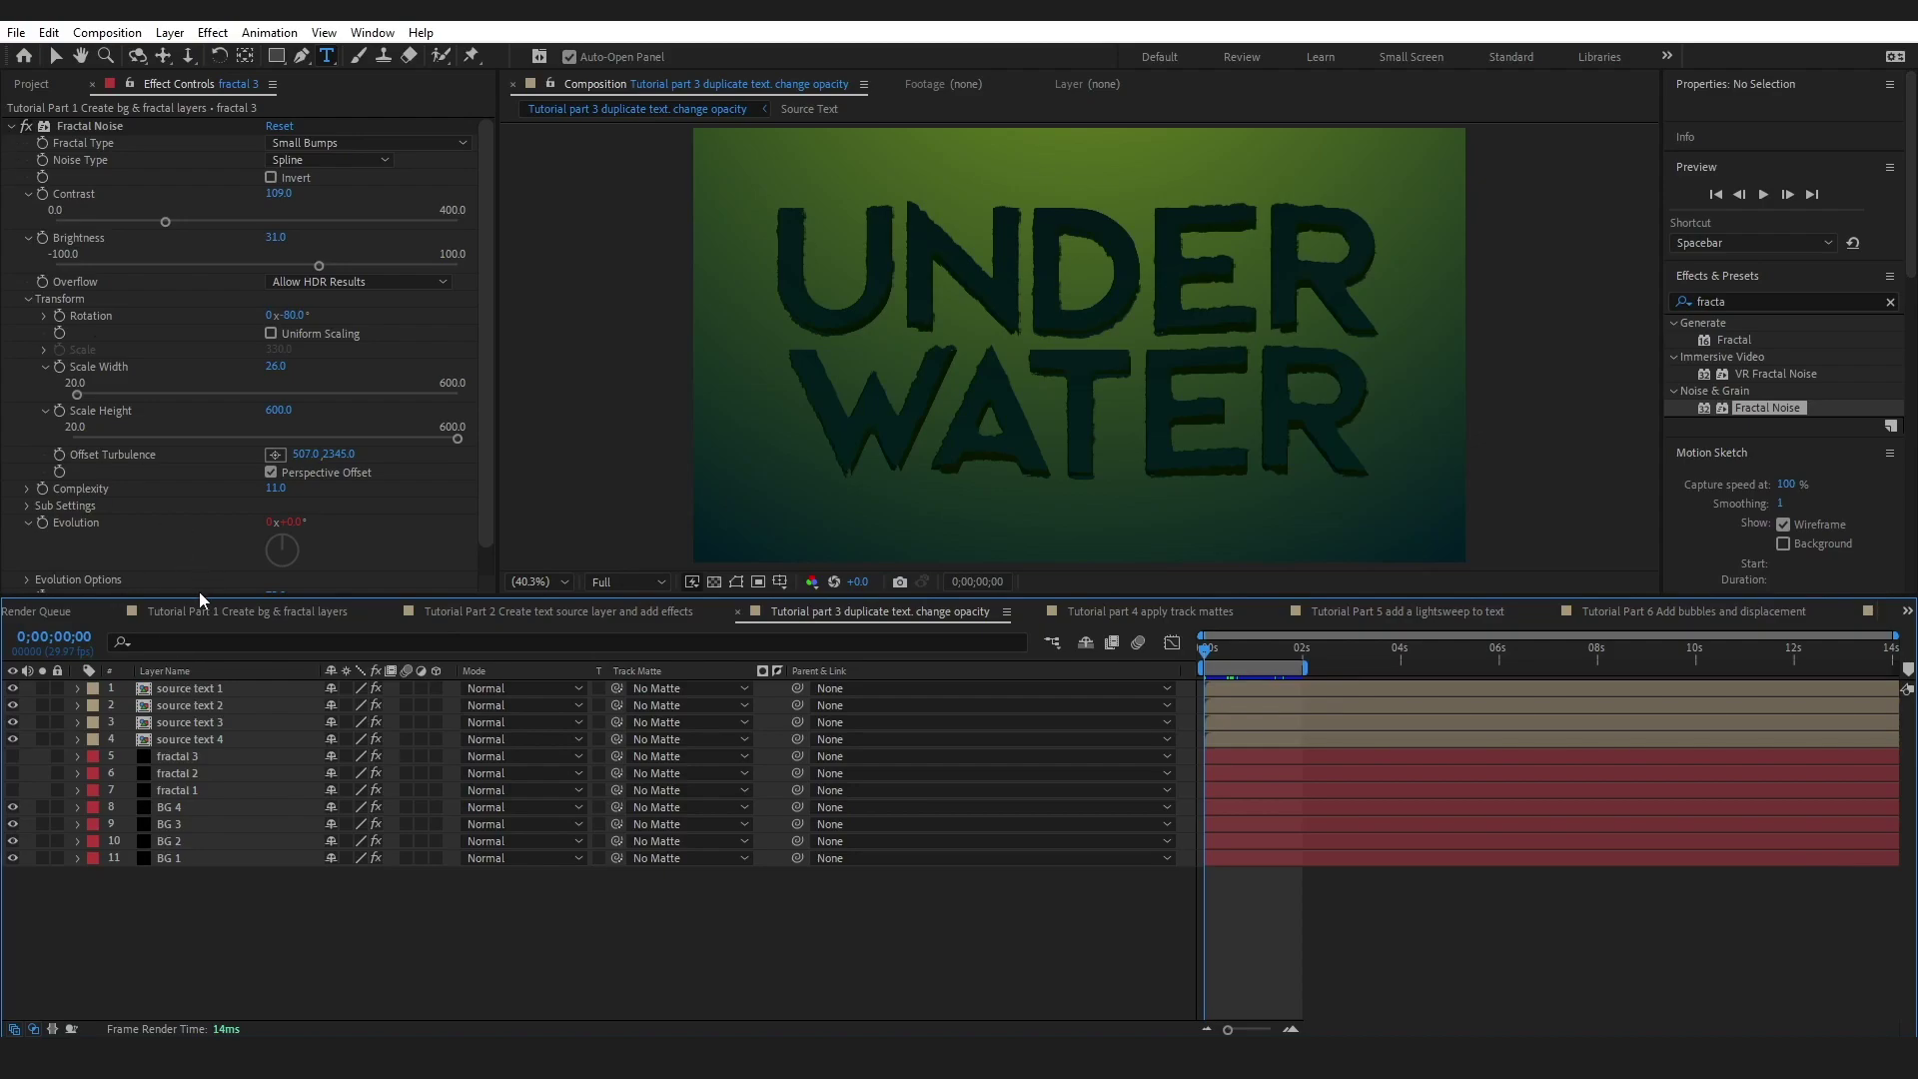
- Compare the Displacement Map and Gradient Ramp settings of the source text 1 to 4 layers and preview the animation
{"action": "left_click_drag", "start_coordinate": [196, 597], "coordinate": [200, 653]}
{"action": "left_click", "coordinate": [195, 744]}
{"action": "left_click", "coordinate": [11, 177]}
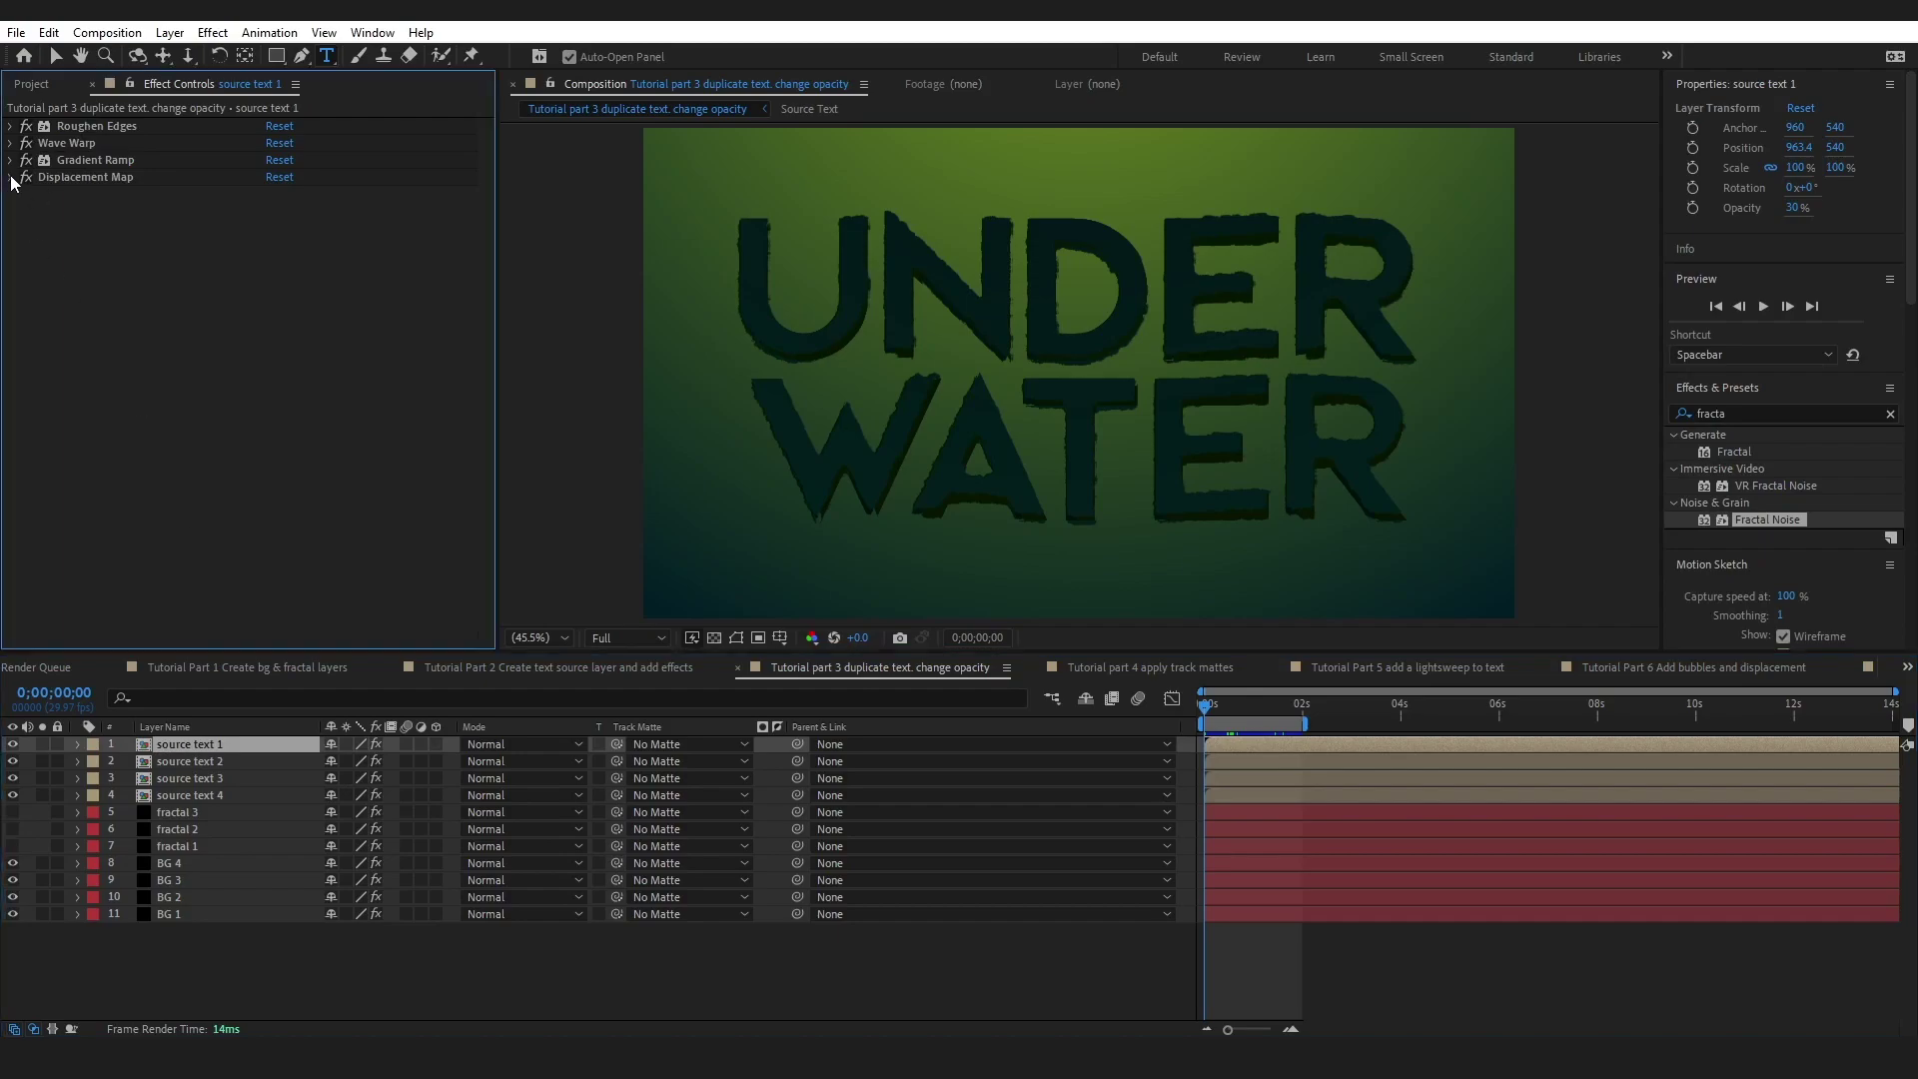
{"action": "left_click", "coordinate": [190, 761]}
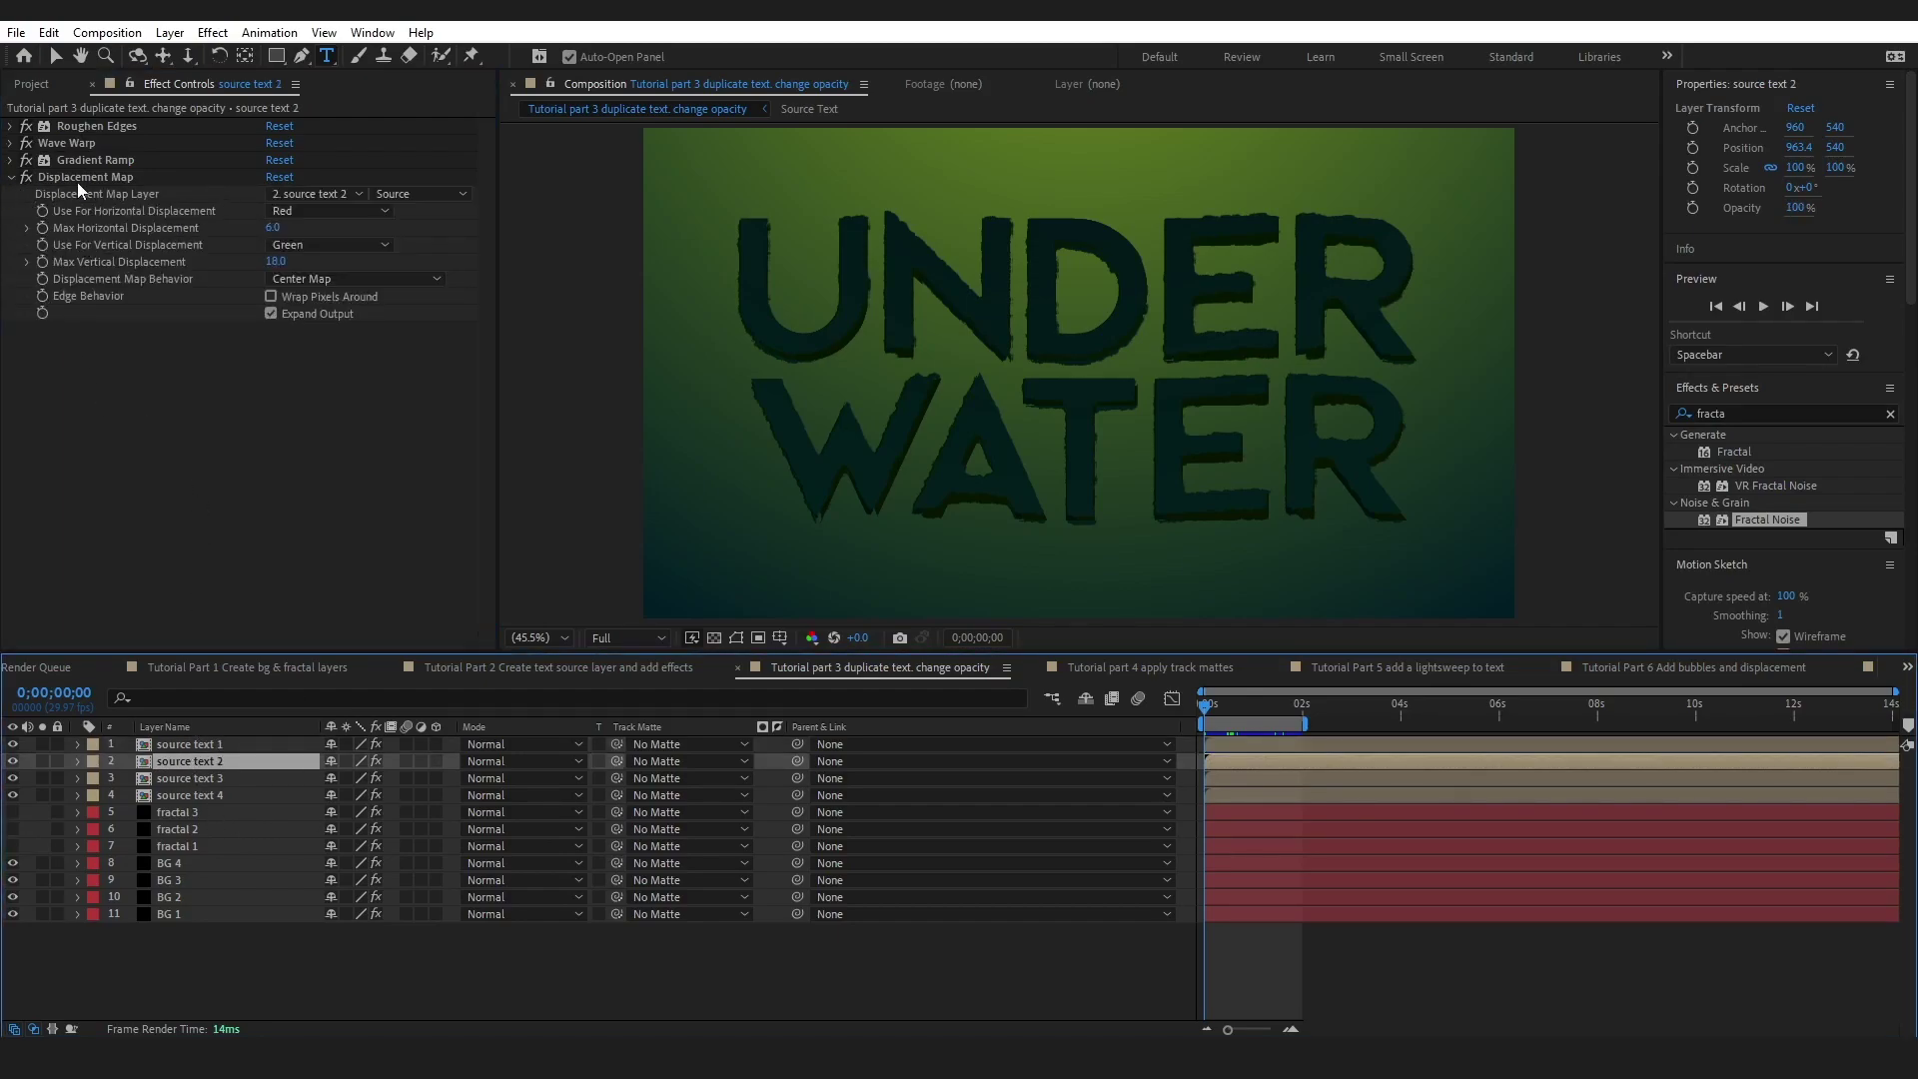
{"action": "left_click", "coordinate": [172, 778]}
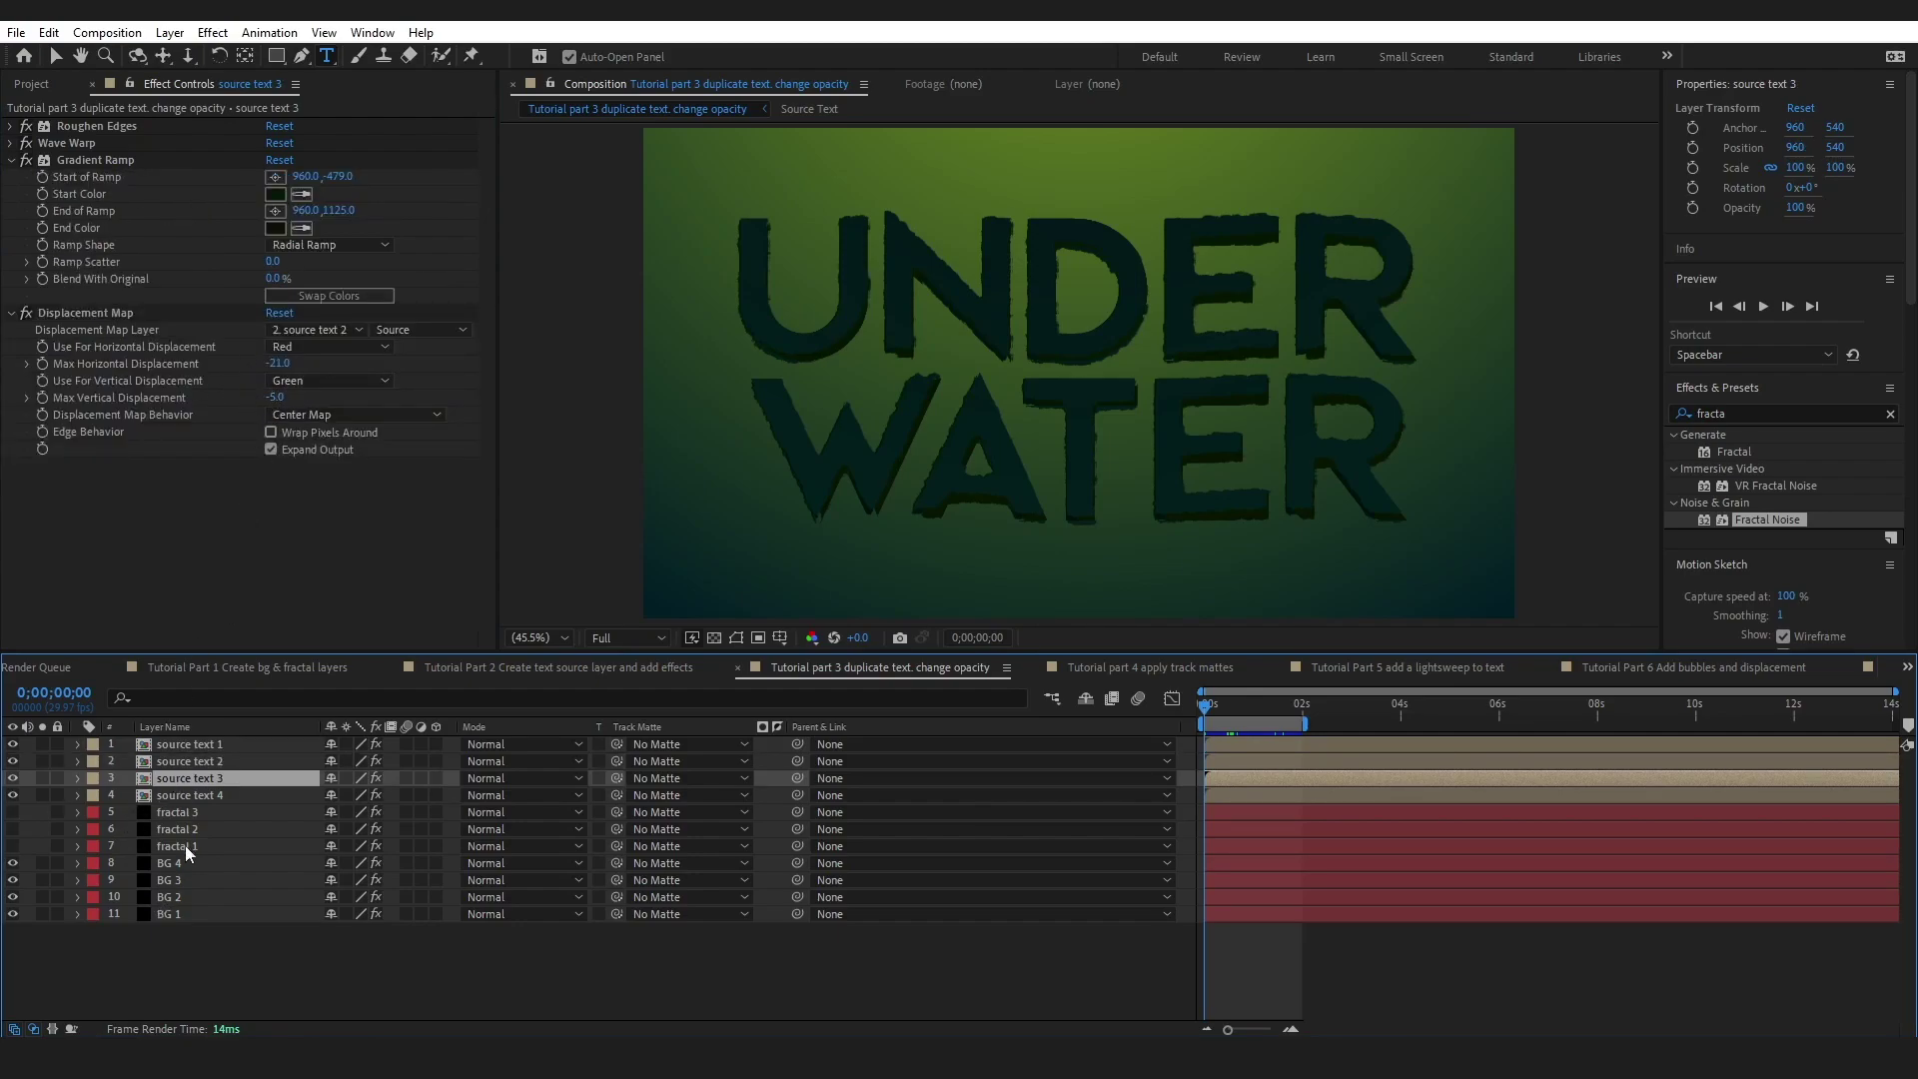
{"action": "left_click", "coordinate": [186, 795]}
{"action": "key", "text": "space"}
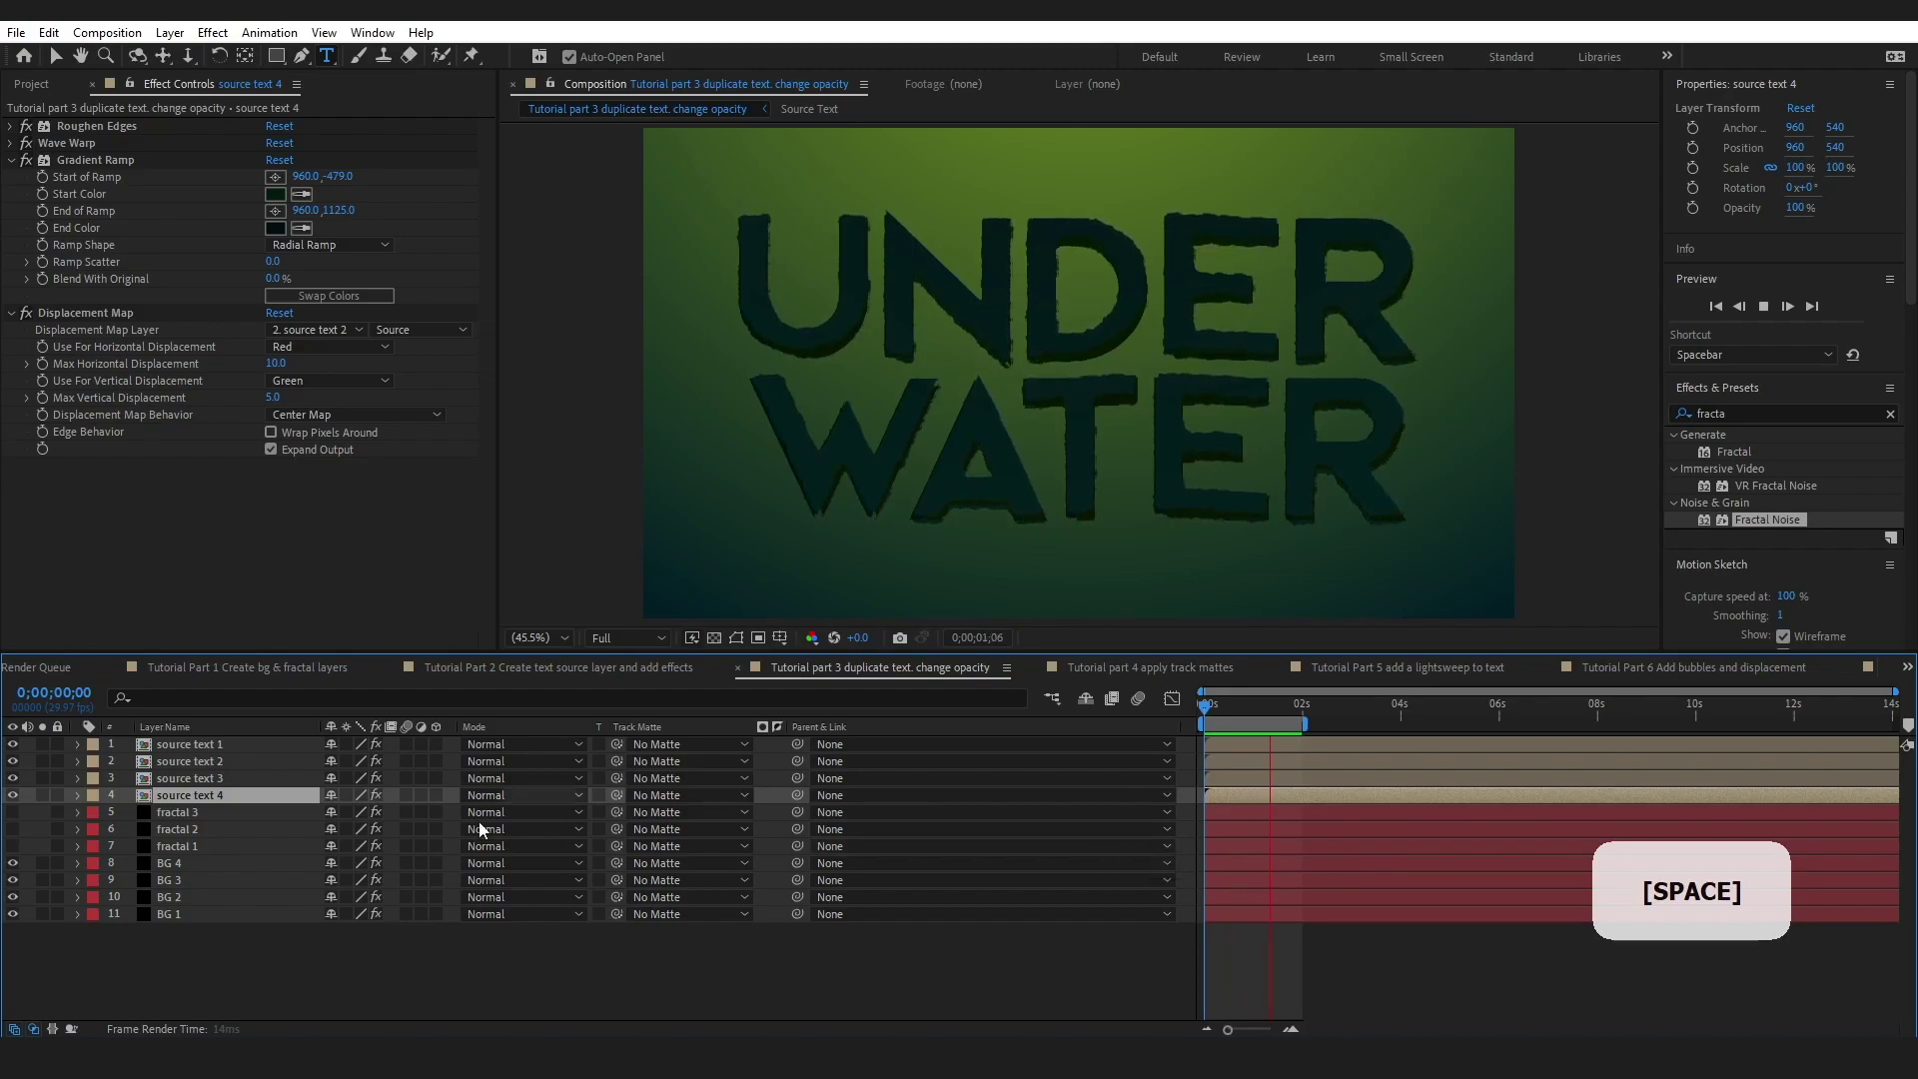
{"action": "left_click", "coordinate": [186, 746]}
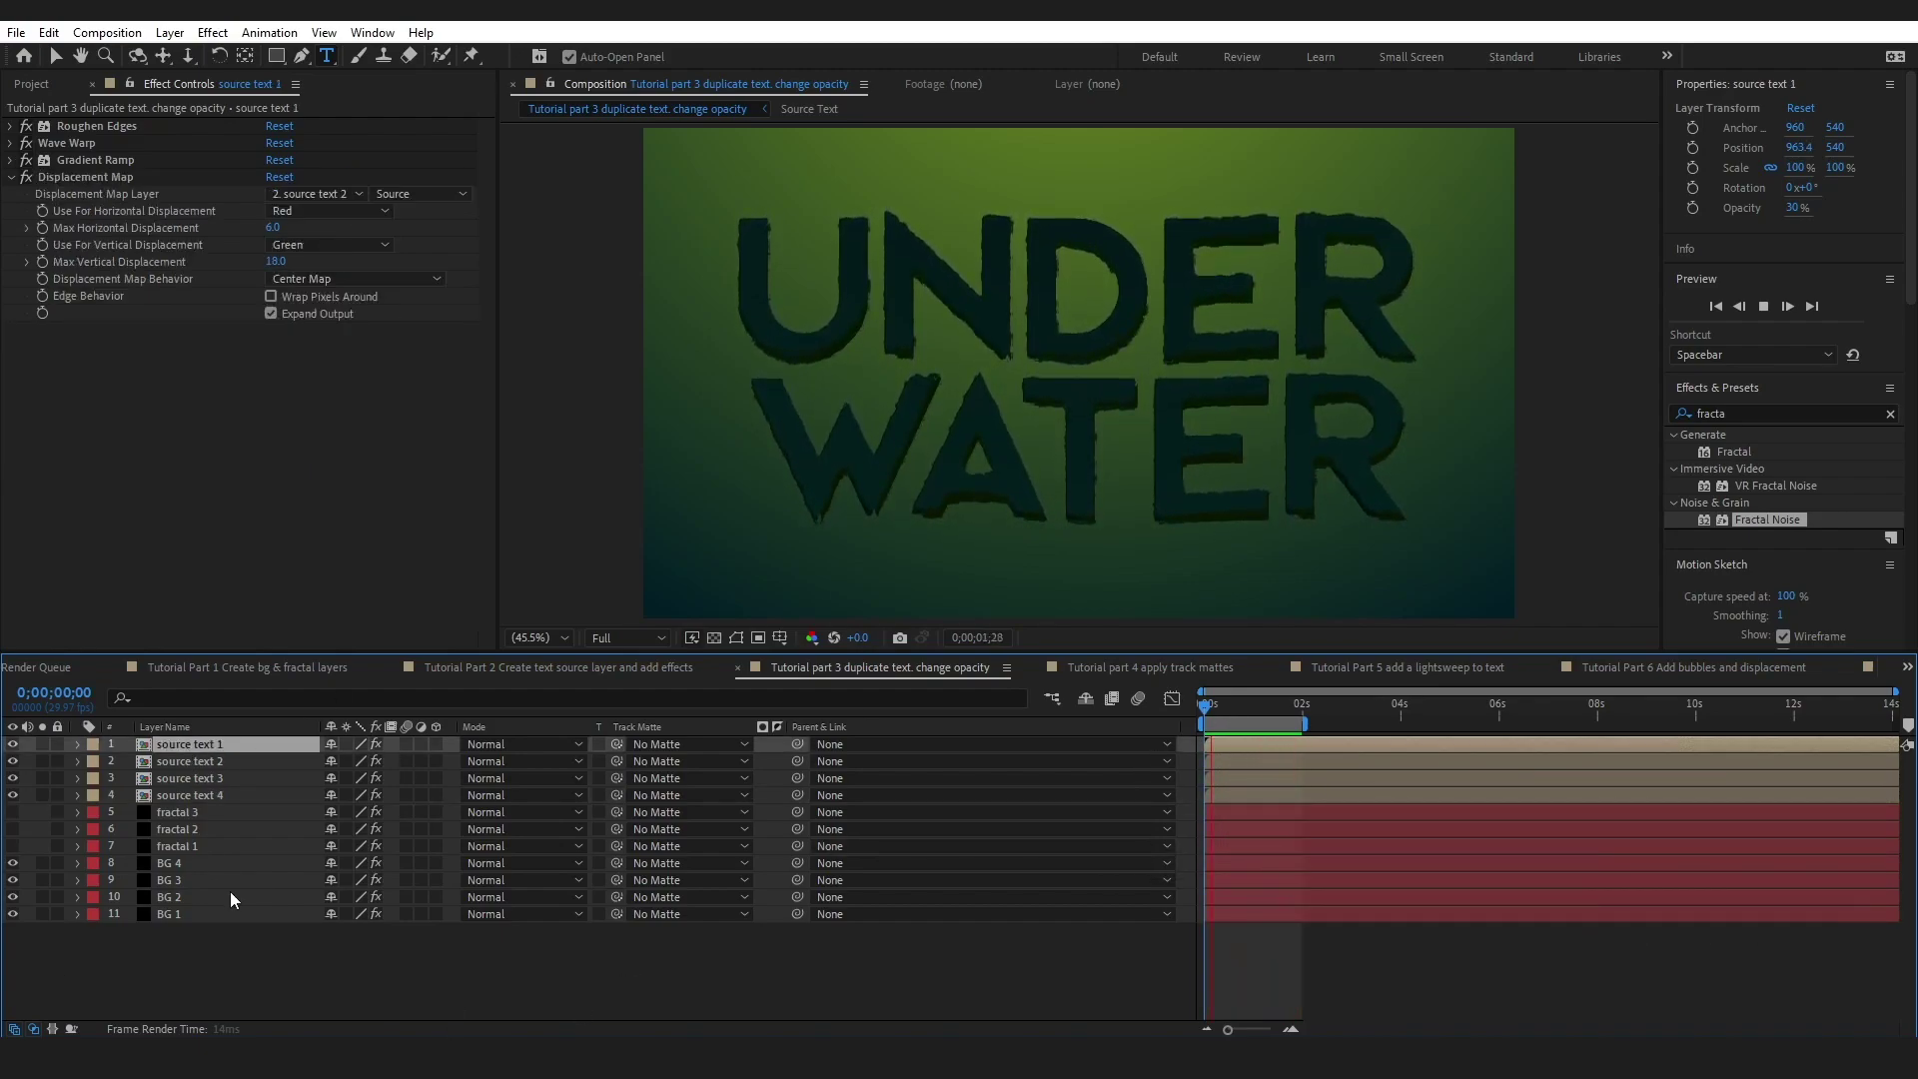
- Reveal the source text 1 layer's opacity and switch to the Tutorial part 4 track mattes composition
{"action": "key", "text": "t"}
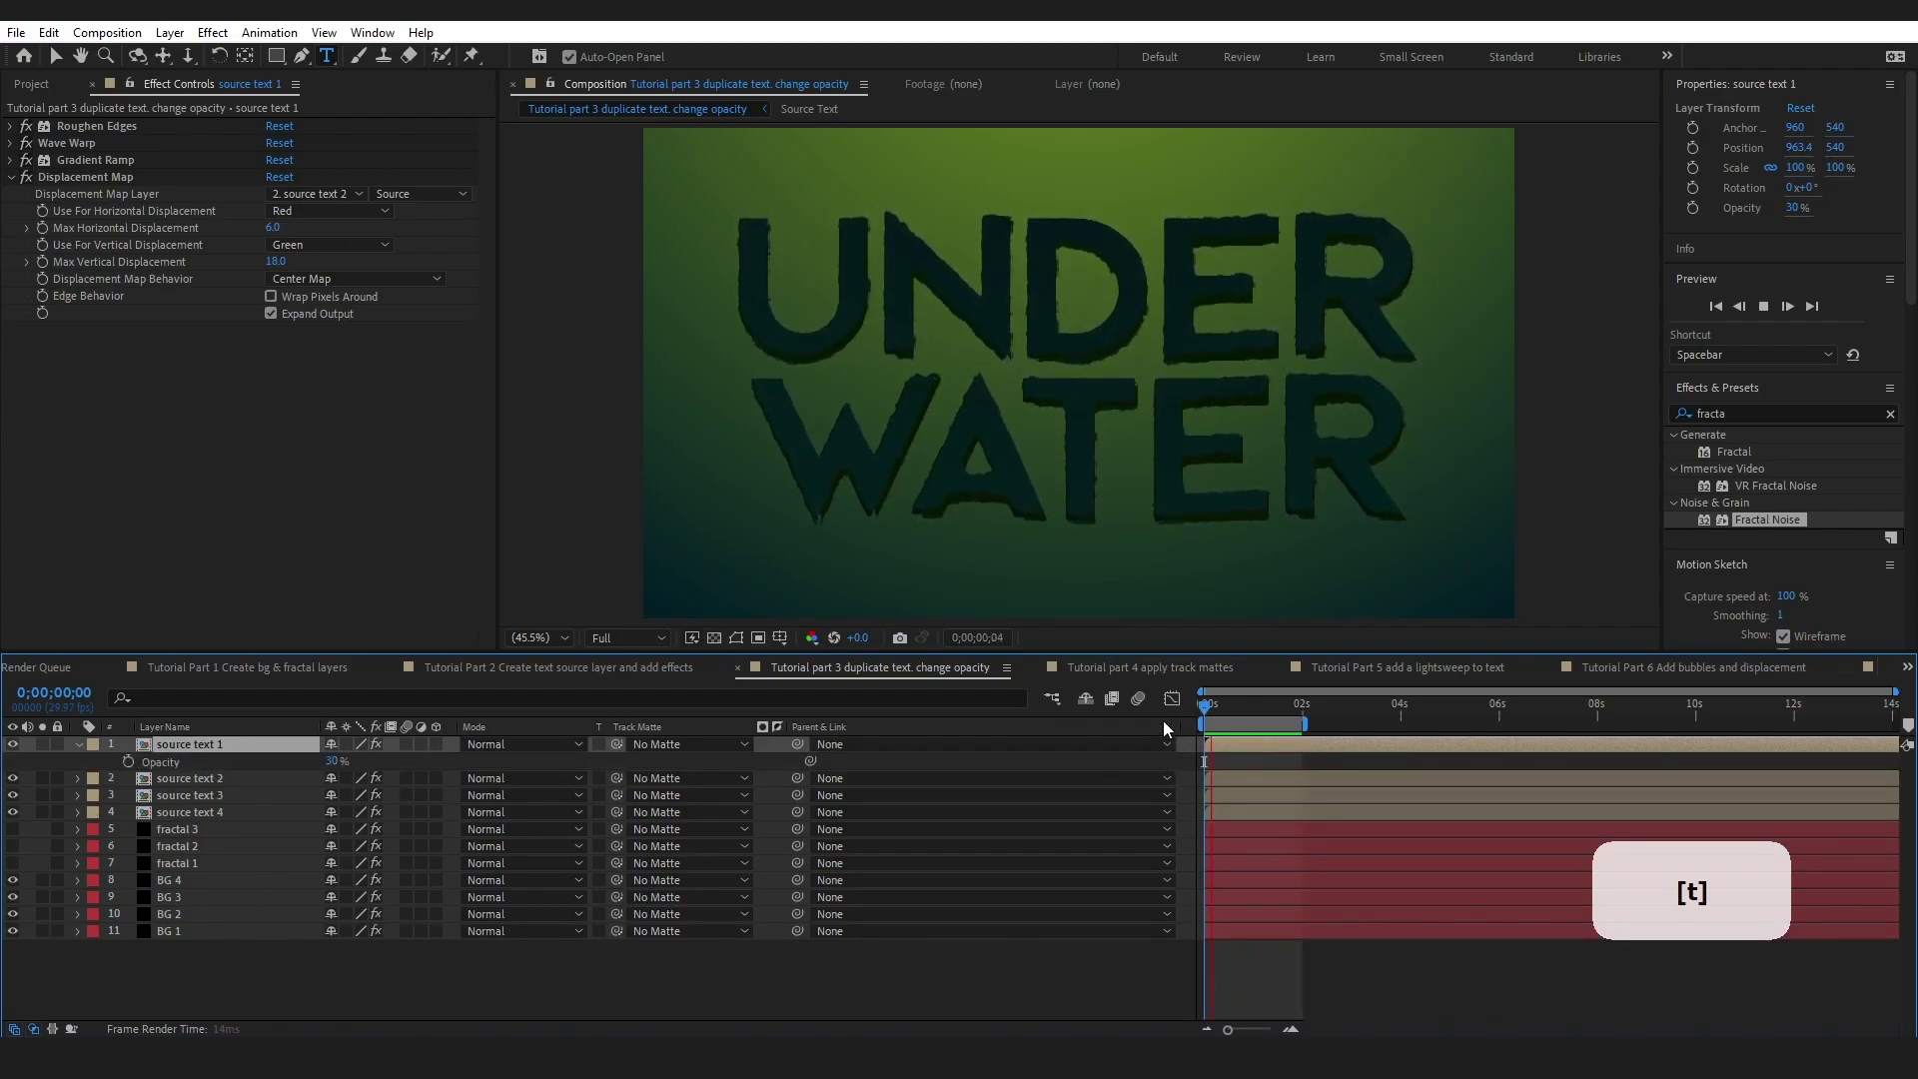
{"action": "key", "text": "space"}
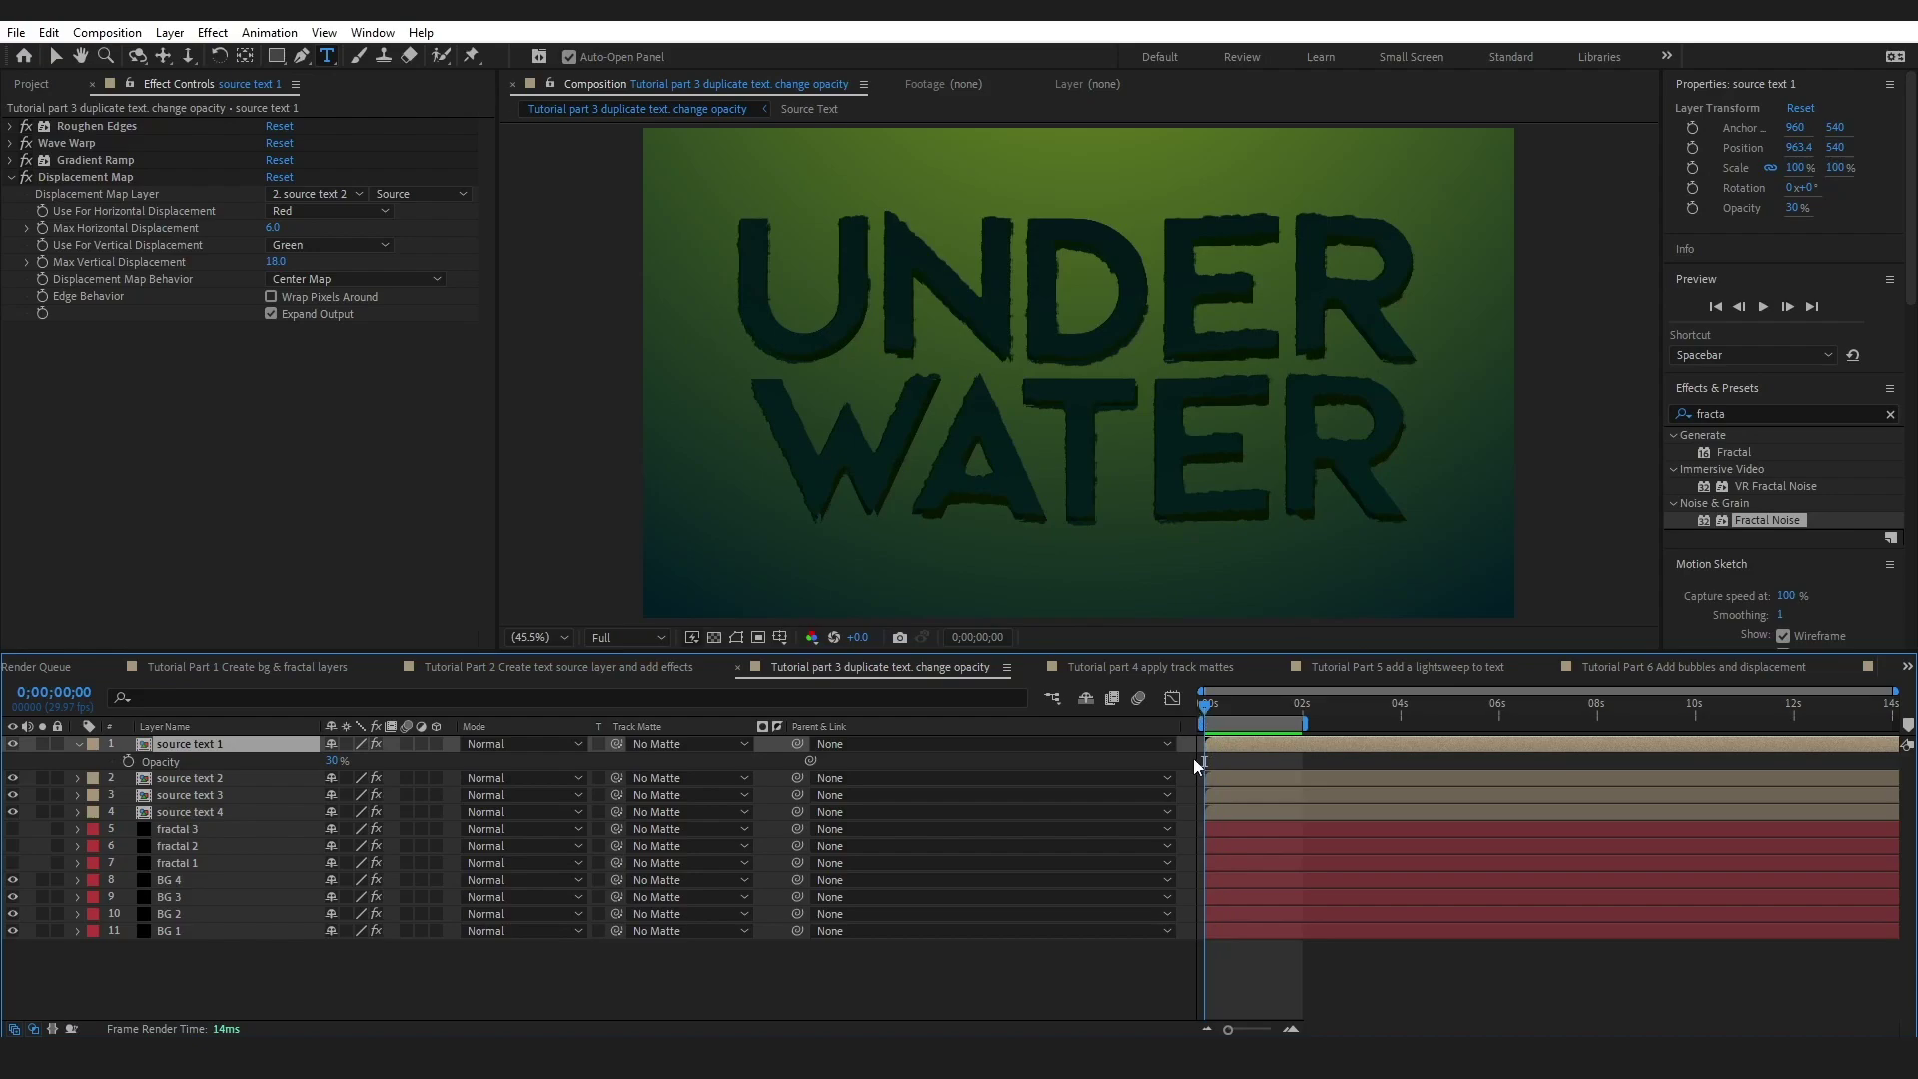
{"action": "left_click_drag", "start_coordinate": [1243, 704], "coordinate": [1202, 723]}
{"action": "left_click", "coordinate": [1154, 674]}
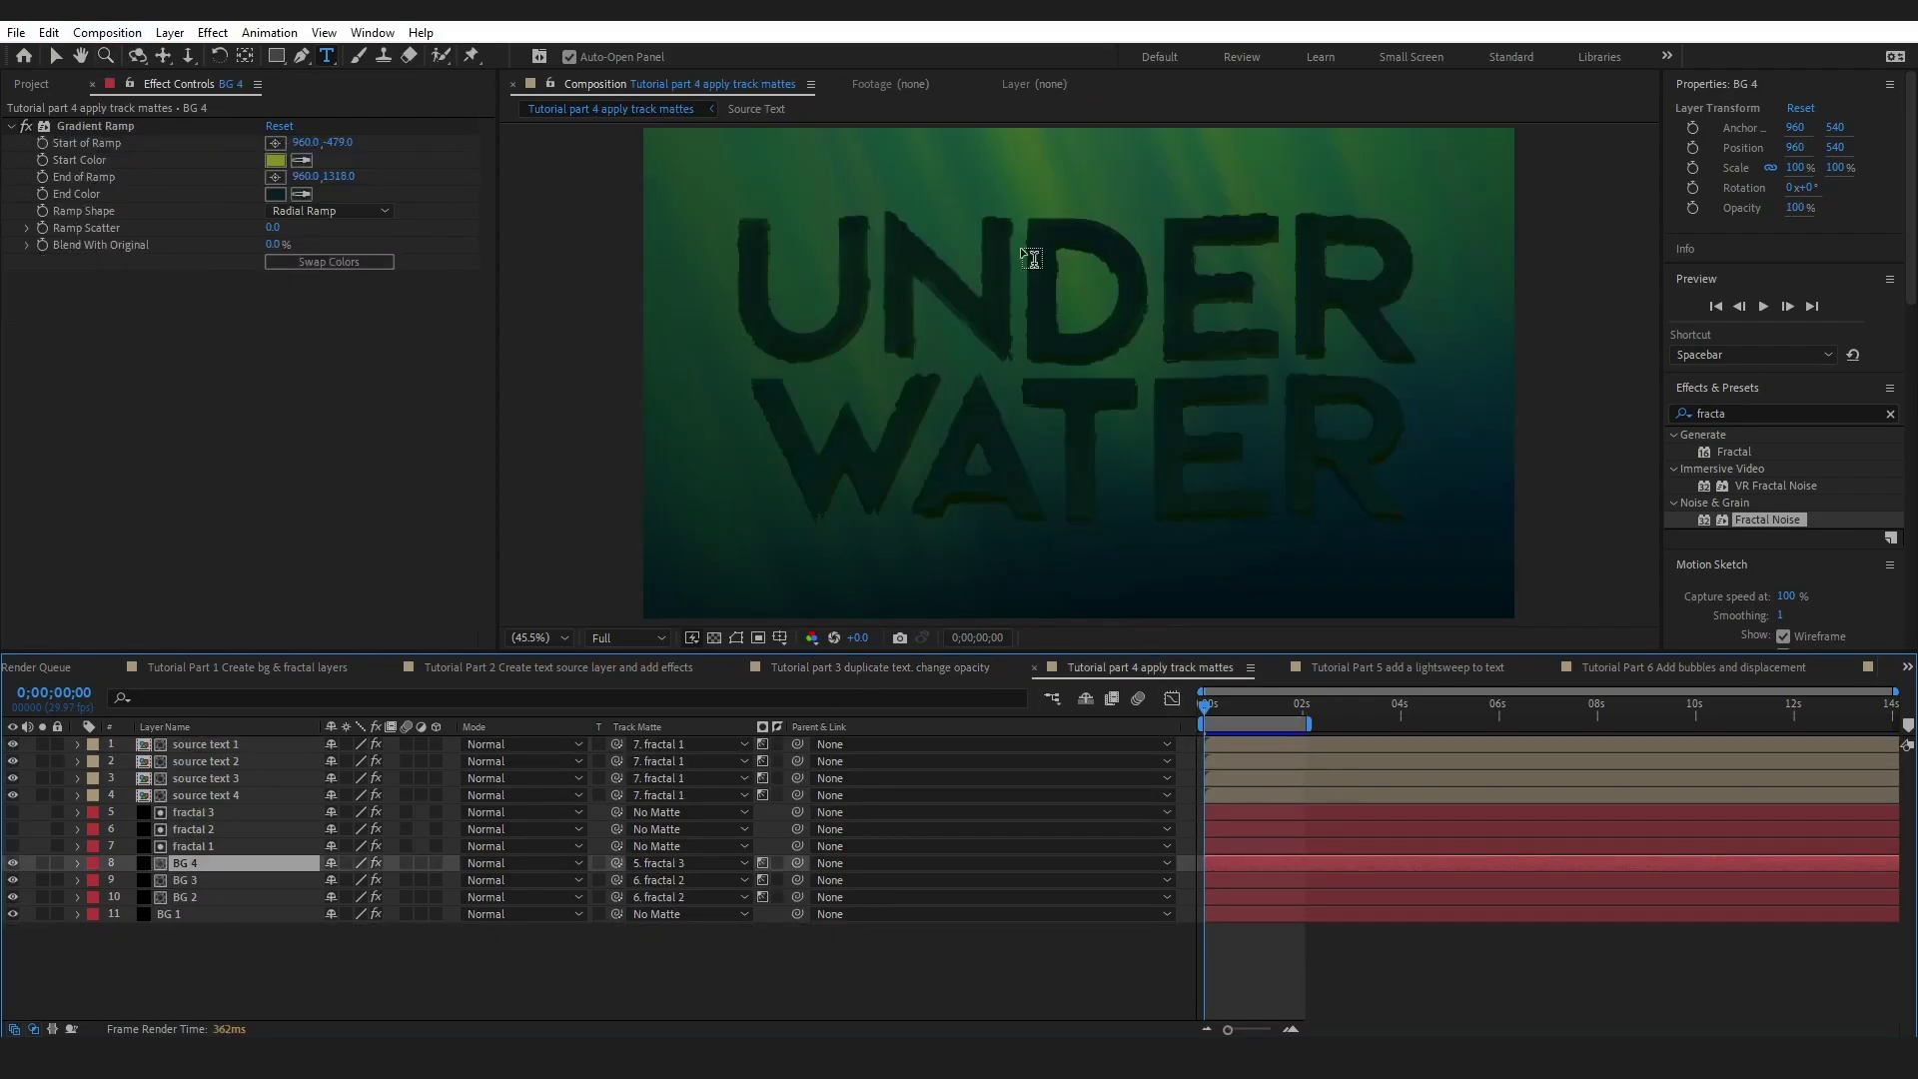
- Select the source text 1 layer and check the timeline's column options for the Modes column
{"action": "left_click", "coordinate": [211, 746]}
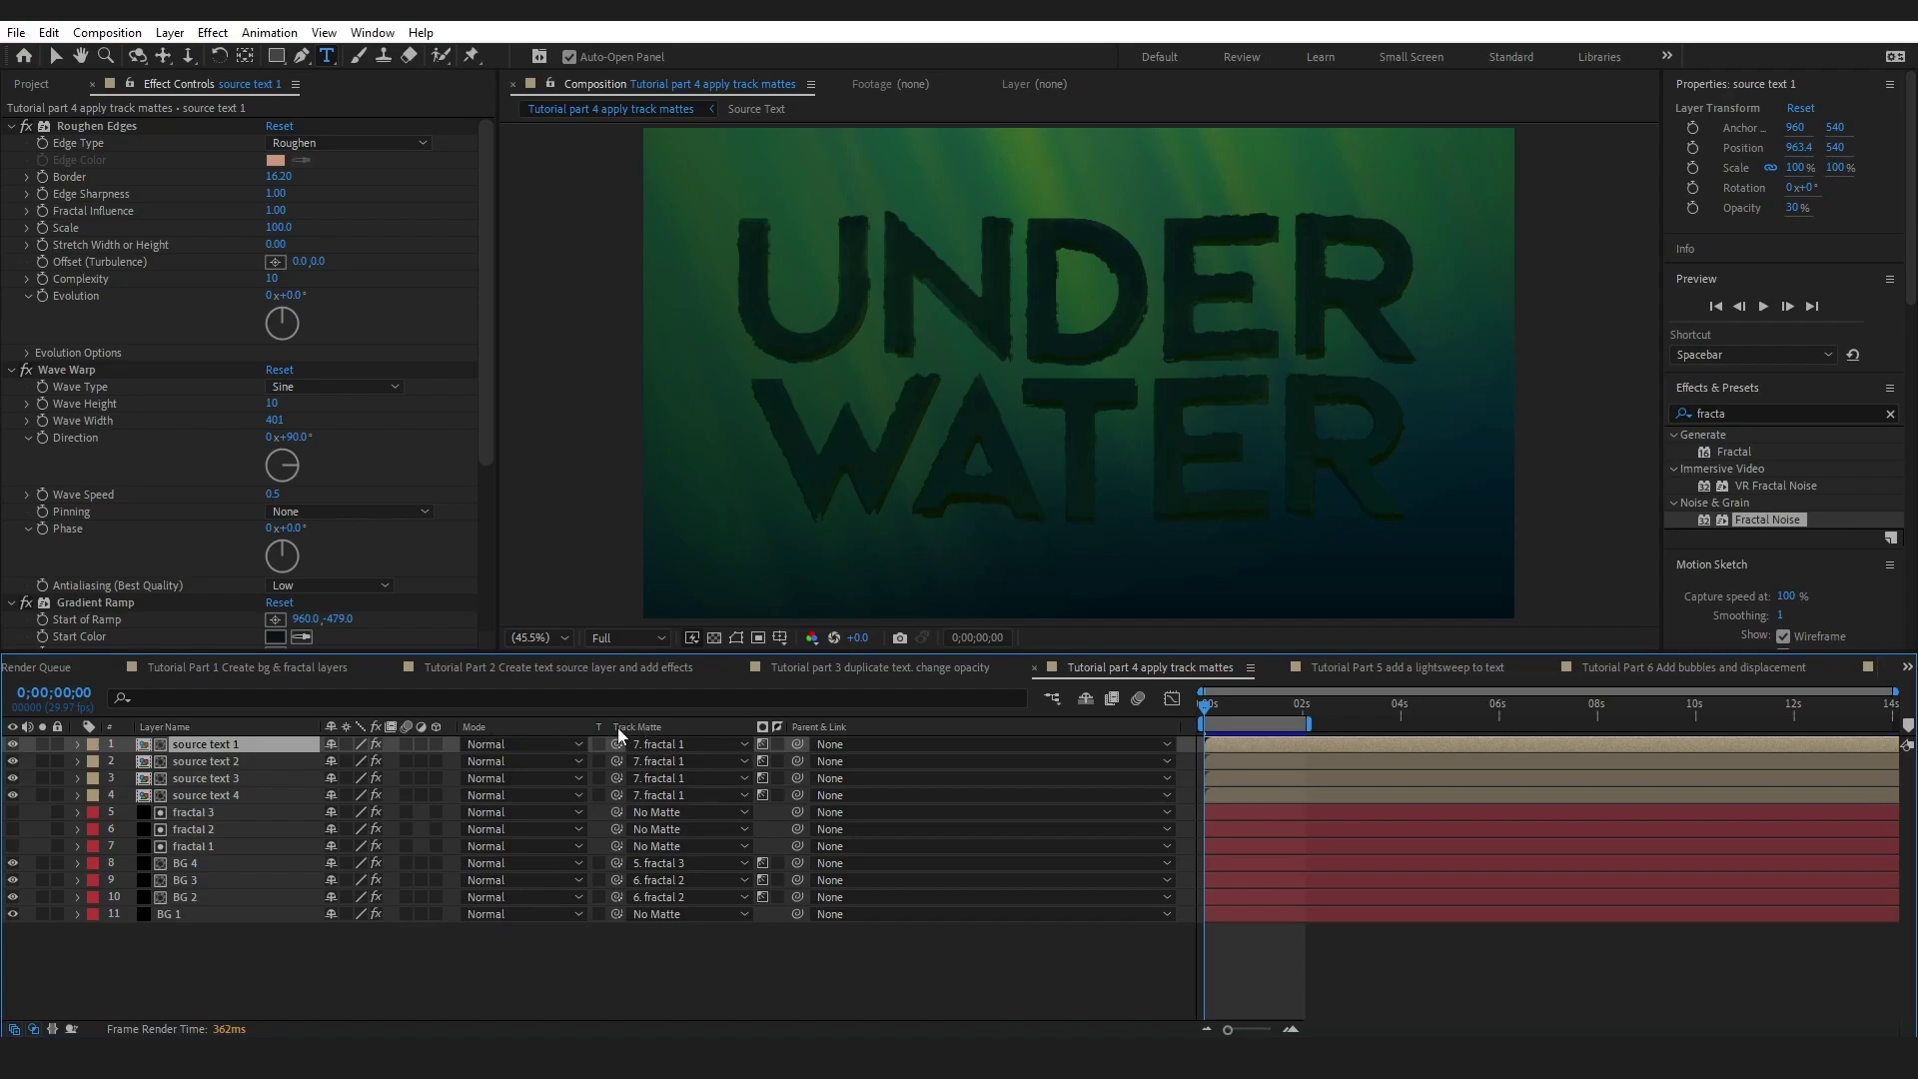
{"action": "right_click", "coordinate": [566, 730]}
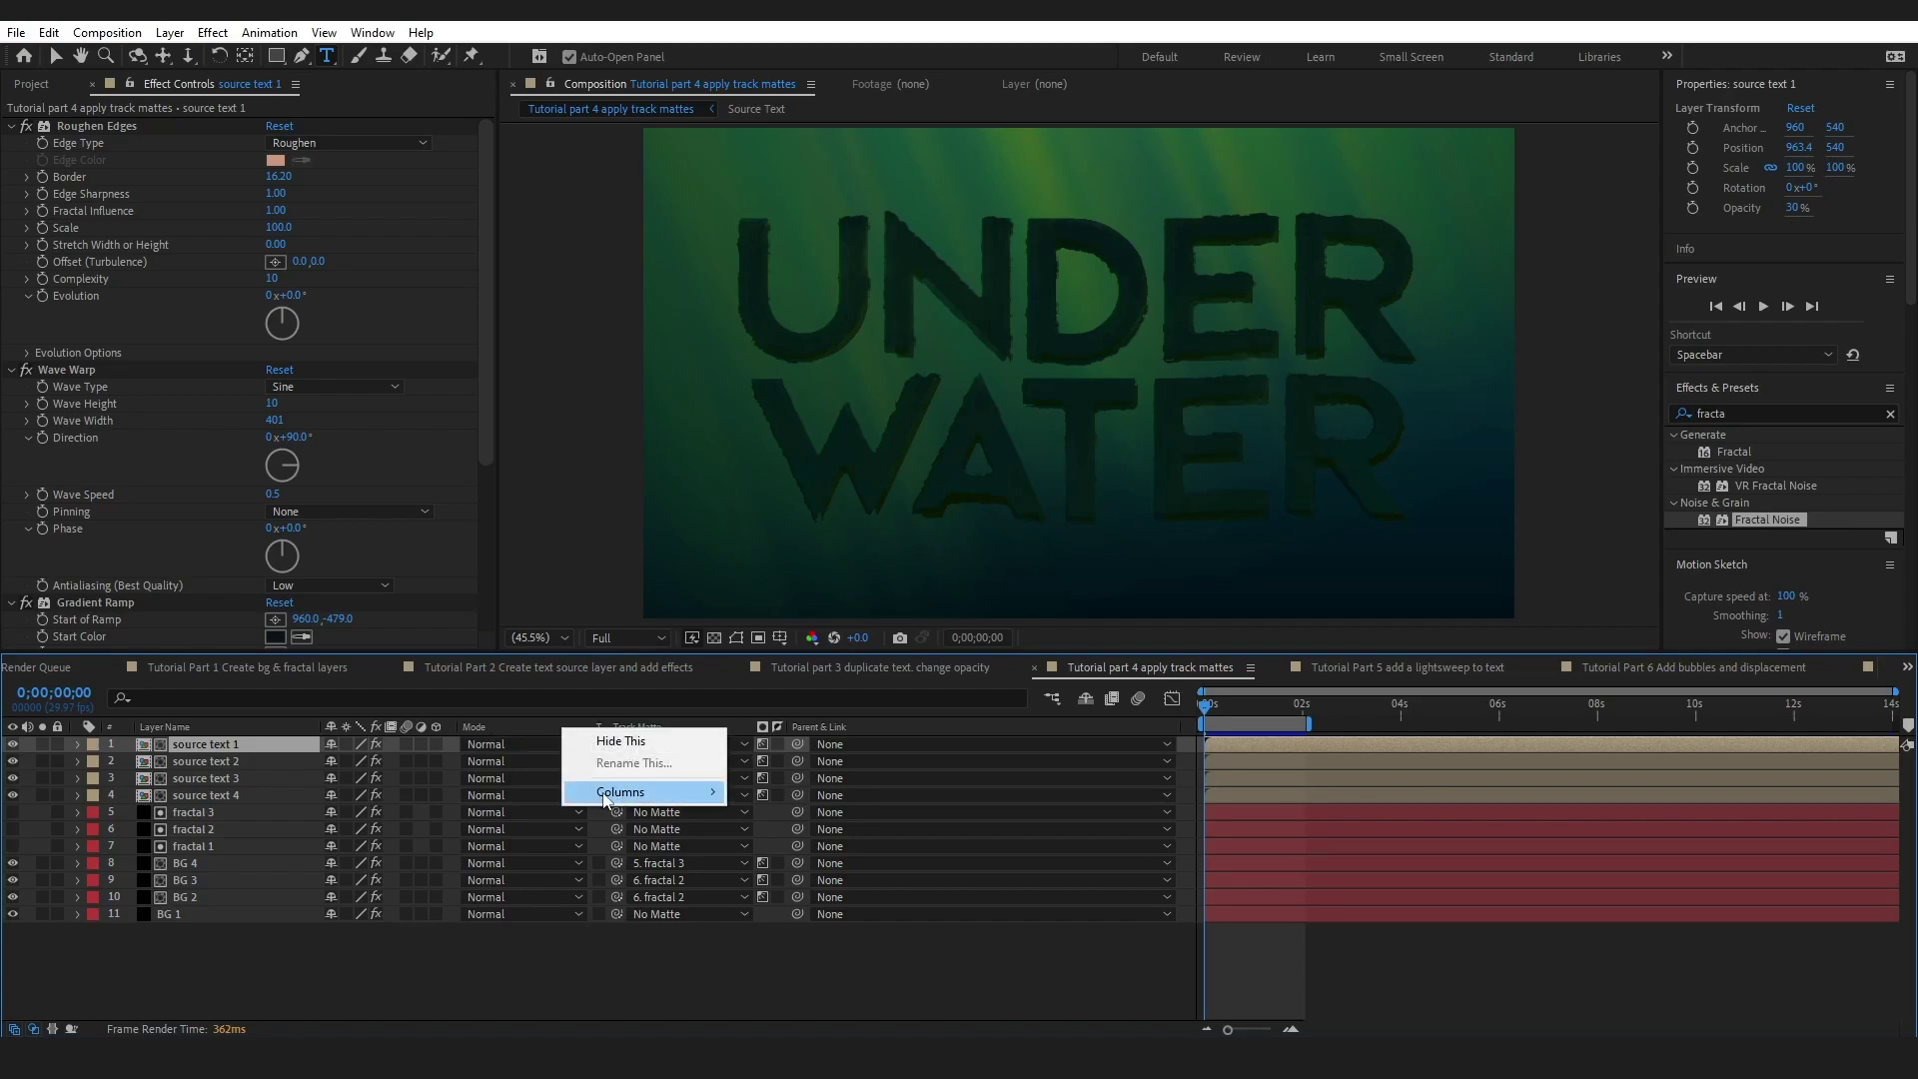
{"action": "mouse_move", "coordinate": [701, 794]}
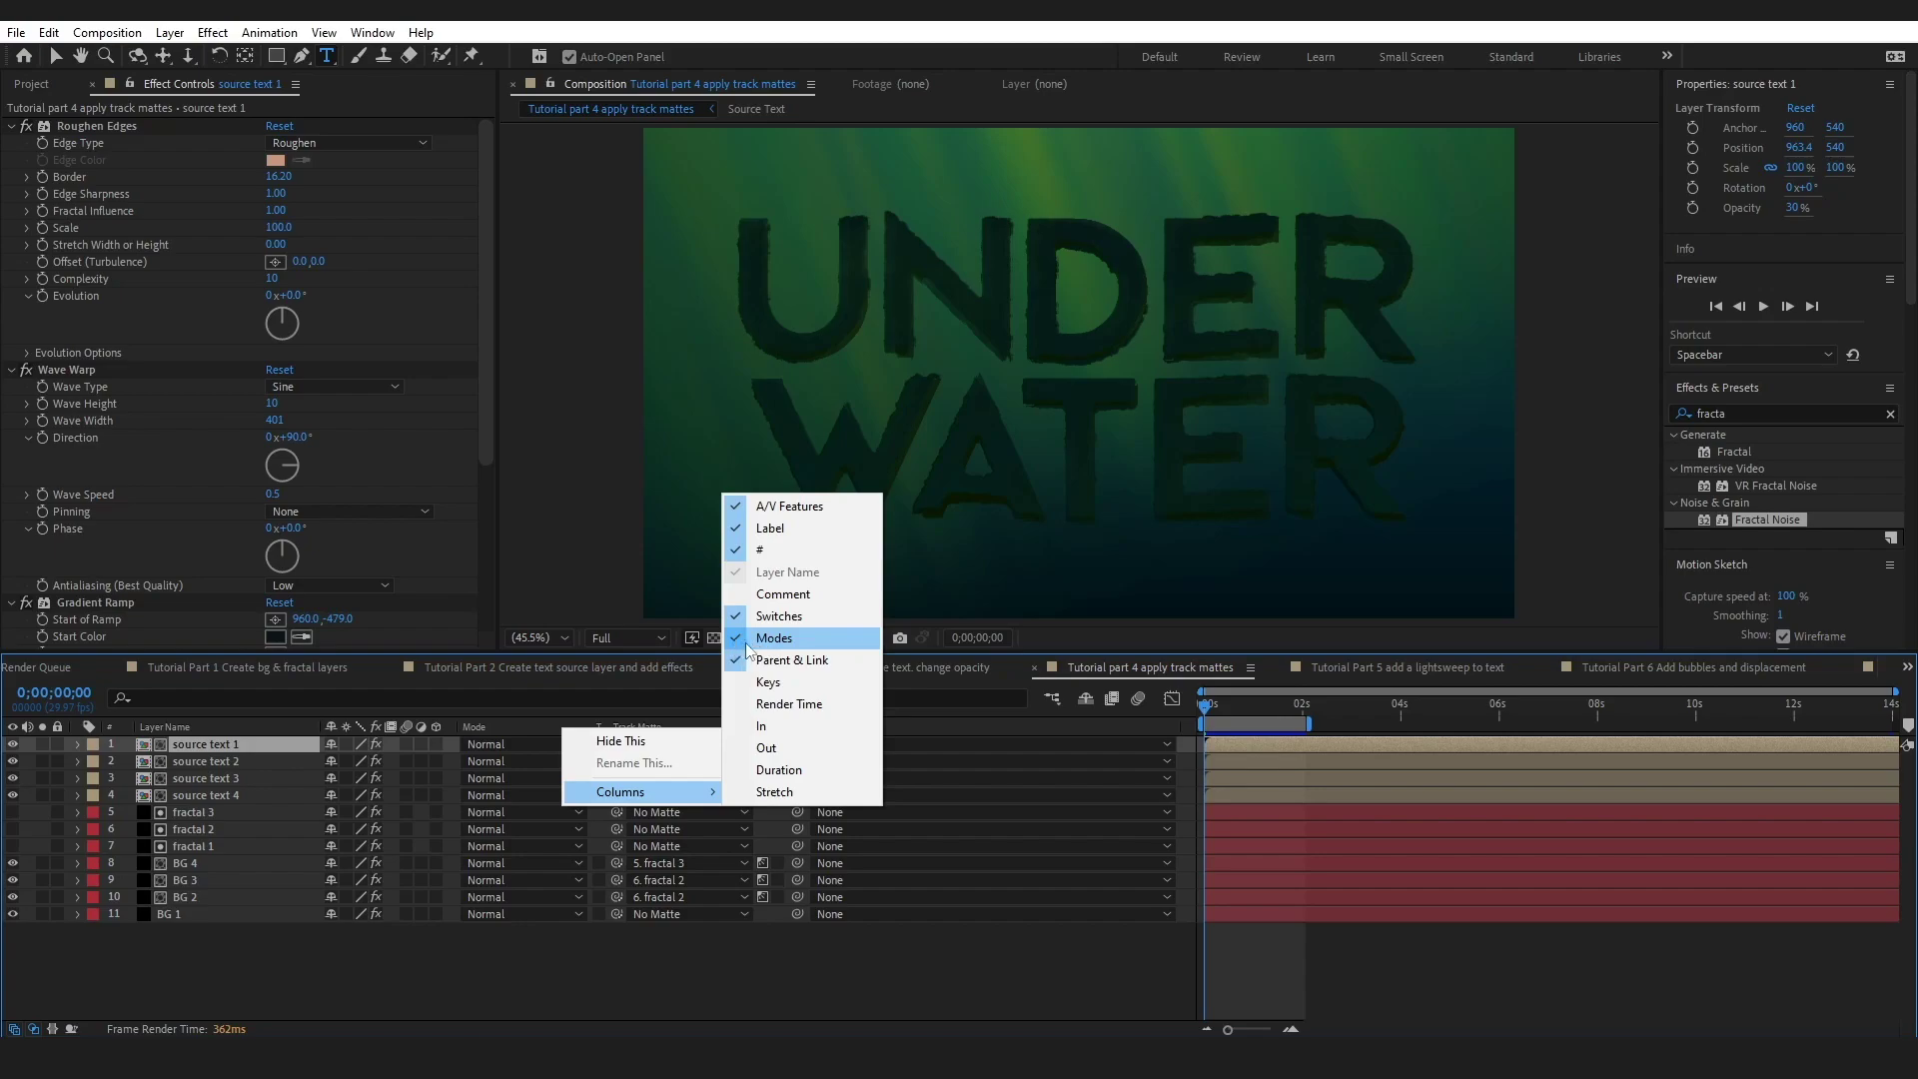
{"action": "left_click", "coordinate": [629, 957]}
- Choose fractal 1 as the track matte of source text 1 and switch the matte type to alpha
{"action": "left_click", "coordinate": [717, 746]}
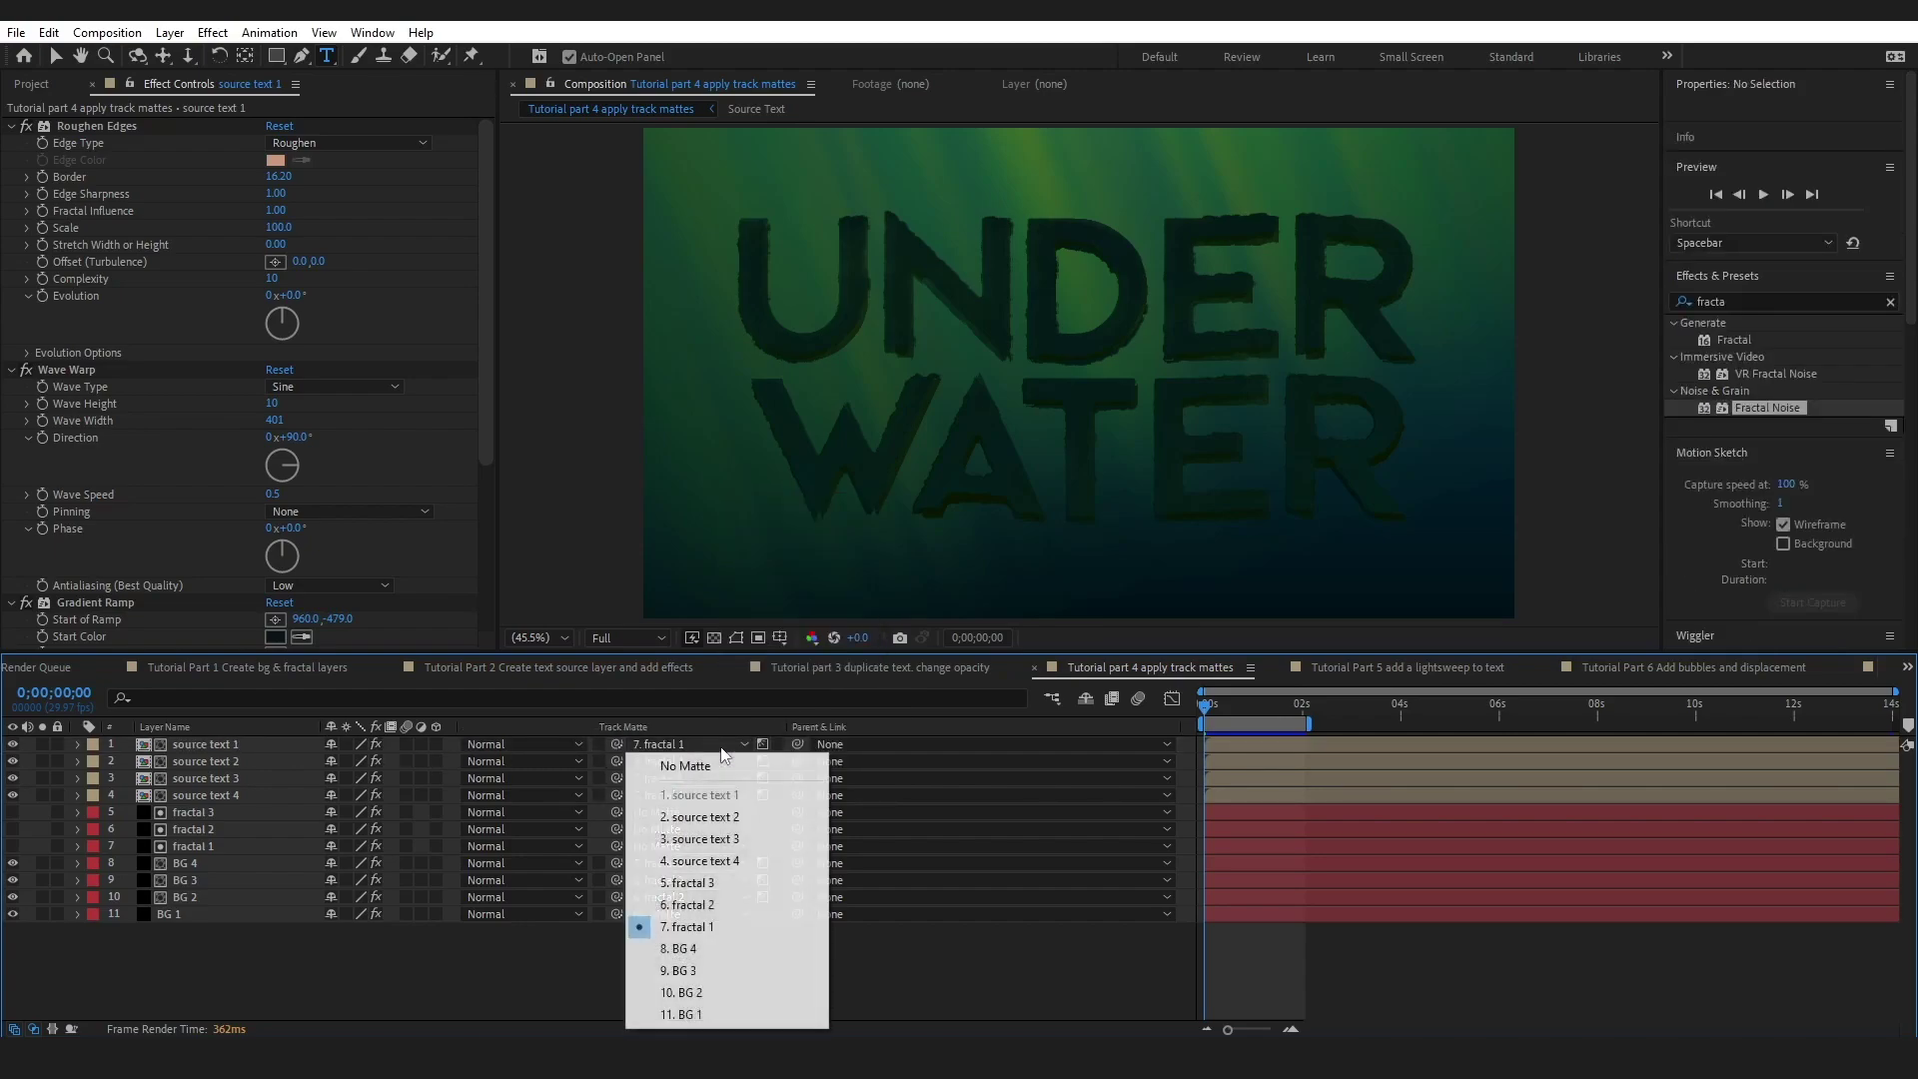
{"action": "left_click", "coordinate": [715, 929]}
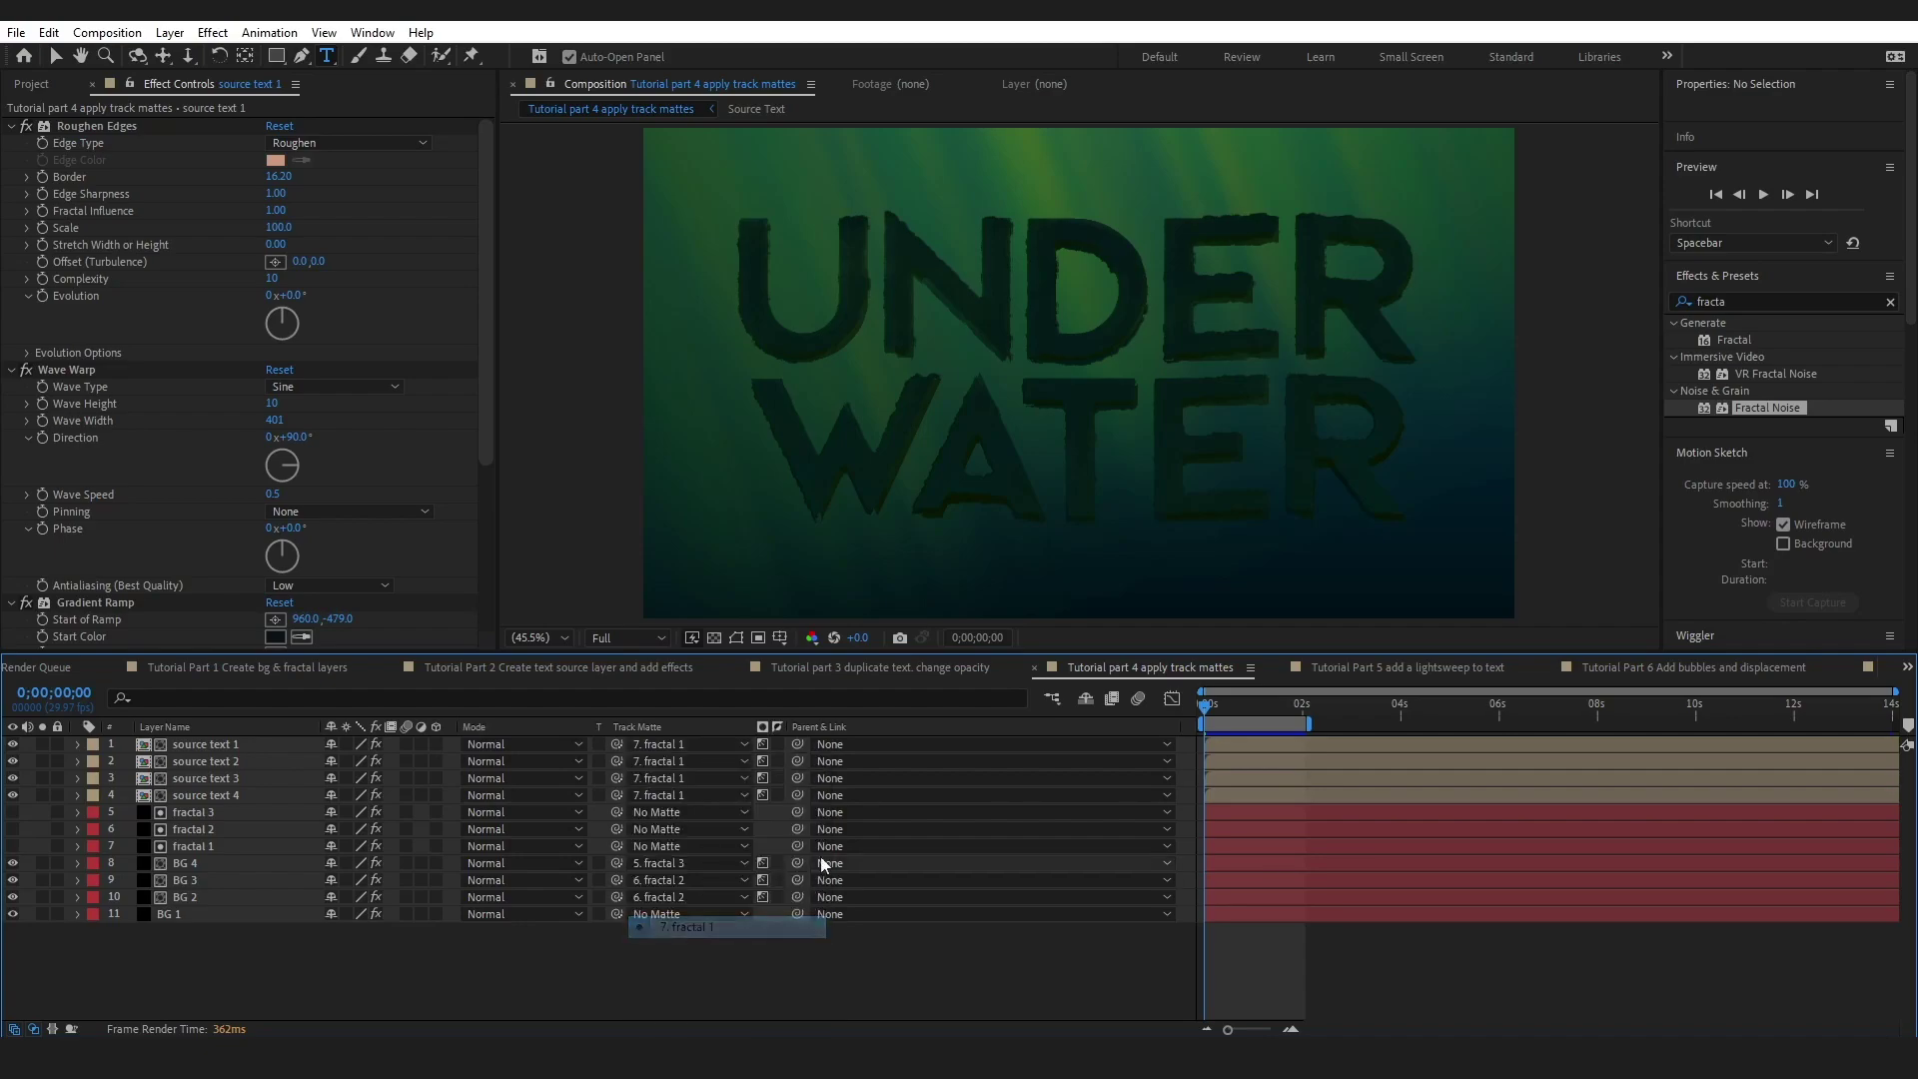
{"action": "left_click", "coordinate": [763, 746]}
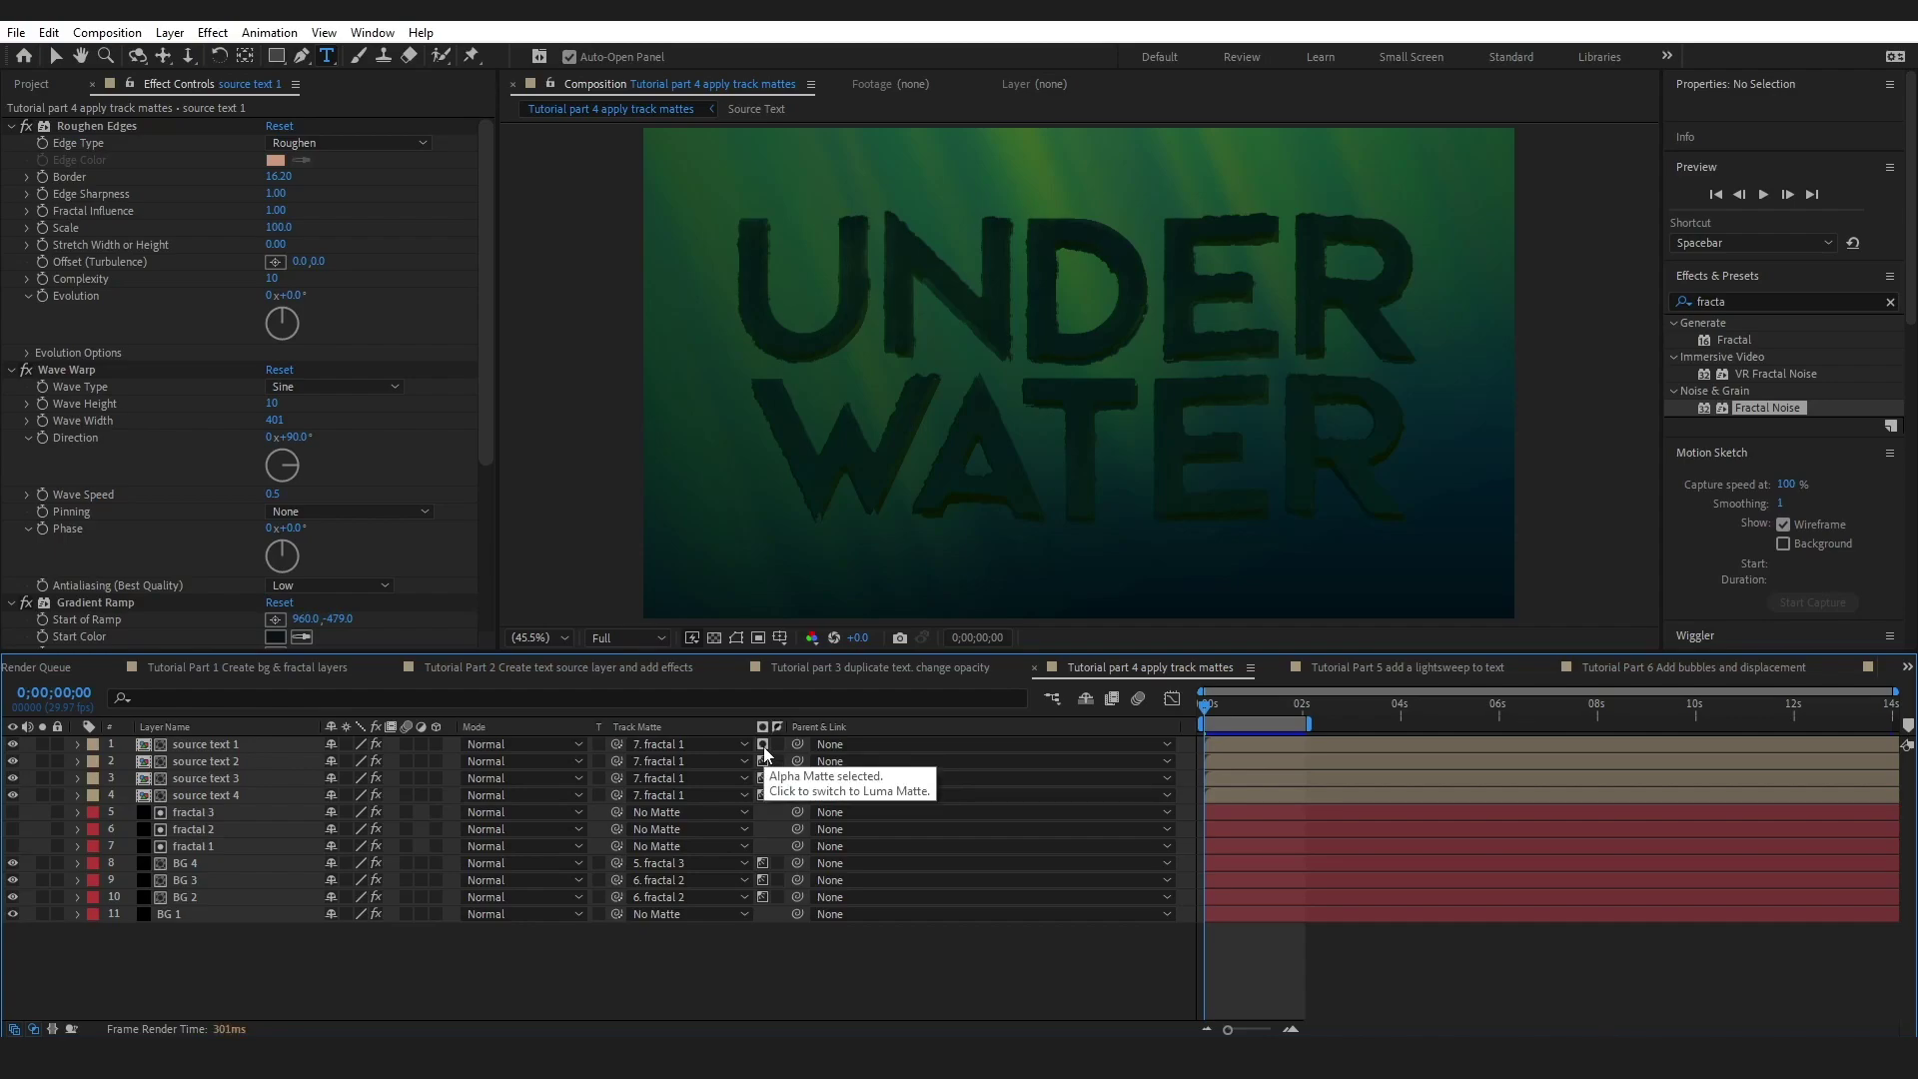
- Examine the track mattes of the BG 4 and BG 3 layers and preview the animation
{"action": "left_click", "coordinate": [213, 861]}
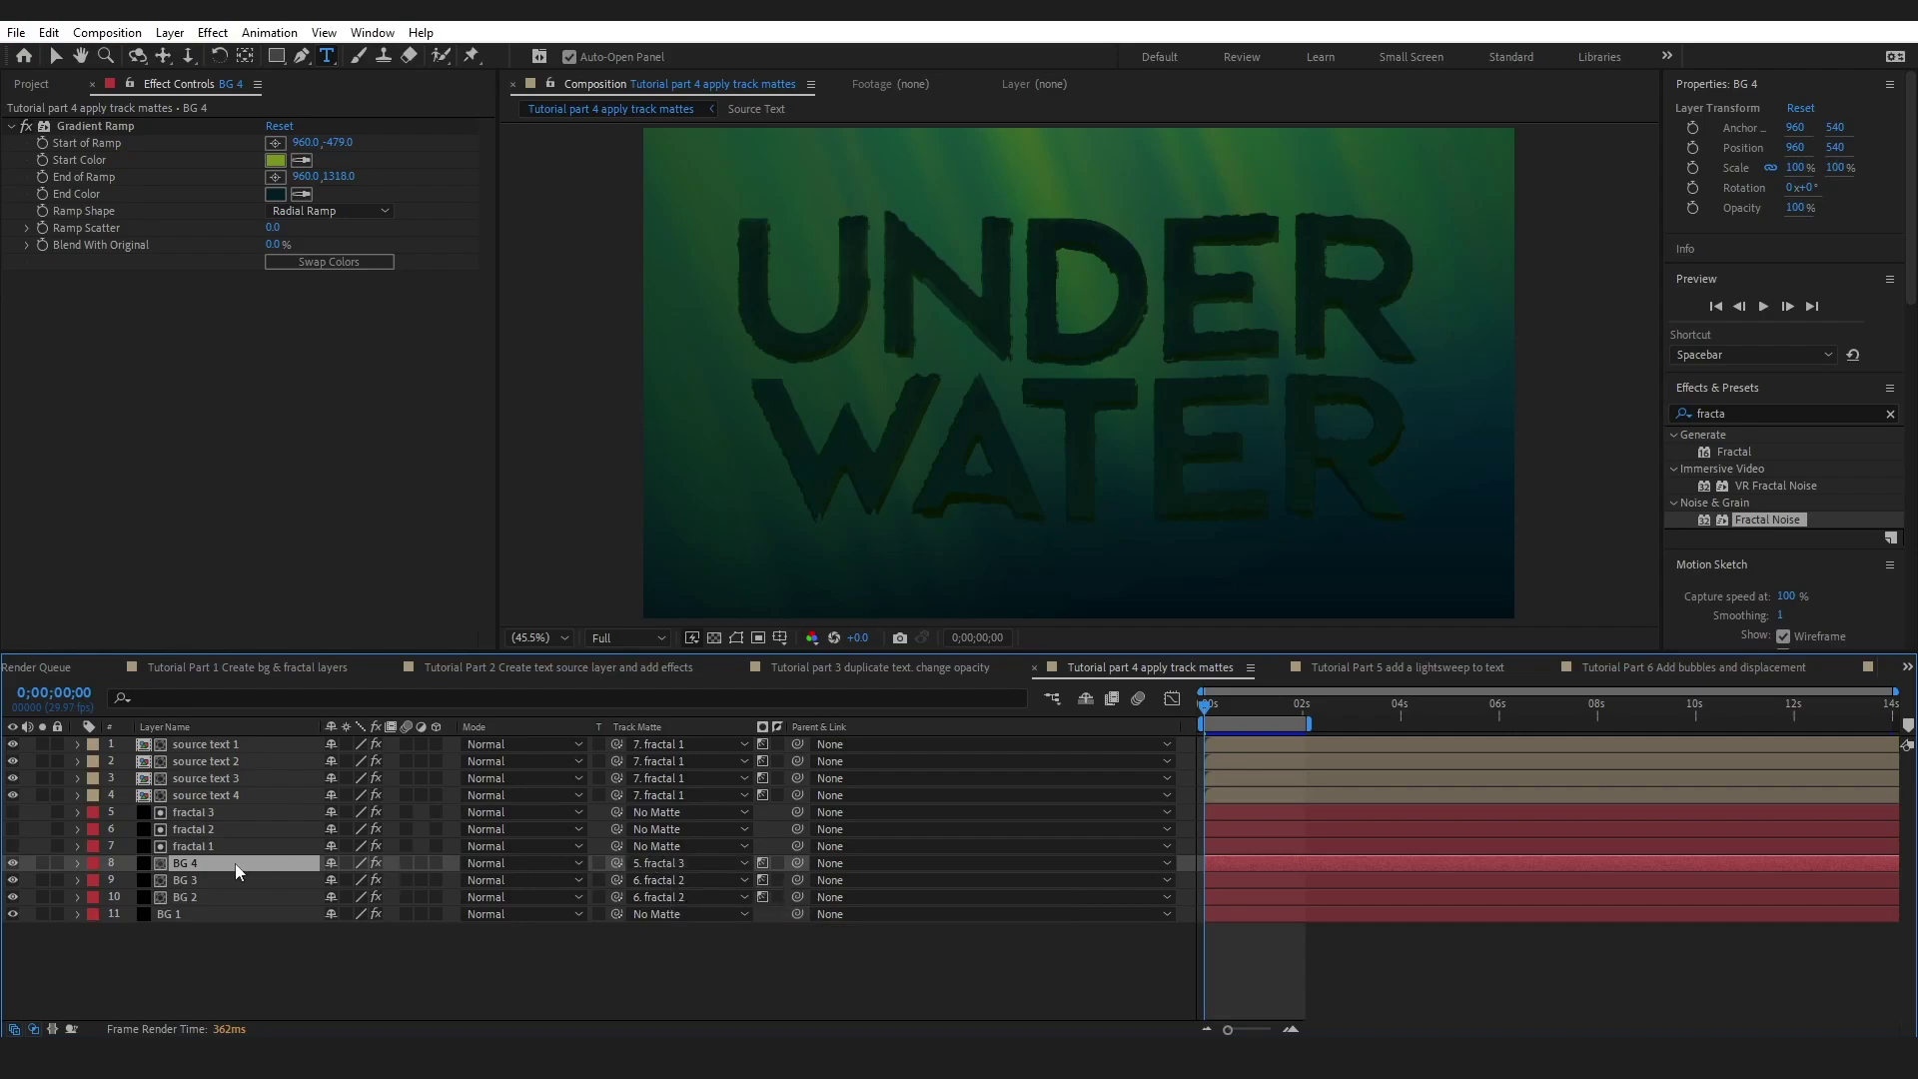
{"action": "left_click", "coordinate": [196, 881]}
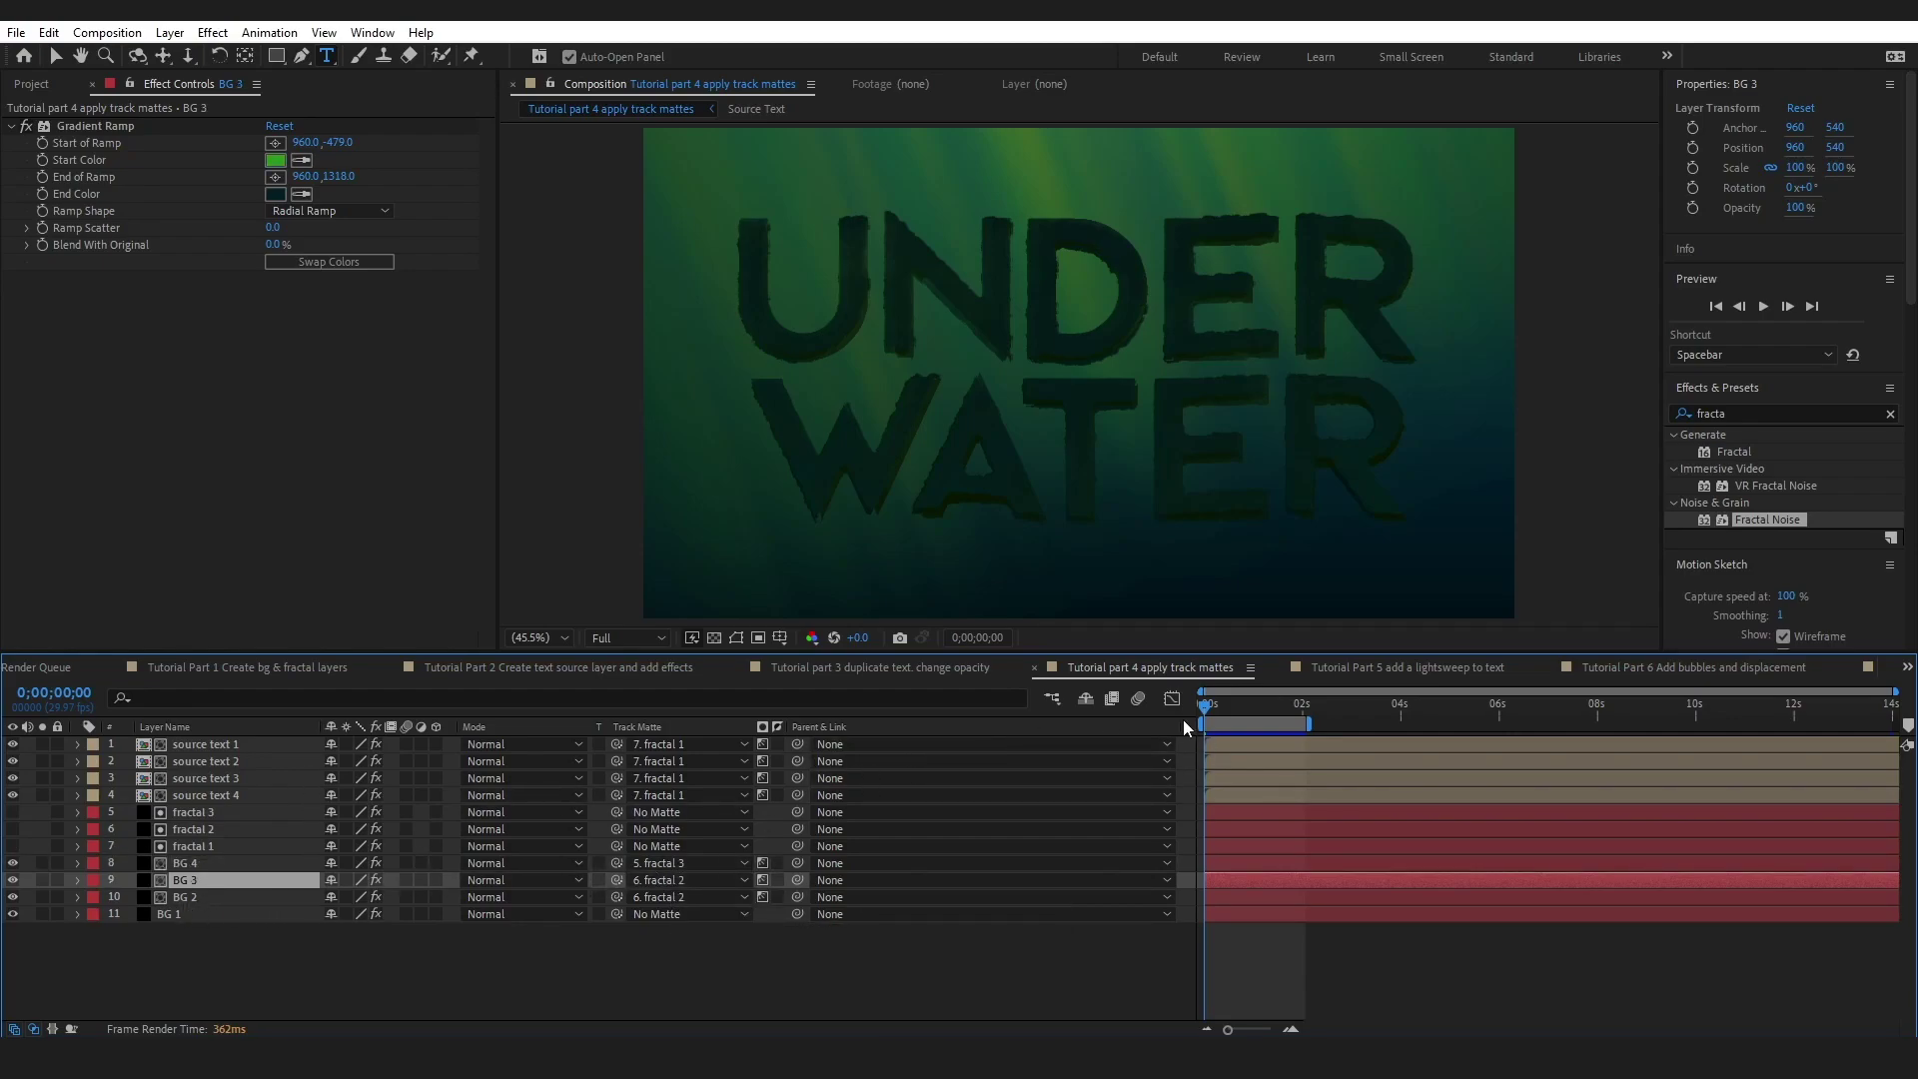
{"action": "key", "text": "space"}
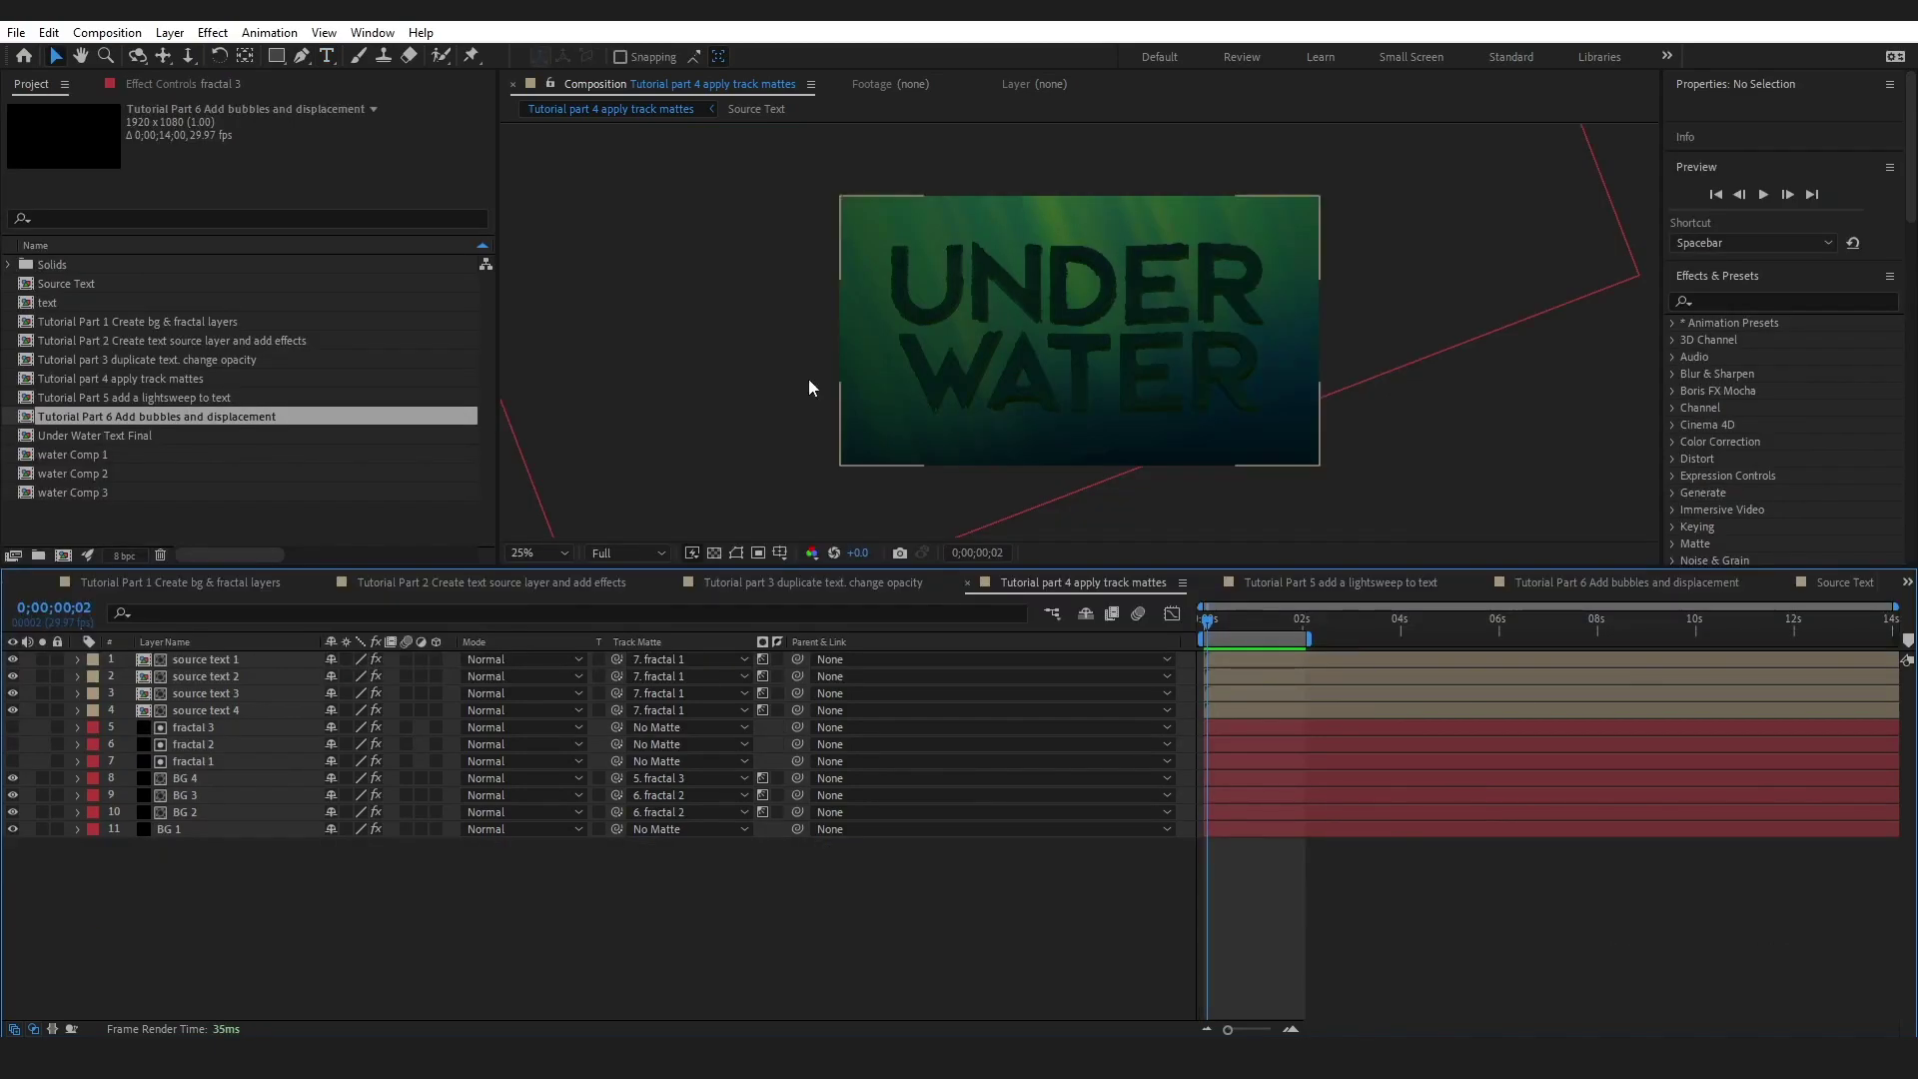
- Expand the fractal 3 layer's mask settings and show the layer with its mask path in an enlarged viewer
{"action": "left_click", "coordinate": [202, 726]}
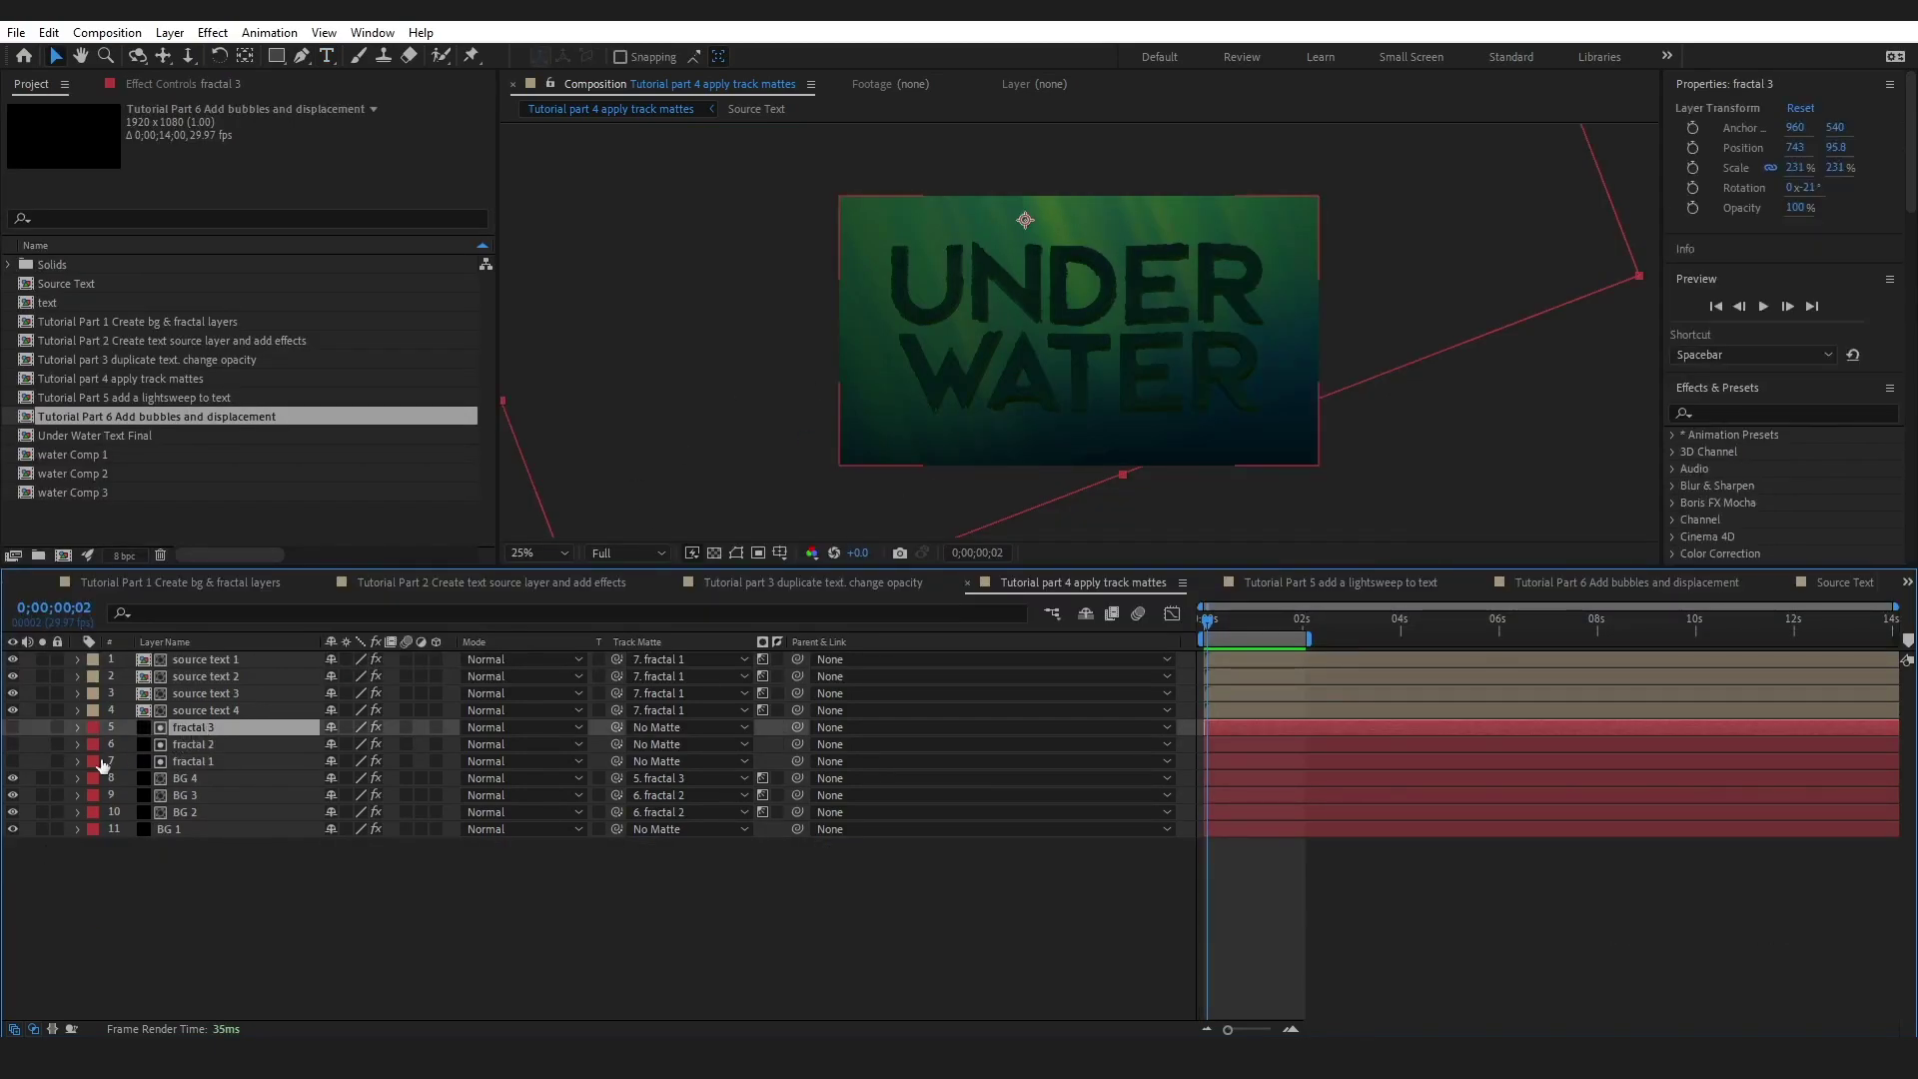
{"action": "left_click", "coordinate": [77, 726]}
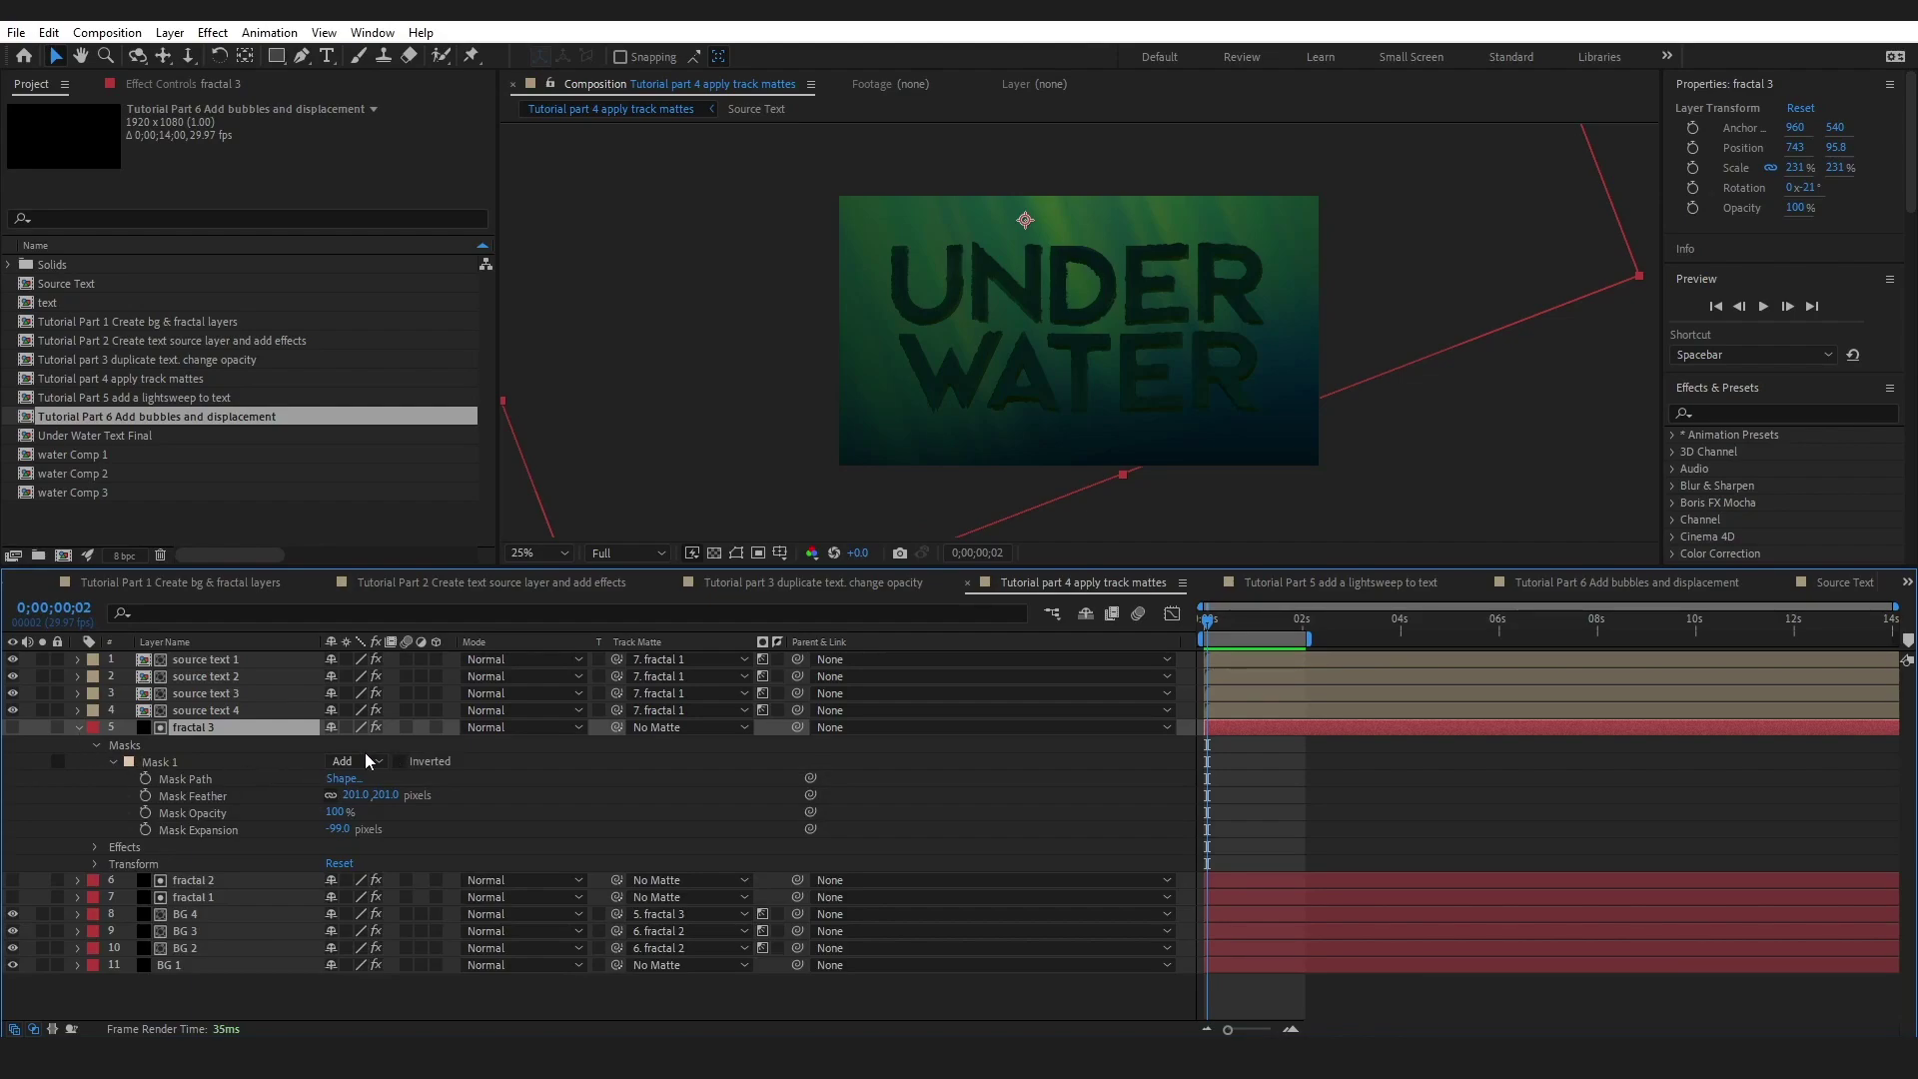
{"action": "left_click", "coordinate": [12, 726]}
{"action": "left_click", "coordinate": [736, 552]}
{"action": "left_click_drag", "start_coordinate": [891, 566], "coordinate": [892, 744]}
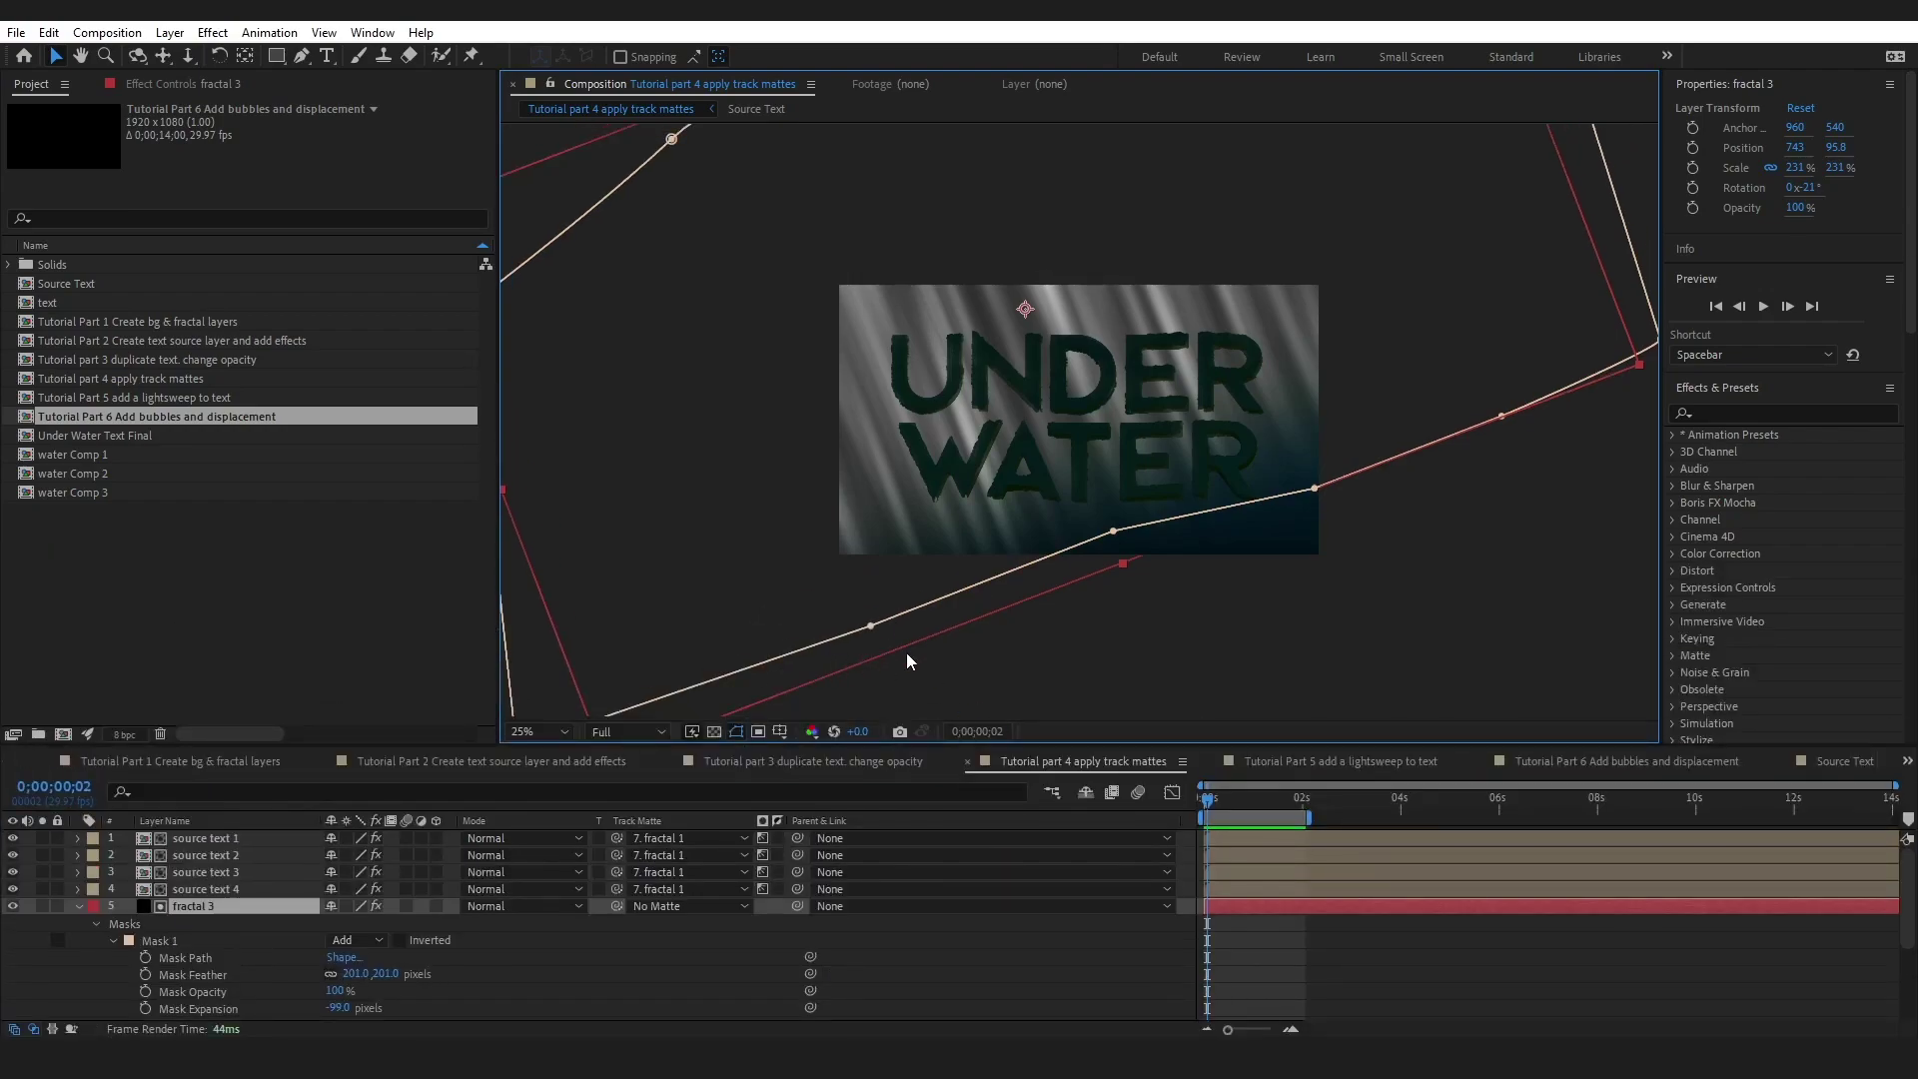
- Switch fractal 3's Mask 1 mode to None for comparison, restore it to Add, and collapse the layer
{"action": "left_click", "coordinate": [355, 941]}
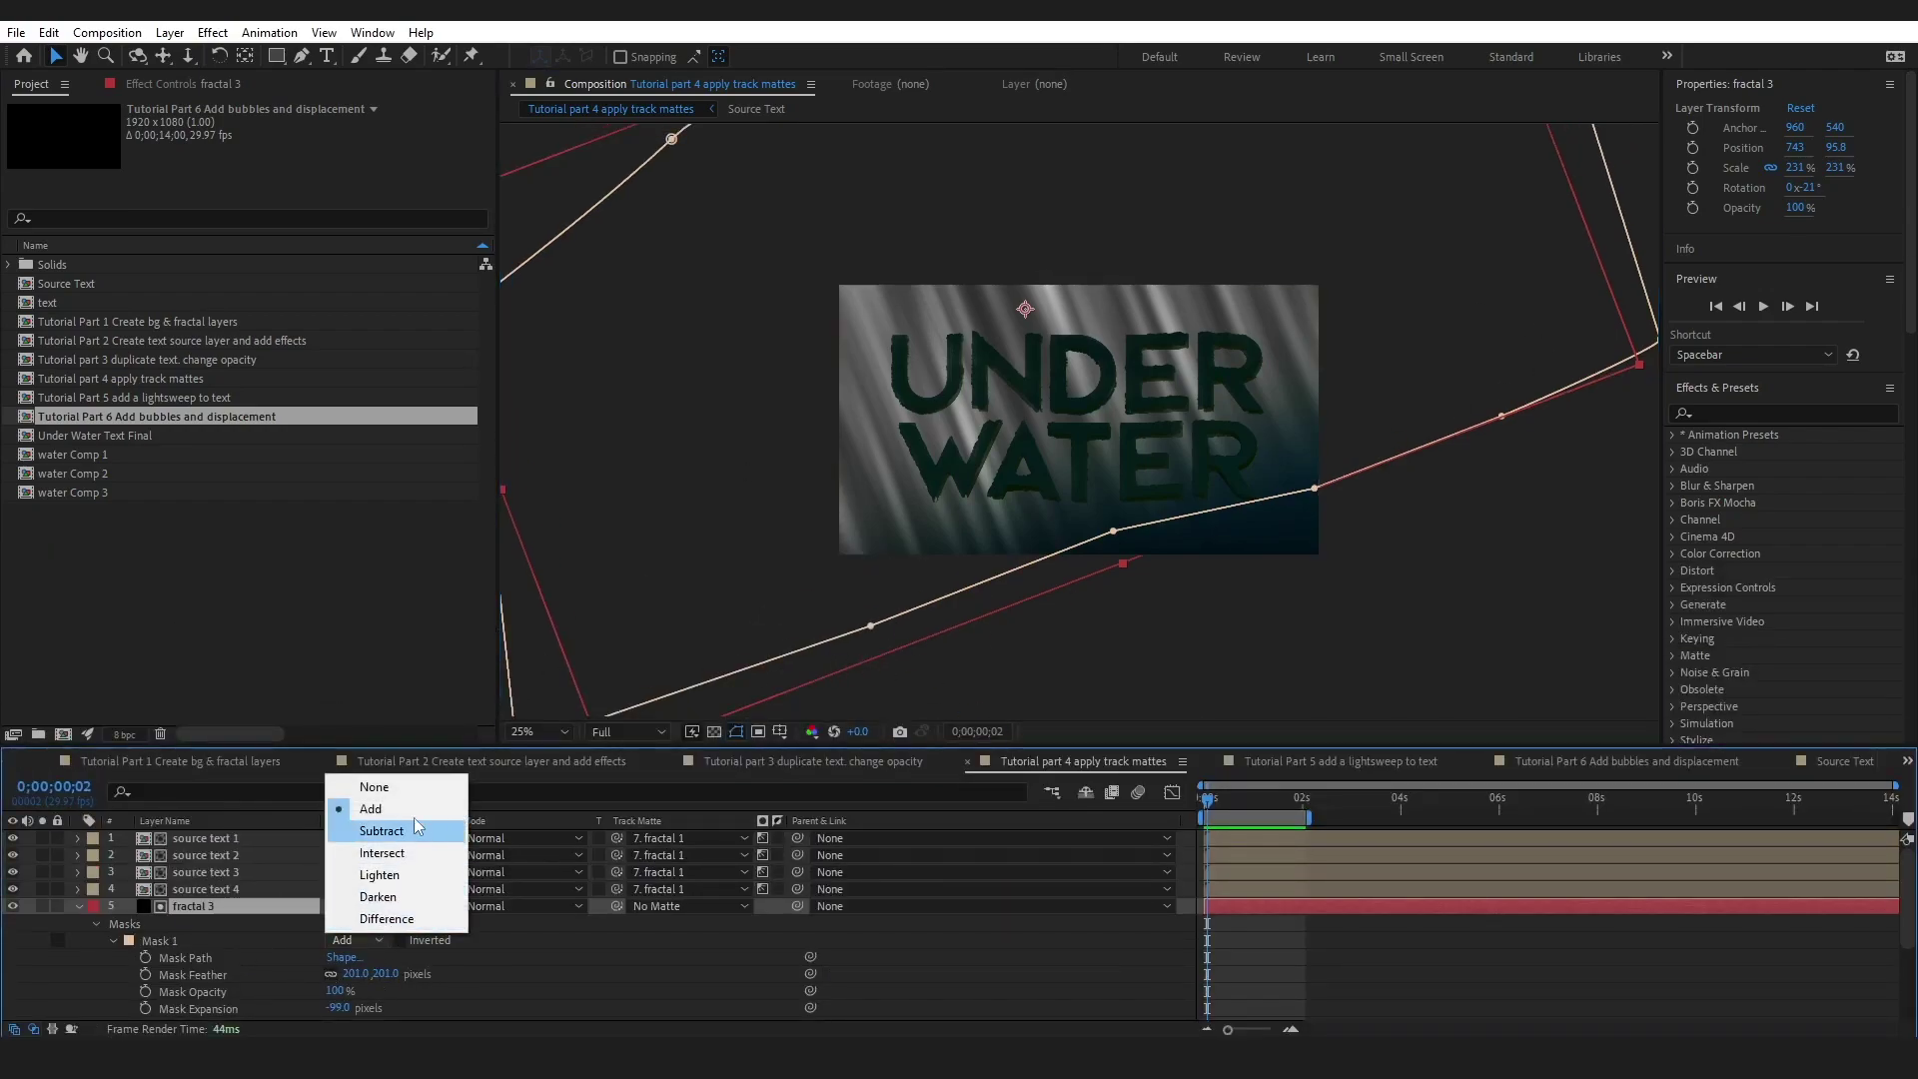
{"action": "left_click", "coordinate": [414, 785]}
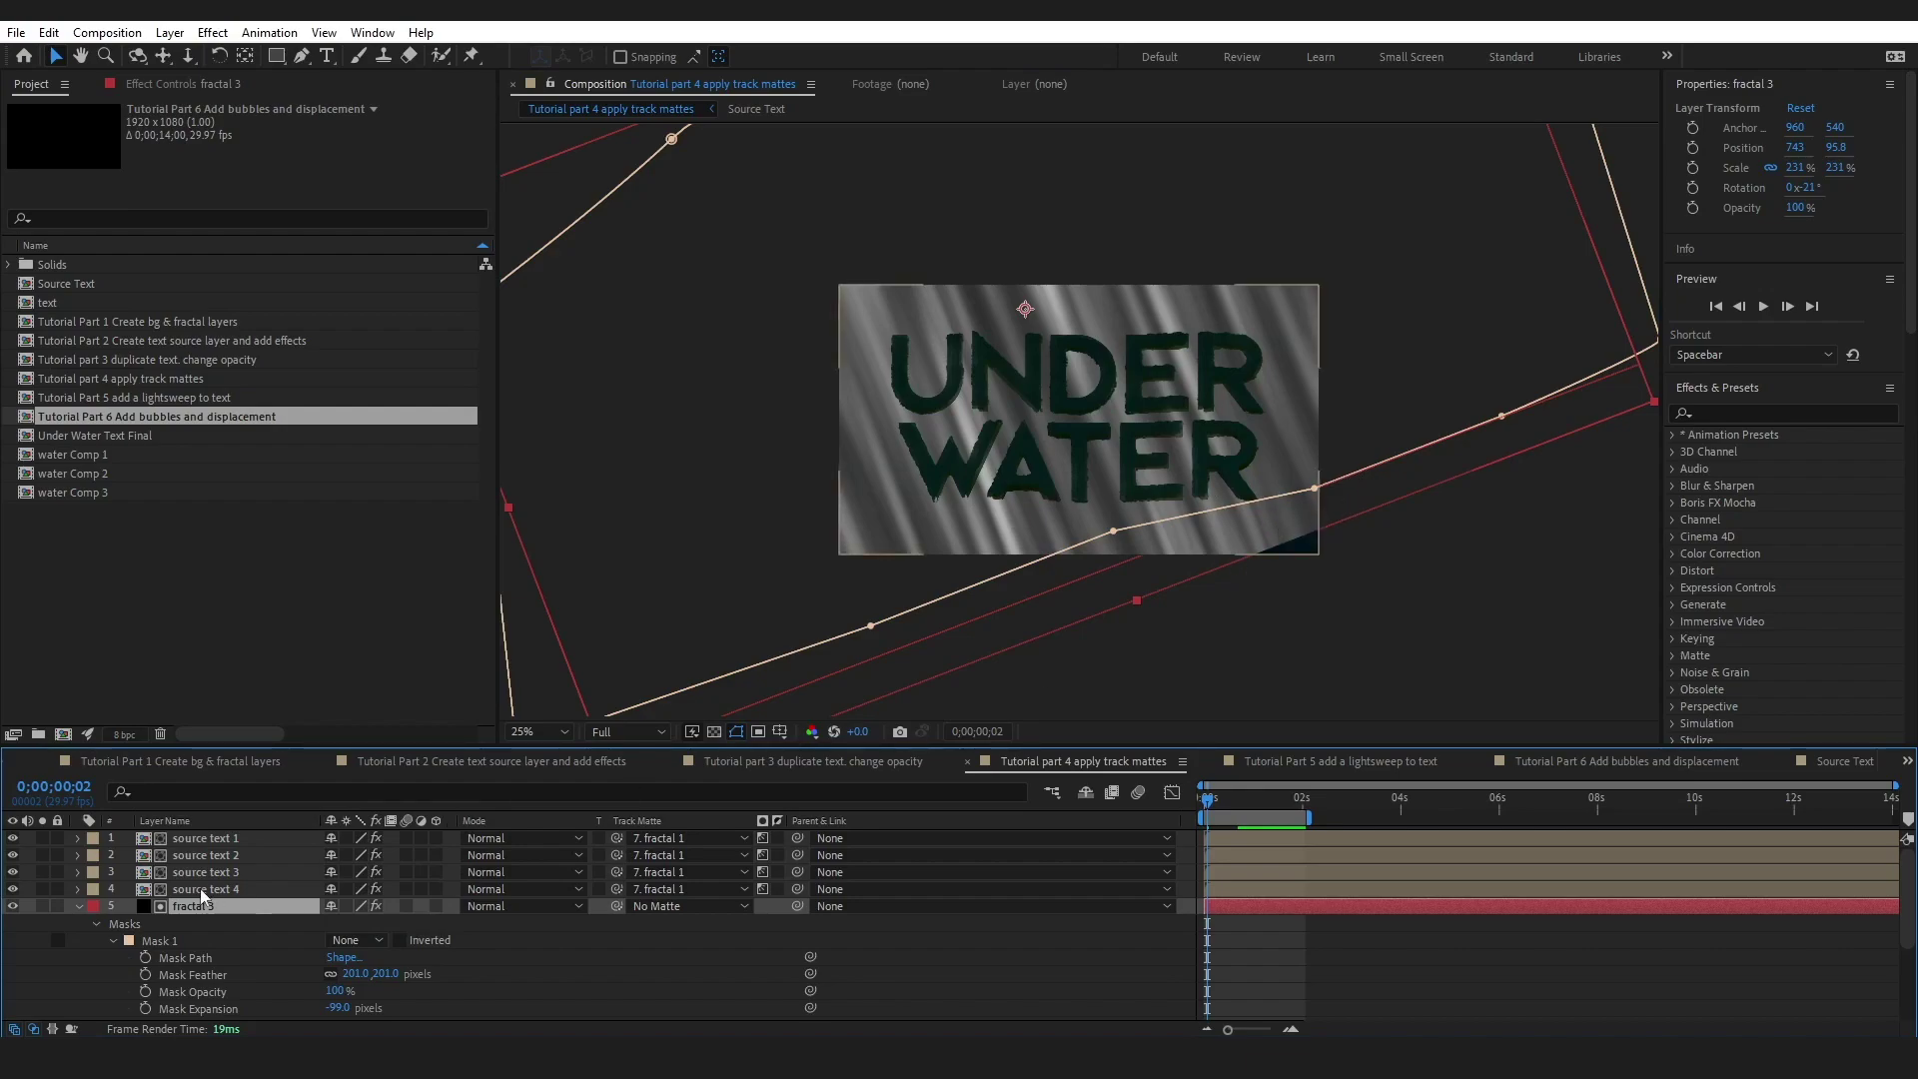
{"action": "left_click", "coordinate": [354, 940]}
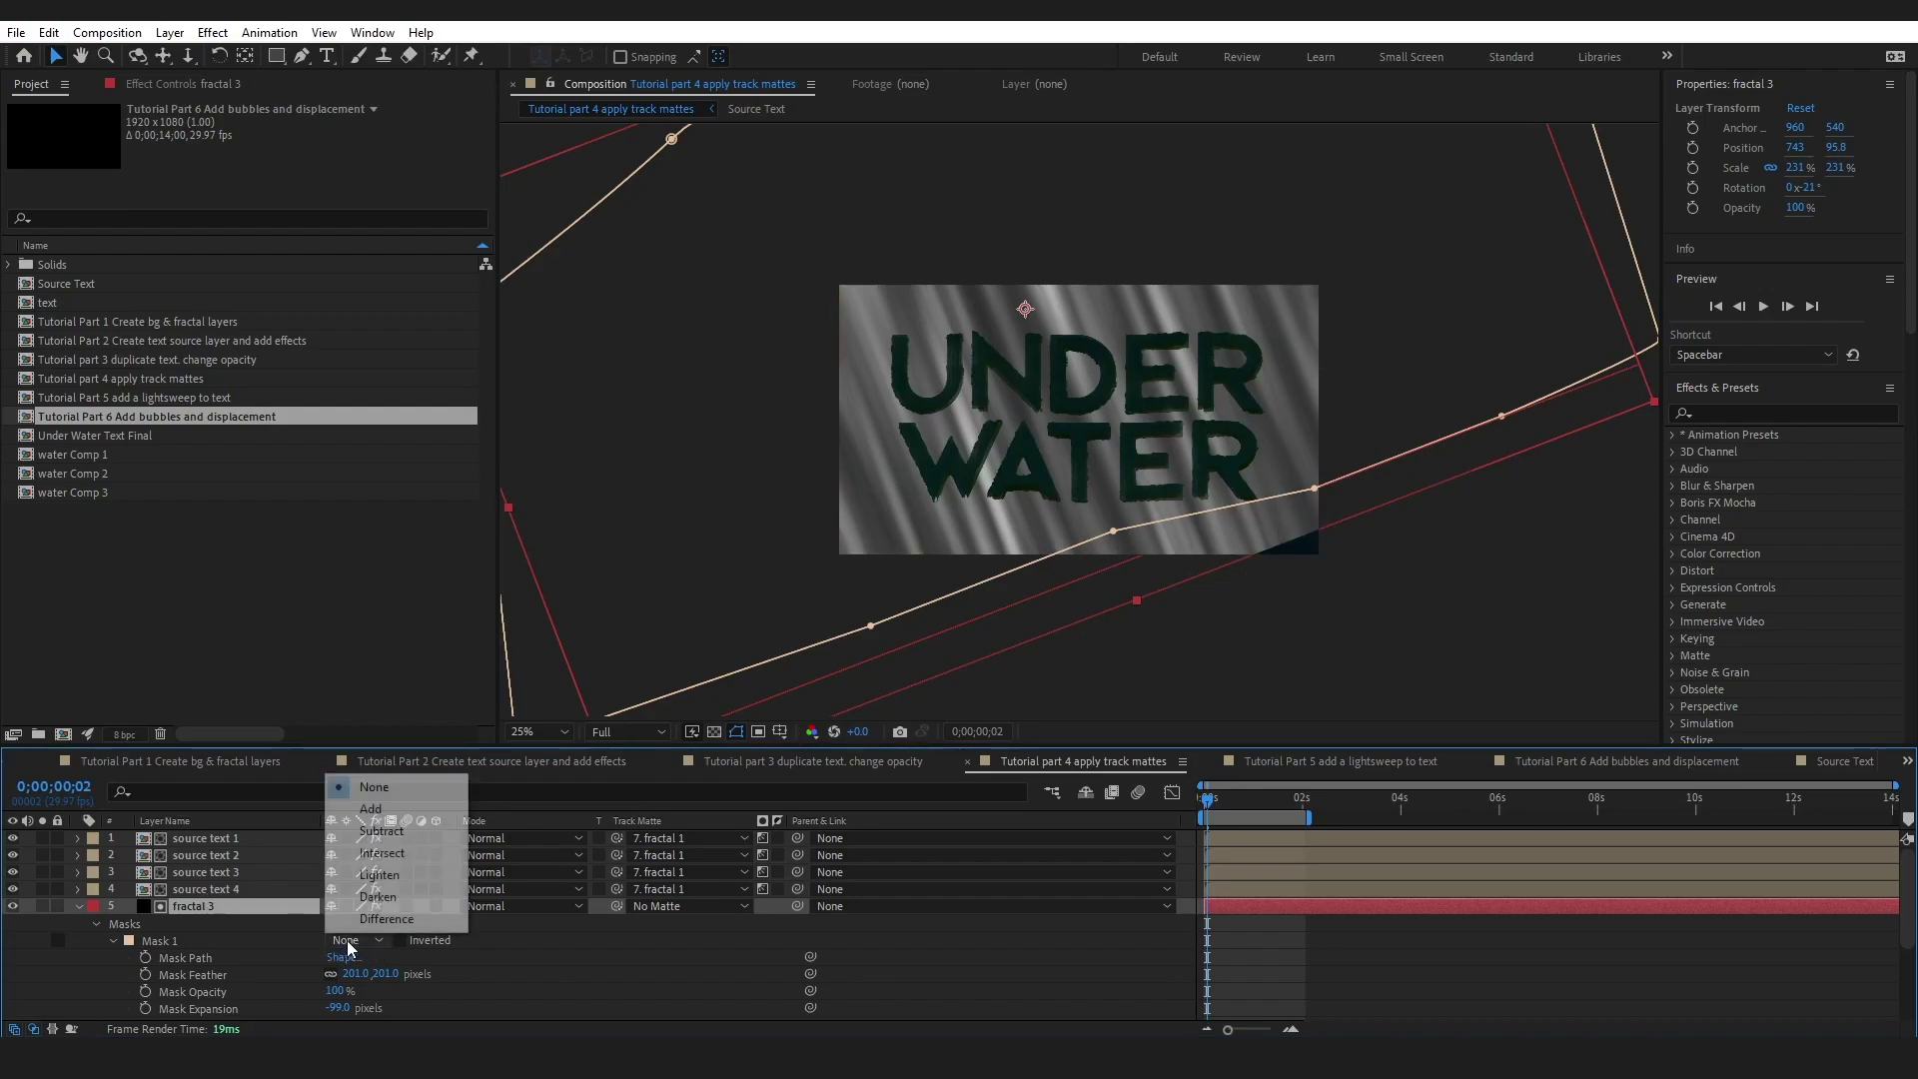
{"action": "left_click", "coordinate": [372, 809]}
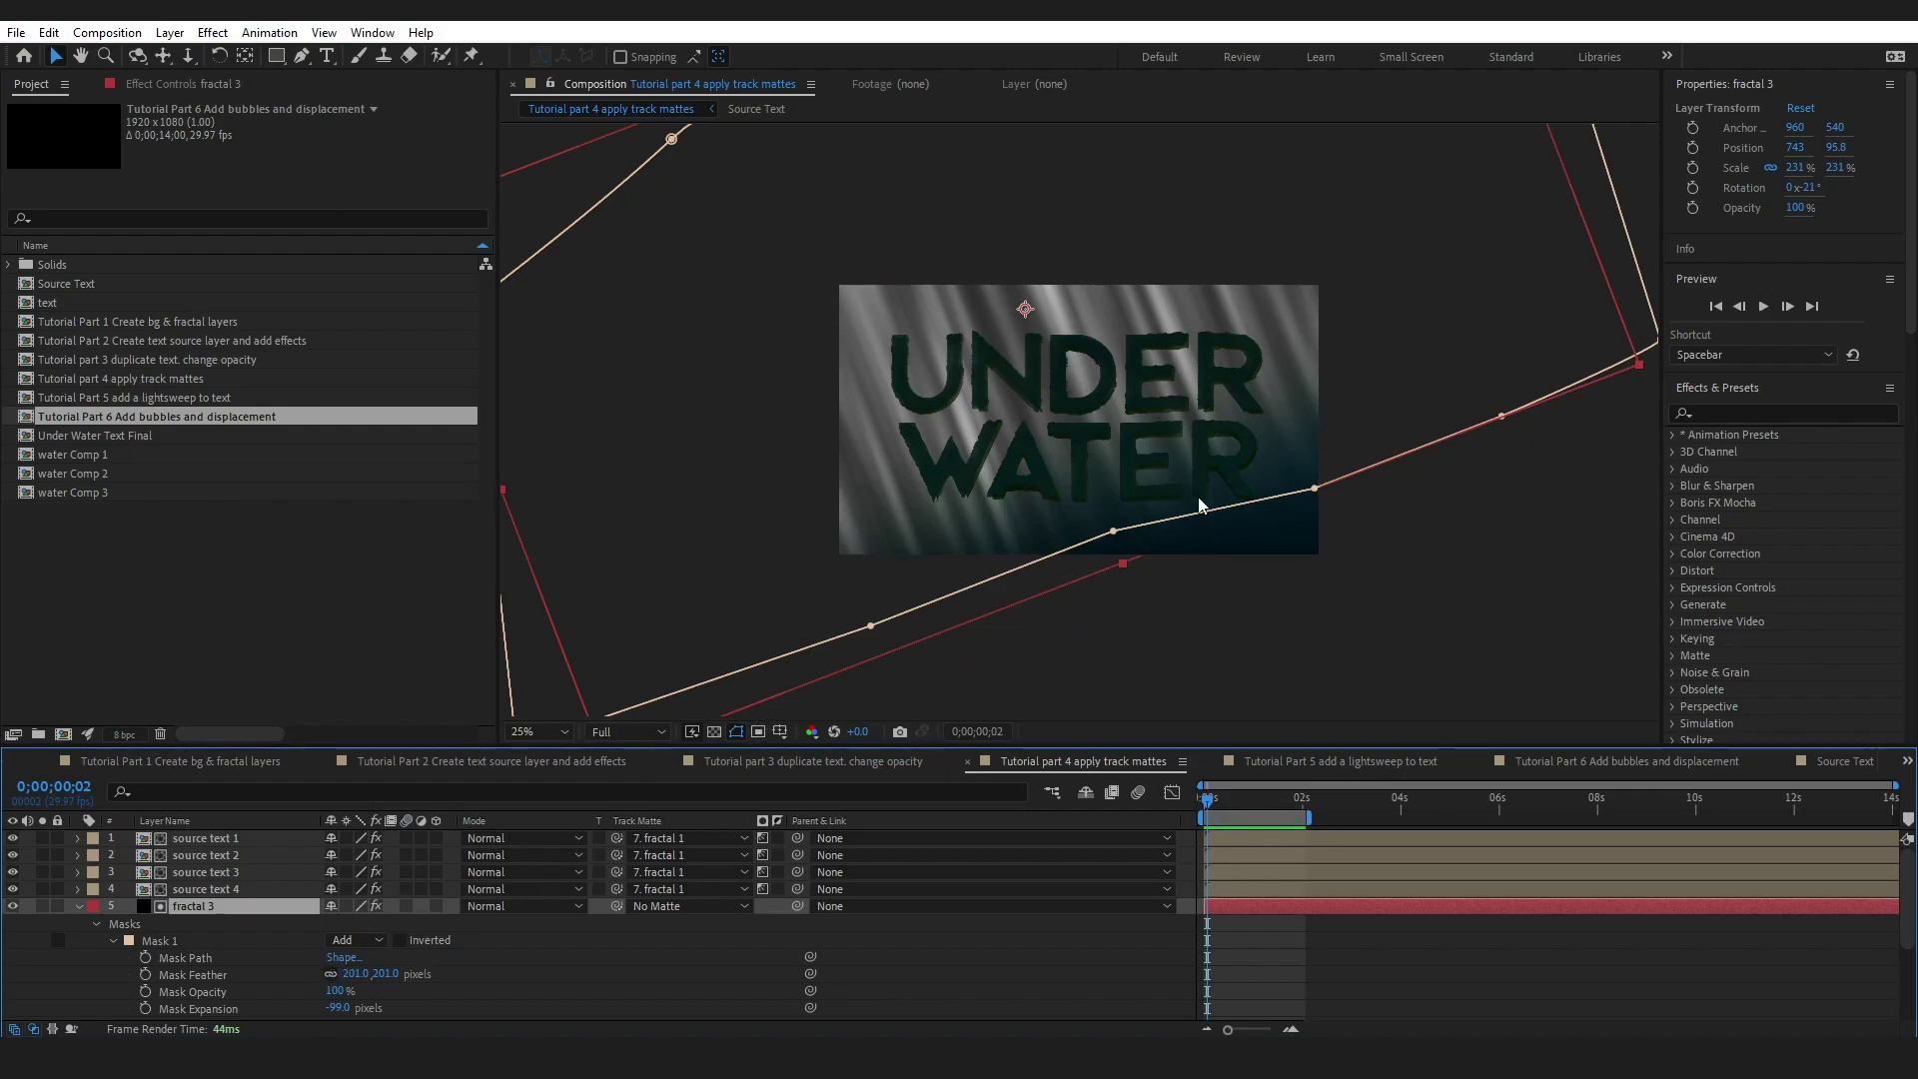
{"action": "left_click", "coordinate": [79, 907]}
- Preview the light sweep animation in the Tutorial Part 5 composition from the first frame
{"action": "key", "text": "Home"}
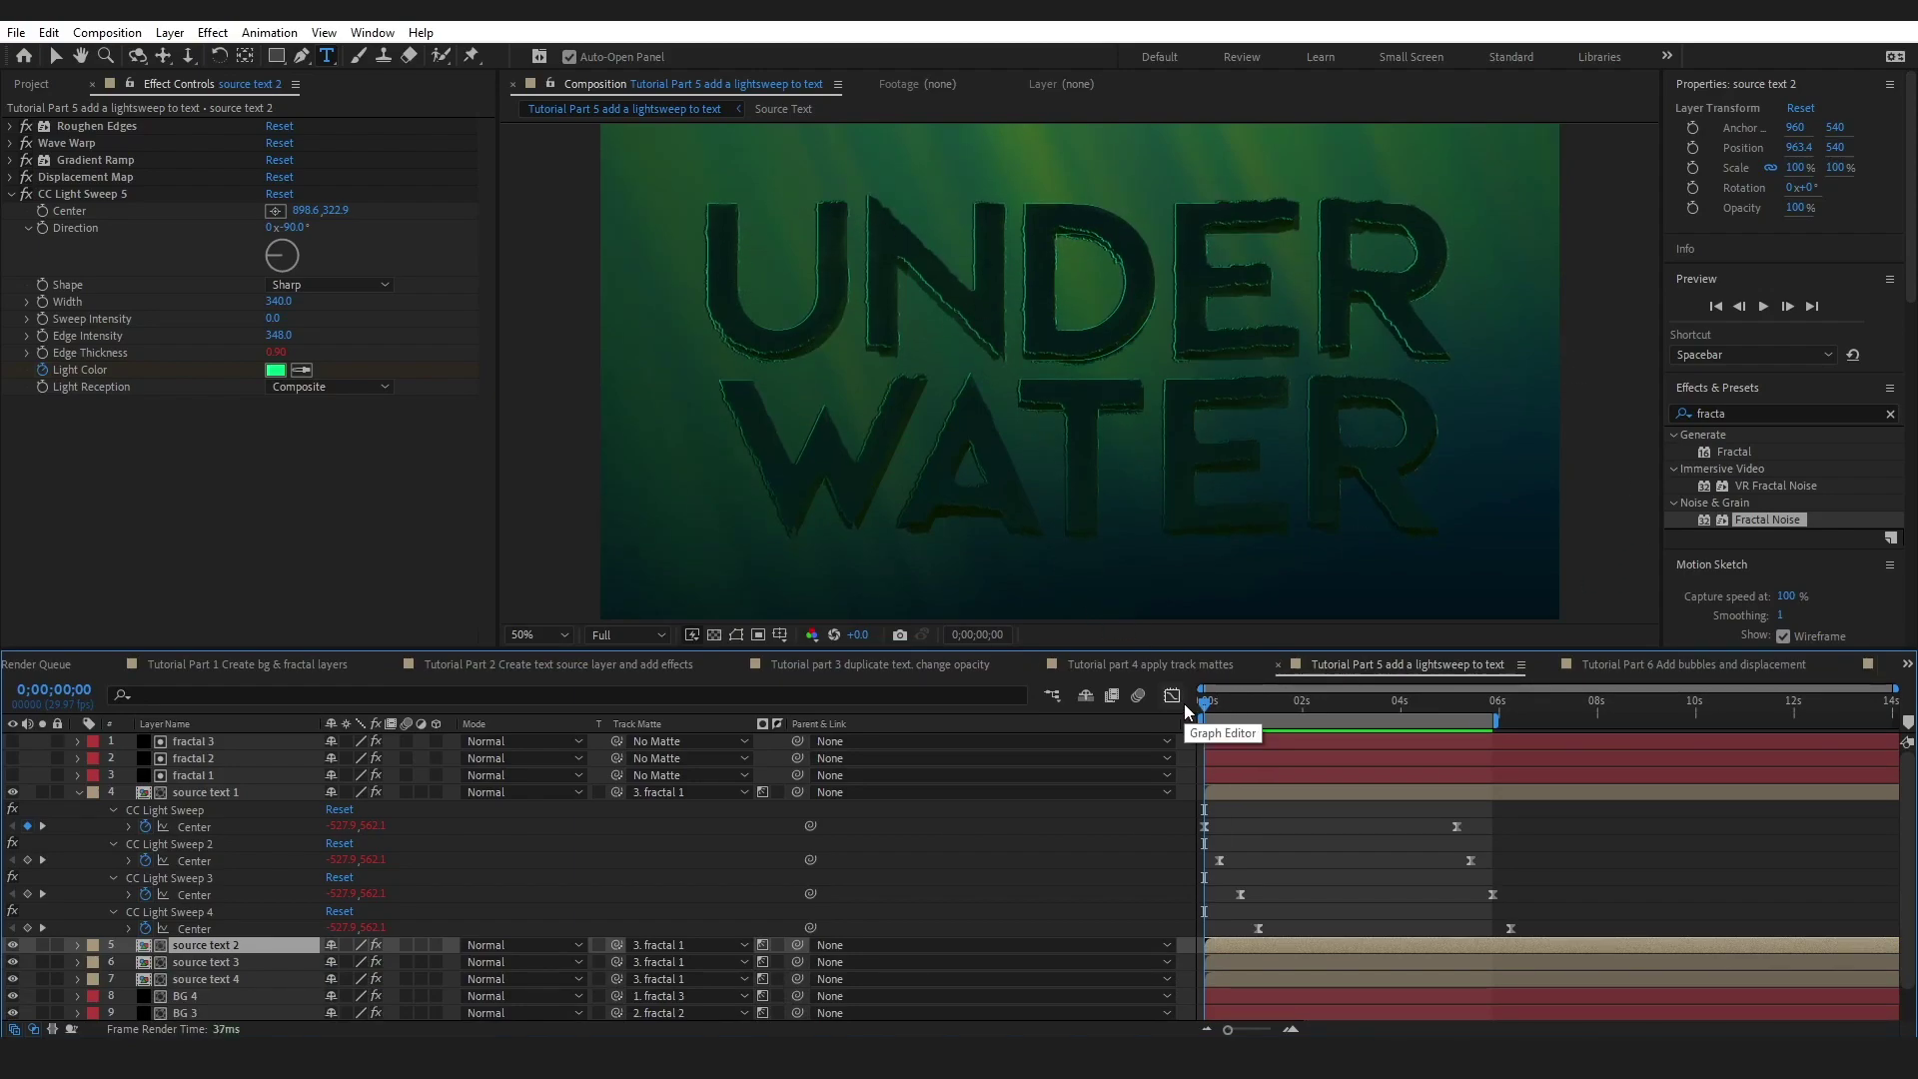
{"action": "key", "text": "space"}
{"action": "left_click", "coordinate": [1548, 831]}
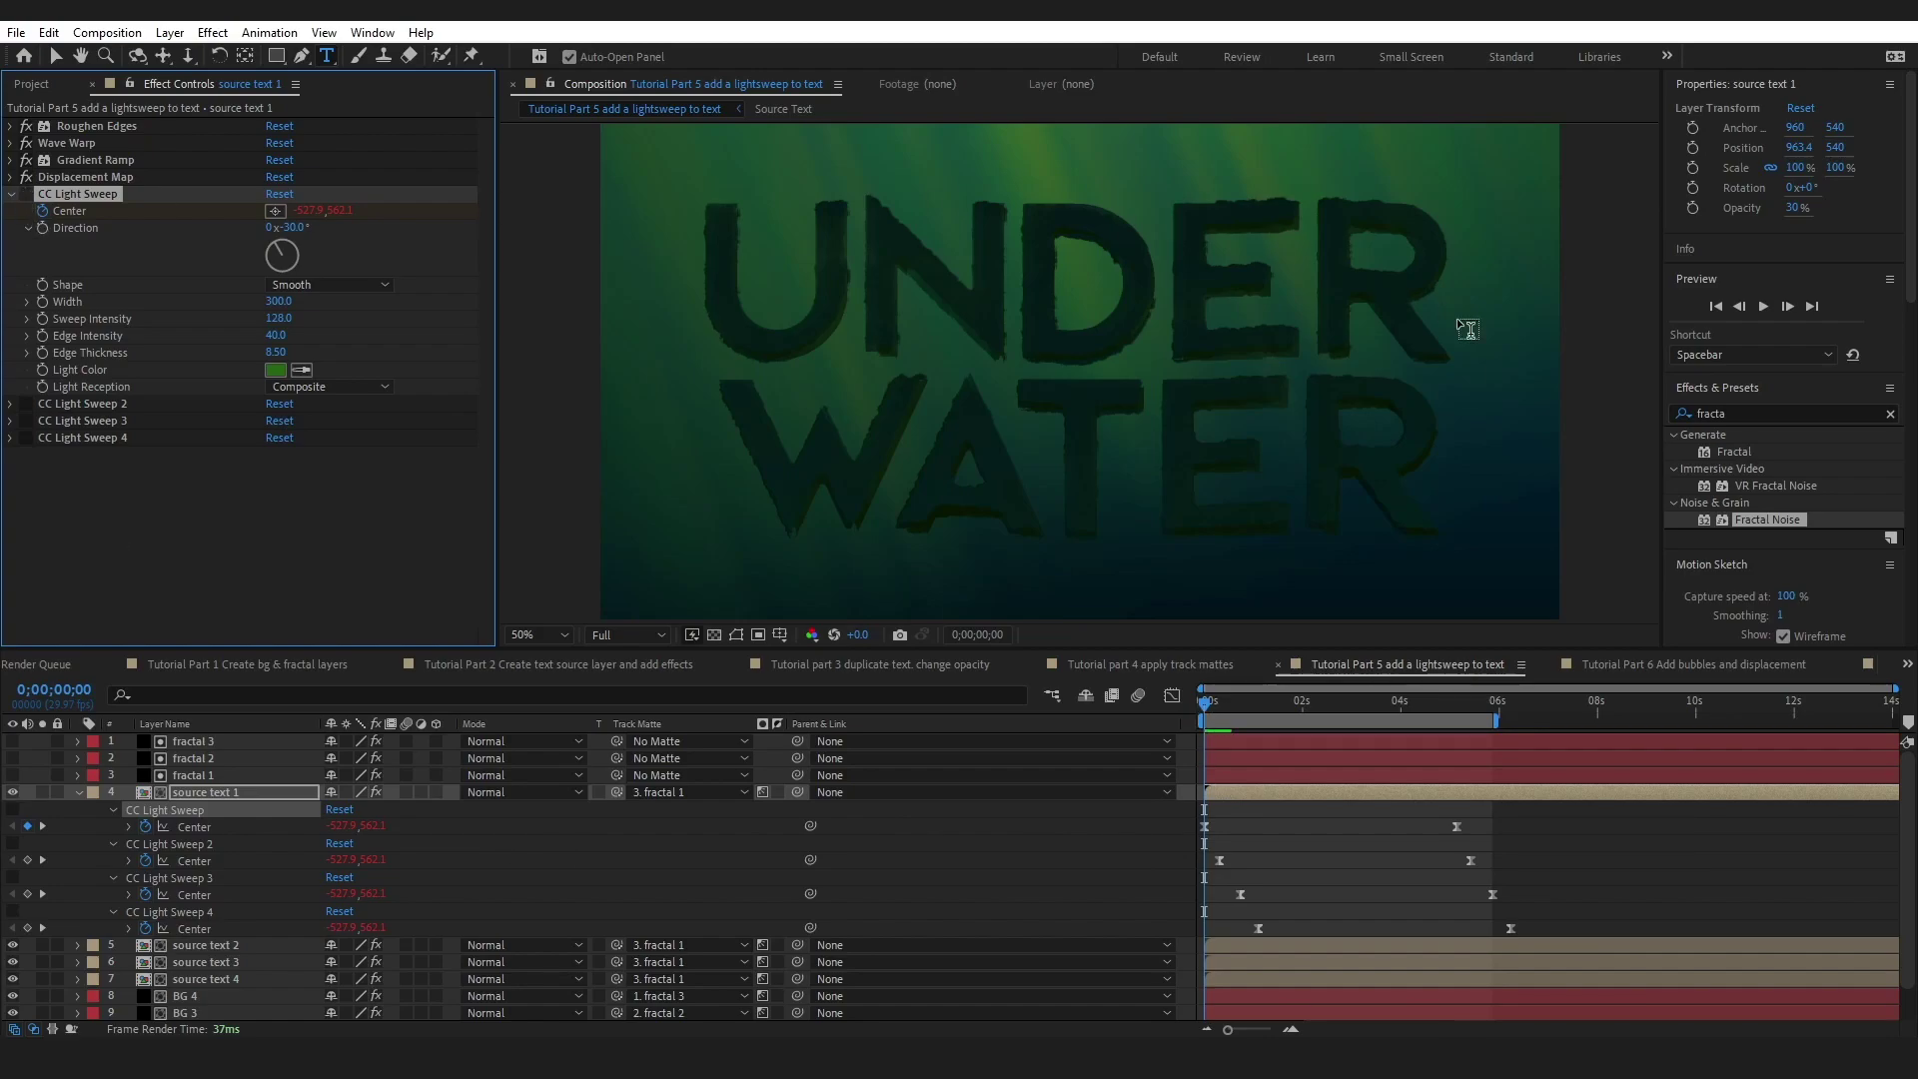
- Search the effects for "light sw" and add another CC Light Sweep effect to the source text 1 layer
{"action": "left_click", "coordinate": [1737, 413]}
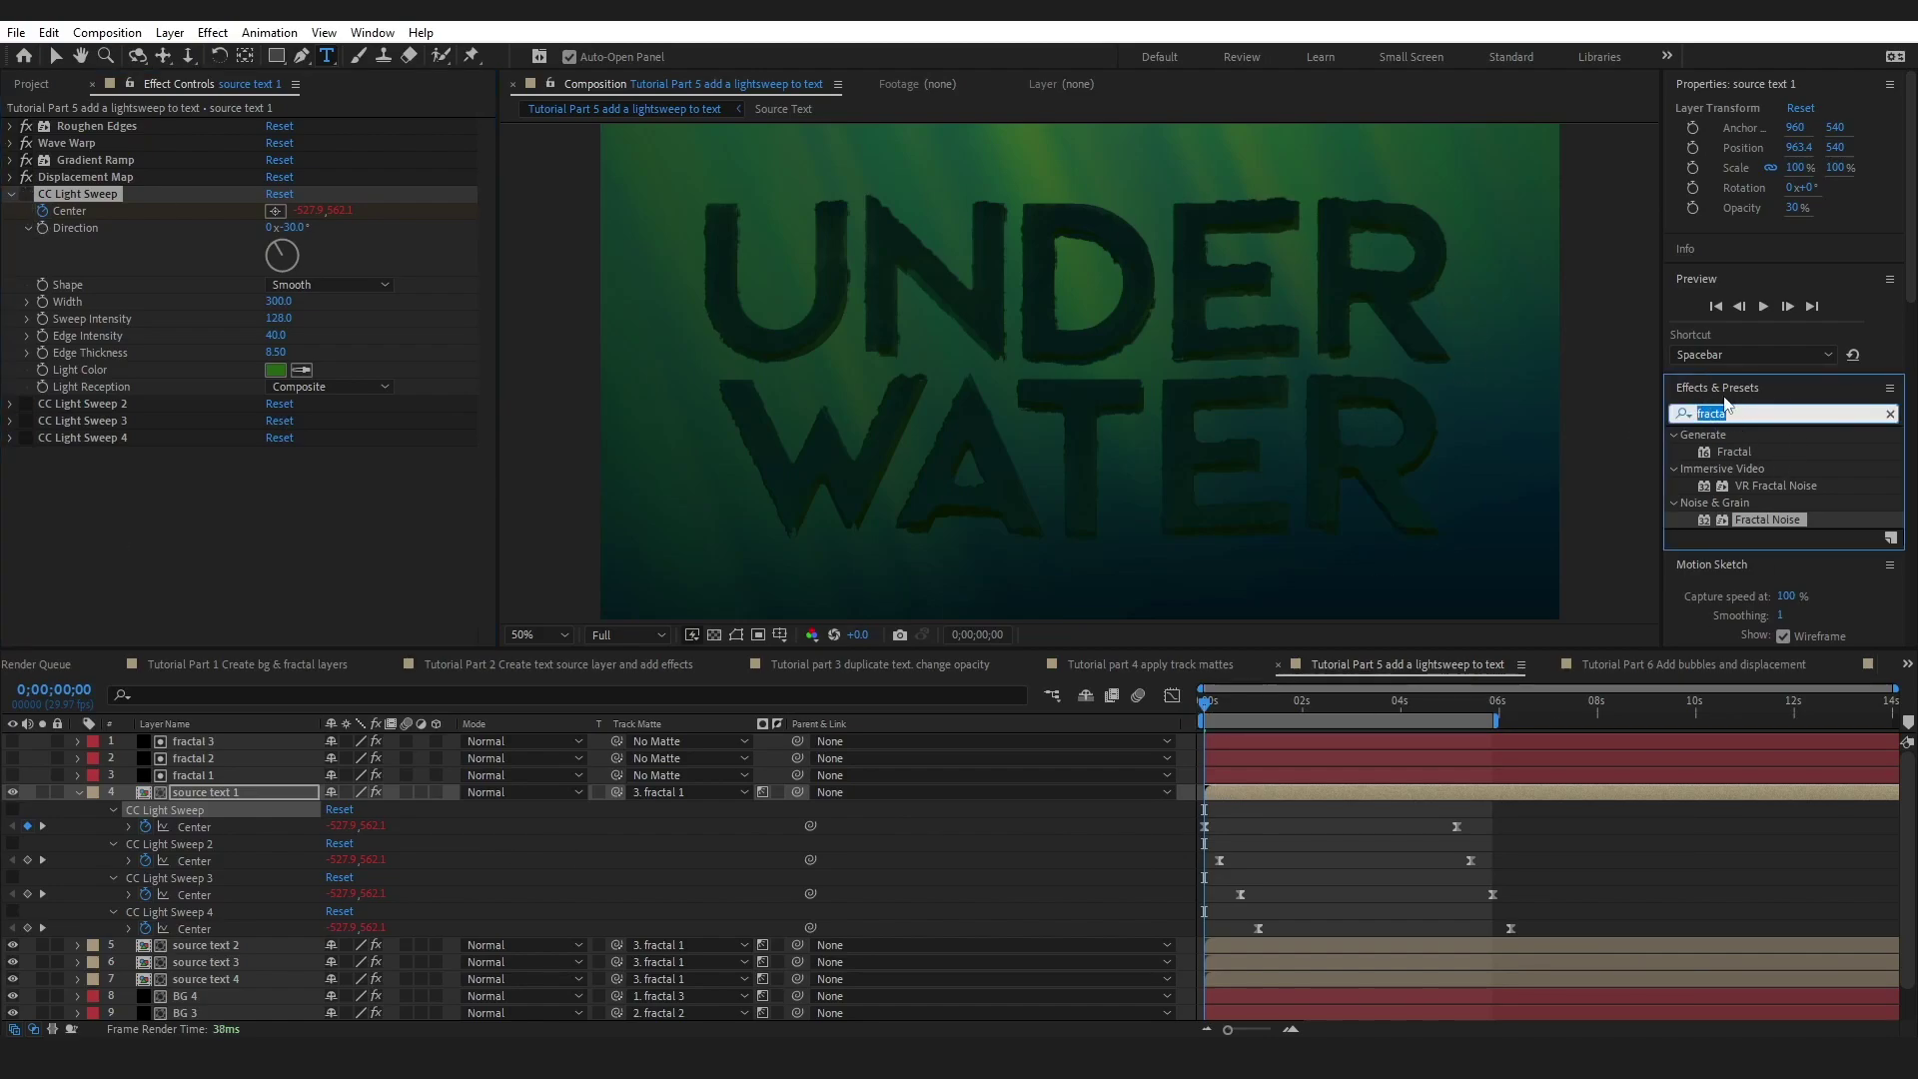
{"action": "key", "text": "BackSpace"}
{"action": "type", "text": "light"}
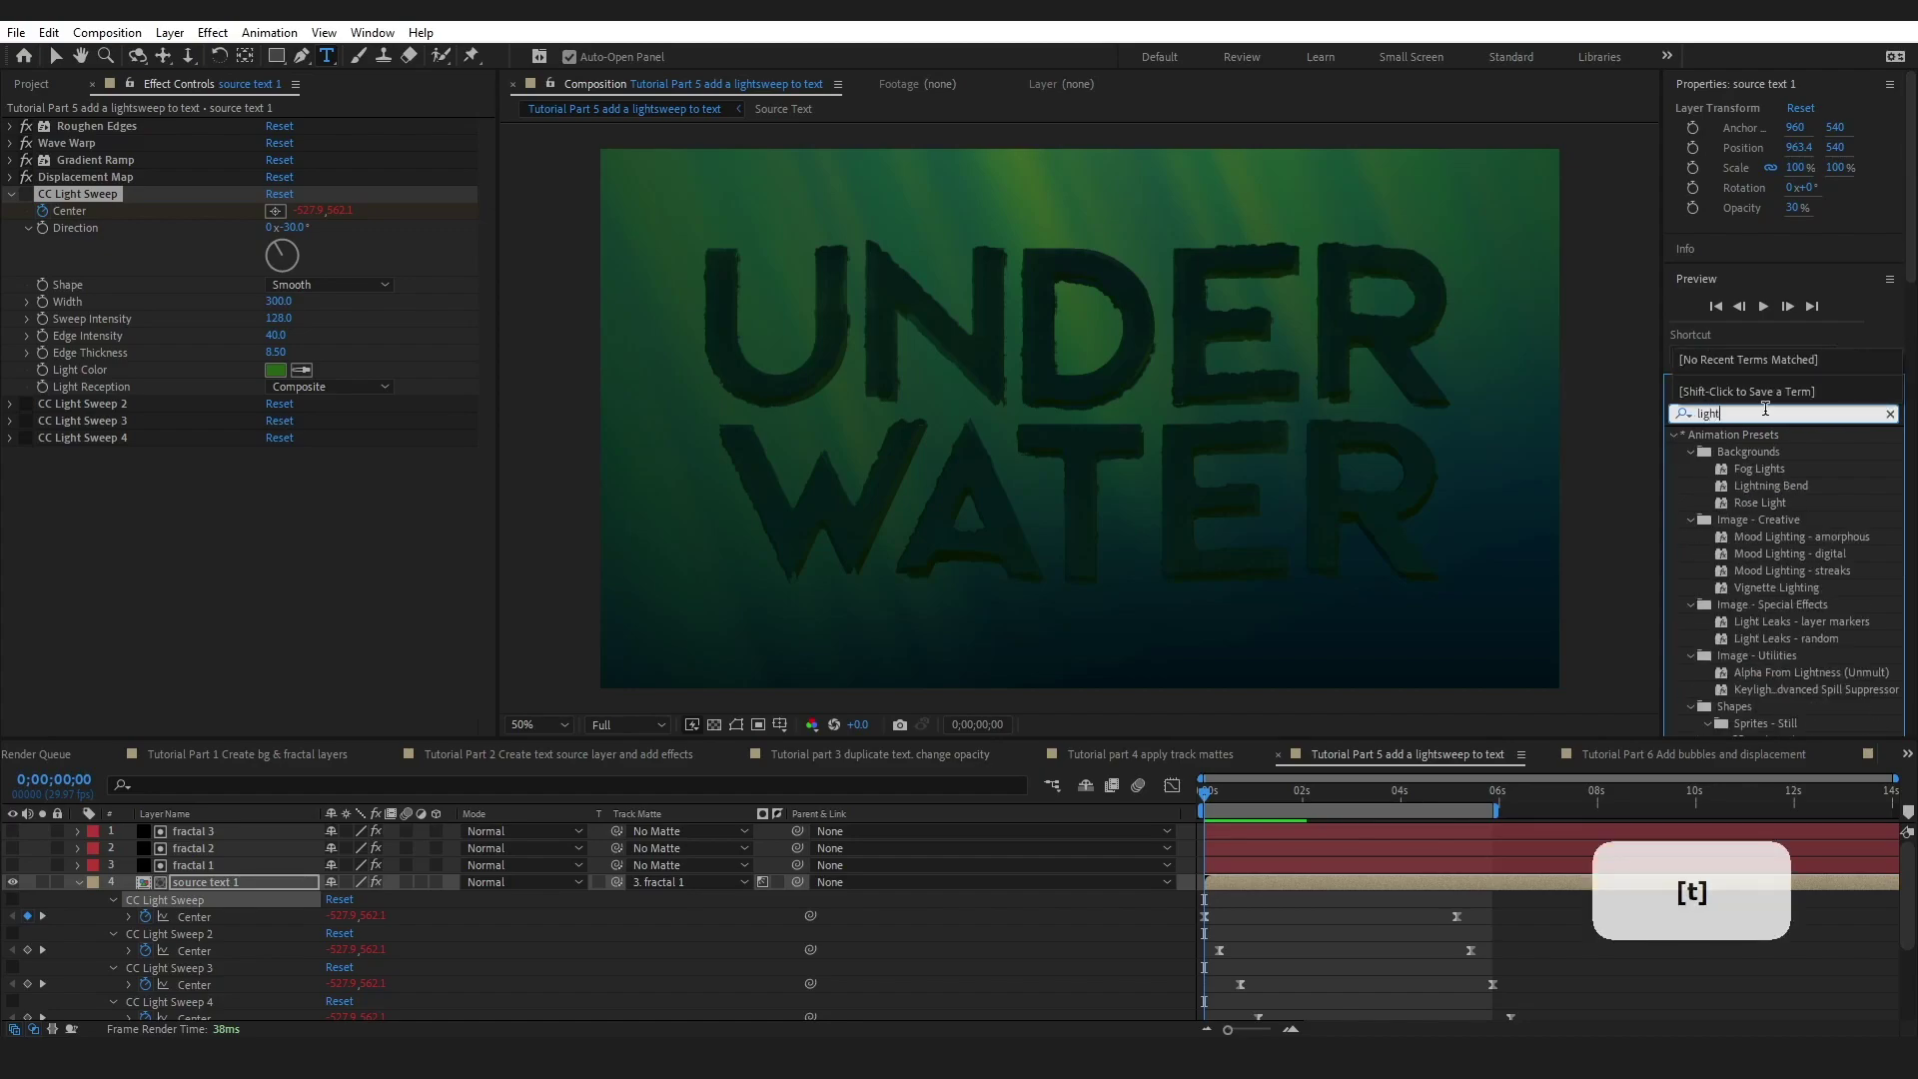
{"action": "type", "text": " sw"}
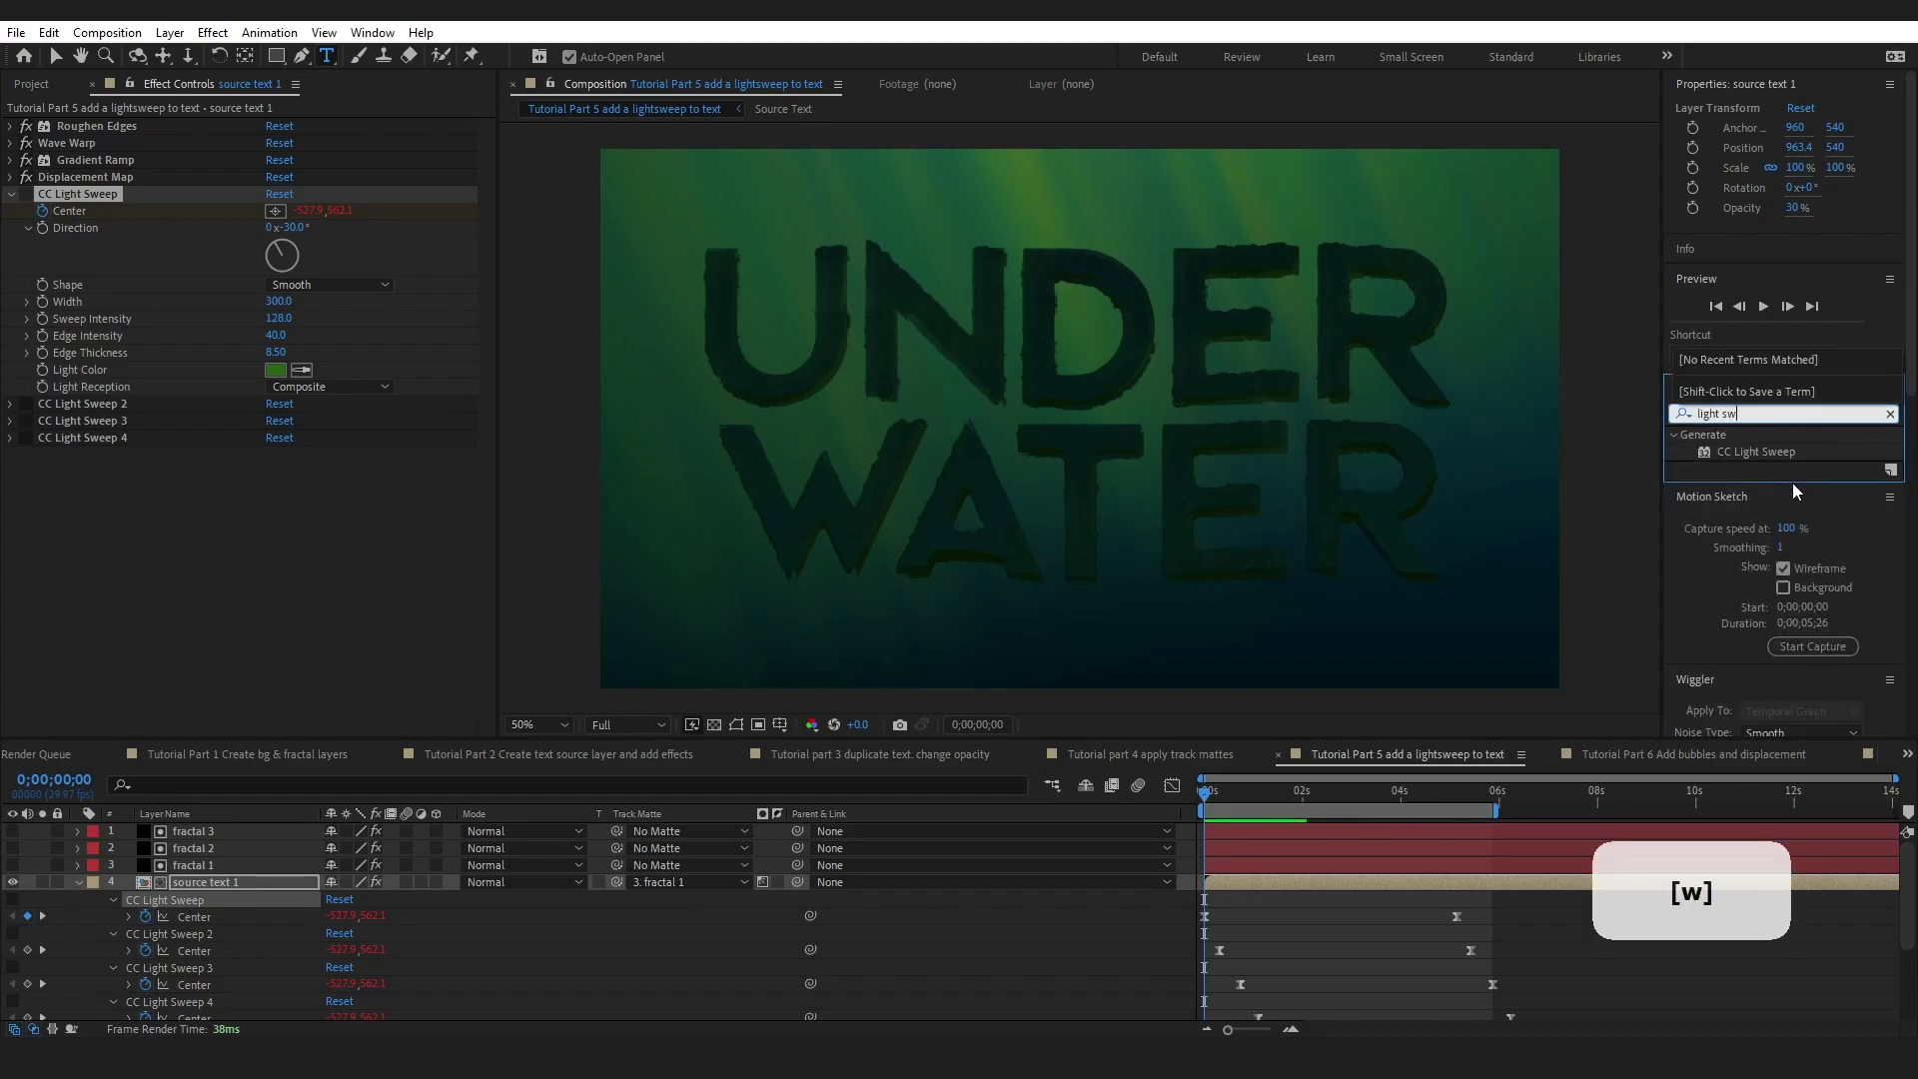
{"action": "left_click", "coordinate": [1757, 452]}
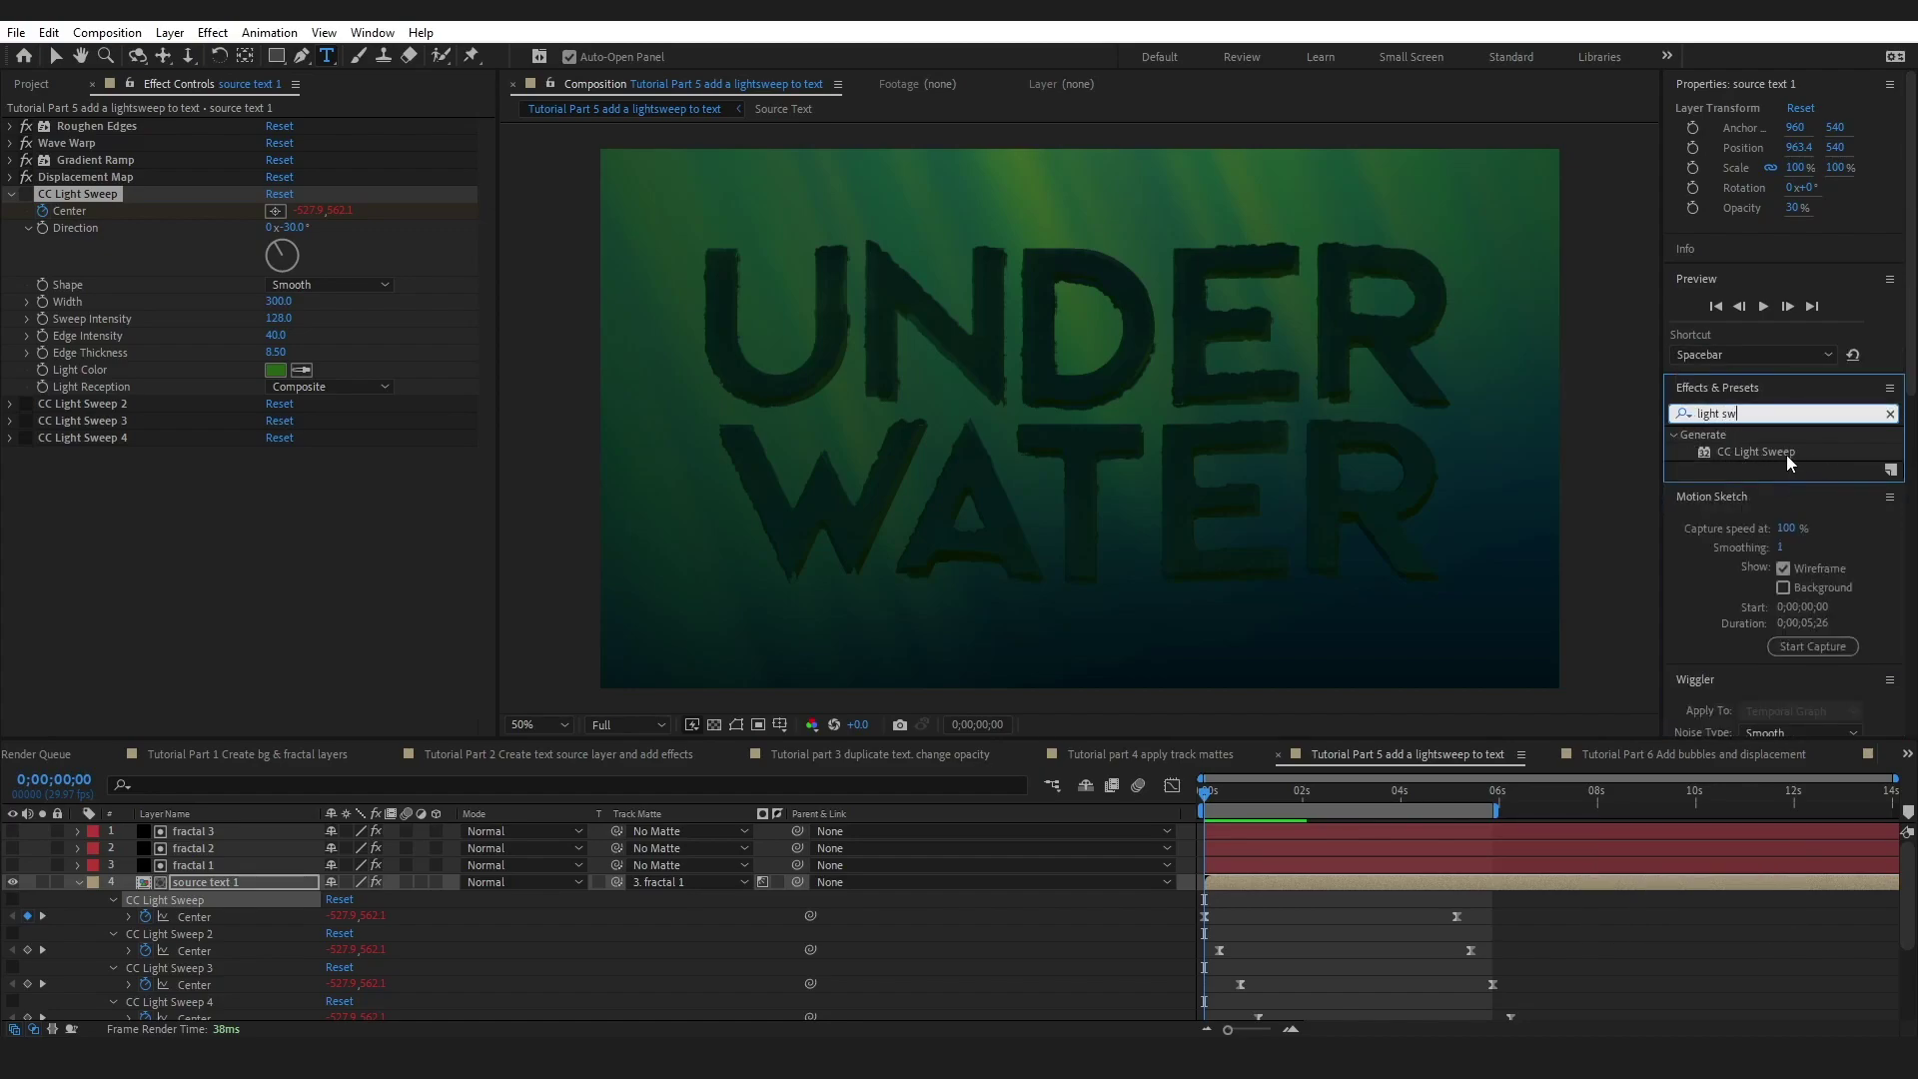
{"action": "key", "text": "Delete"}
{"action": "left_click_drag", "start_coordinate": [1756, 453], "coordinate": [235, 549]}
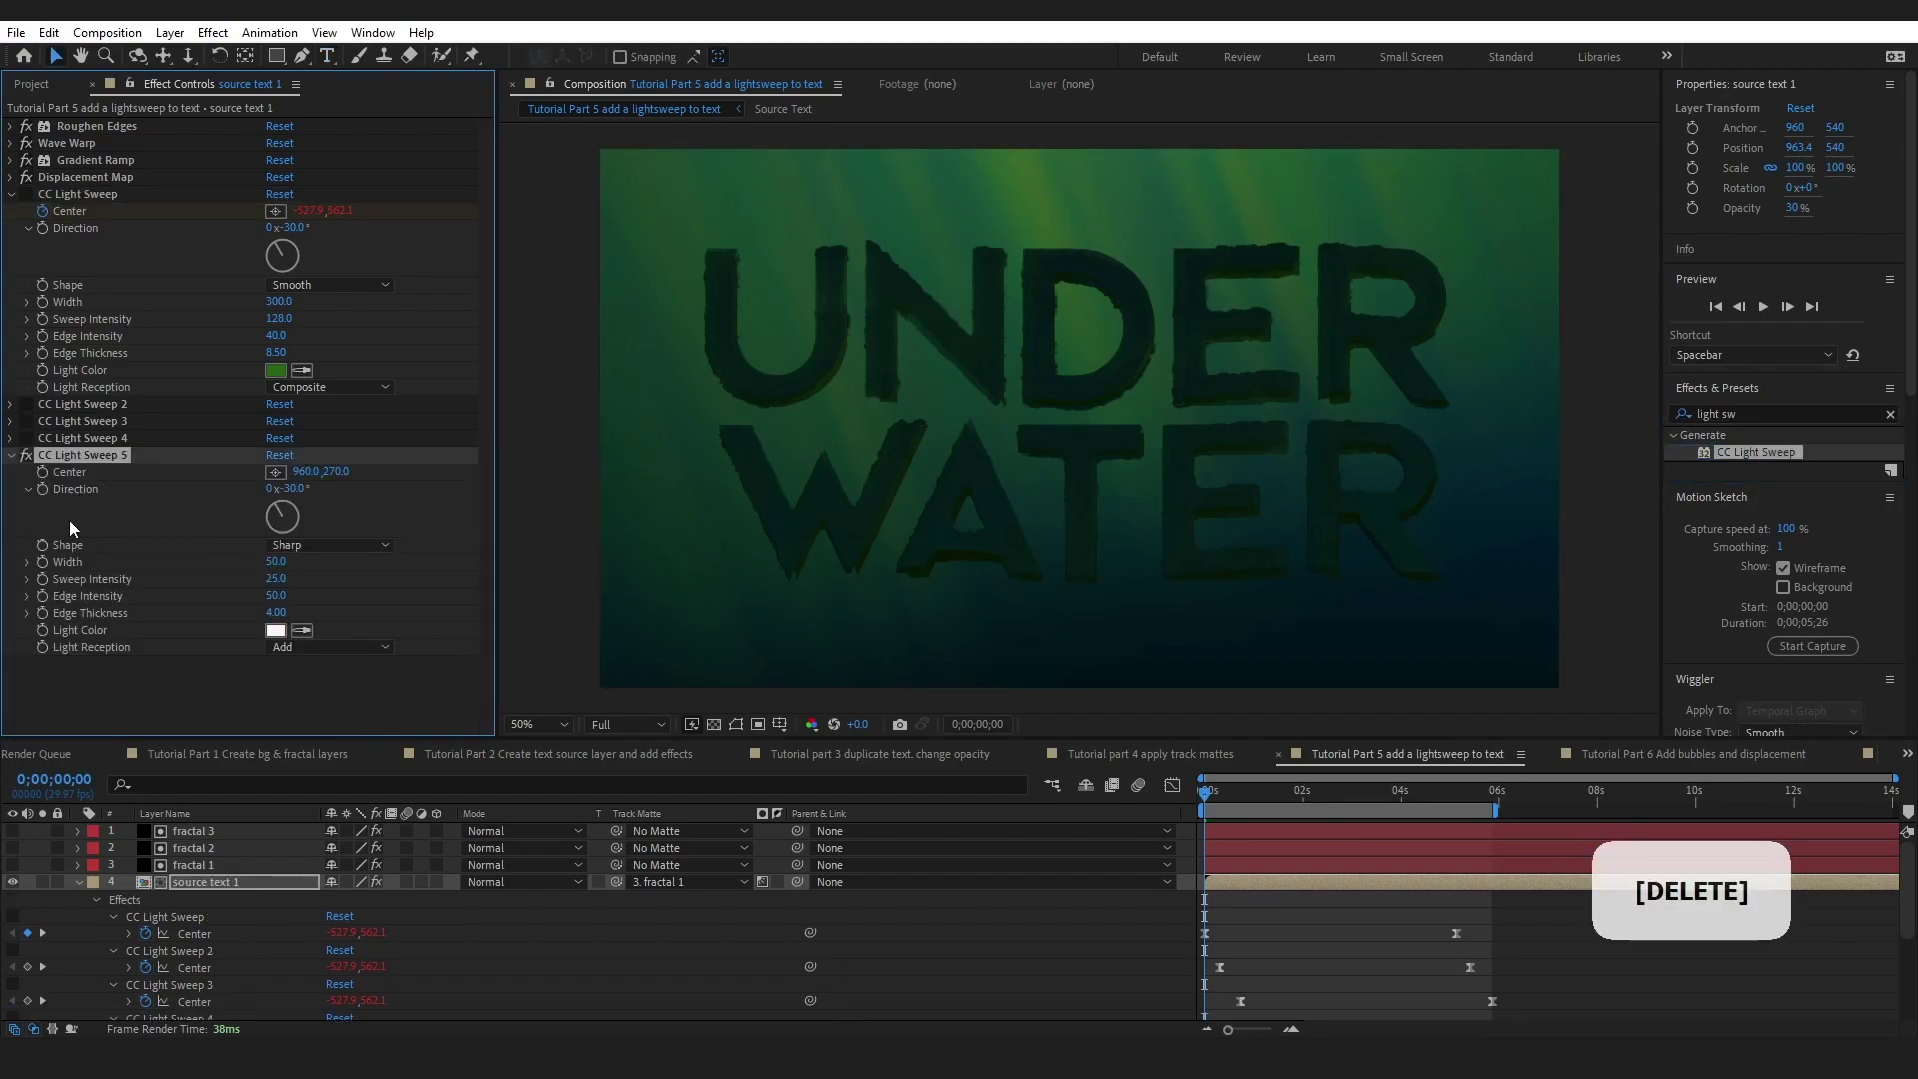
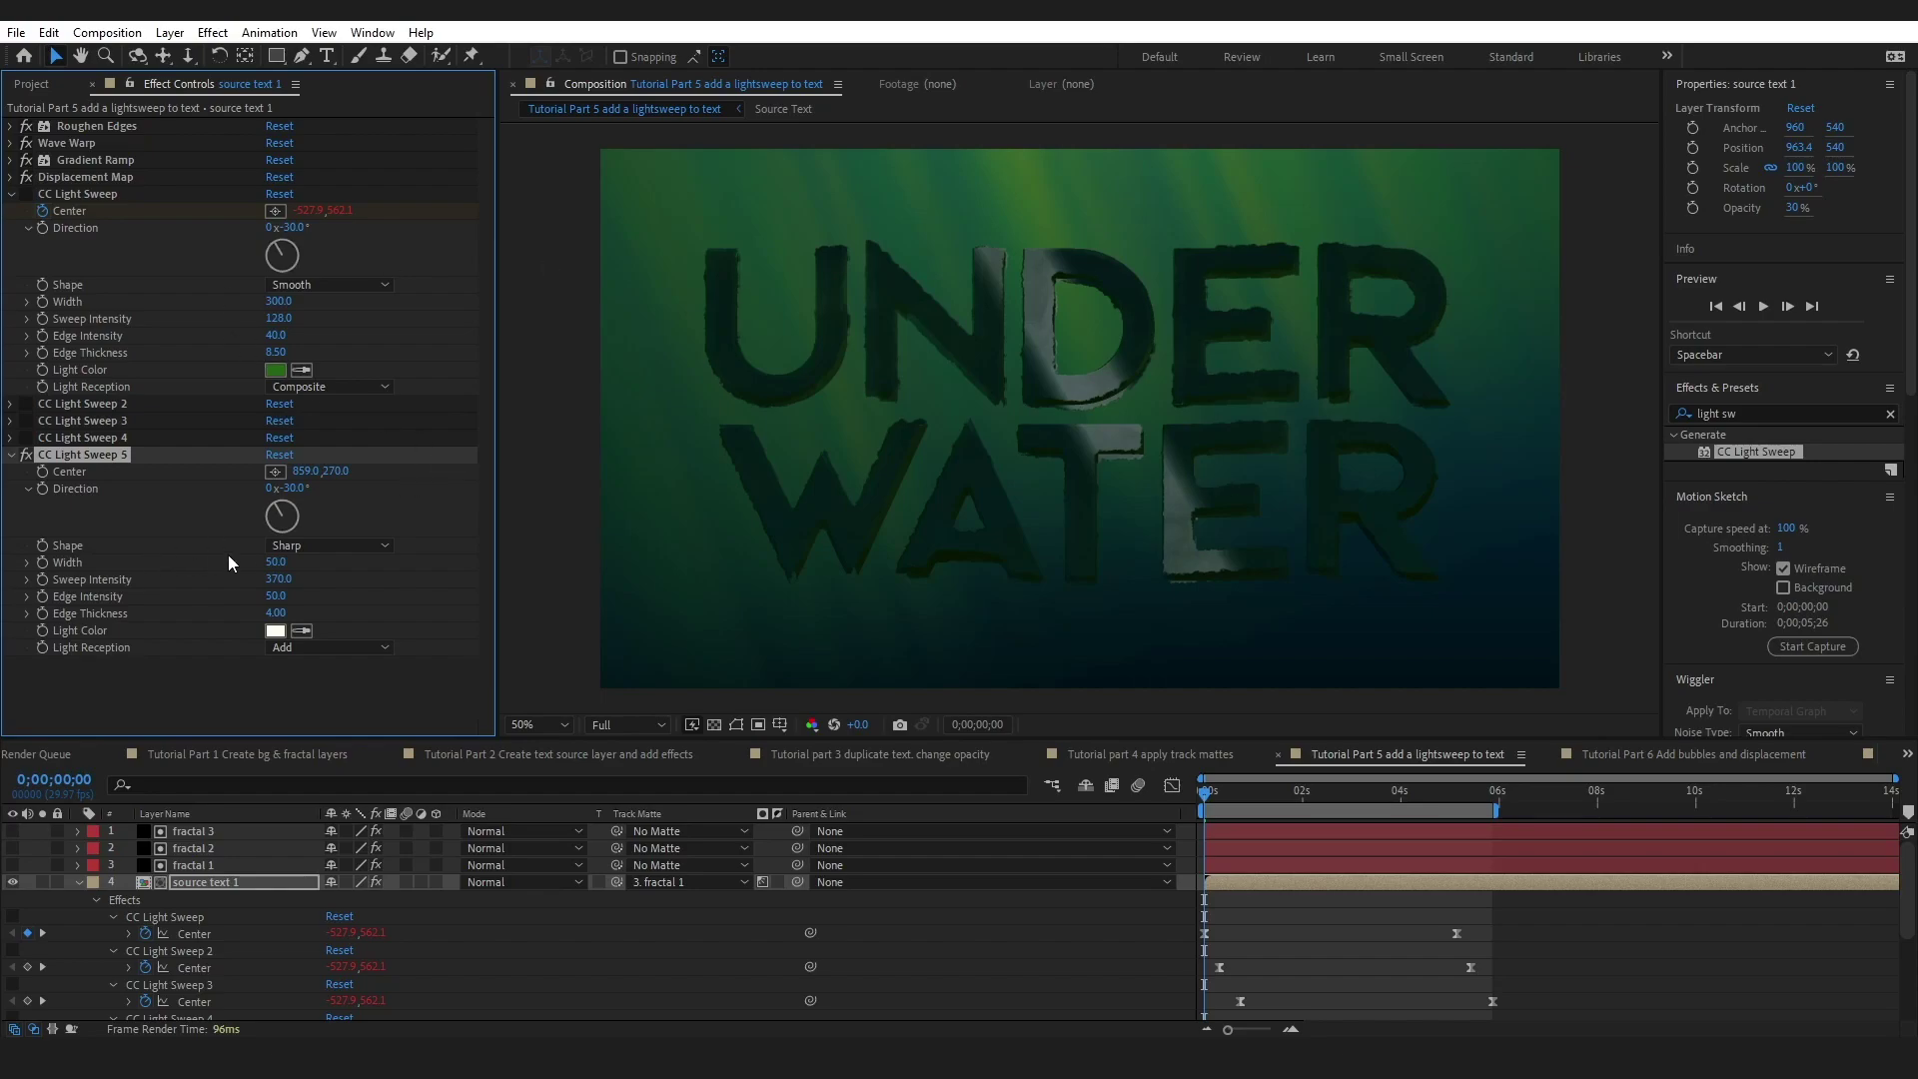
- Set the newest CC Light Sweep on source text 1 to direction -25°, Linear shape, width 116, sweep intensity 14 and edge intensity 500
{"action": "left_click_drag", "start_coordinate": [278, 487], "coordinate": [298, 483]}
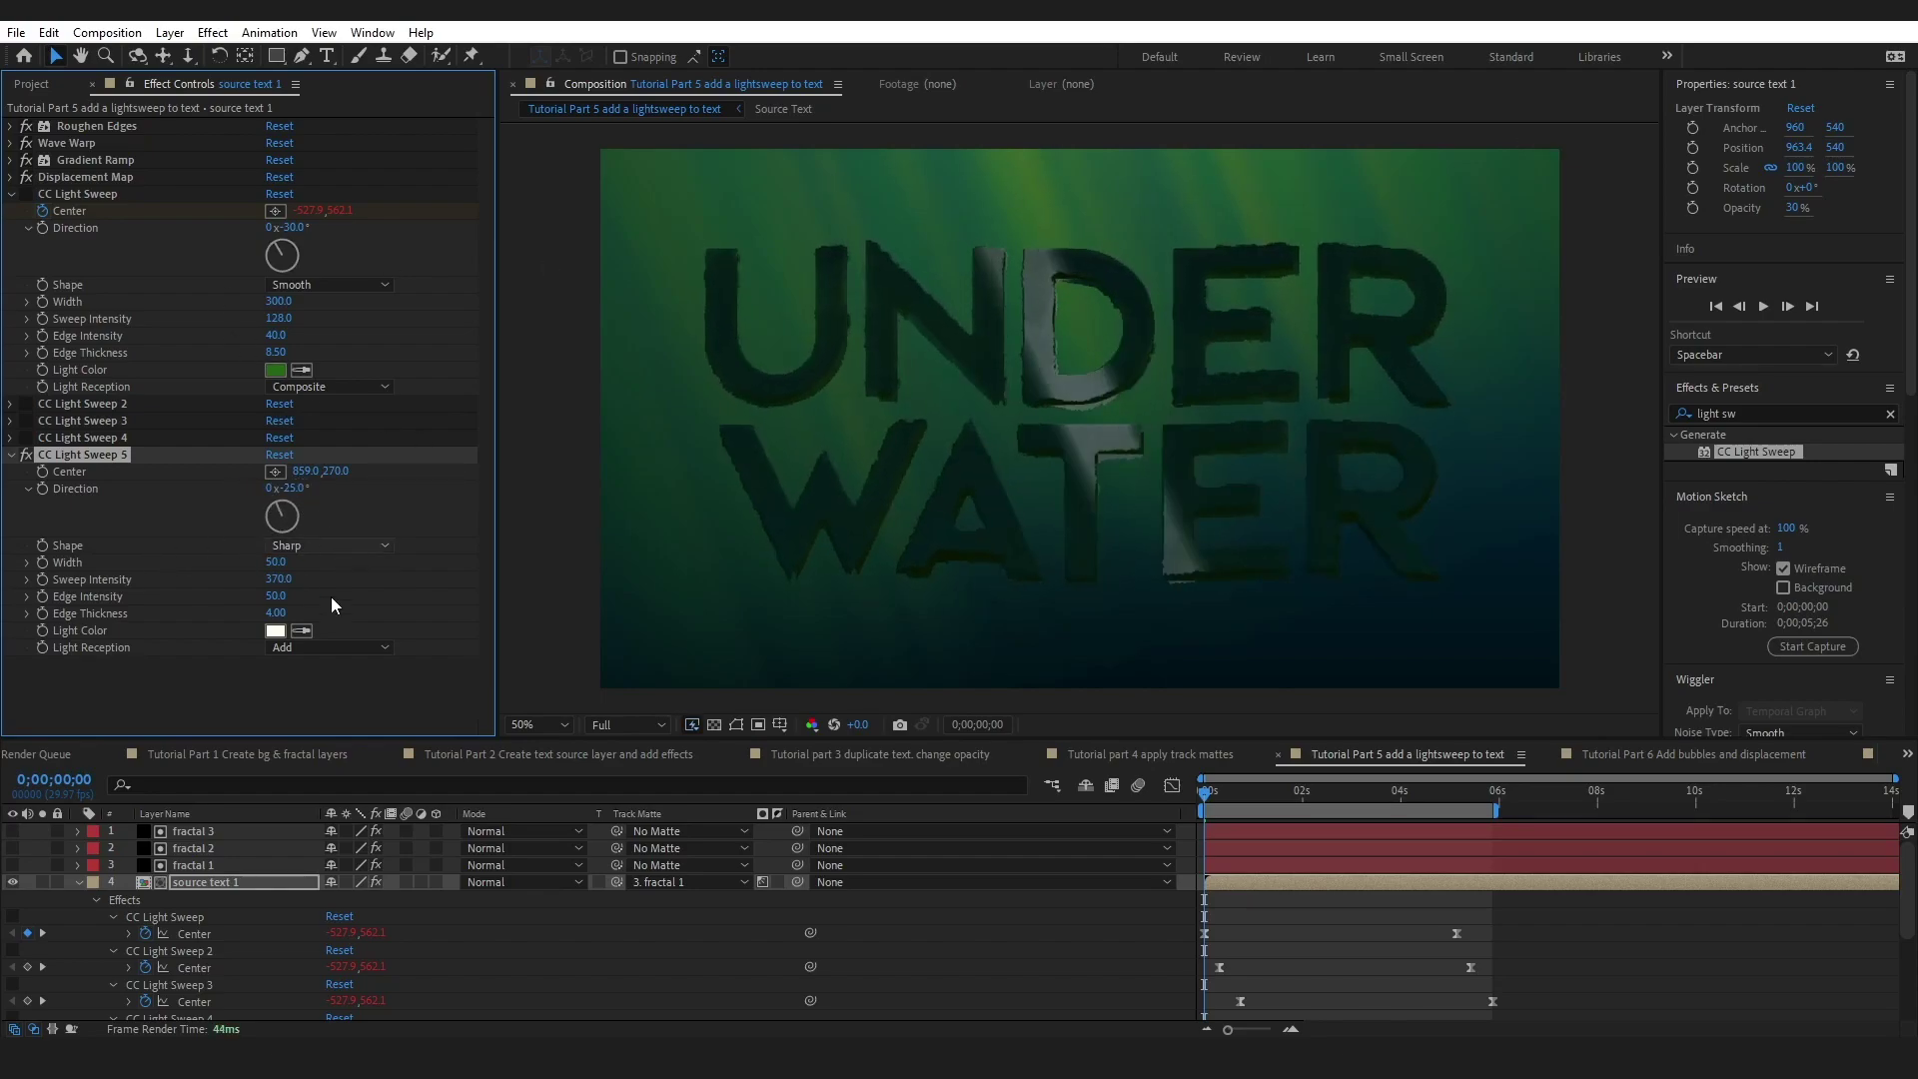
{"action": "left_click", "coordinate": [308, 548]}
{"action": "left_click", "coordinate": [320, 587]}
{"action": "left_click", "coordinate": [319, 548]}
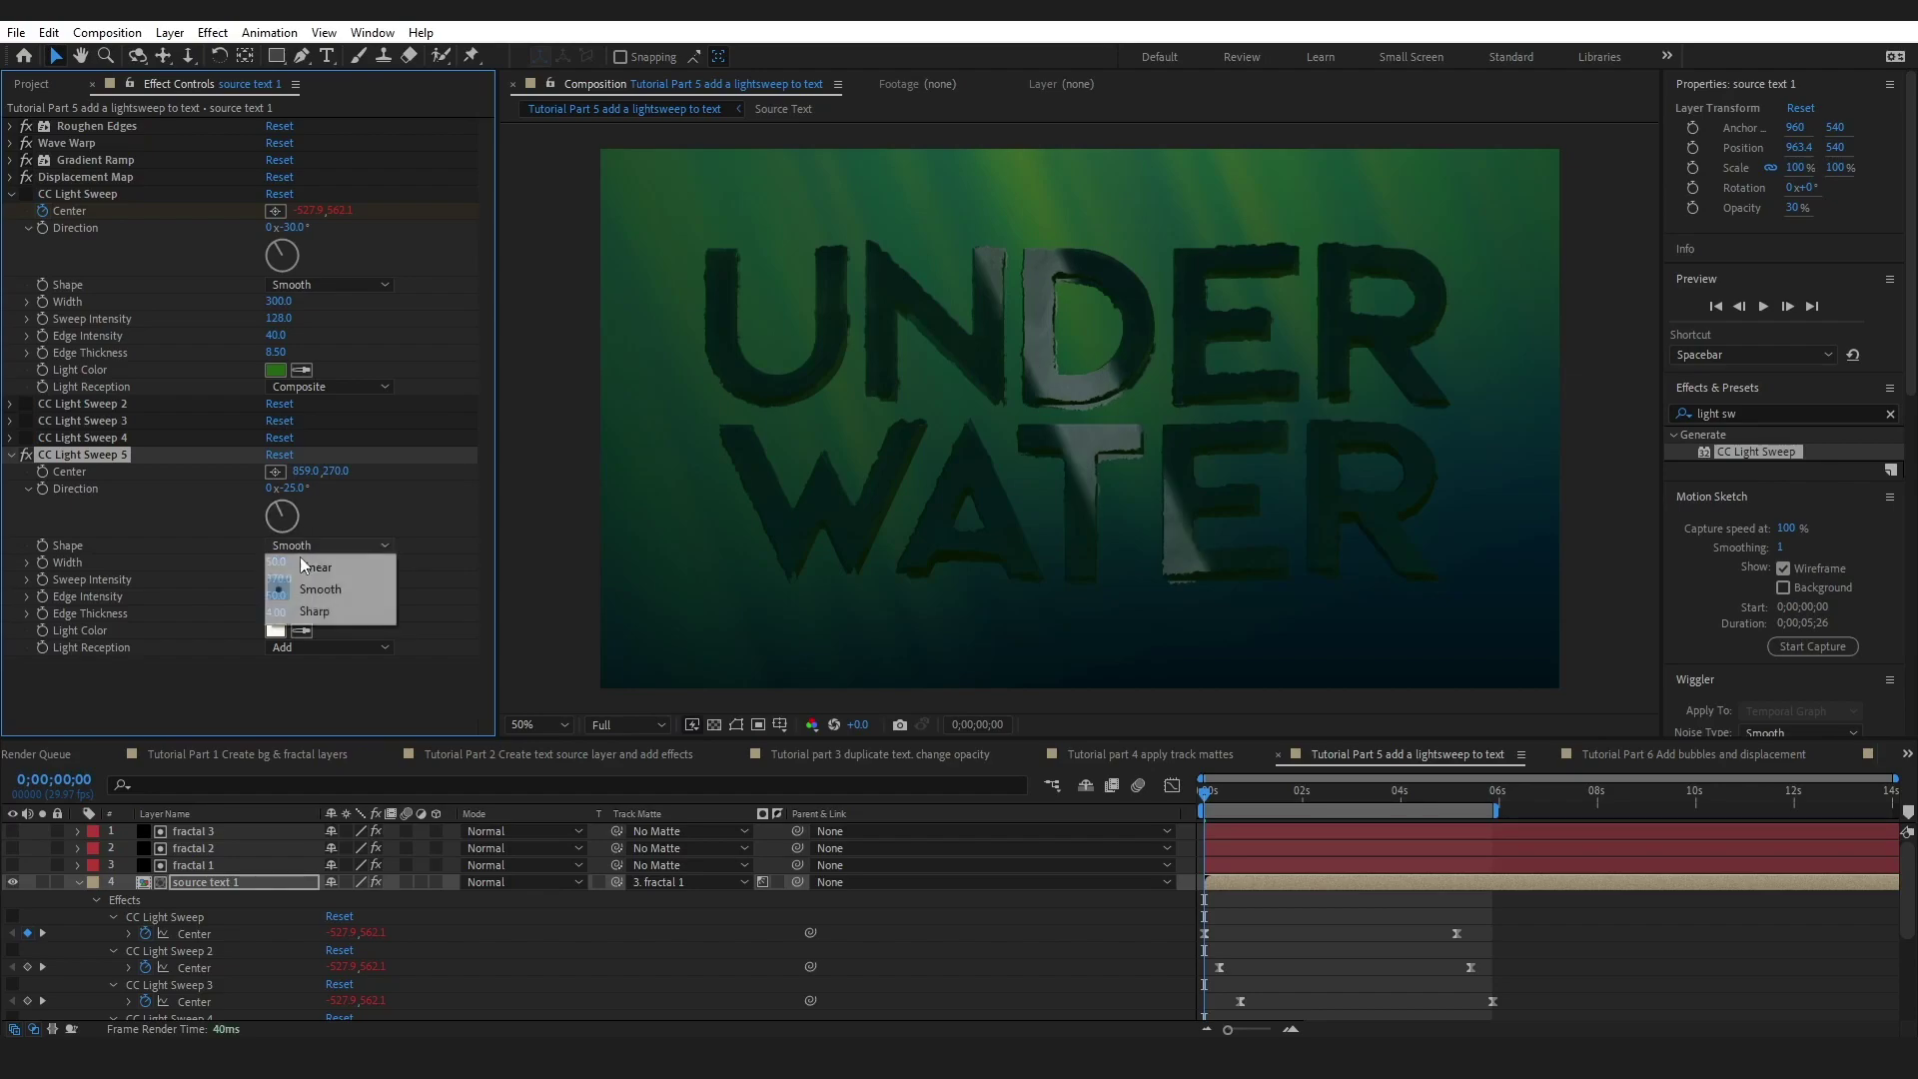
{"action": "left_click", "coordinate": [318, 566]}
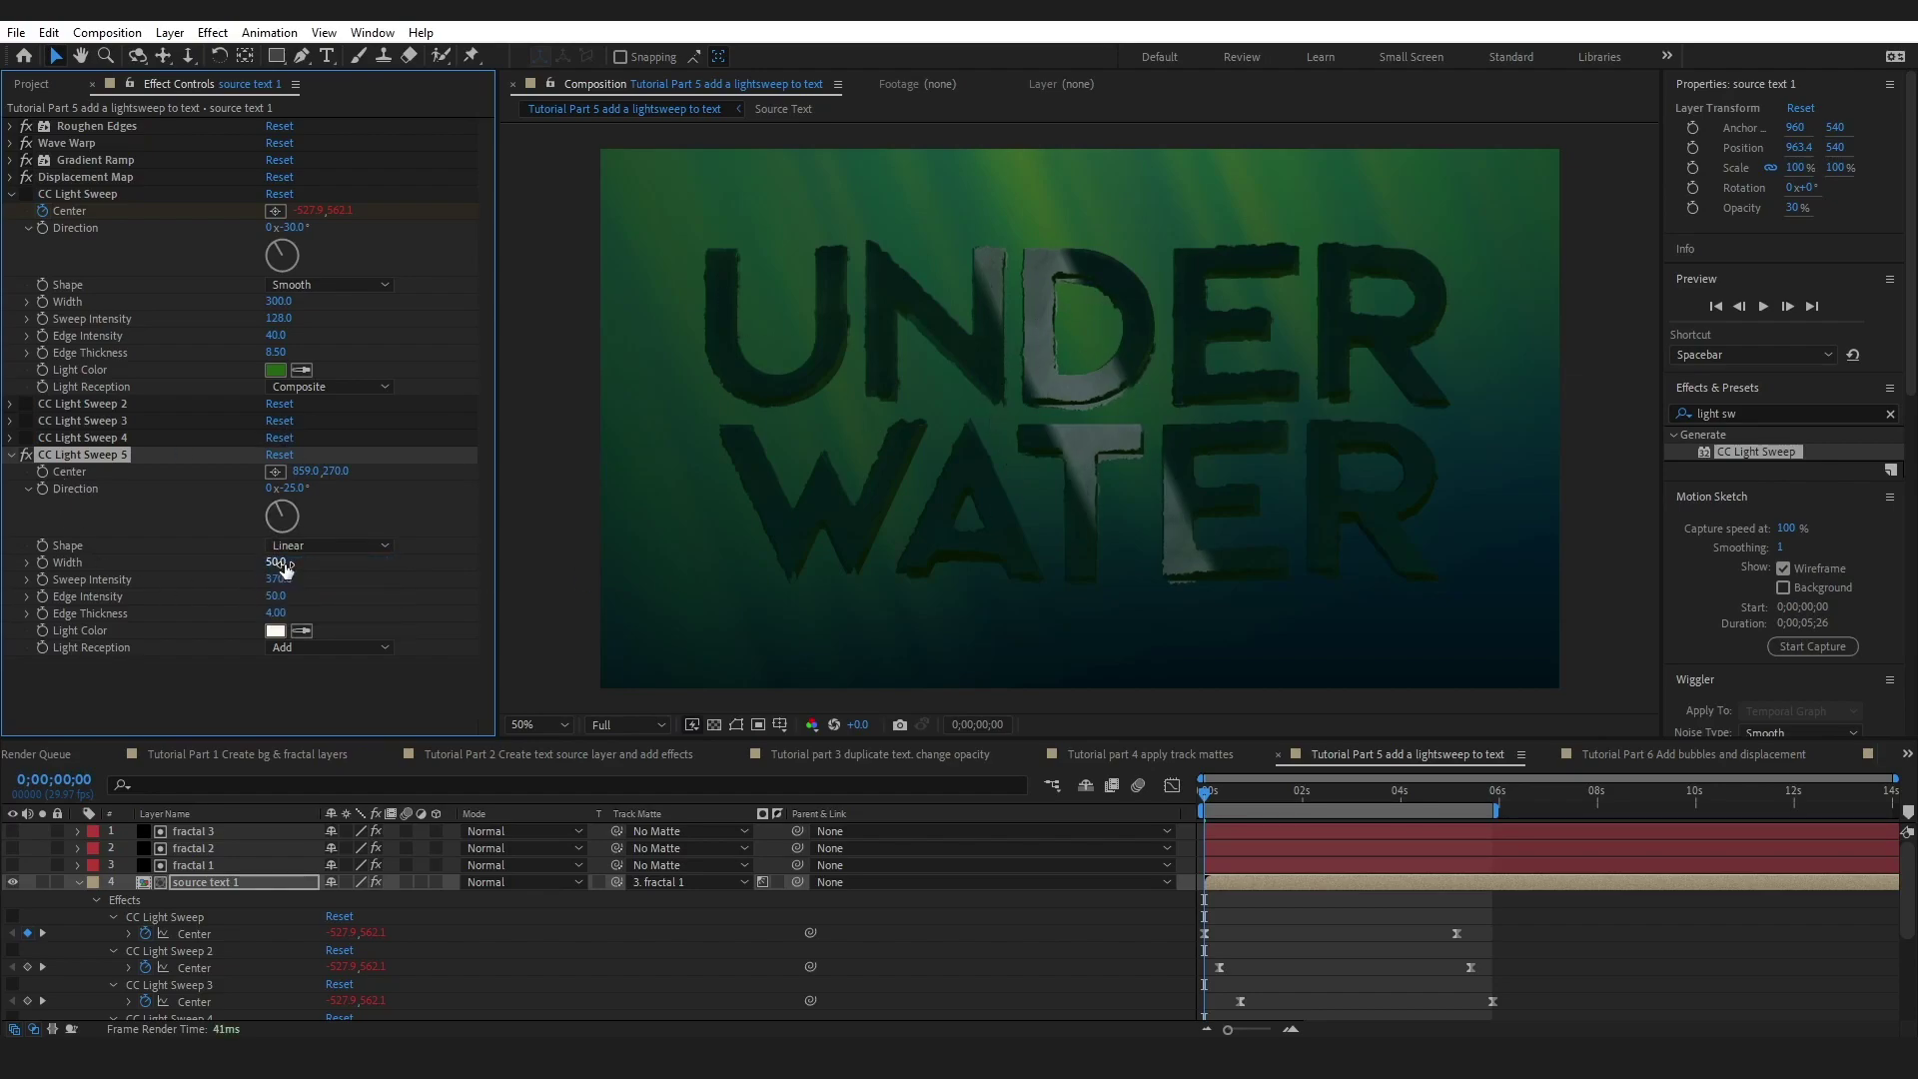
{"action": "left_click_drag", "start_coordinate": [278, 566], "coordinate": [1305, 590]}
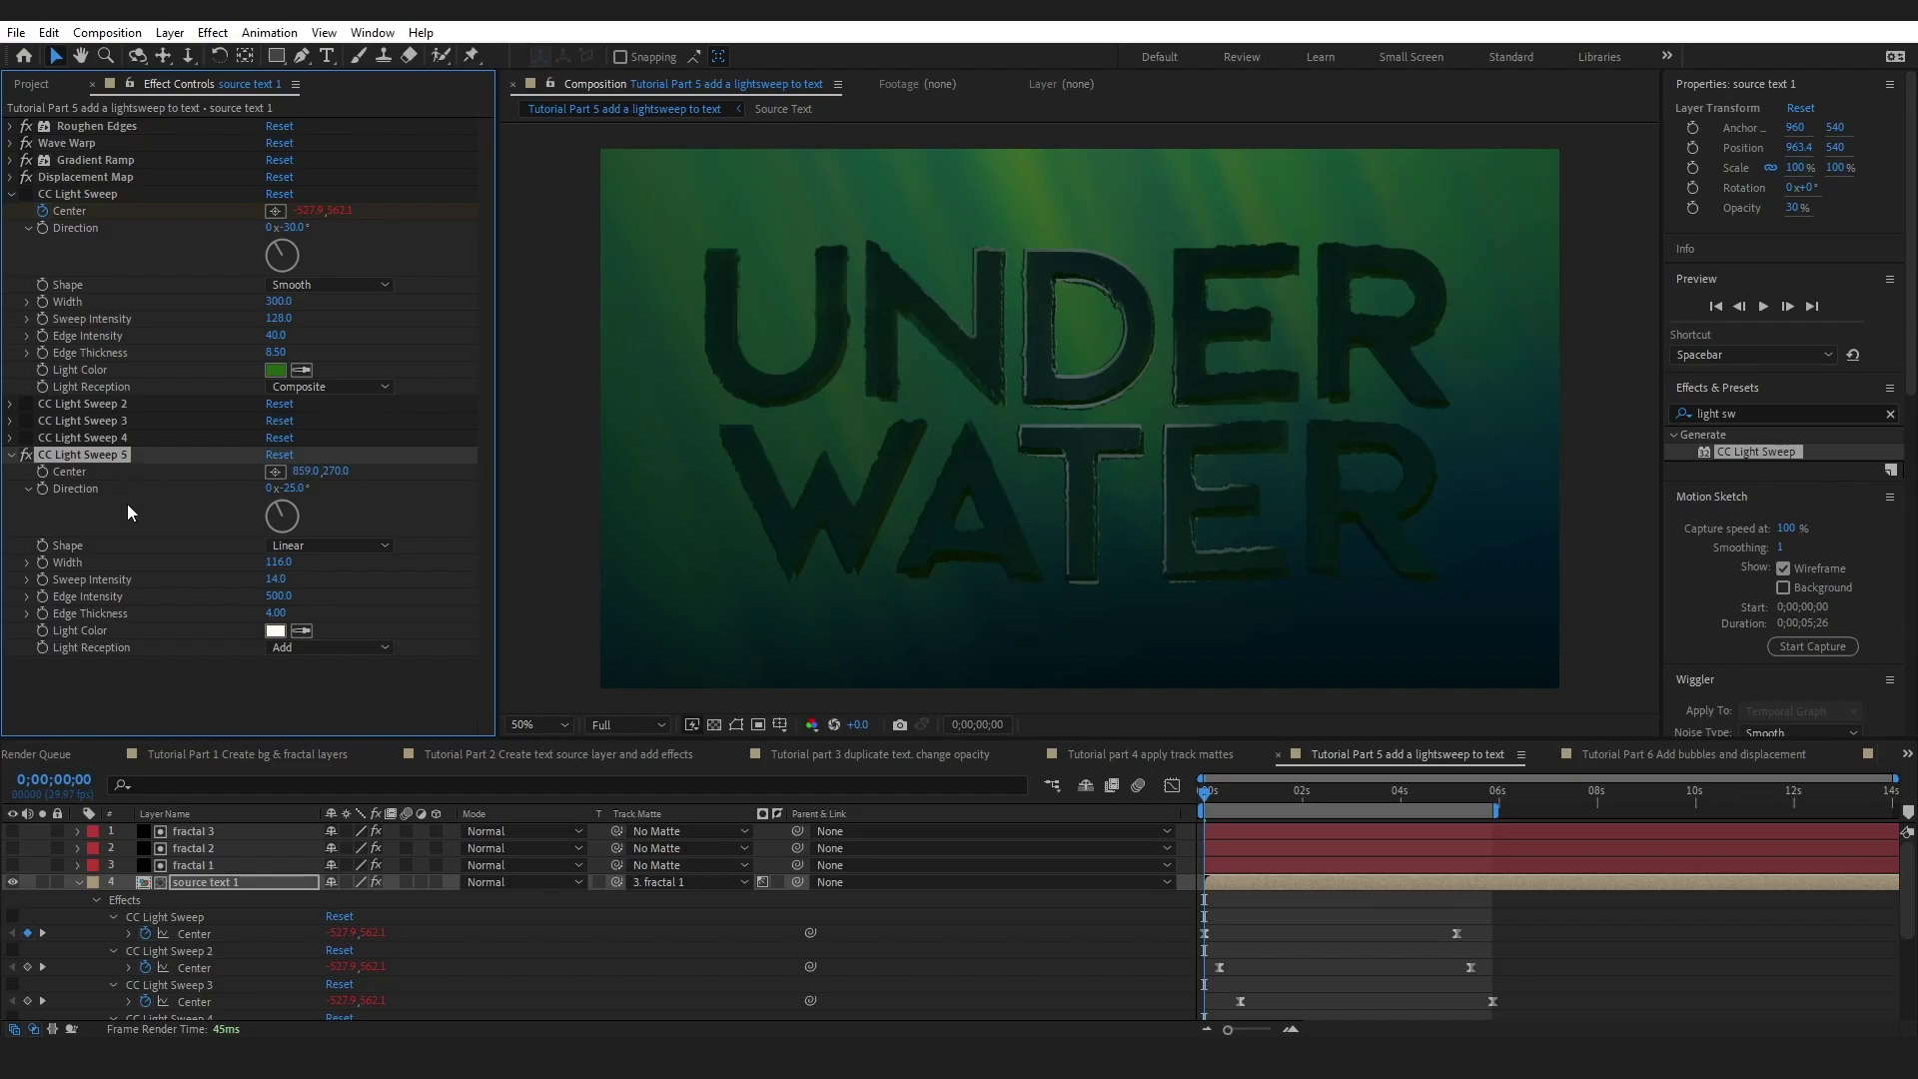
- Create a black solid layer above source text 1 and paste a copy of the newest CC Light Sweep effect onto it
{"action": "left_click", "coordinate": [169, 32]}
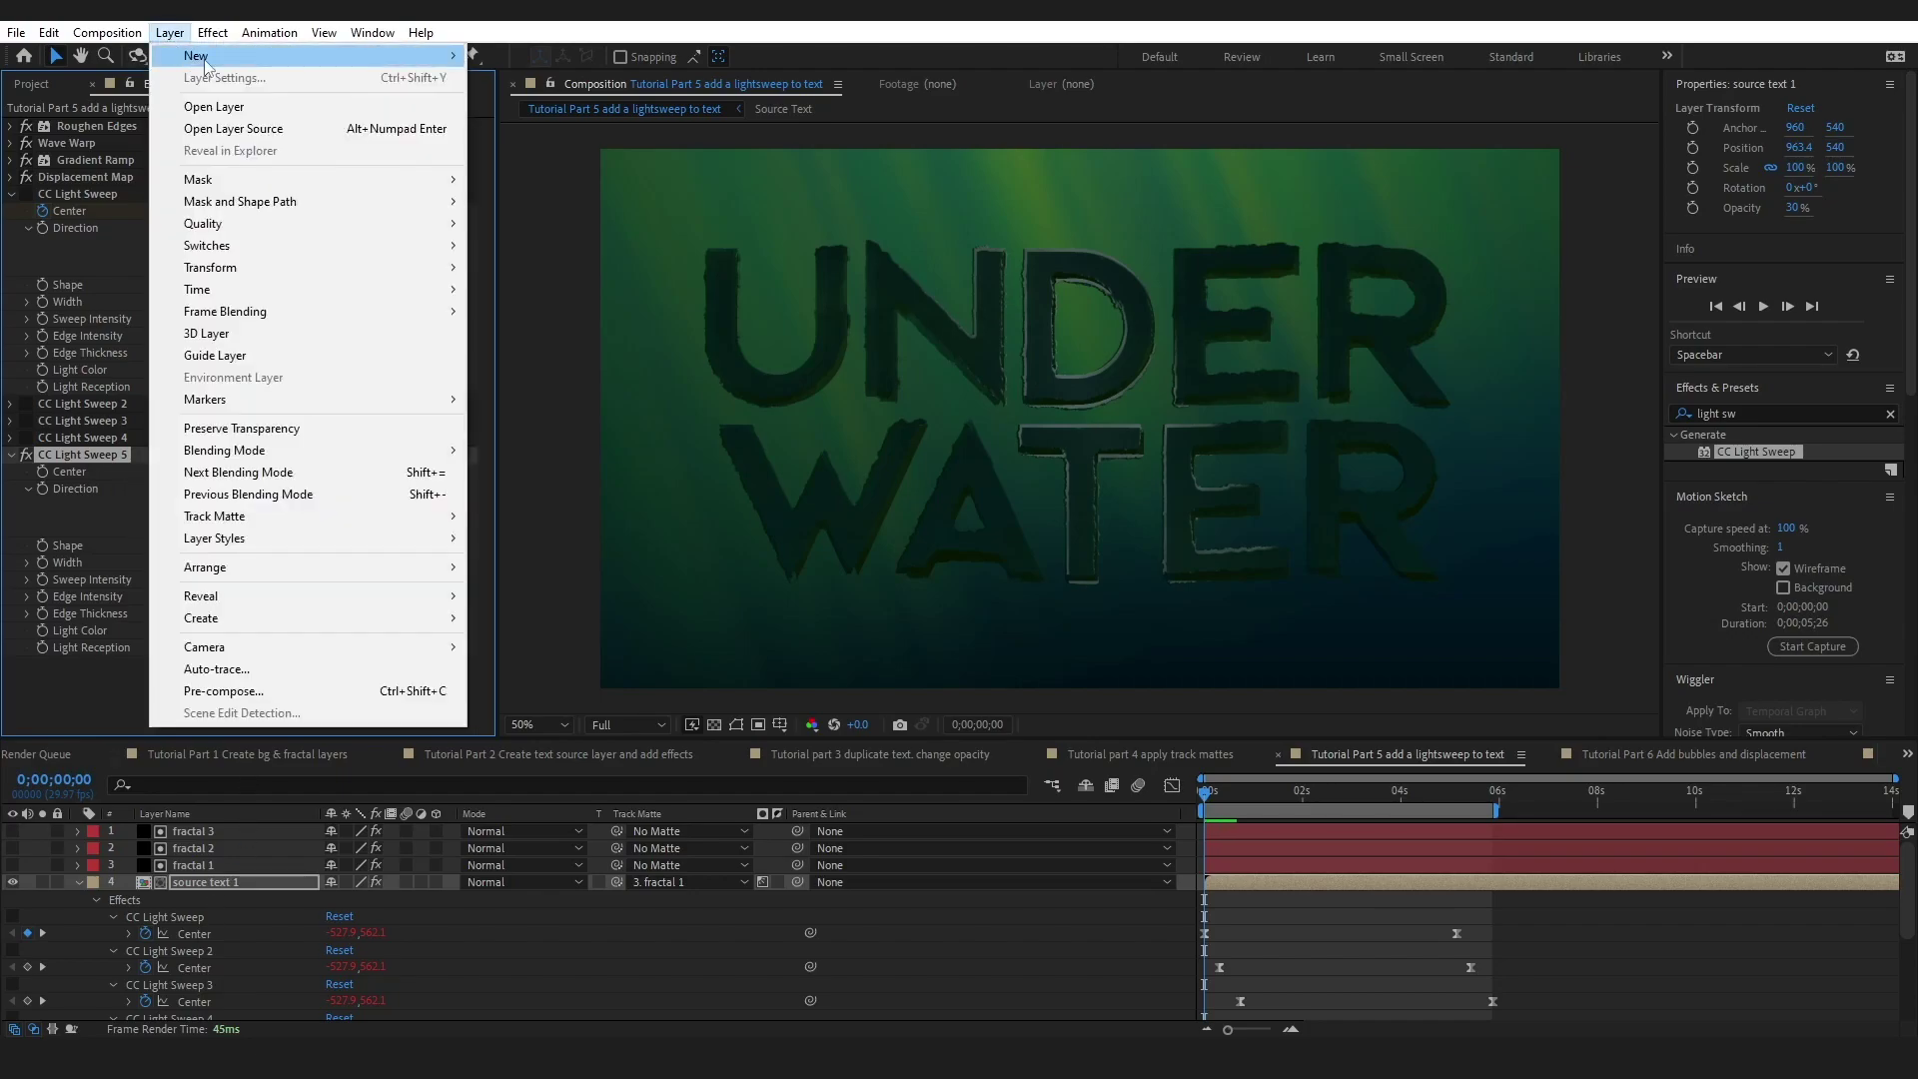
{"action": "mouse_move", "coordinate": [205, 62]}
{"action": "left_click", "coordinate": [690, 76]}
{"action": "left_click", "coordinate": [1346, 675]}
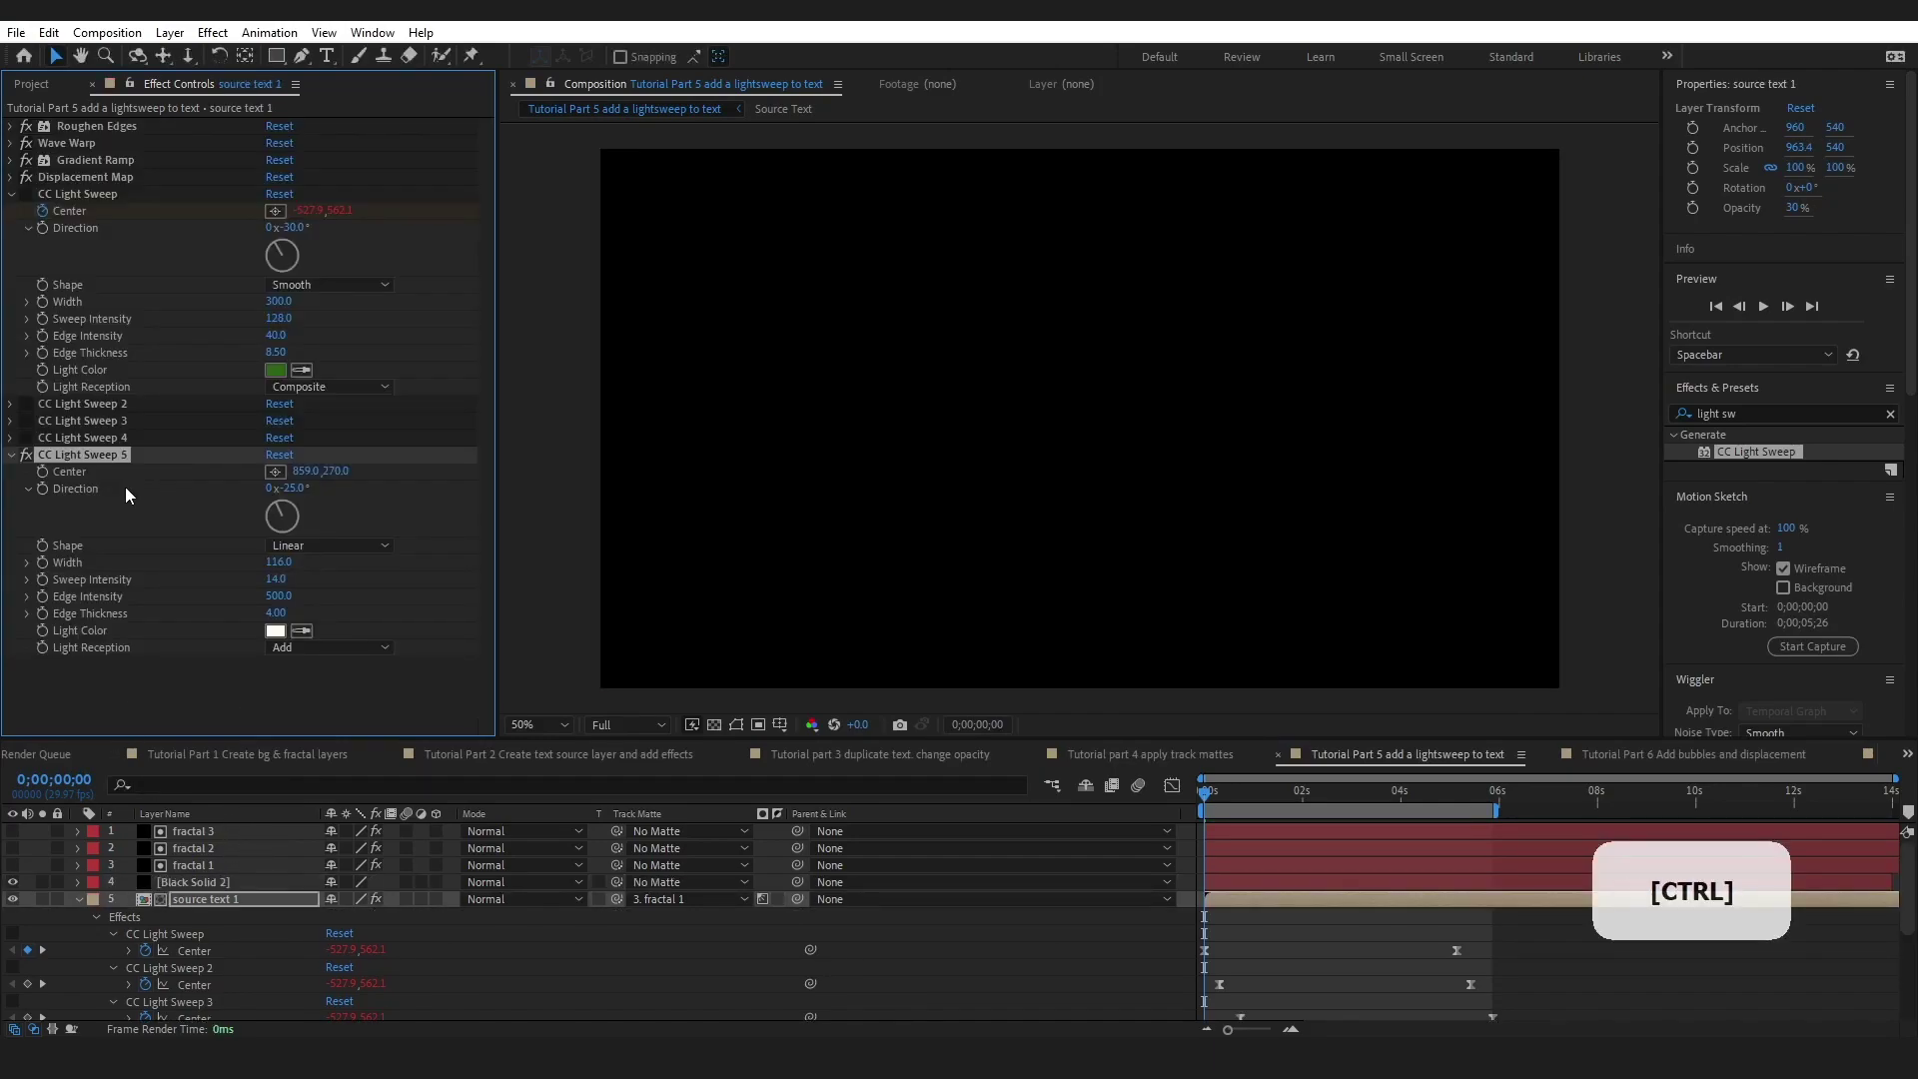
{"action": "left_click", "coordinate": [189, 889]}
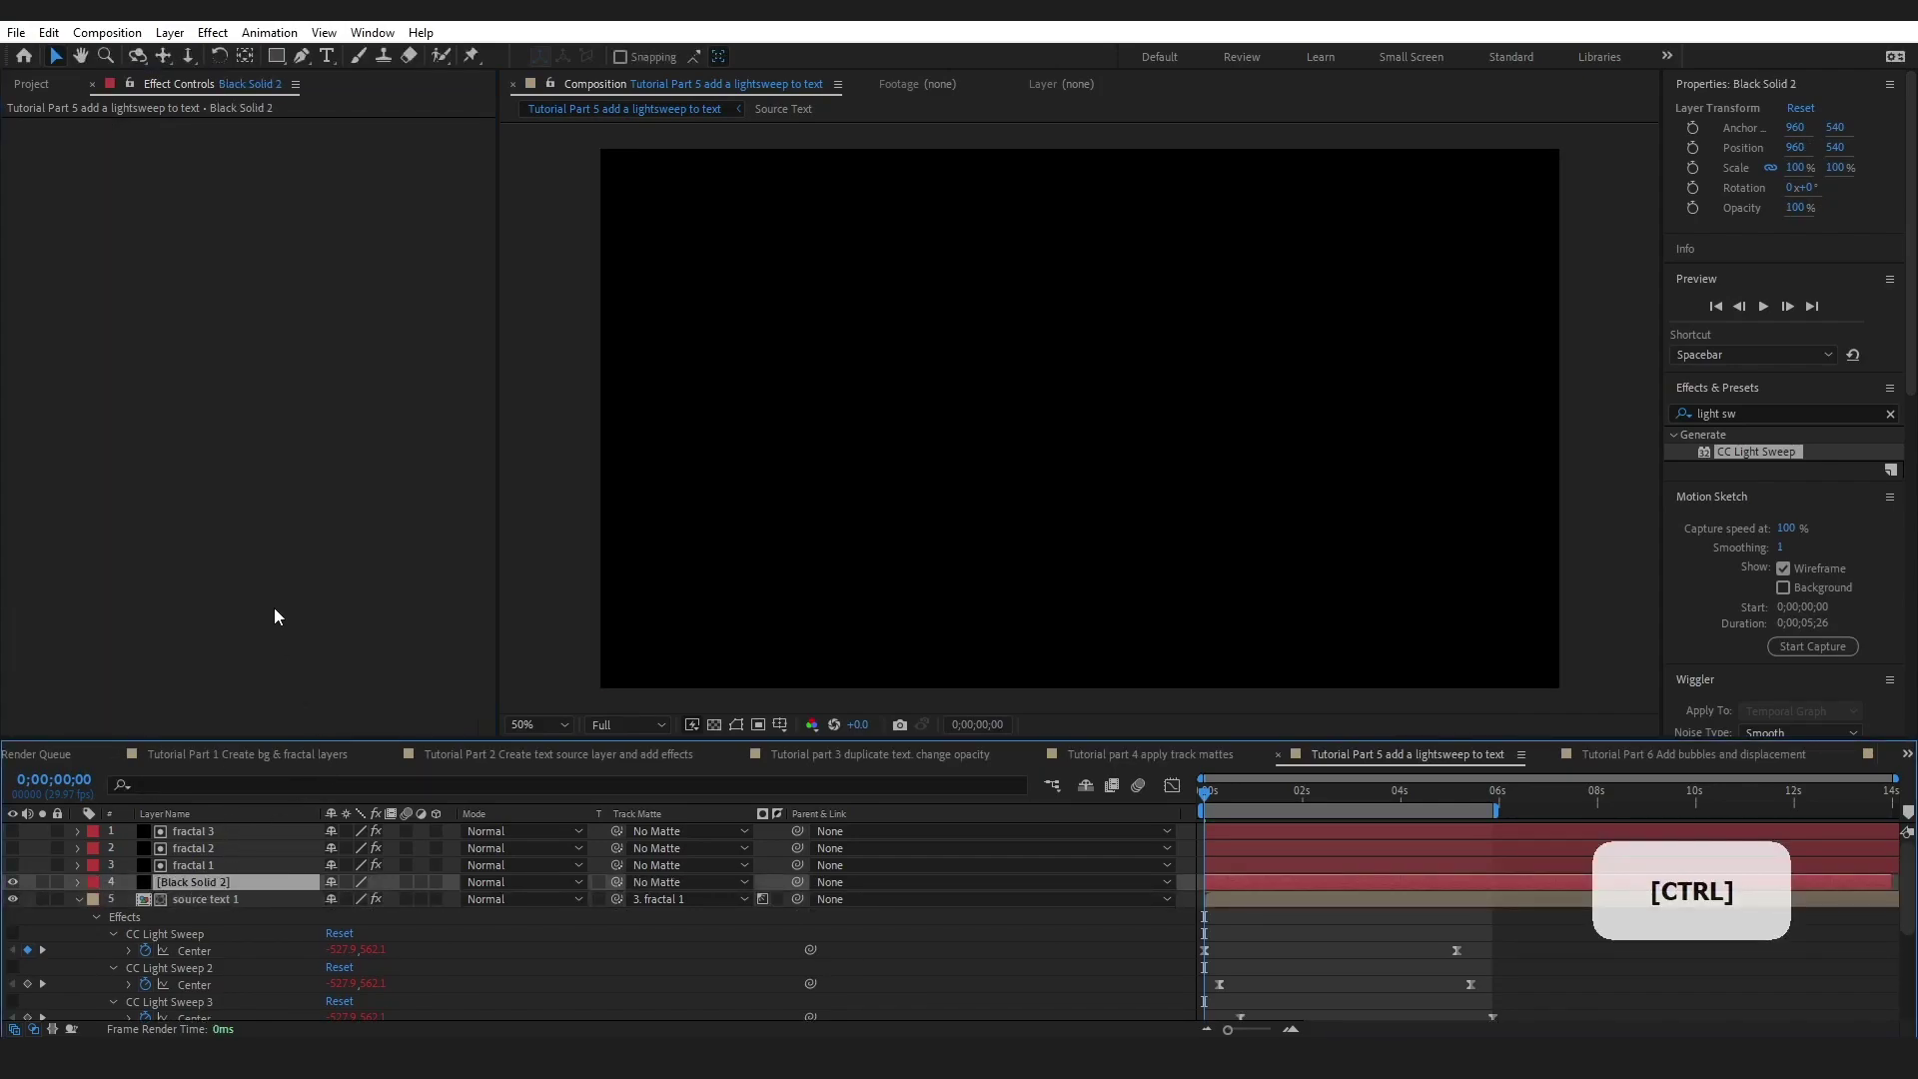
{"action": "key", "text": "ctrl+v"}
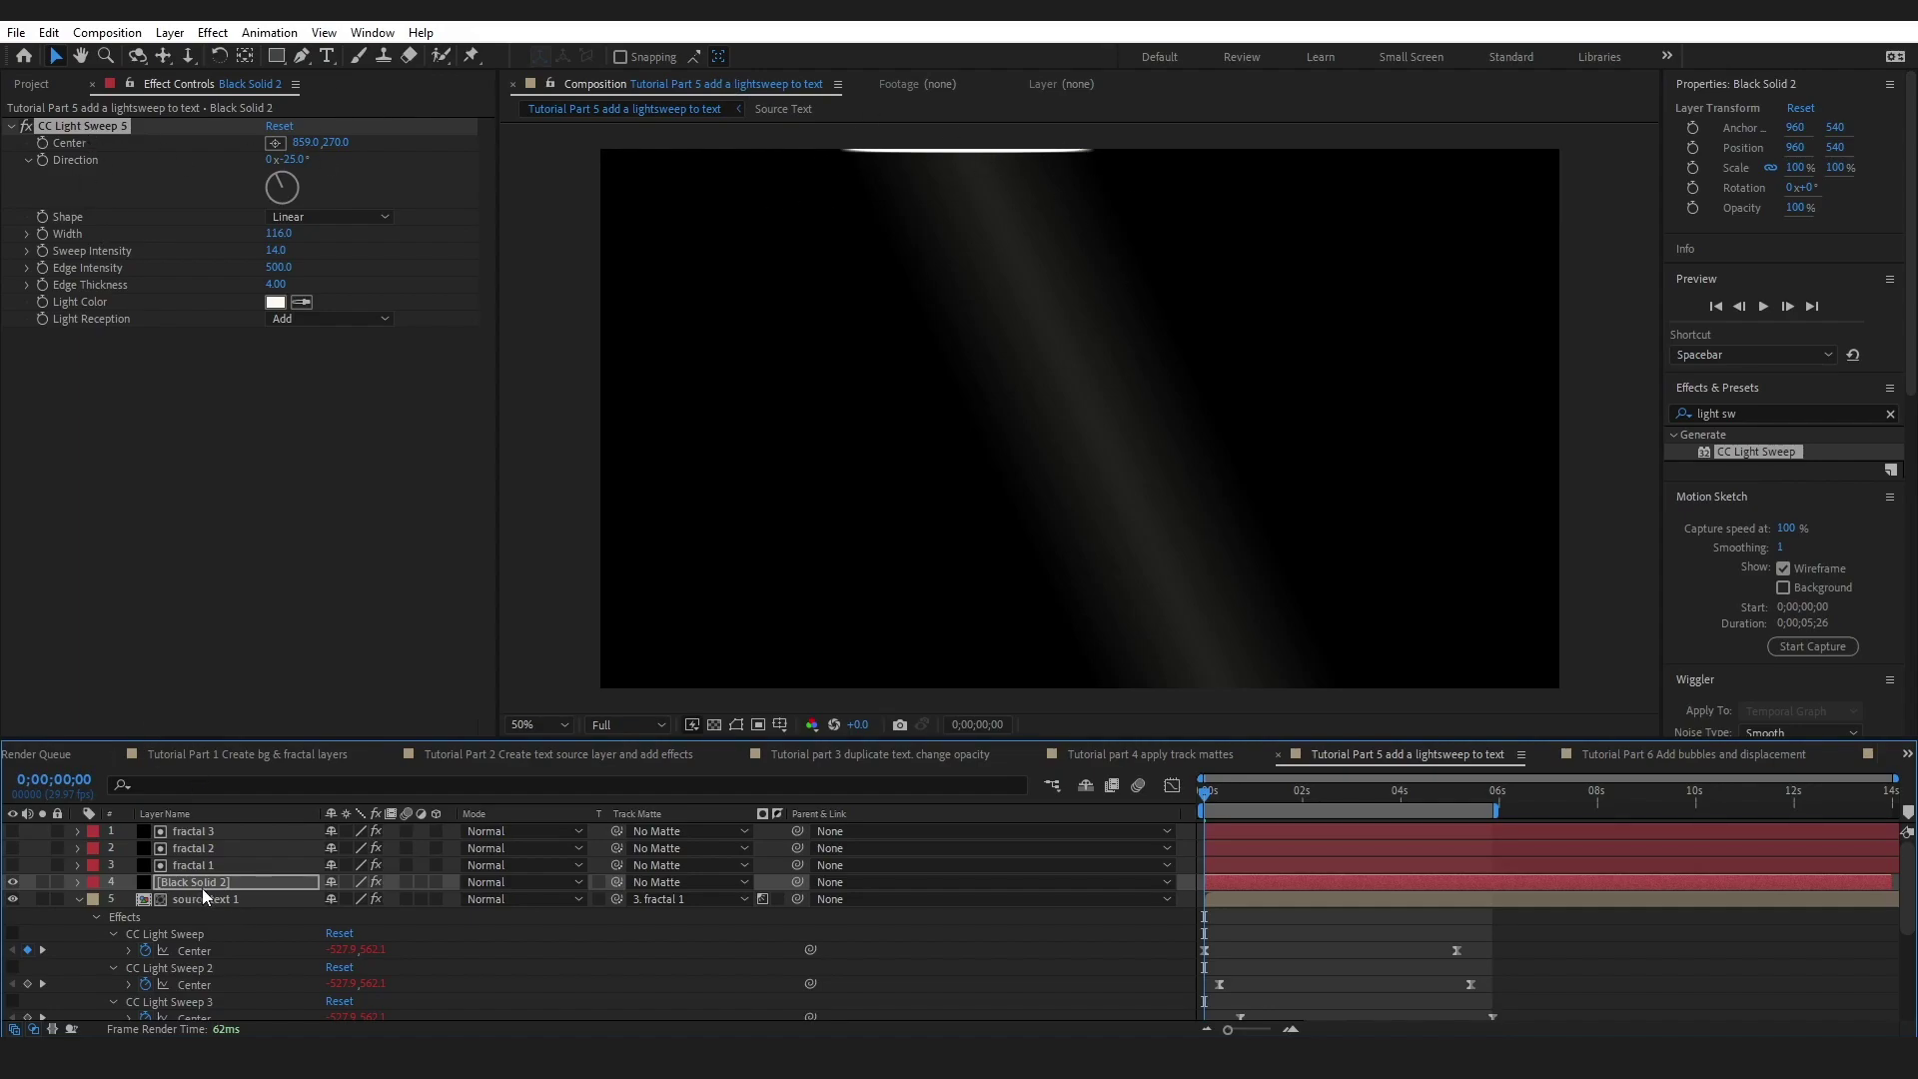
- Delete the black solid layer above source text 1
{"action": "key", "text": "Delete"}
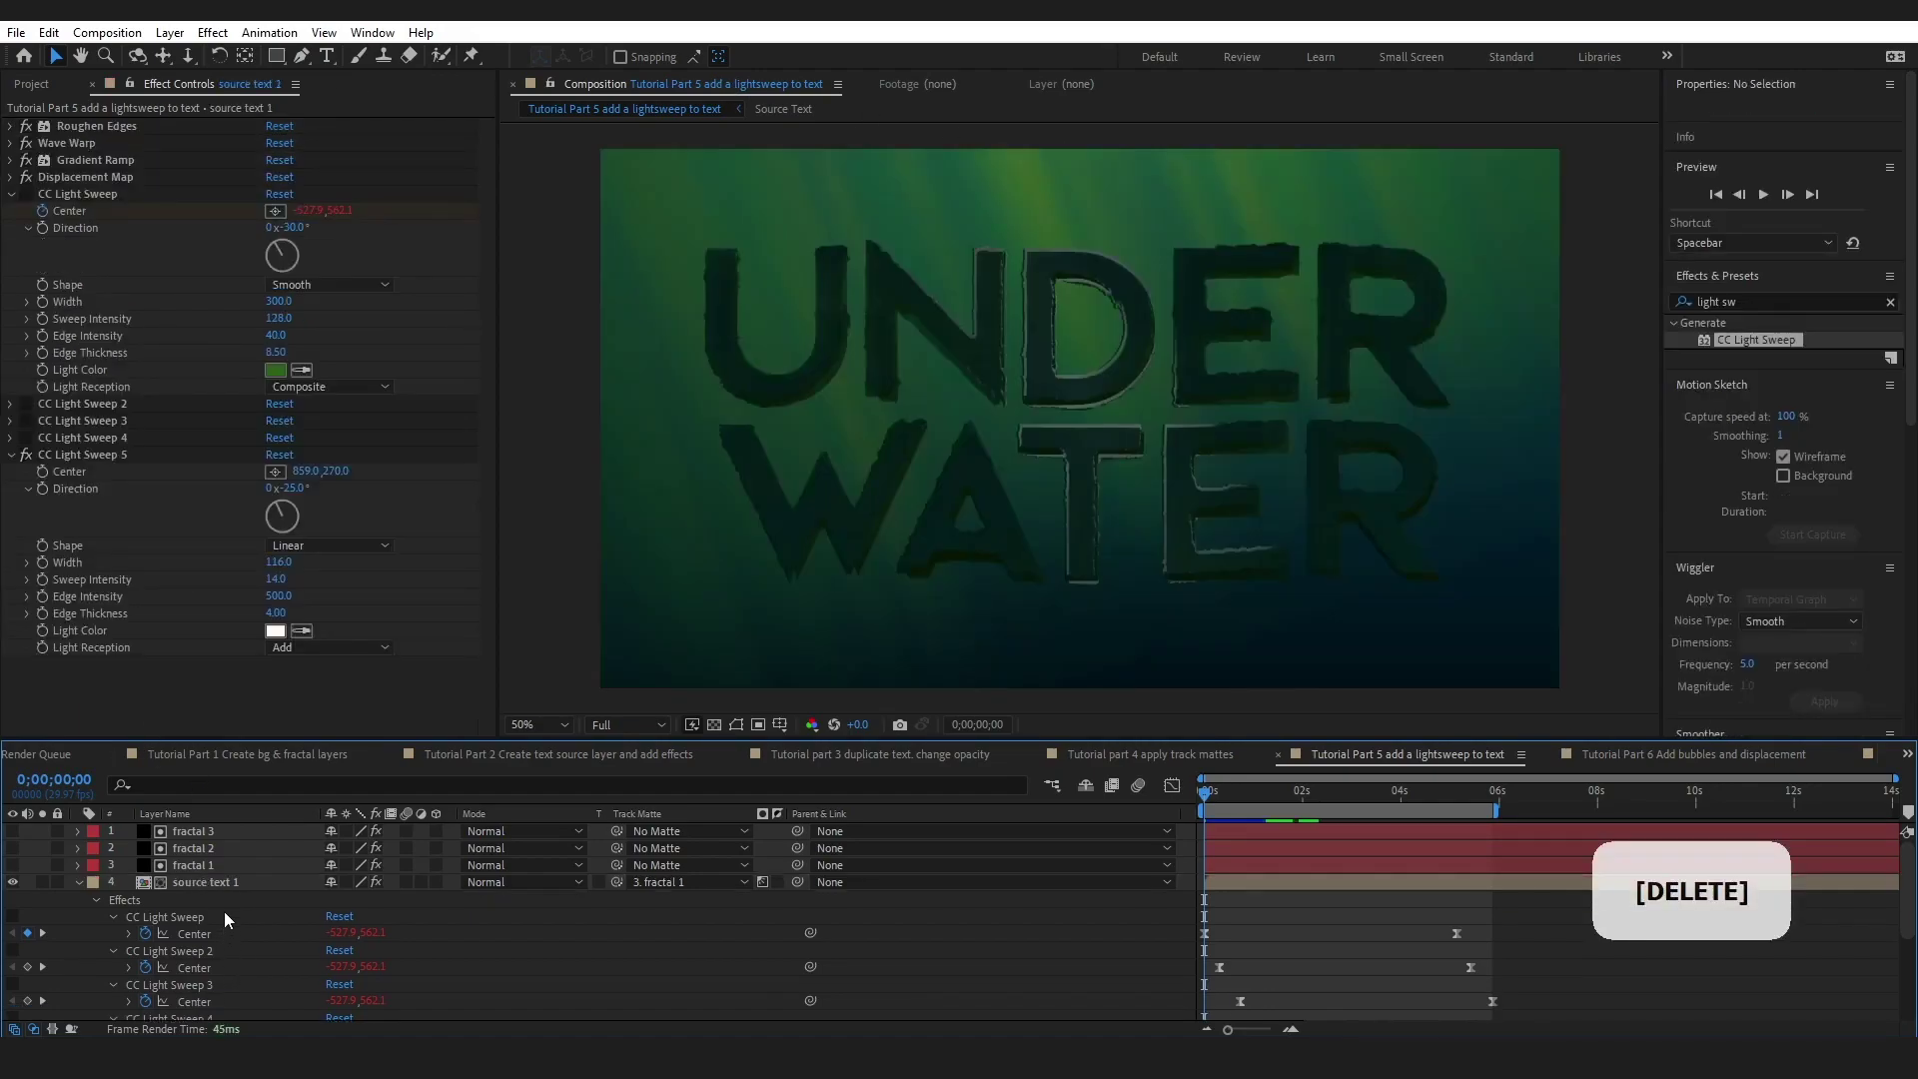
- Try light colors FFAA00 and FF1200 on source text 1's newest CC Light Sweep, sample green instead, and set the sweep intensity to 200
{"action": "left_click", "coordinate": [230, 883]}
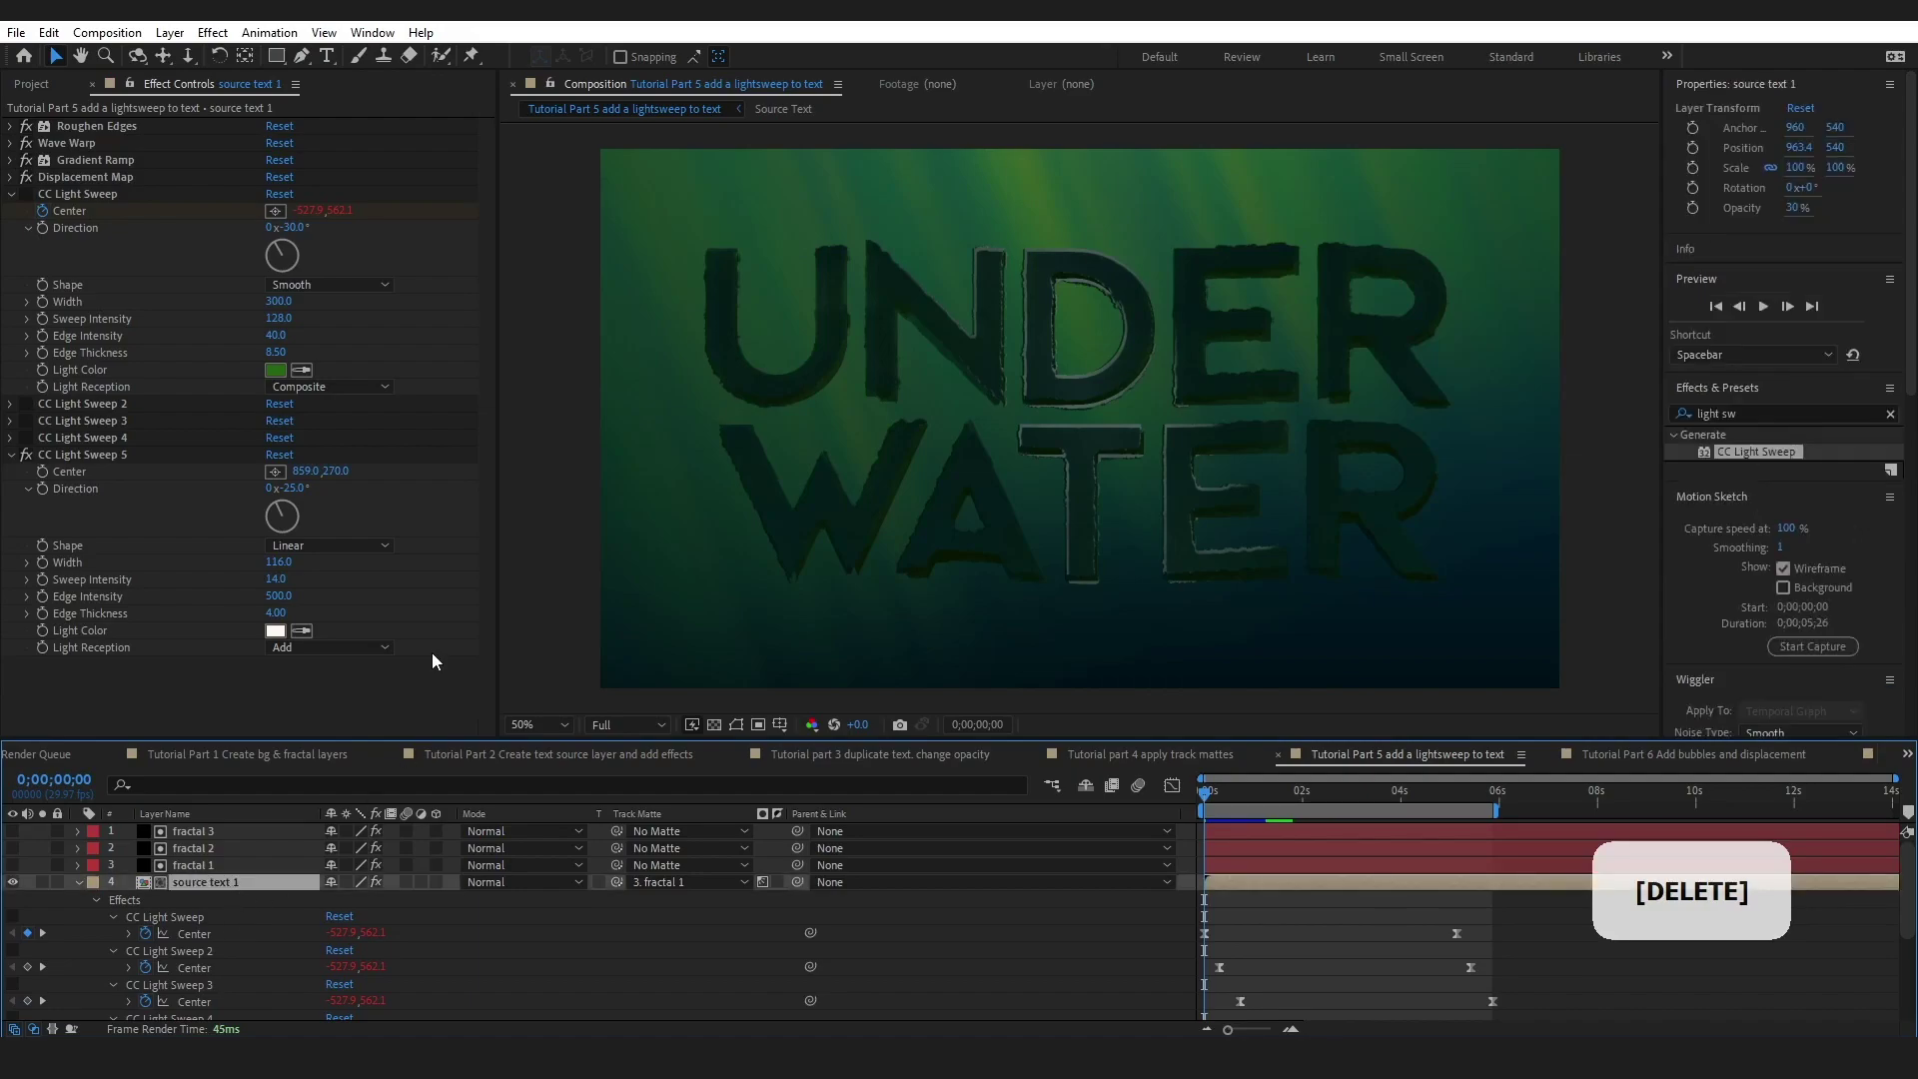
{"action": "left_click", "coordinate": [272, 634]}
{"action": "type", "text": "FFAA00"}
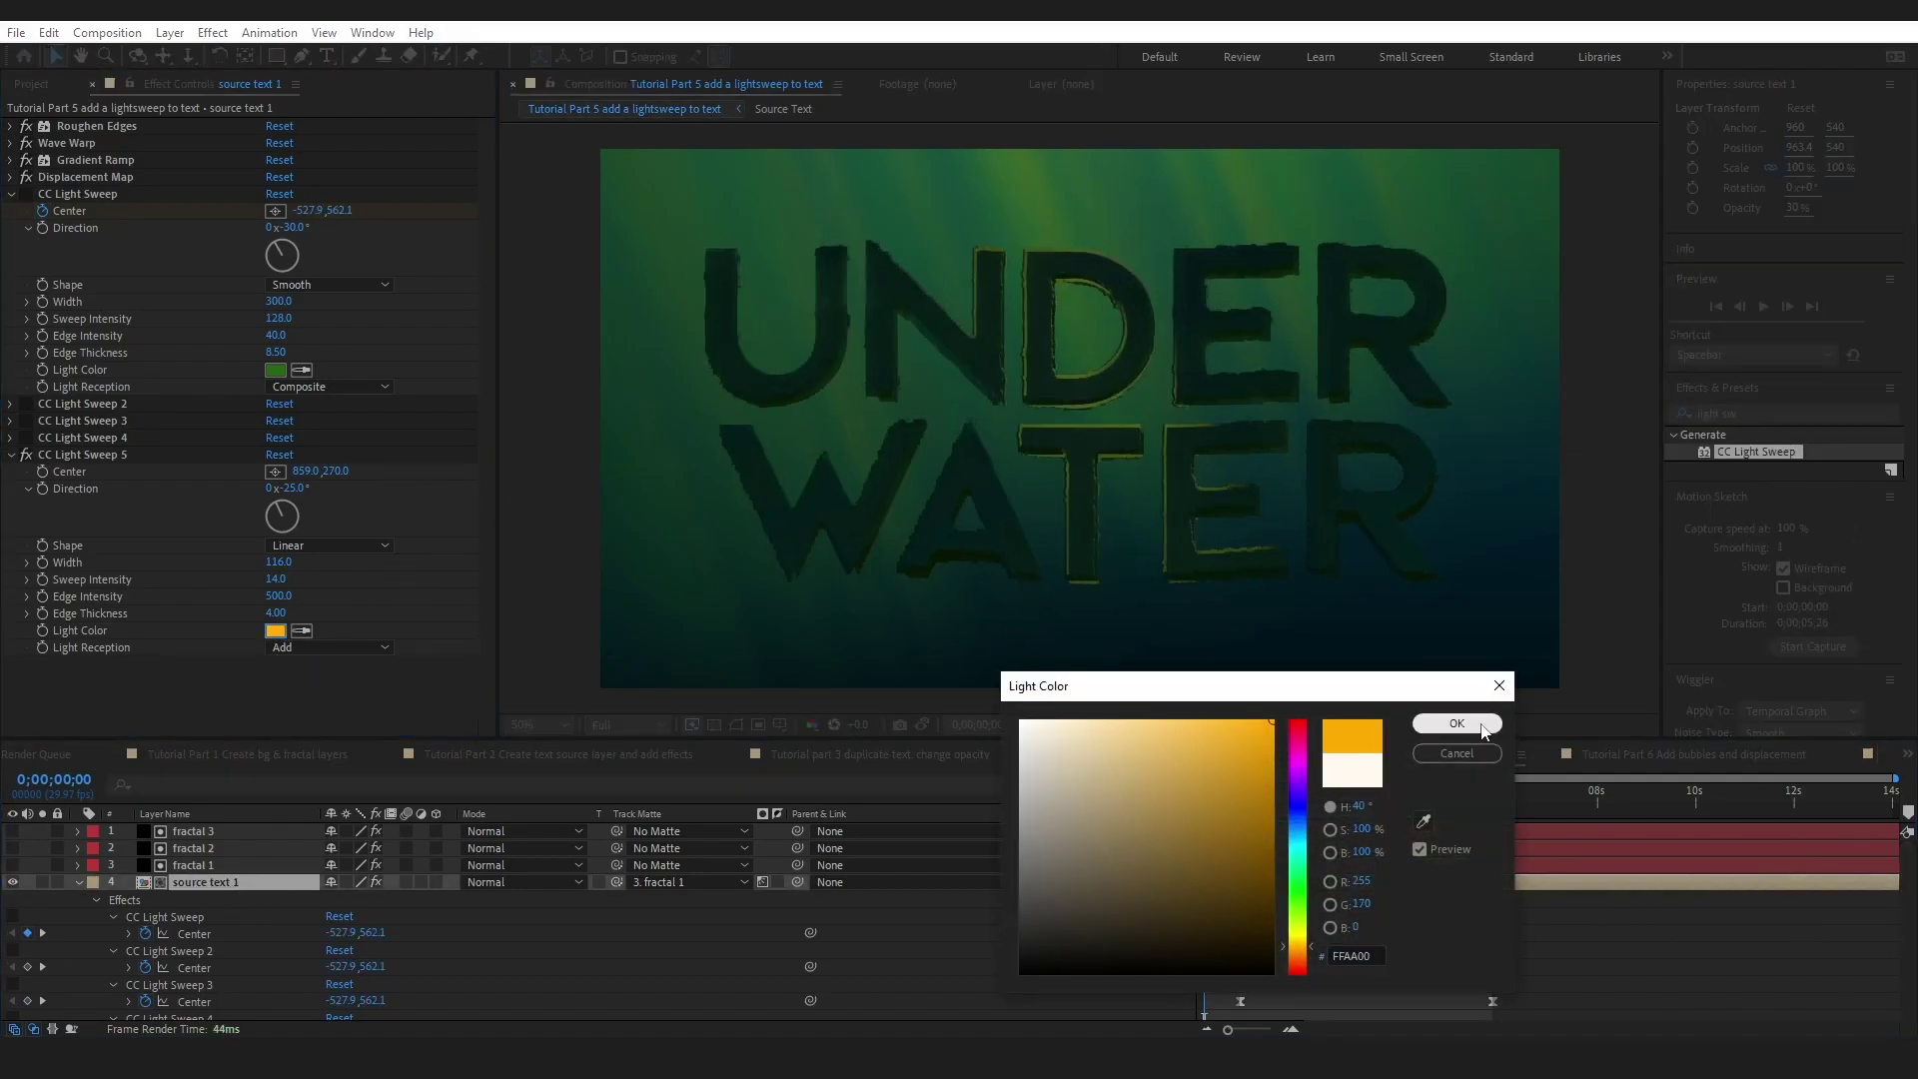
{"action": "type", "text": "FF1200"}
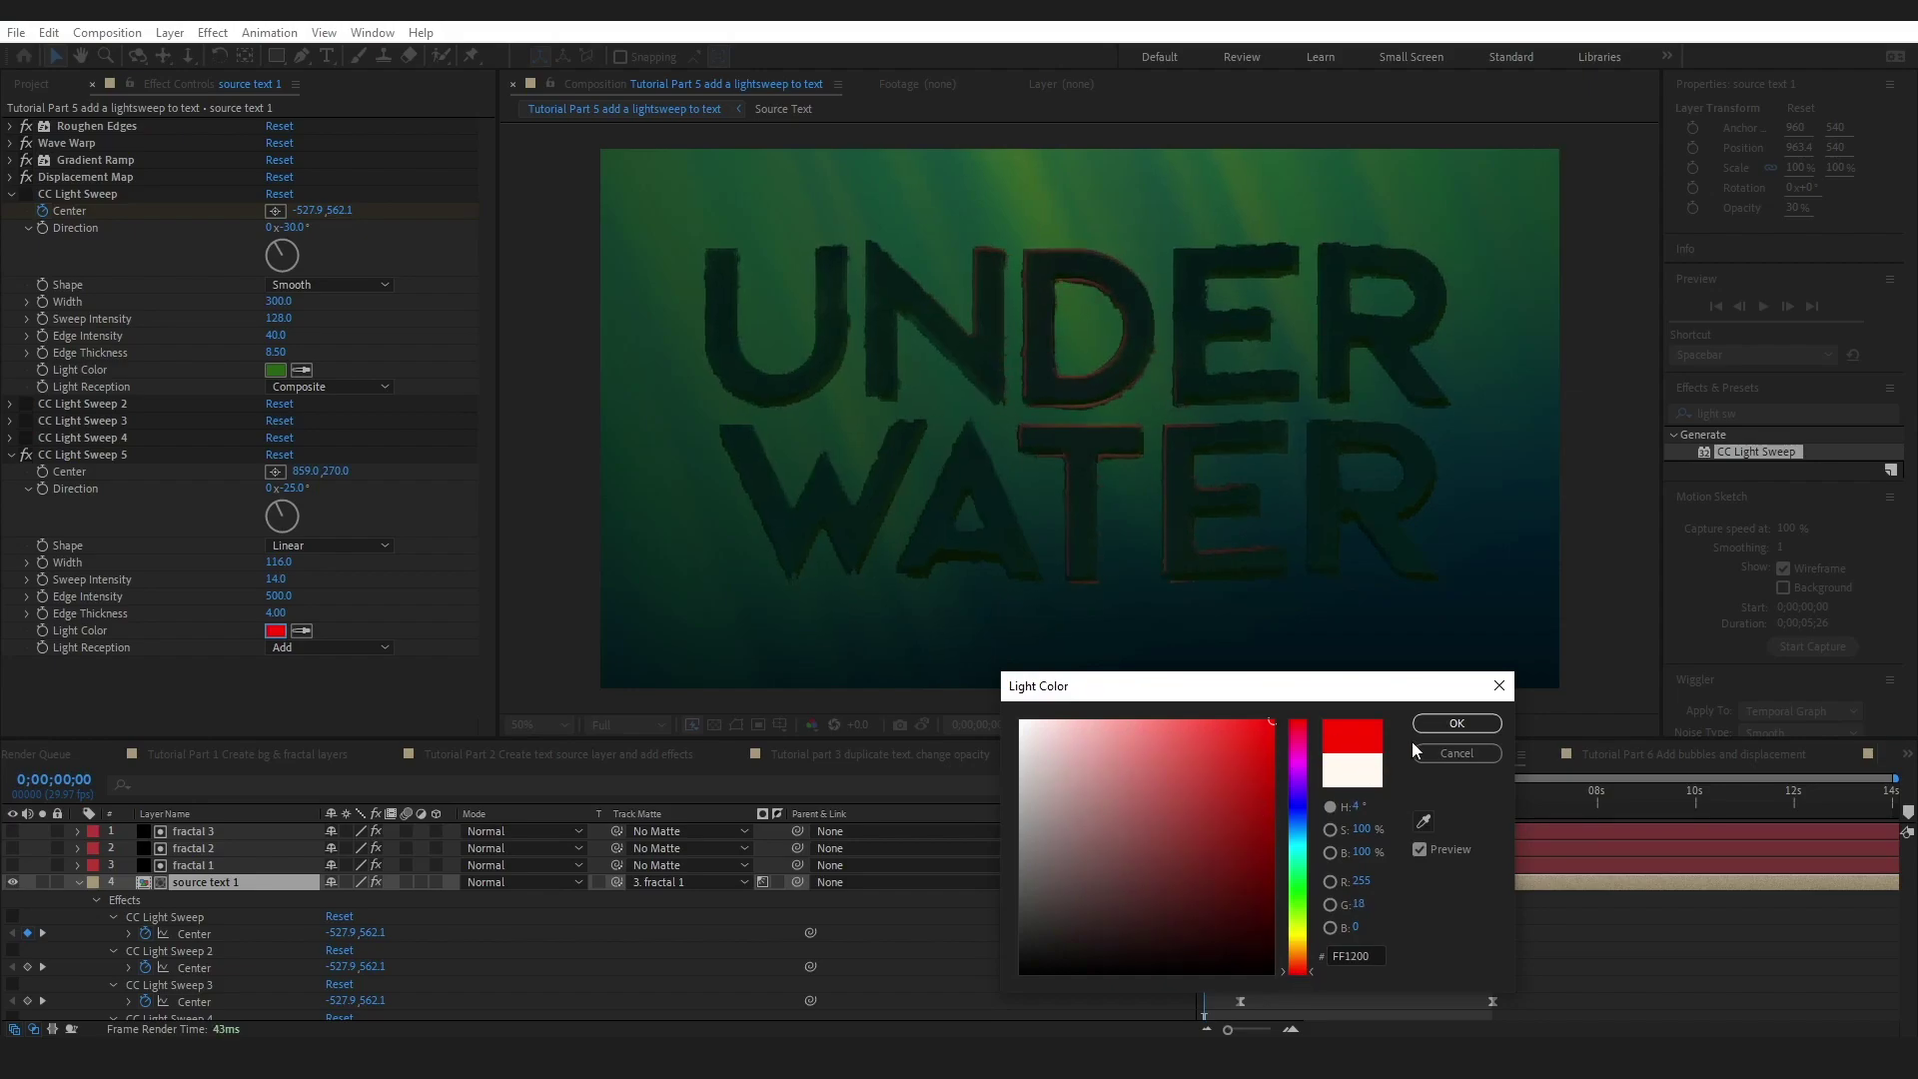
{"action": "left_click", "coordinate": [1443, 732]}
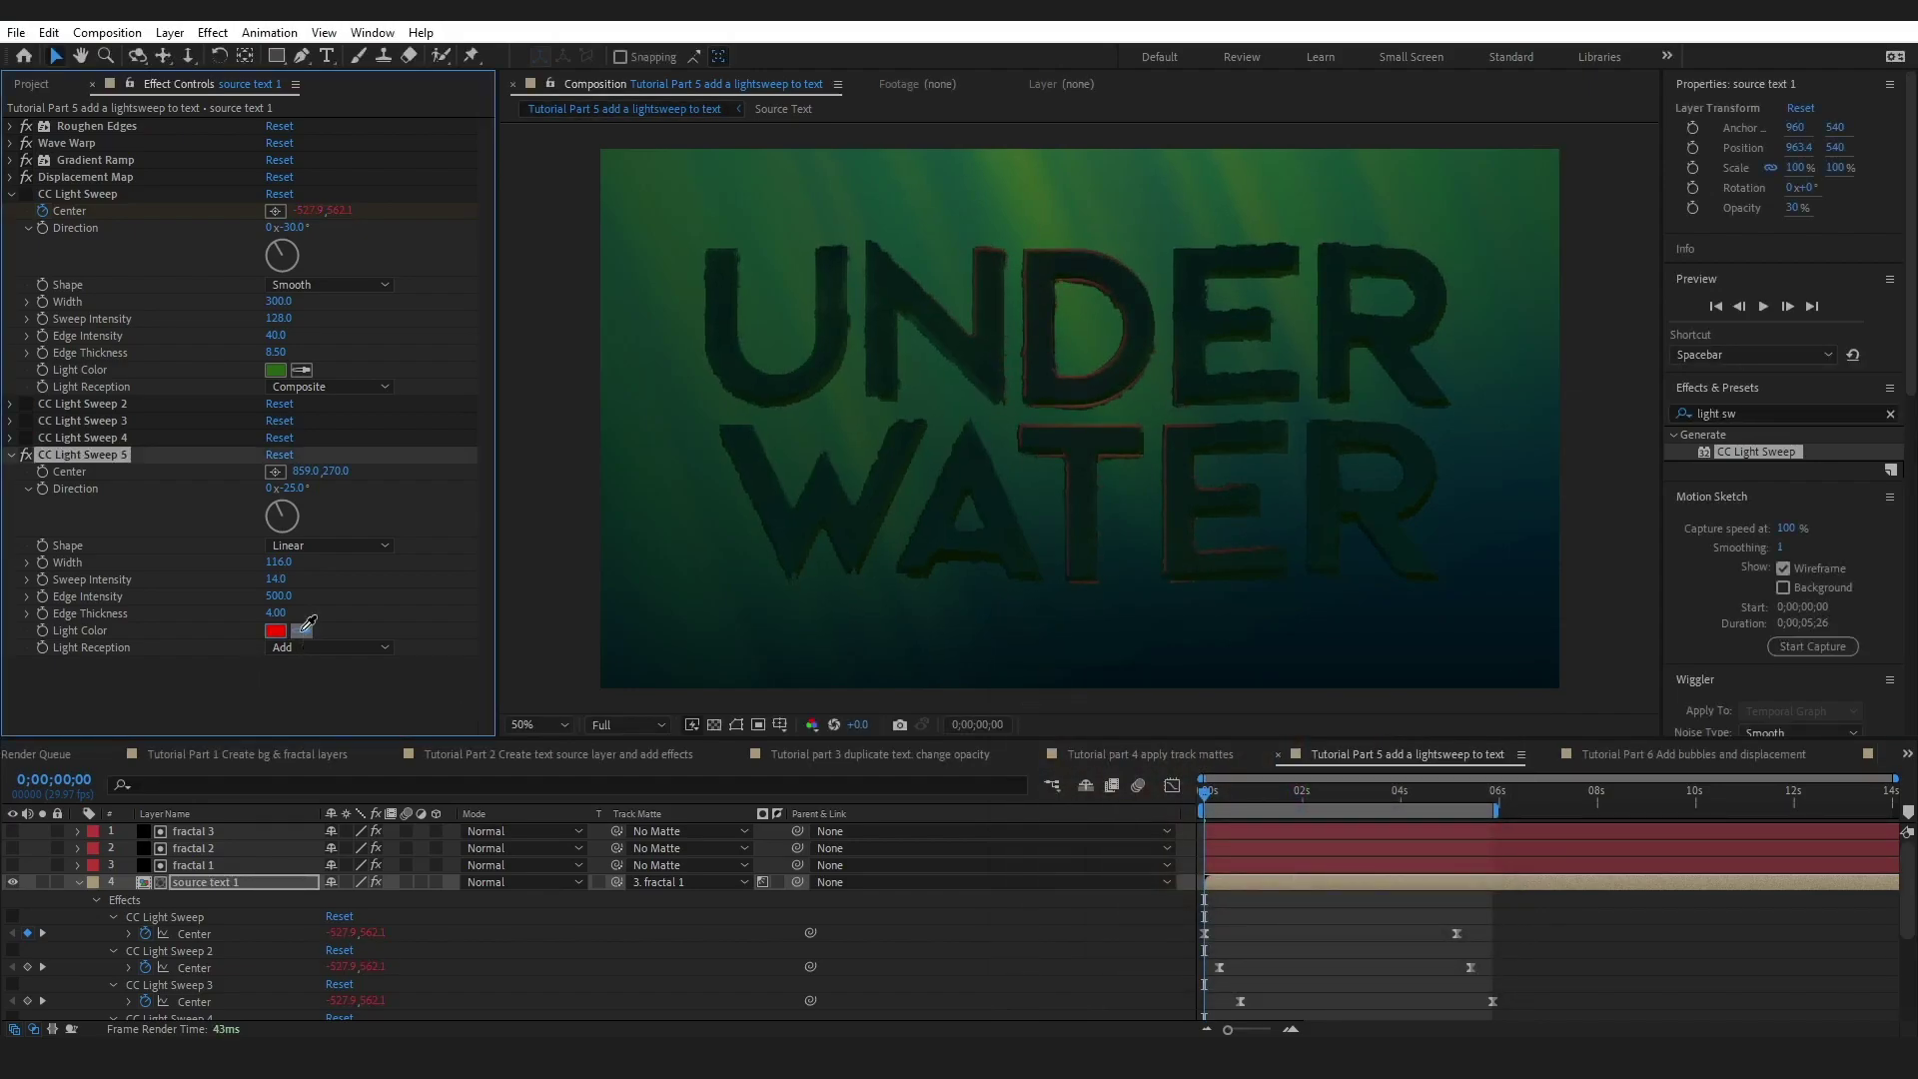
{"action": "key", "text": "ctrl+z"}
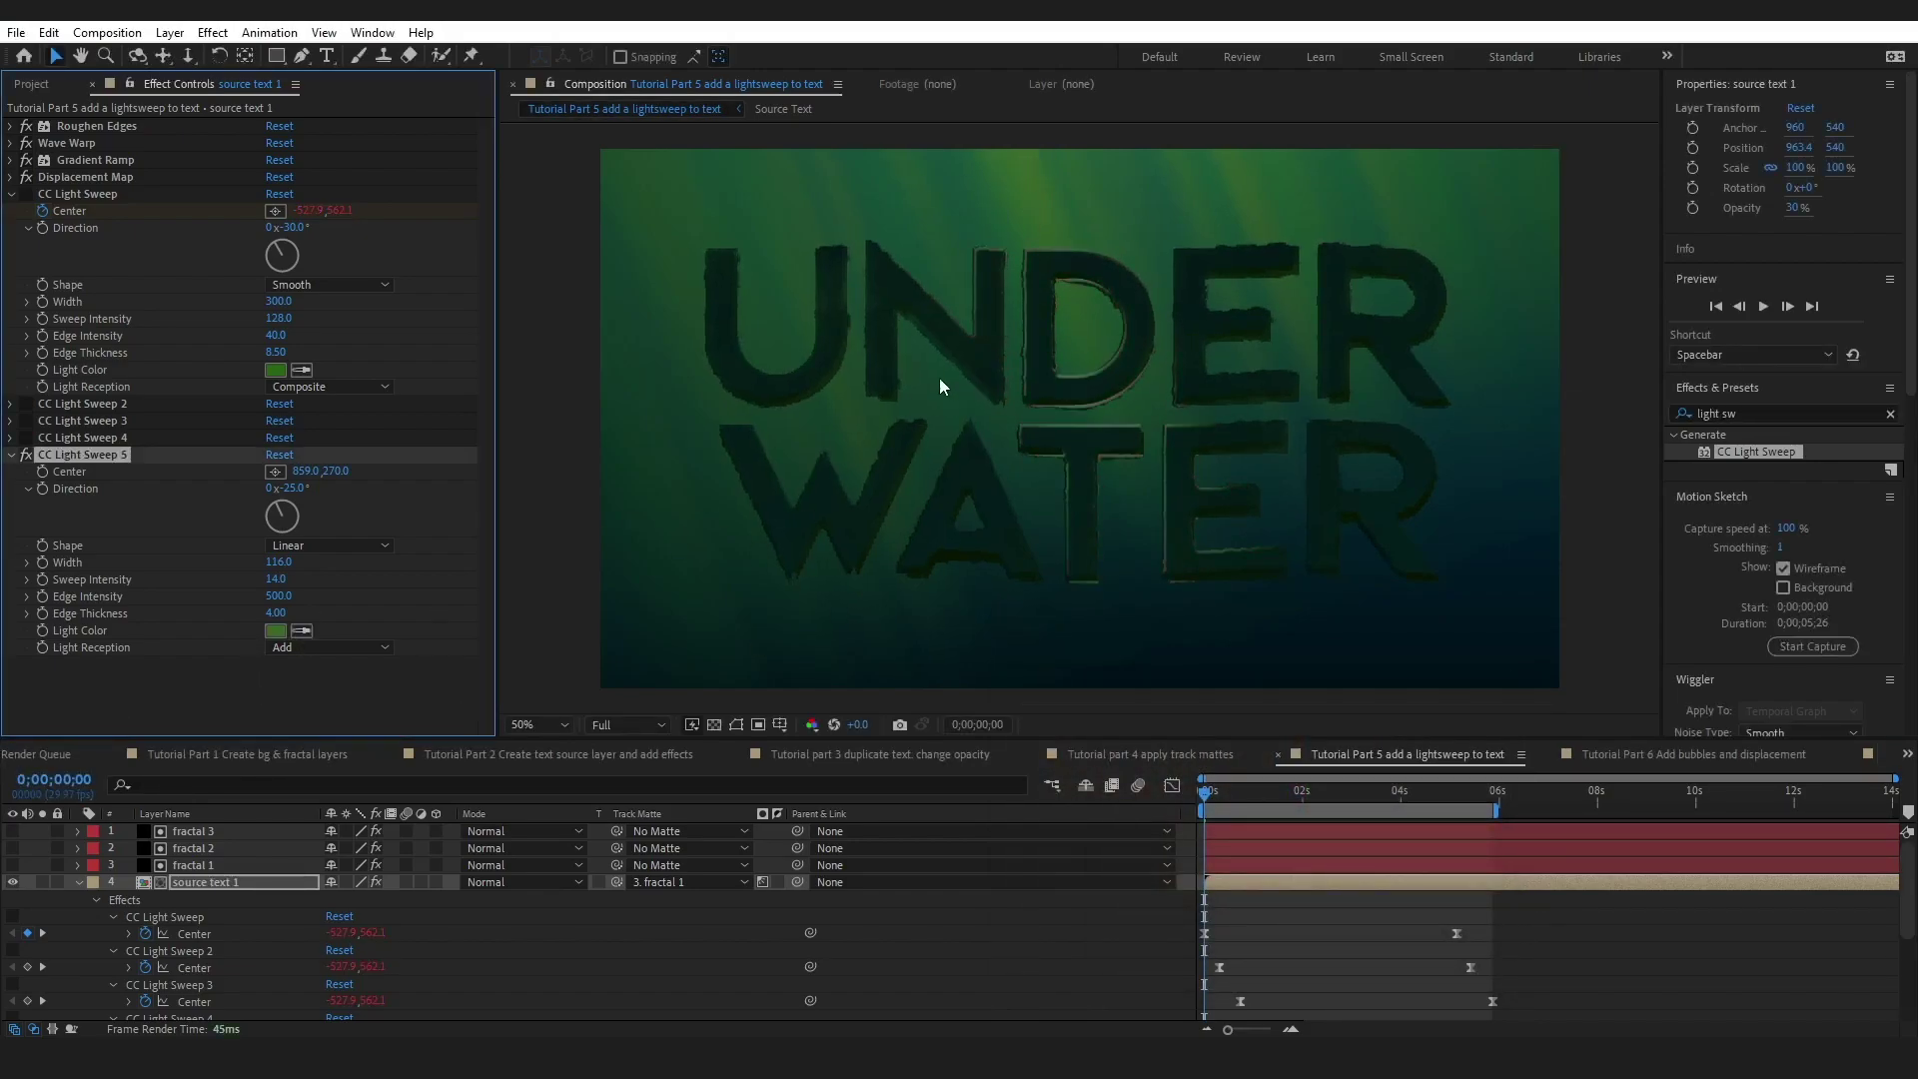
{"action": "left_click", "coordinate": [276, 578]}
{"action": "type", "text": "200"}
{"action": "key", "text": "Return"}
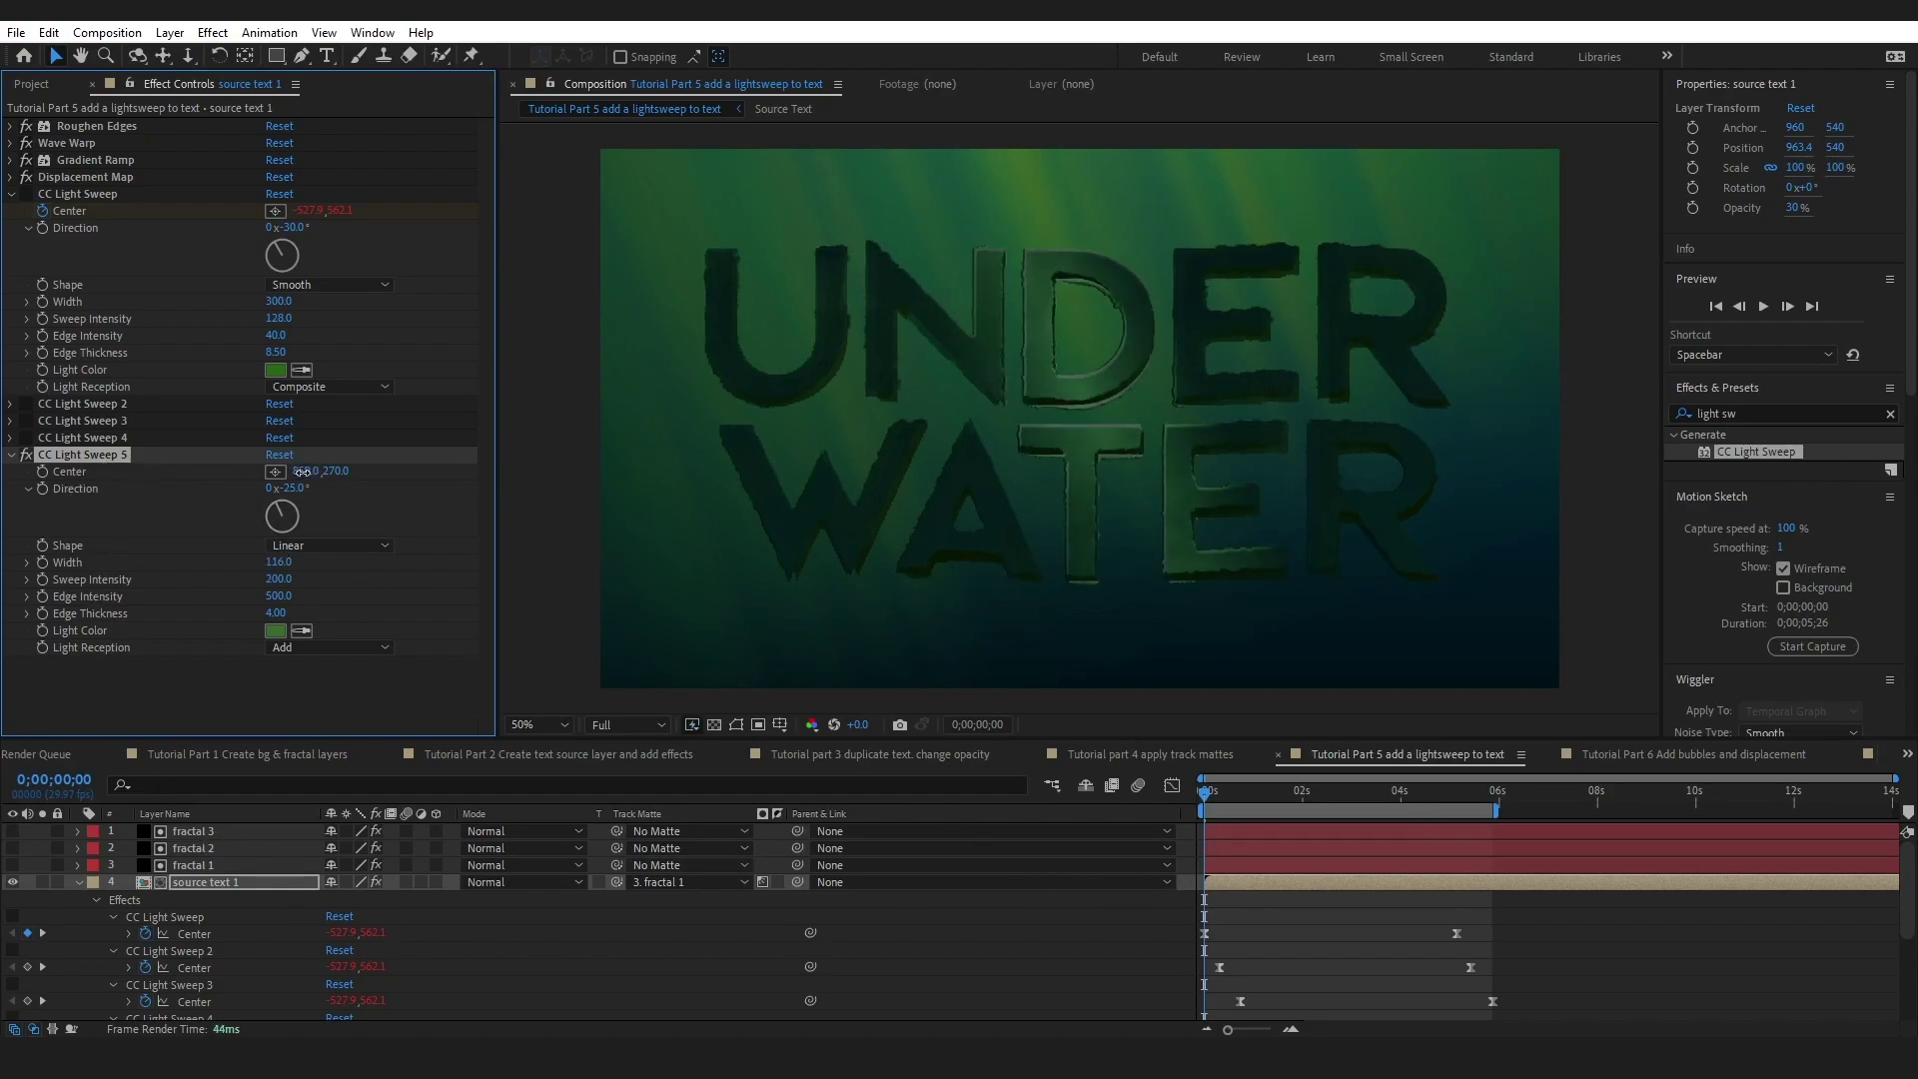
- Keyframe the newest CC Light Sweep's center from -415, 270 at the first frame to 3174, 270 at 0;00;05;05
{"action": "left_click_drag", "start_coordinate": [302, 472], "coordinate": [3, 637]}
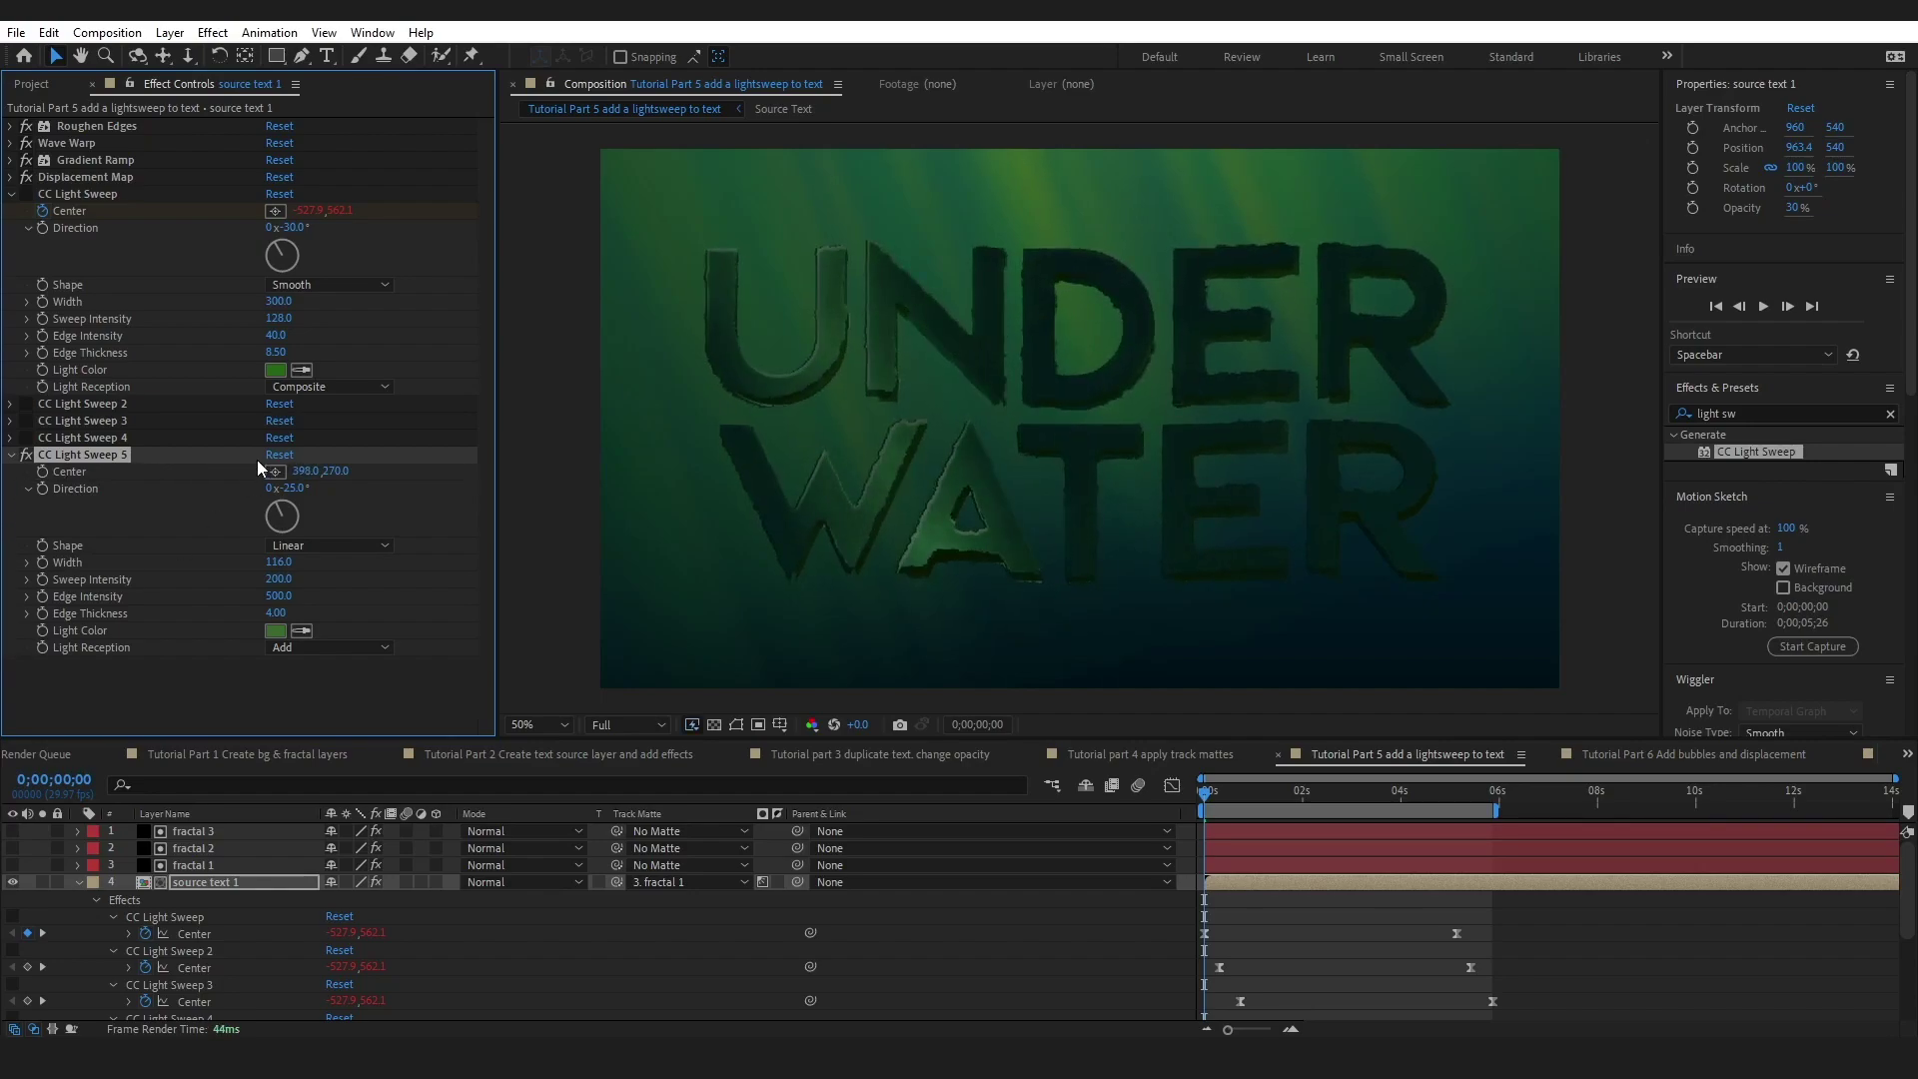
{"action": "left_click_drag", "start_coordinate": [302, 471], "coordinate": [18, 470]}
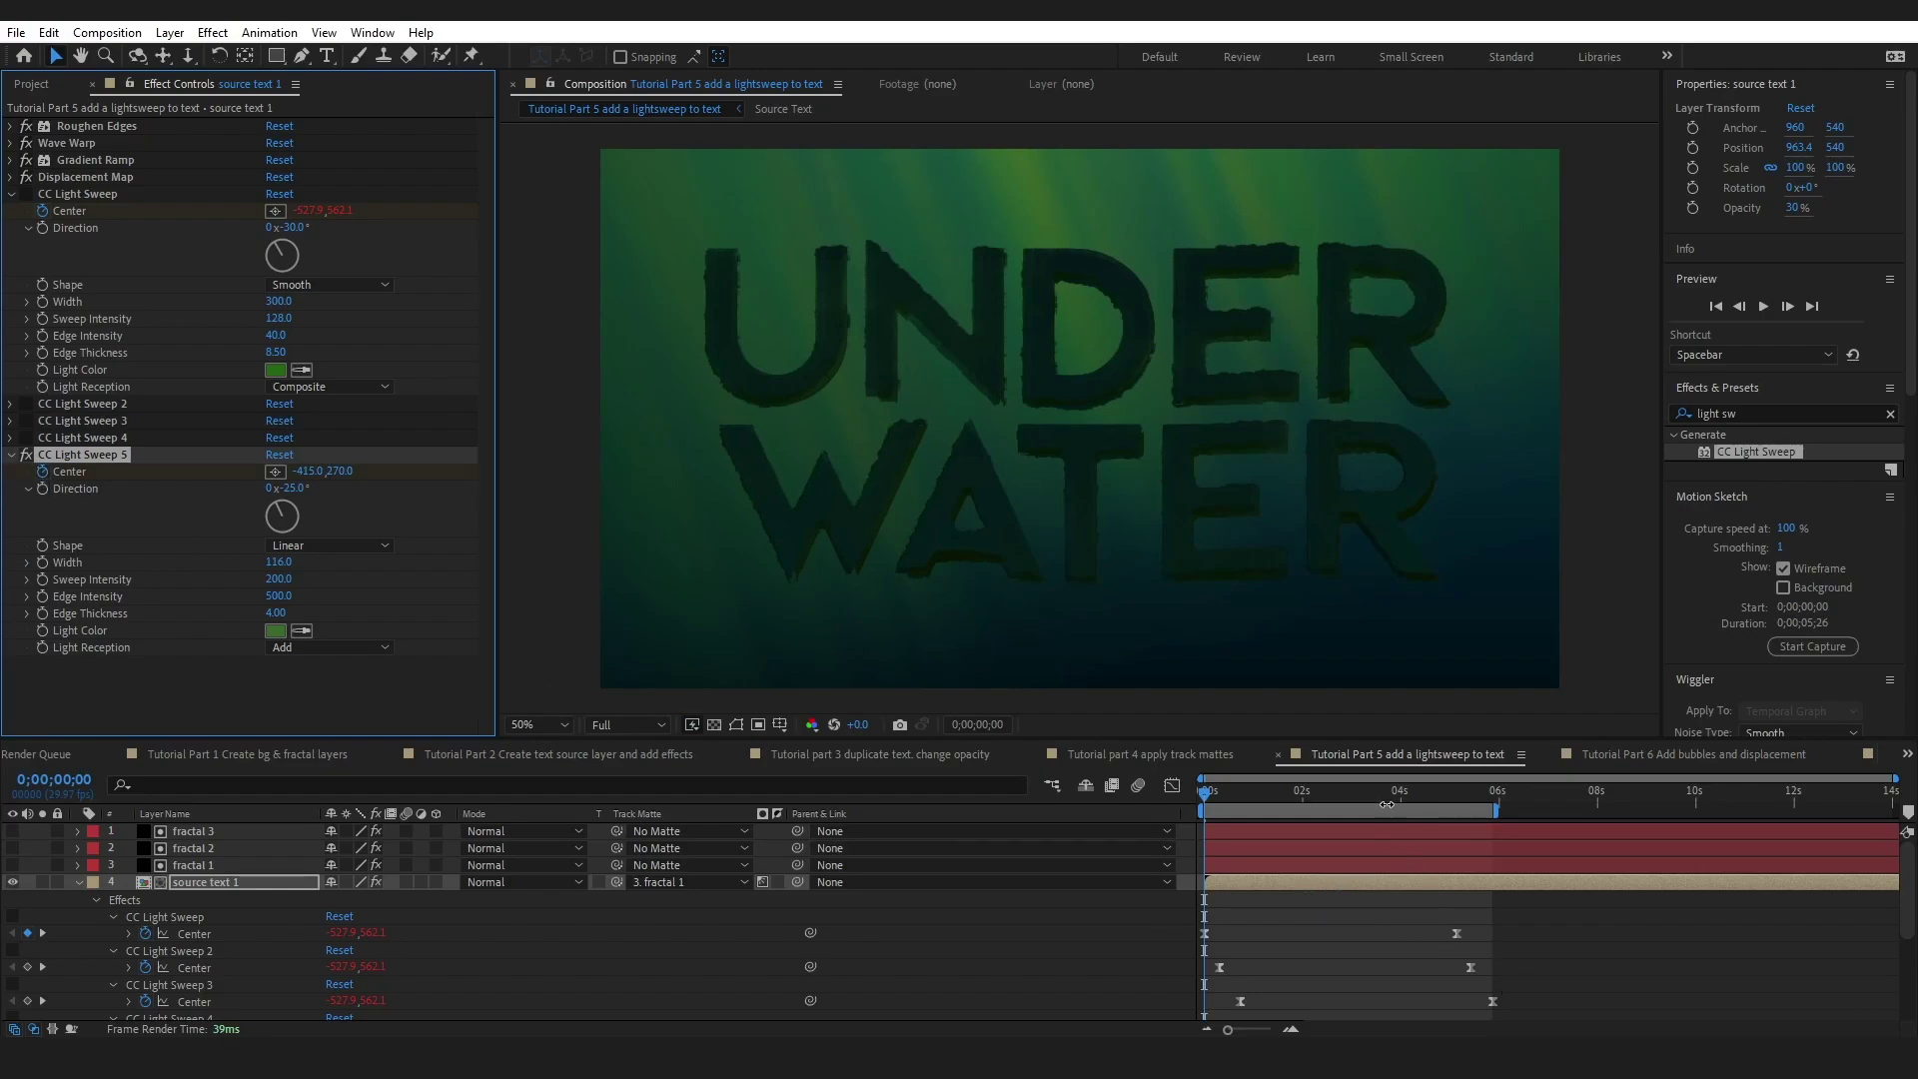
{"action": "left_click_drag", "start_coordinate": [1443, 792], "coordinate": [1459, 799]}
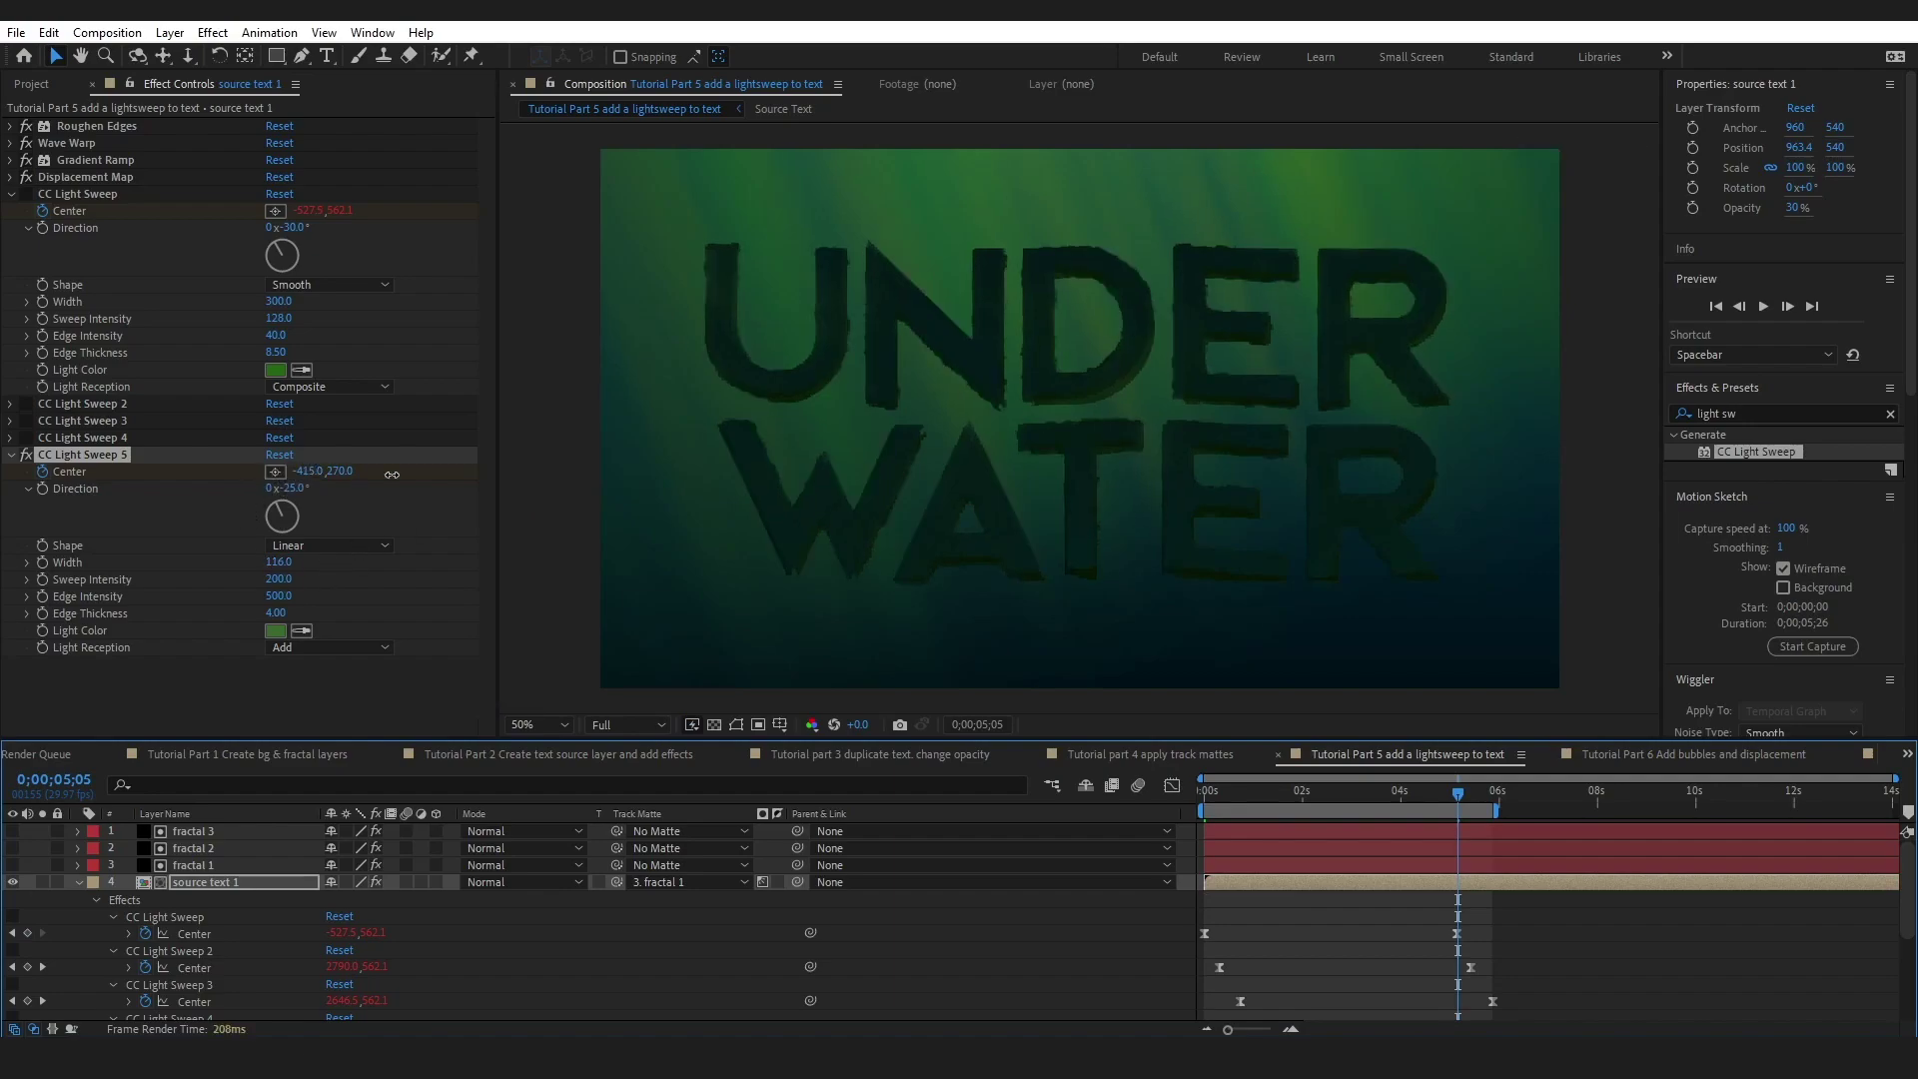
{"action": "left_click_drag", "start_coordinate": [391, 474], "coordinate": [1848, 479]}
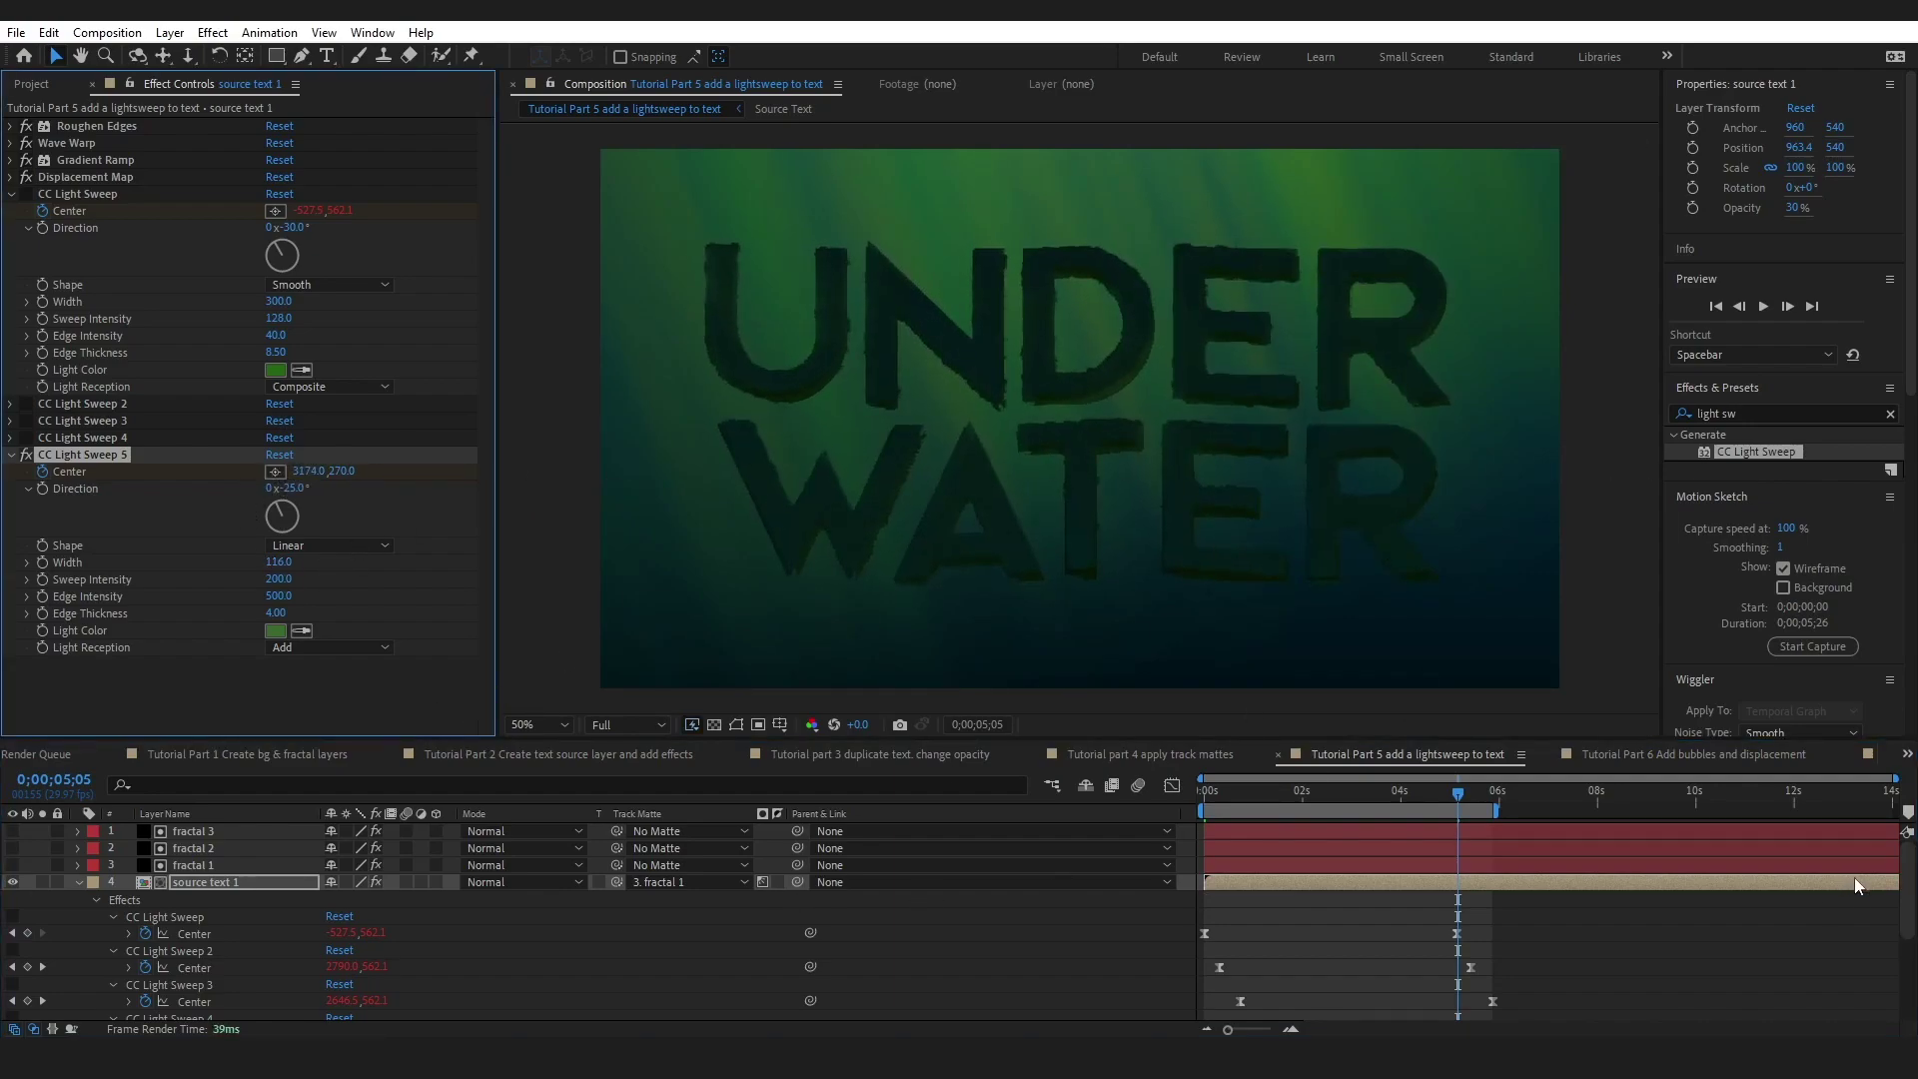
- Delete the newest CC Light Sweep's center keyframes and remove that effect from source text 1
{"action": "scroll", "coordinate": [1859, 899], "scroll_direction": "down", "scroll_amount": 4}
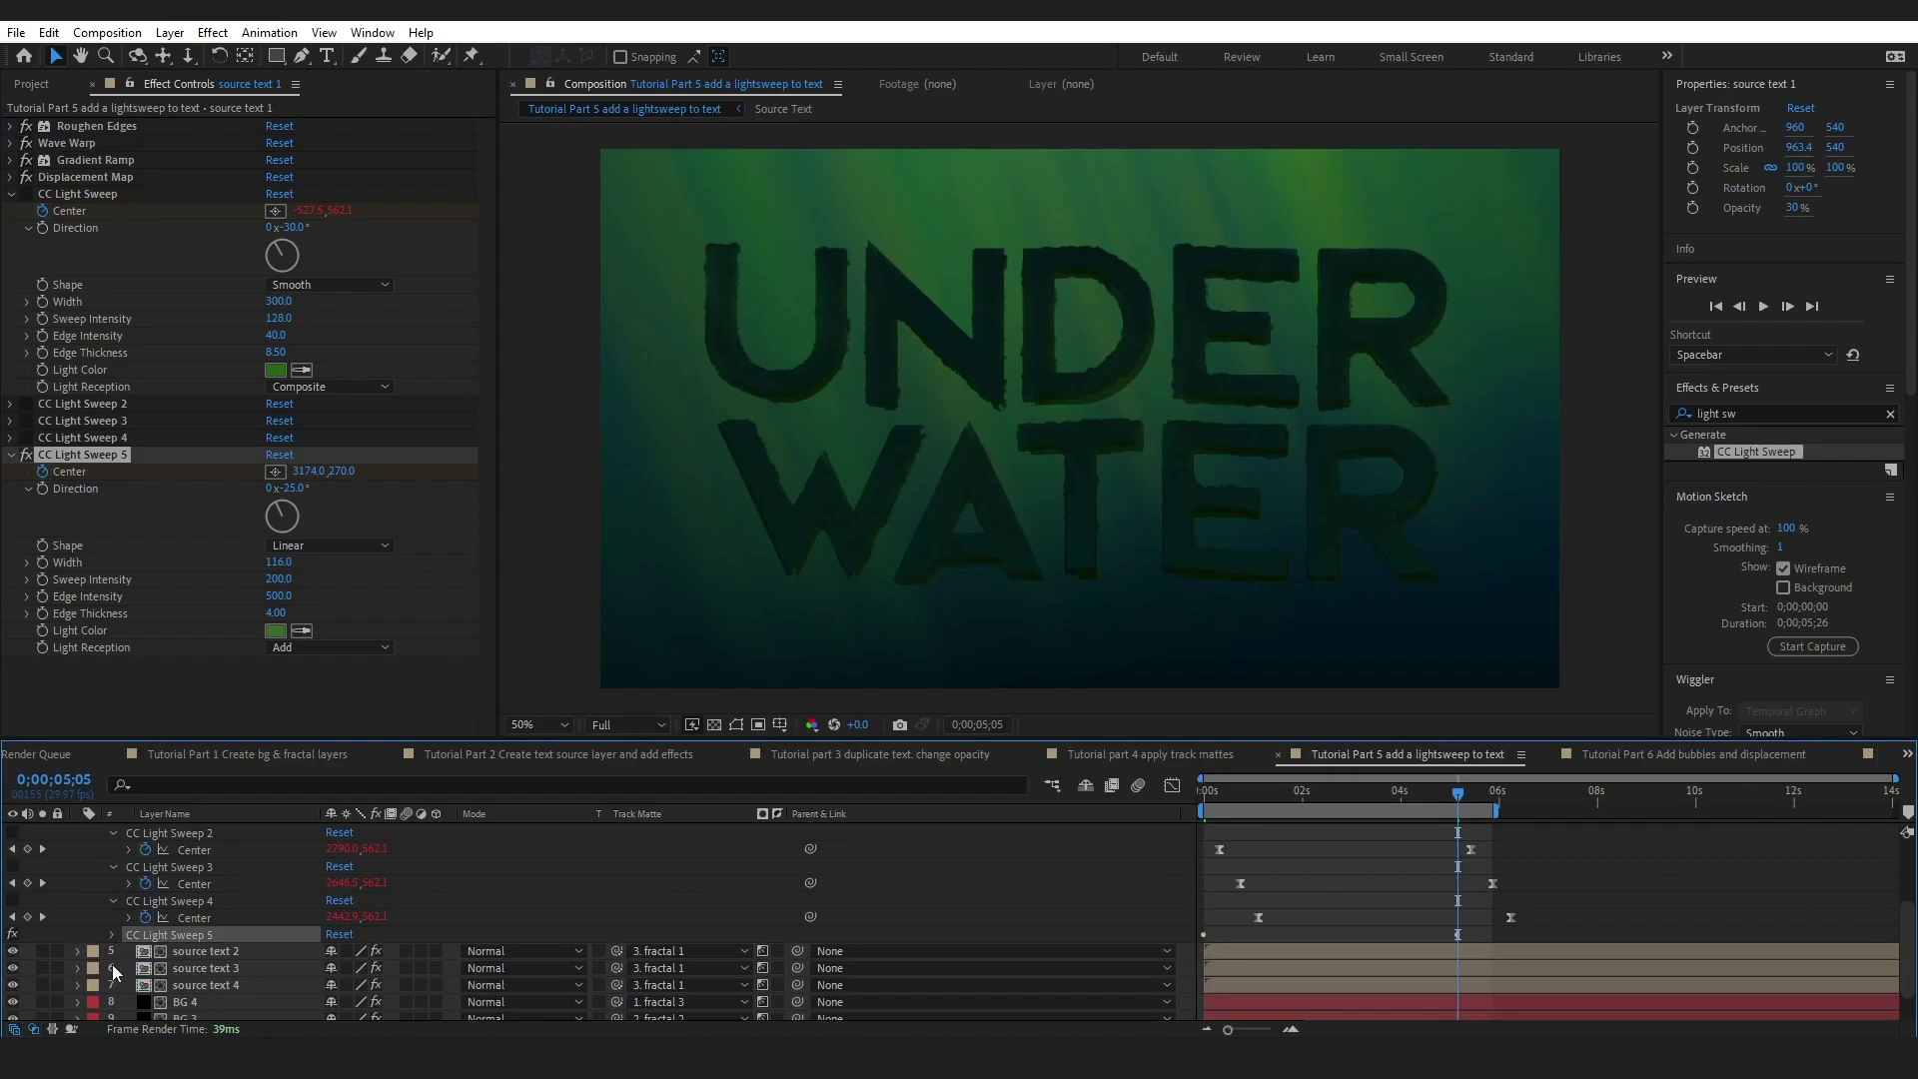
{"action": "key", "text": "u"}
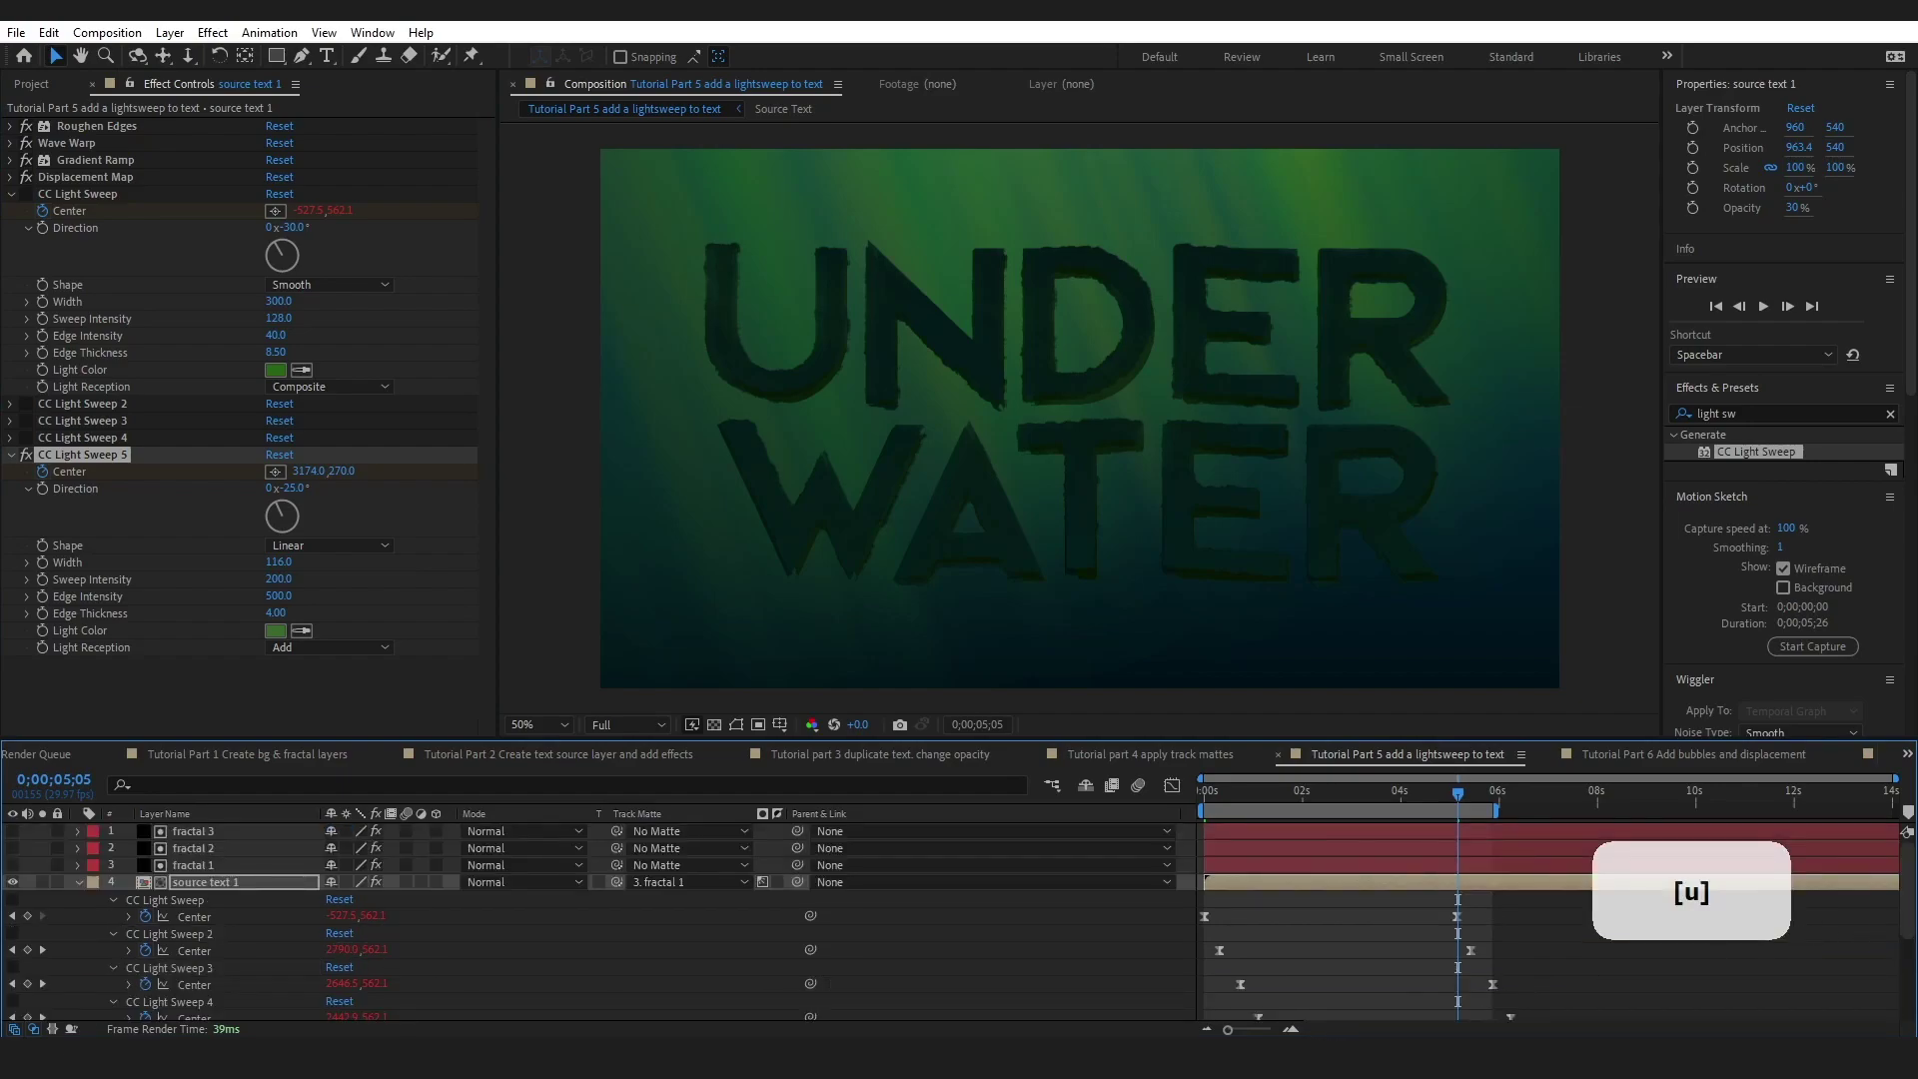
{"action": "scroll", "coordinate": [542, 1010], "scroll_direction": "down", "scroll_amount": 2}
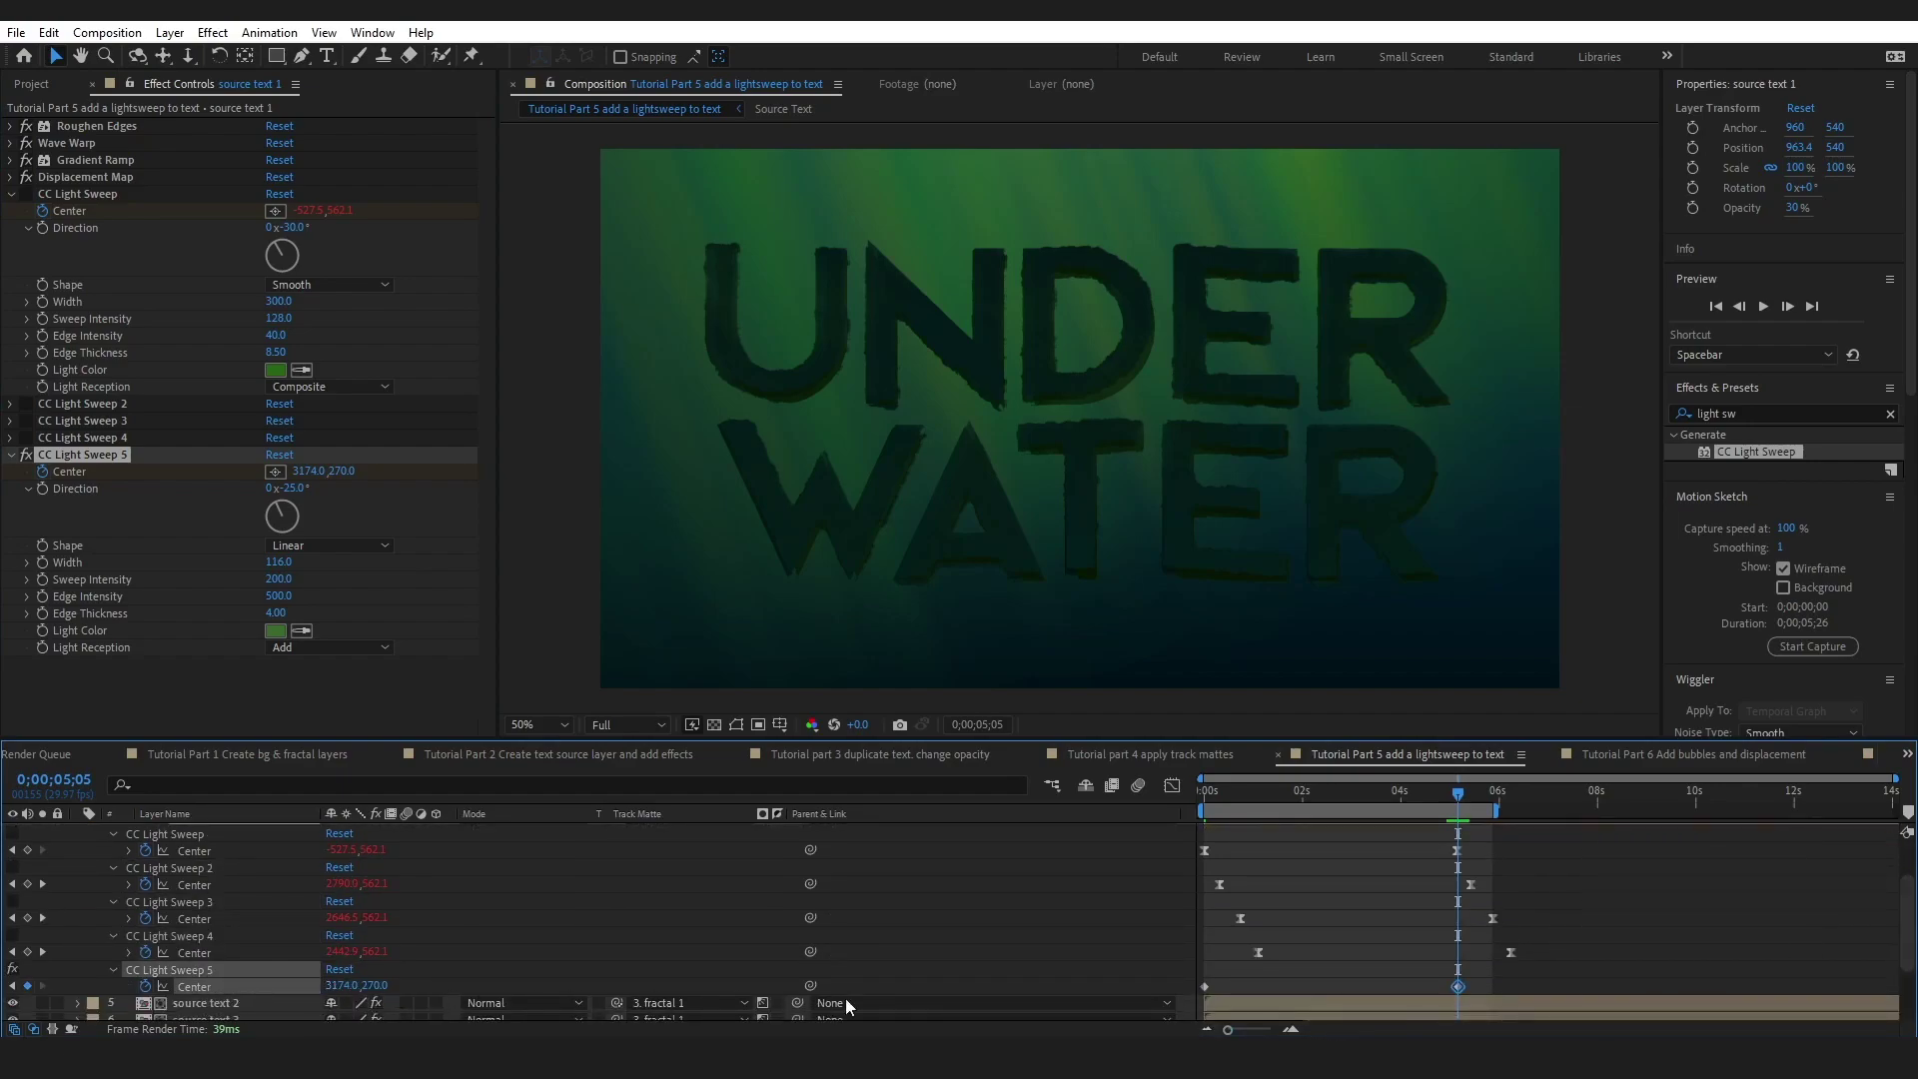
{"action": "left_click_drag", "start_coordinate": [1497, 985], "coordinate": [1199, 995]}
{"action": "mouse_move", "coordinate": [1215, 792]}
{"action": "left_mouse_down"}
{"action": "mouse_move", "coordinate": [1321, 783]}
{"action": "mouse_move", "coordinate": [1202, 792]}
{"action": "left_mouse_up"}
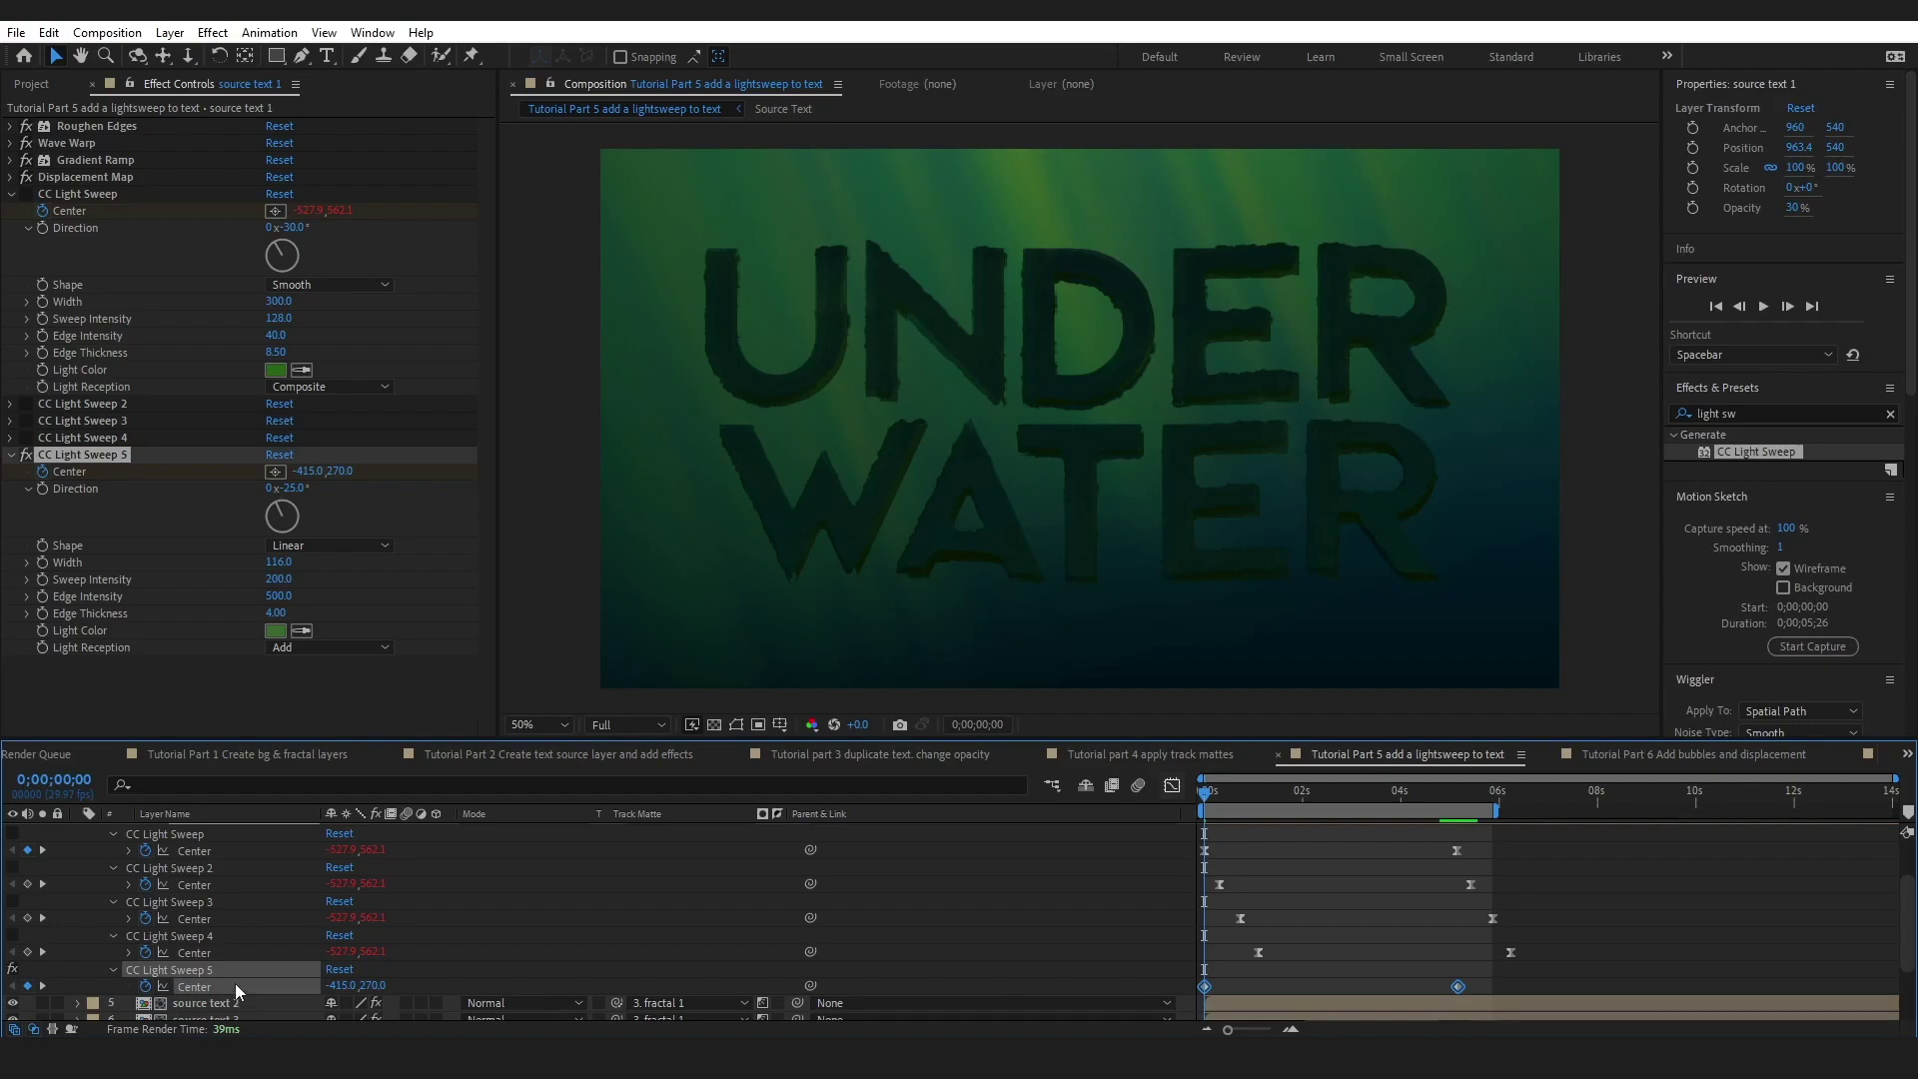
{"action": "key", "text": "Delete"}
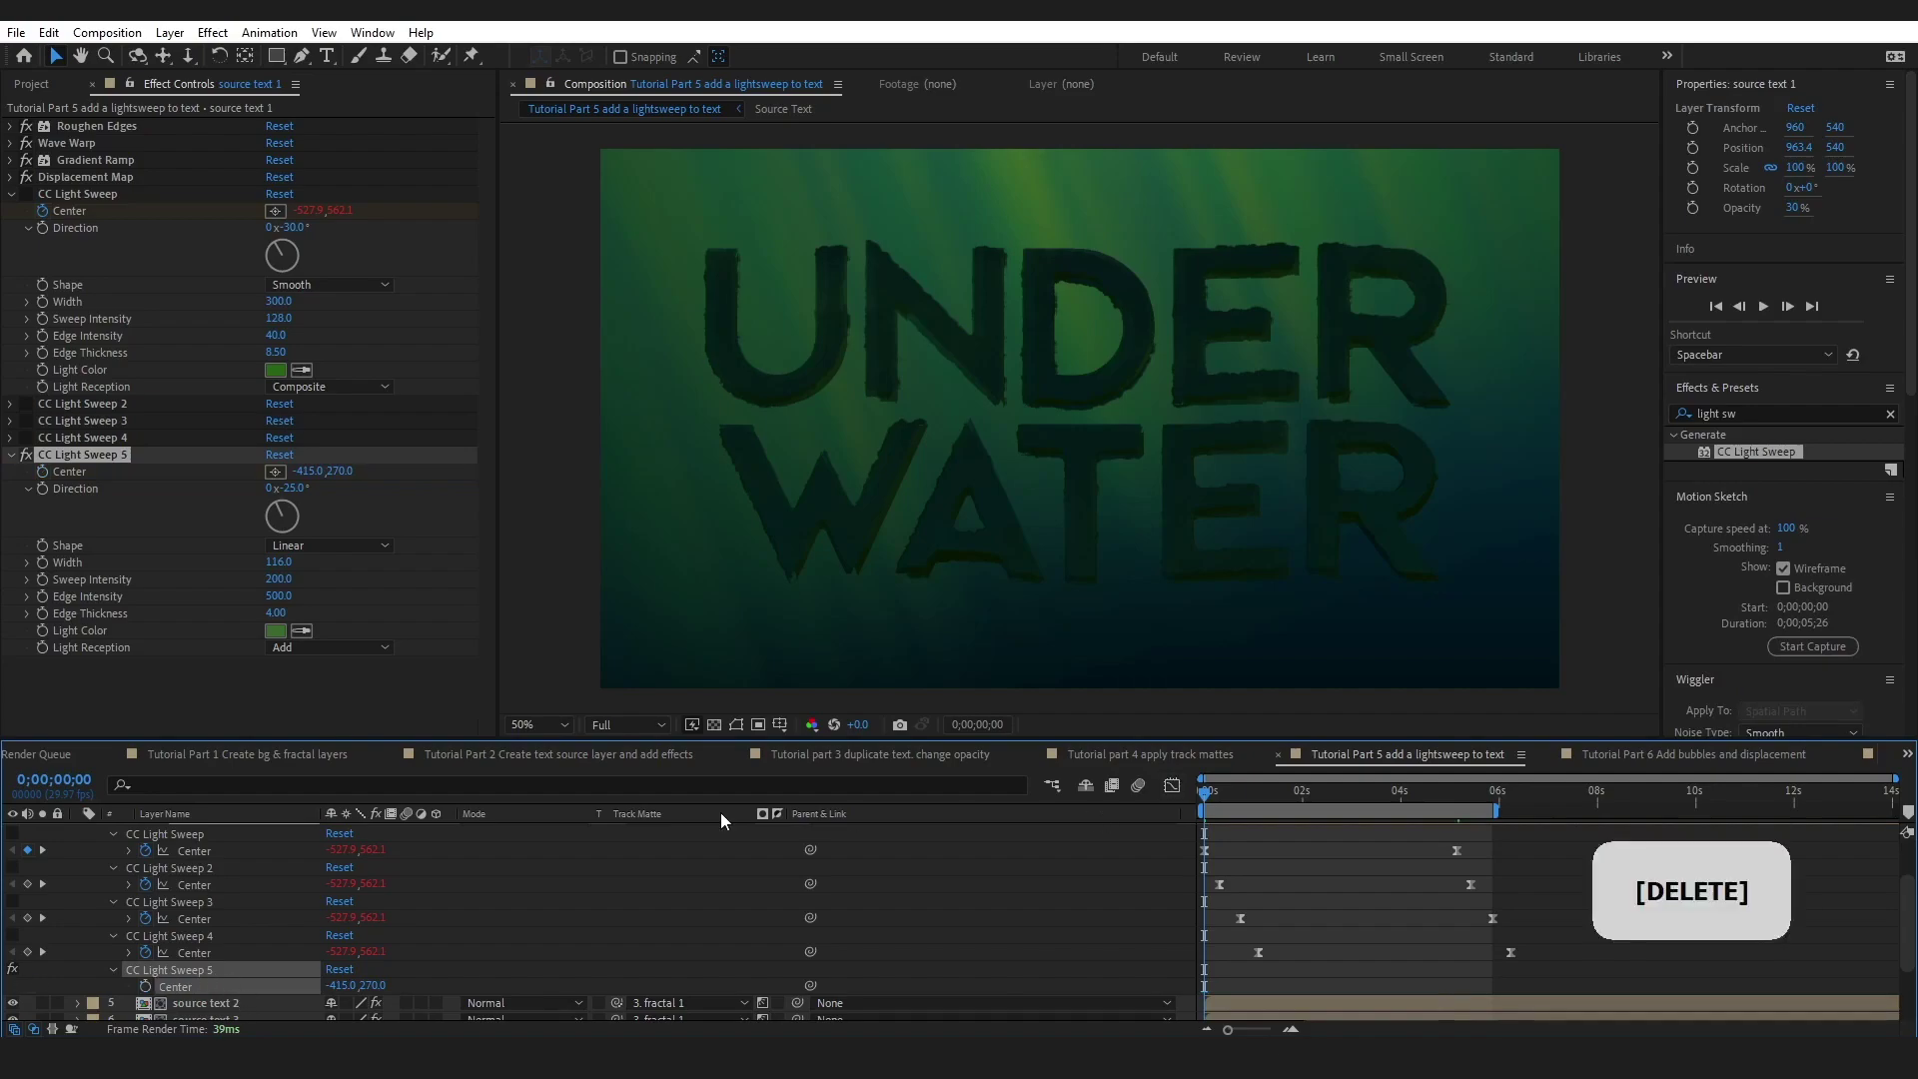
{"action": "left_click", "coordinate": [68, 453]}
{"action": "key", "text": "Delete"}
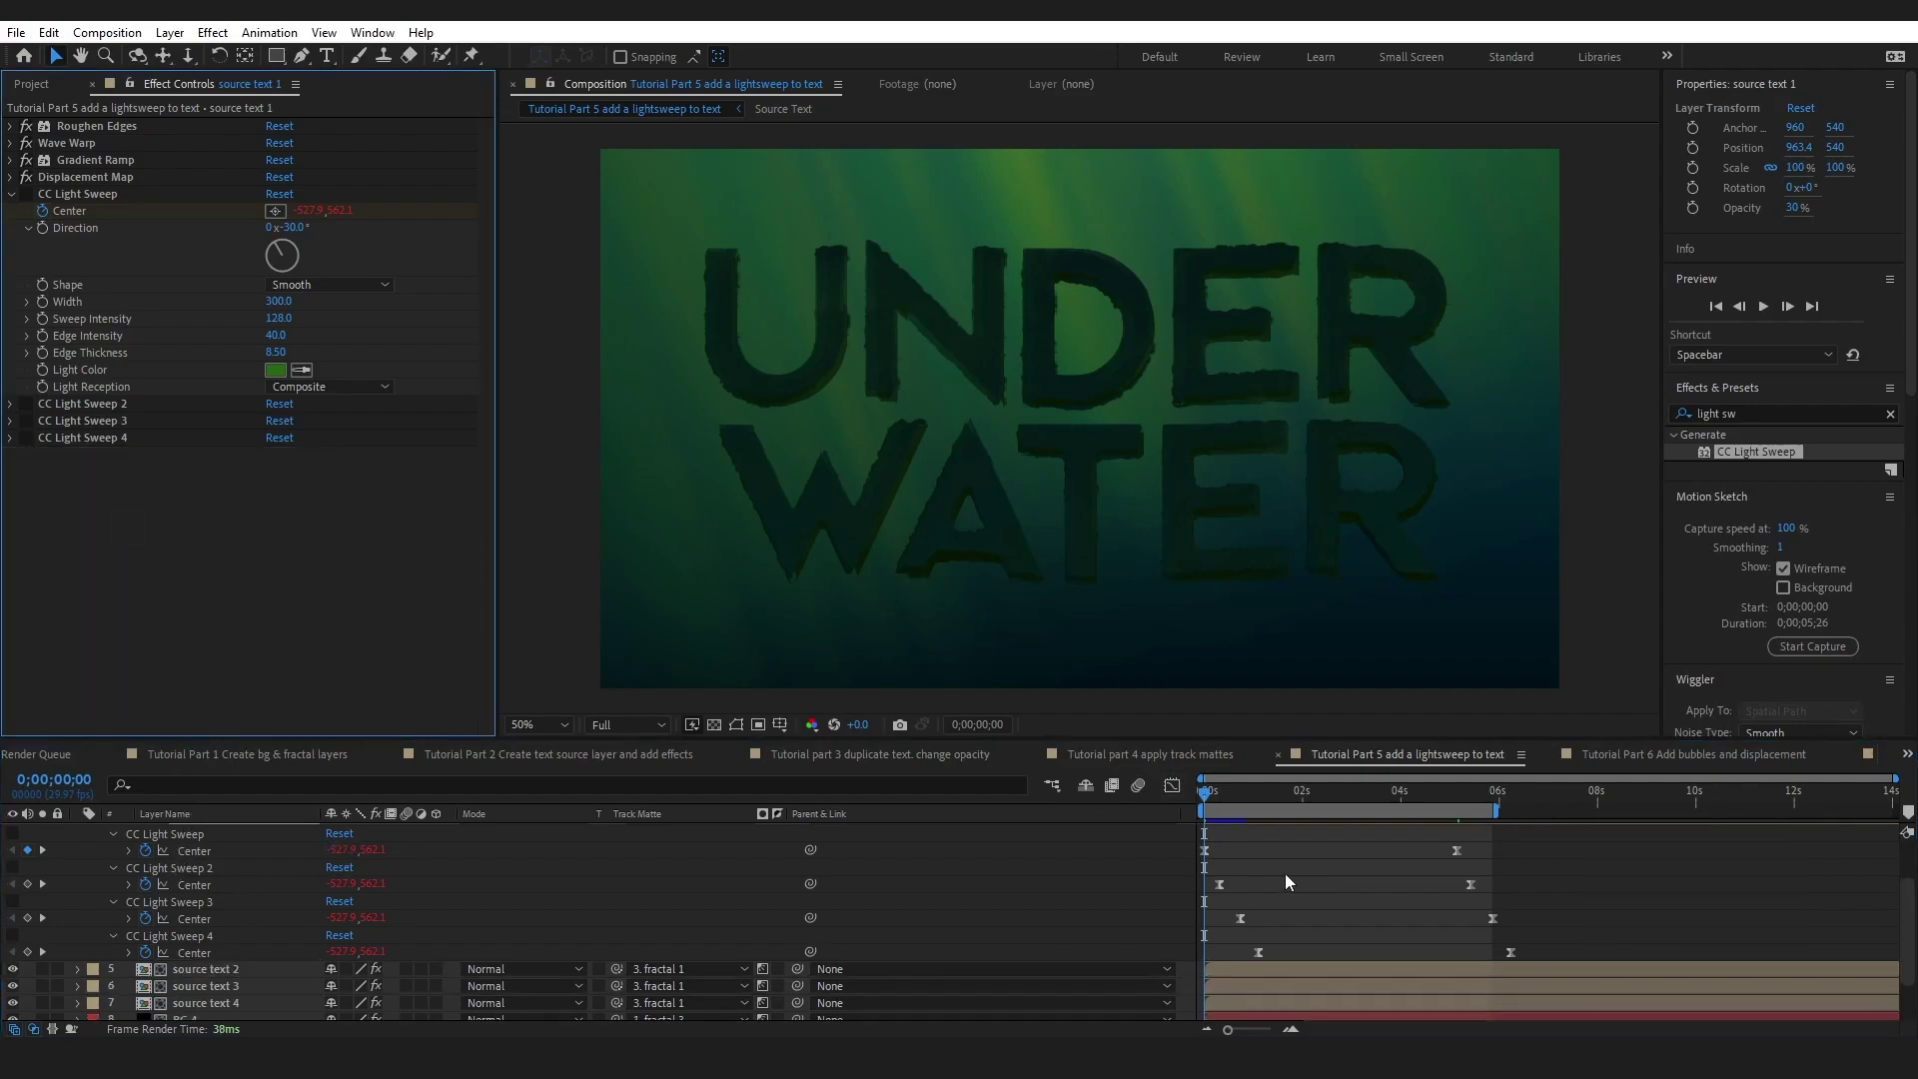
- Enable all four CC Light Sweep effects on source text 1, expand their settings and preview the combined animation
{"action": "left_click", "coordinate": [1208, 793]}
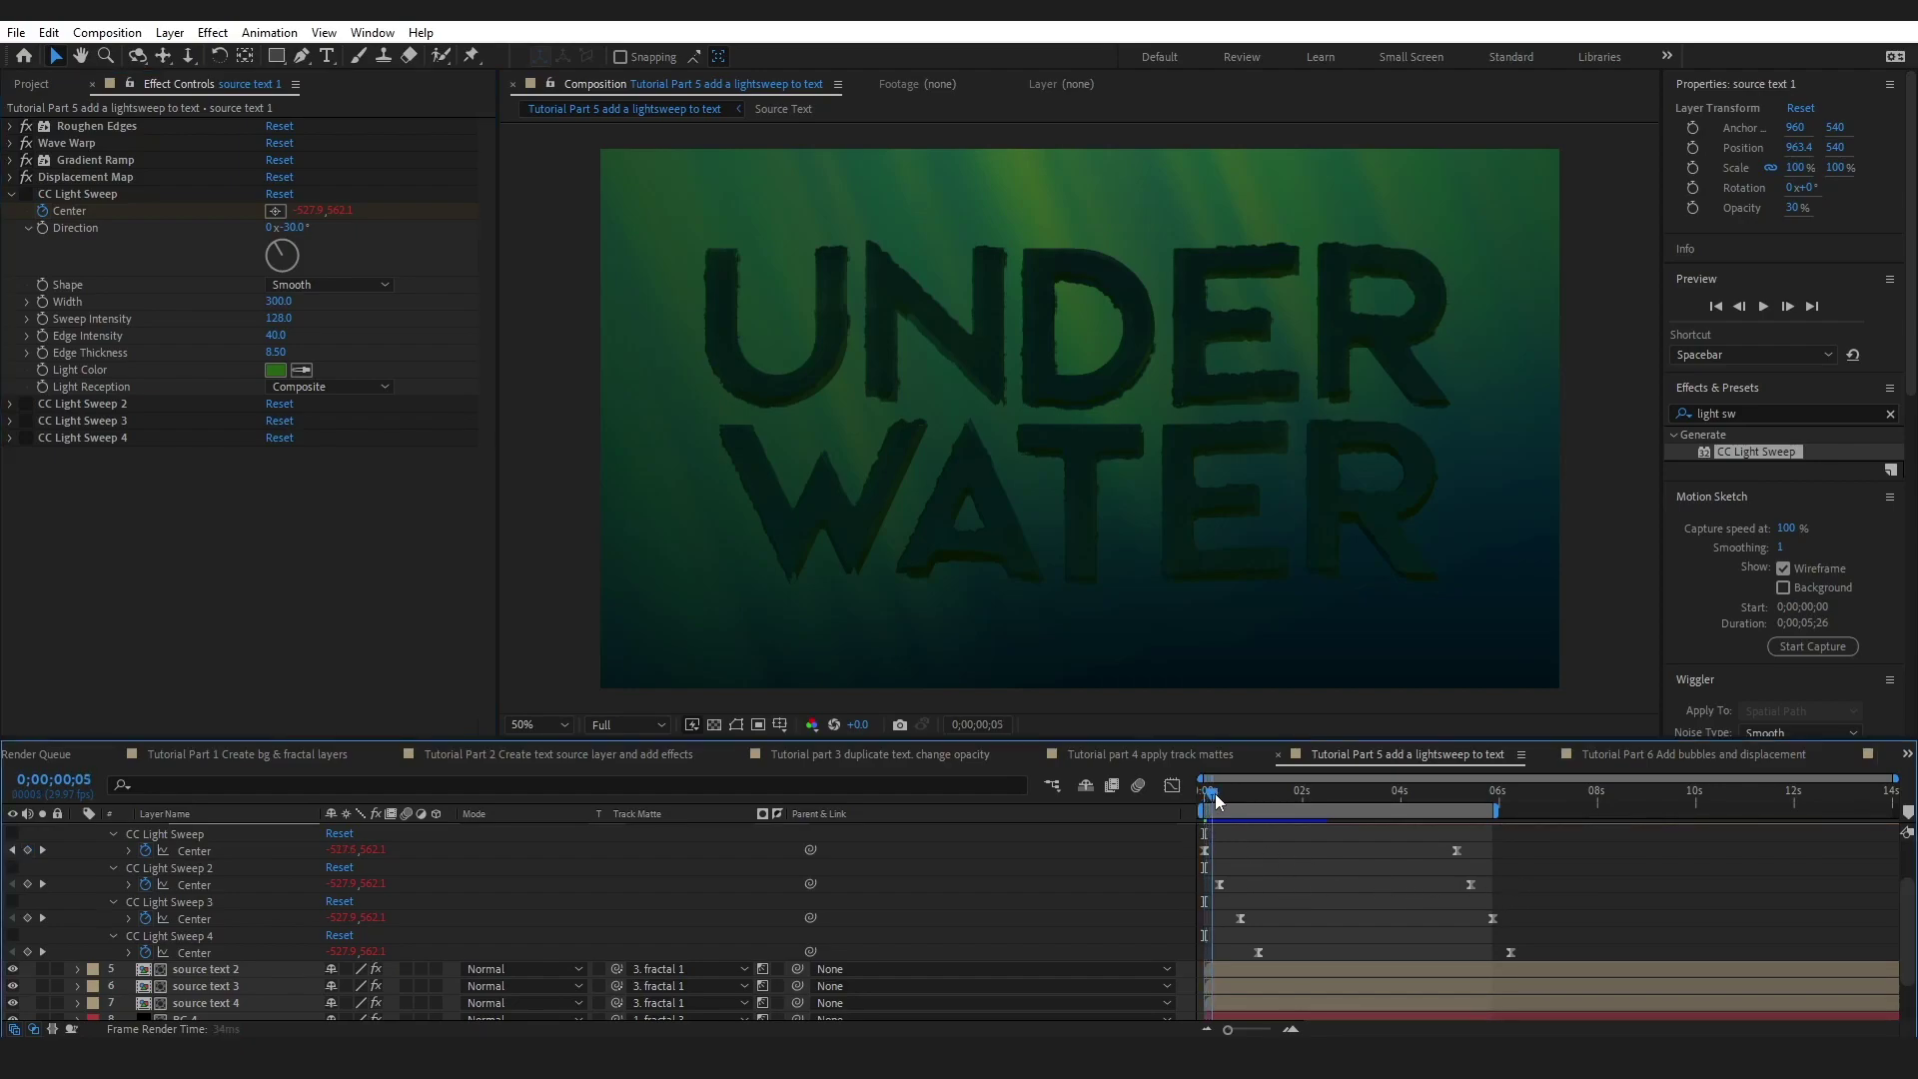
{"action": "left_click", "coordinate": [150, 868]}
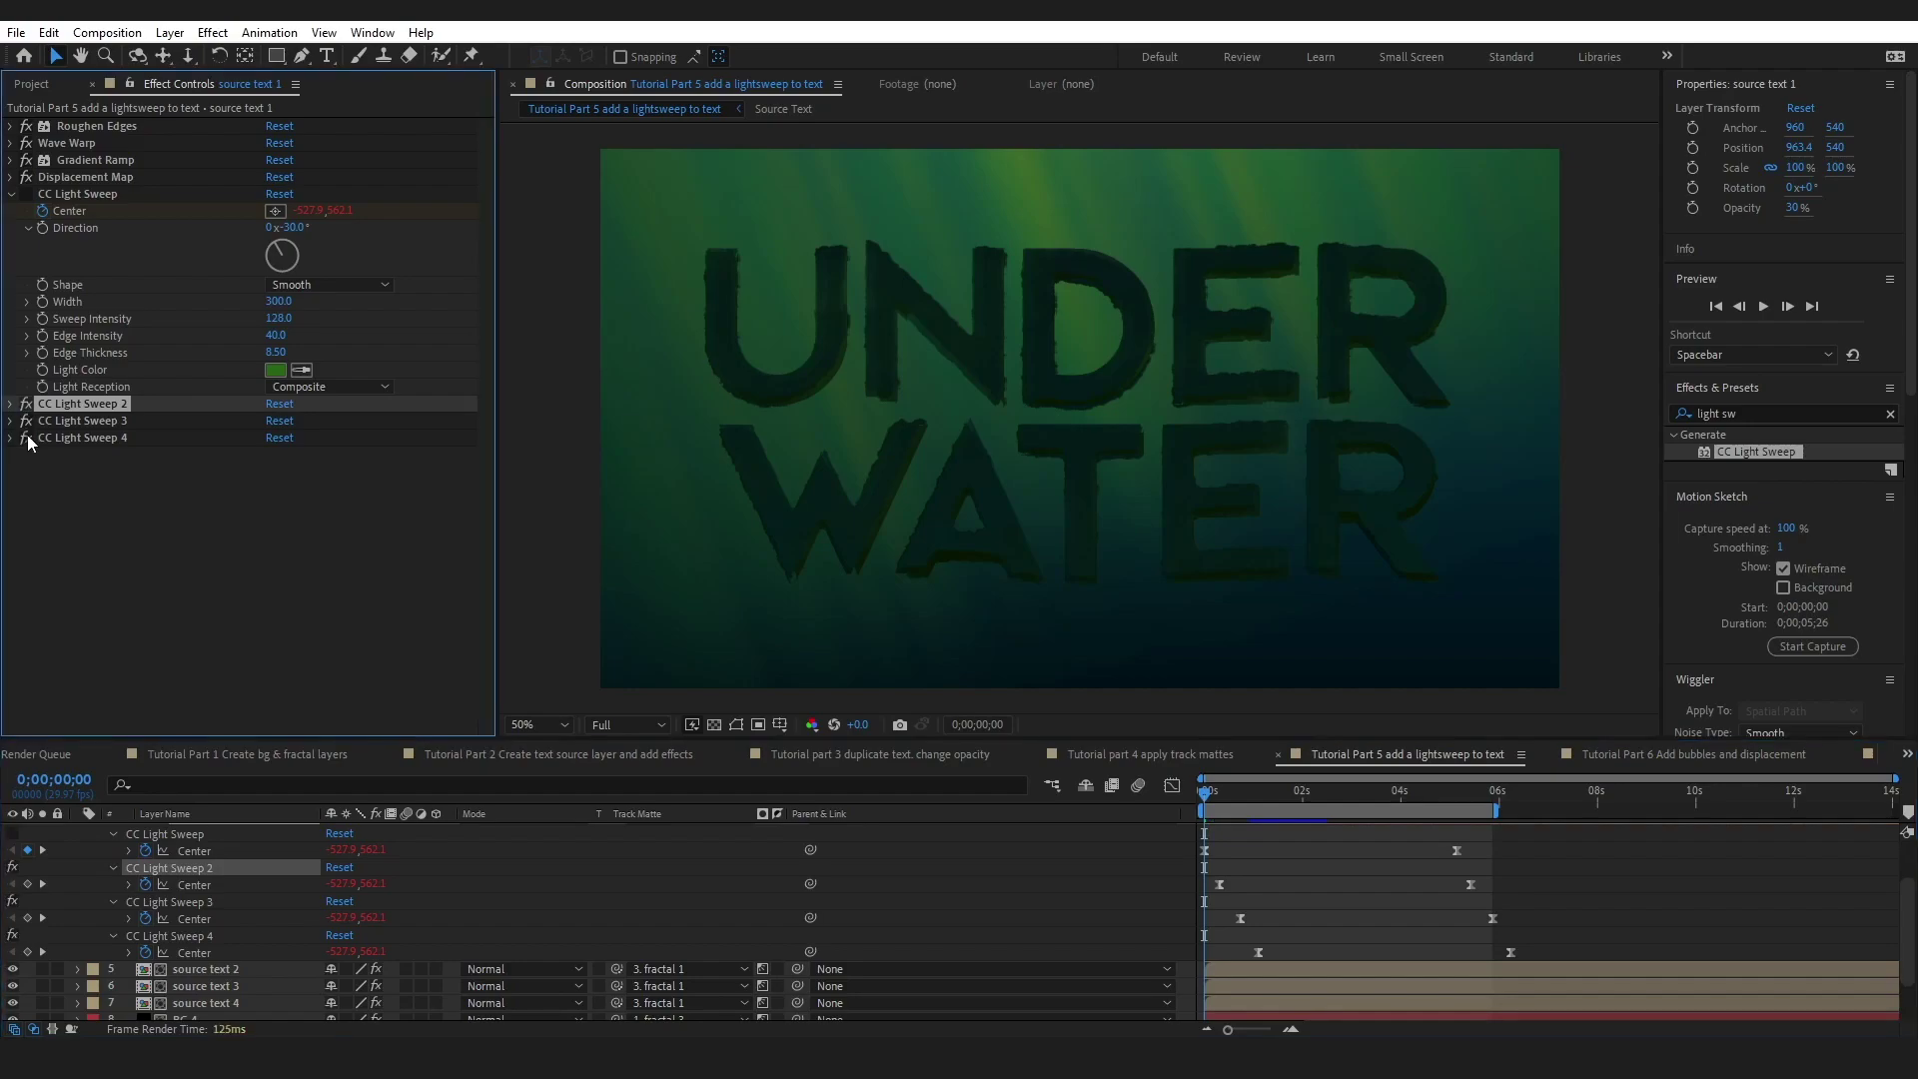
{"action": "left_click", "coordinate": [10, 404]}
{"action": "left_click", "coordinate": [10, 405]}
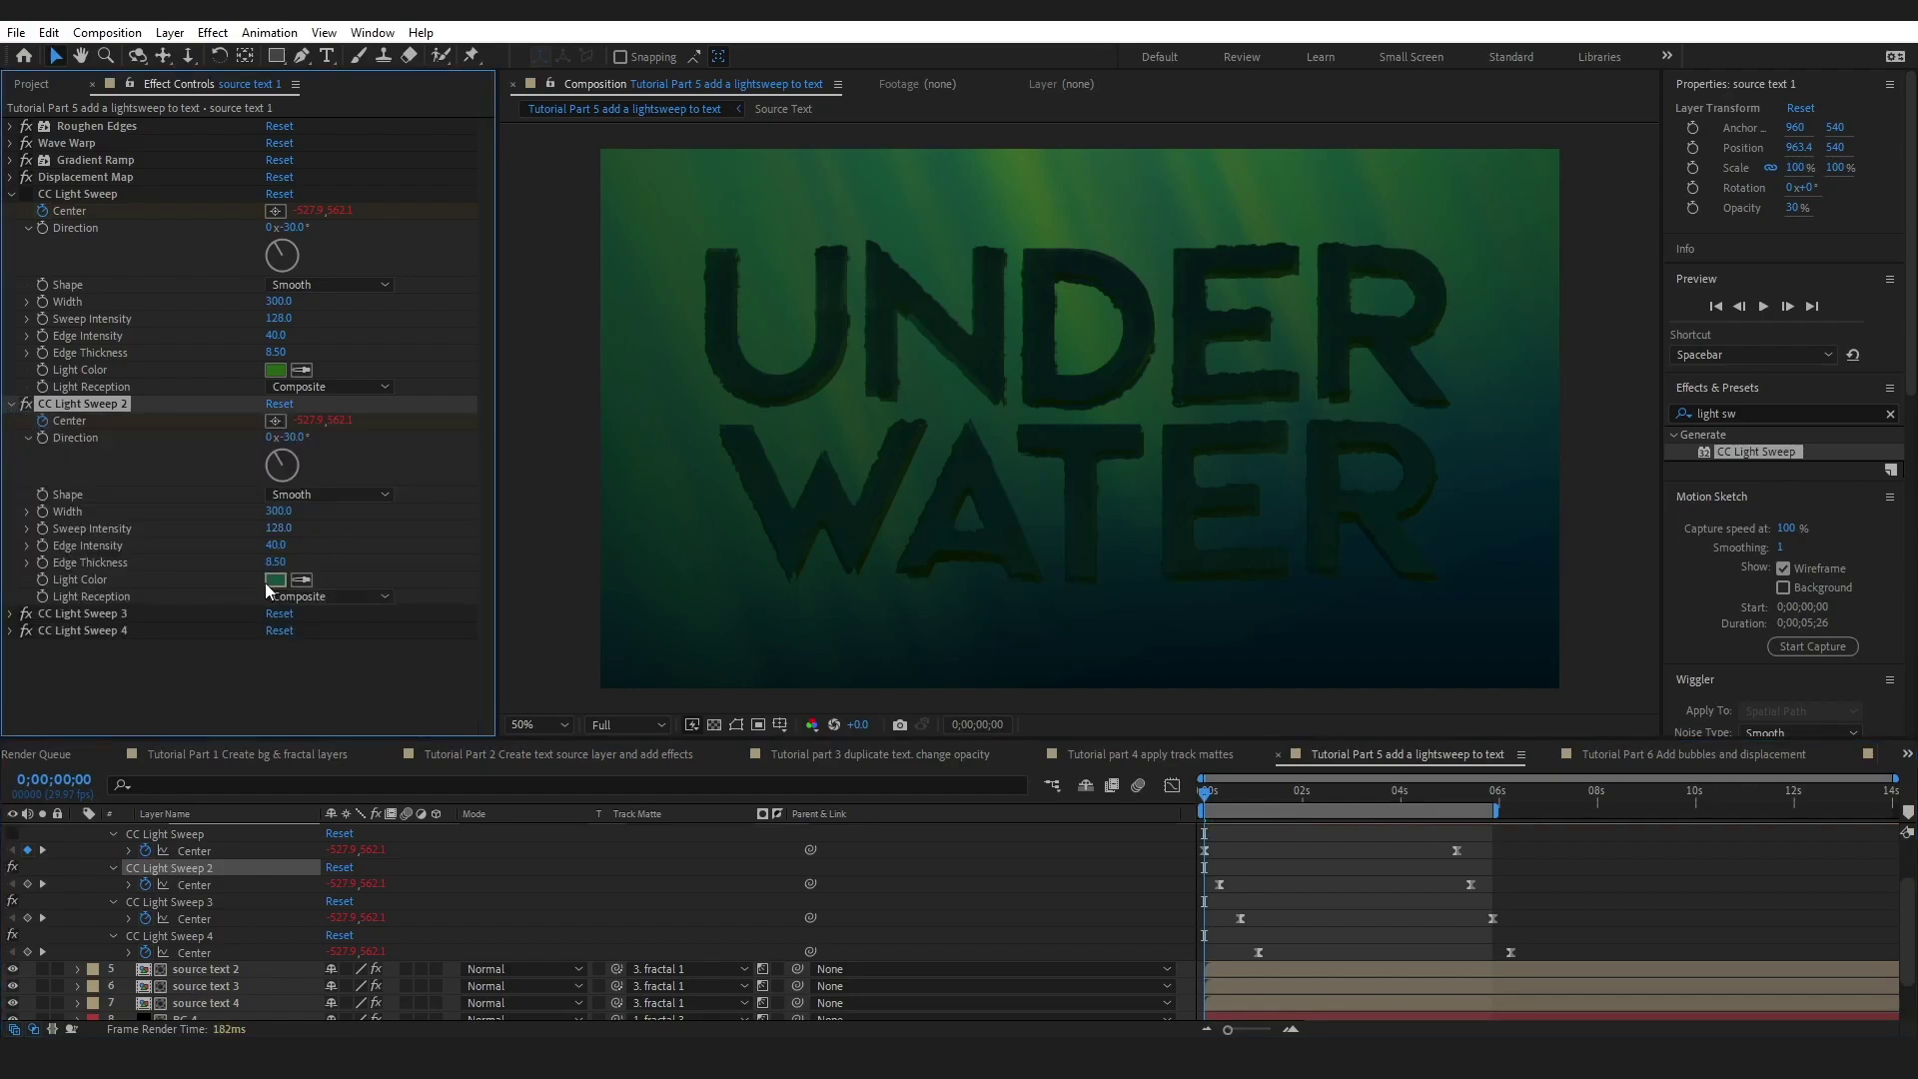
{"action": "left_click", "coordinate": [10, 614]}
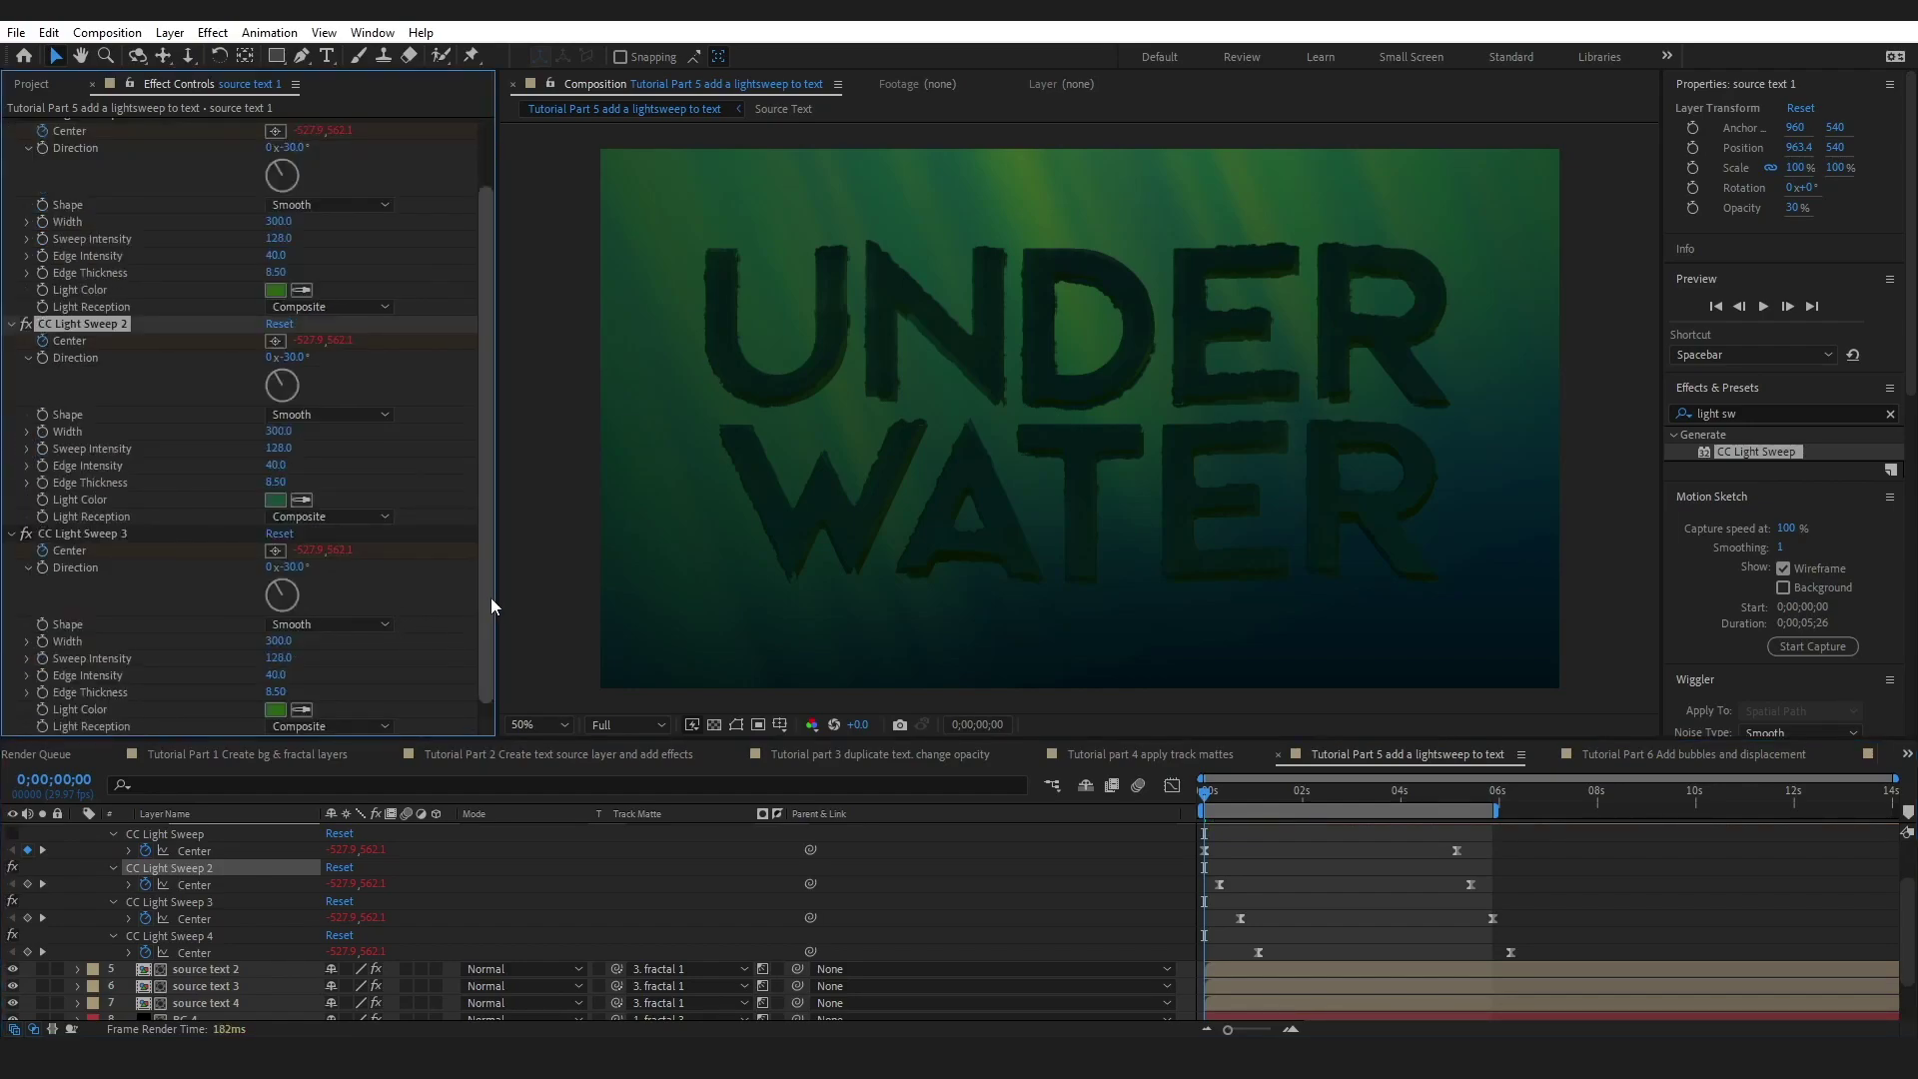
{"action": "left_click", "coordinate": [1214, 794]}
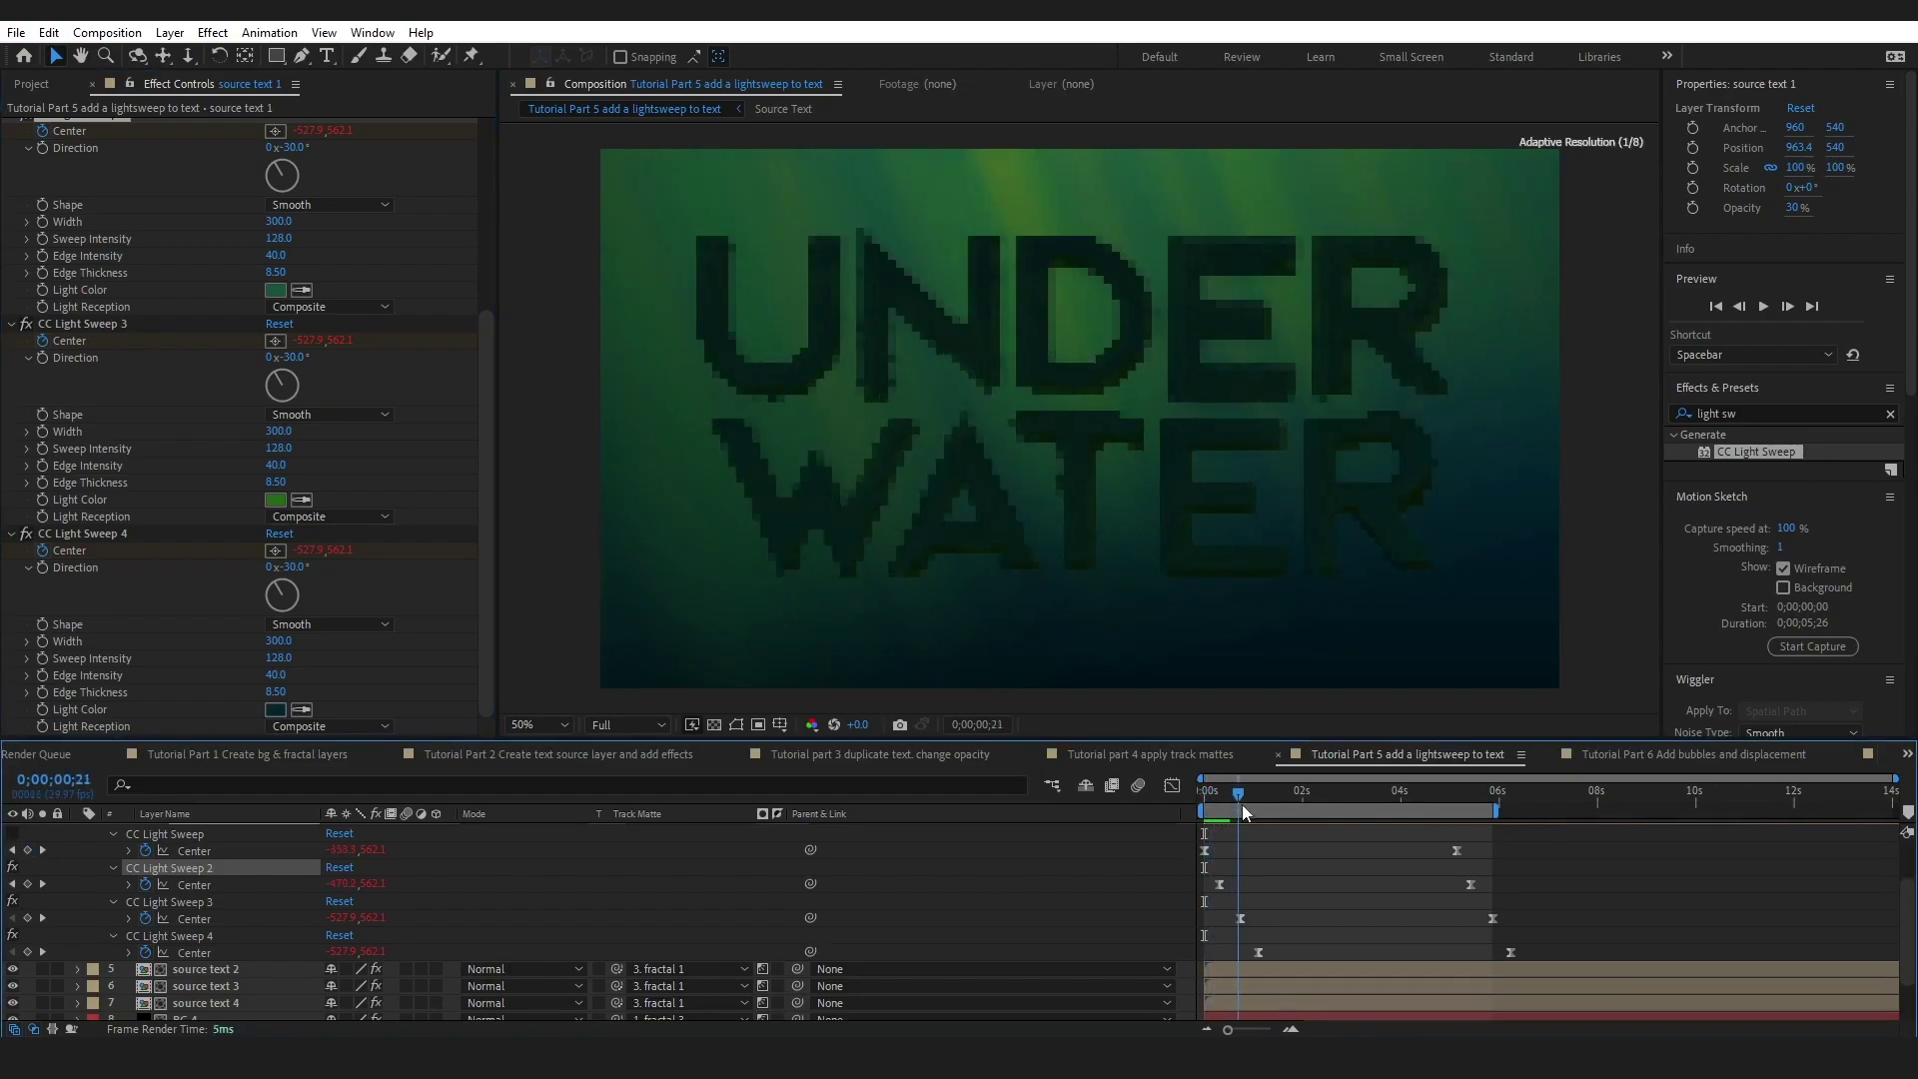
{"action": "key", "text": "space"}
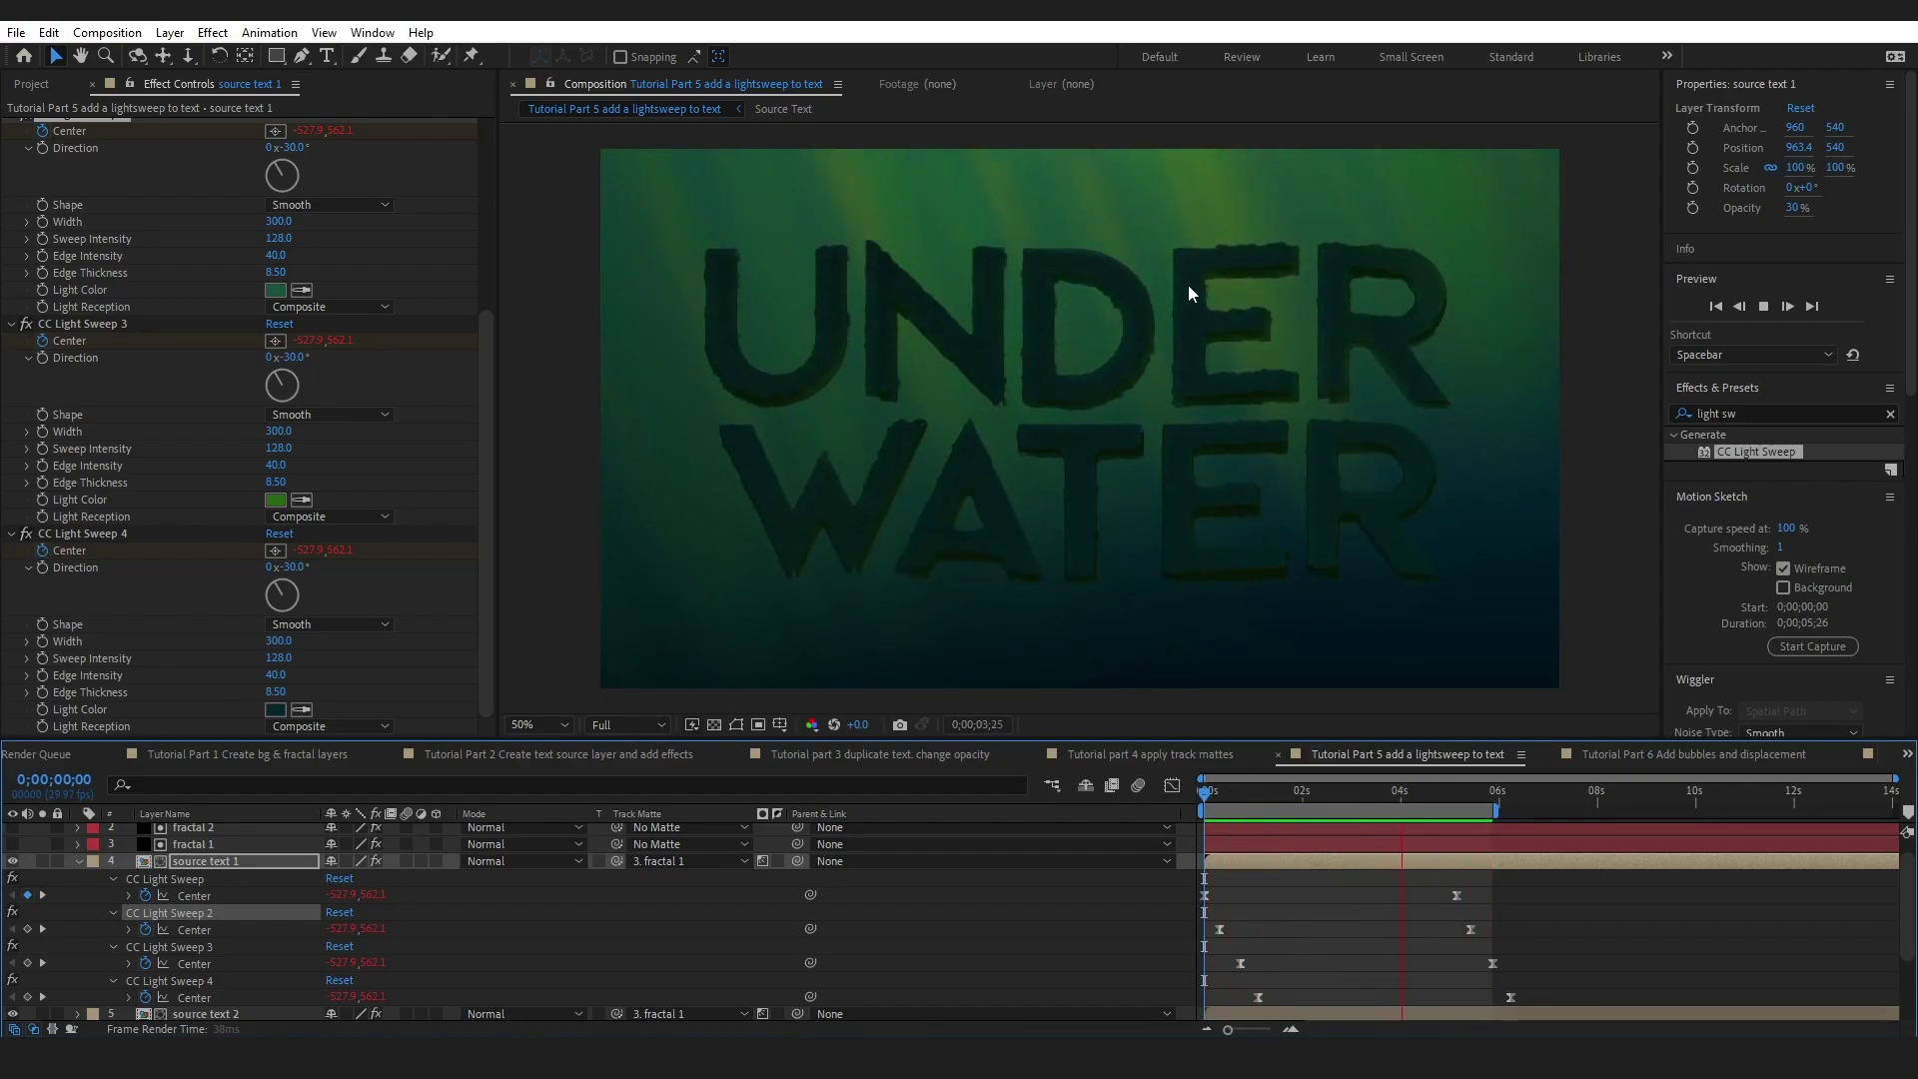
{"action": "left_click", "coordinate": [1221, 792]}
{"action": "key", "text": "space"}
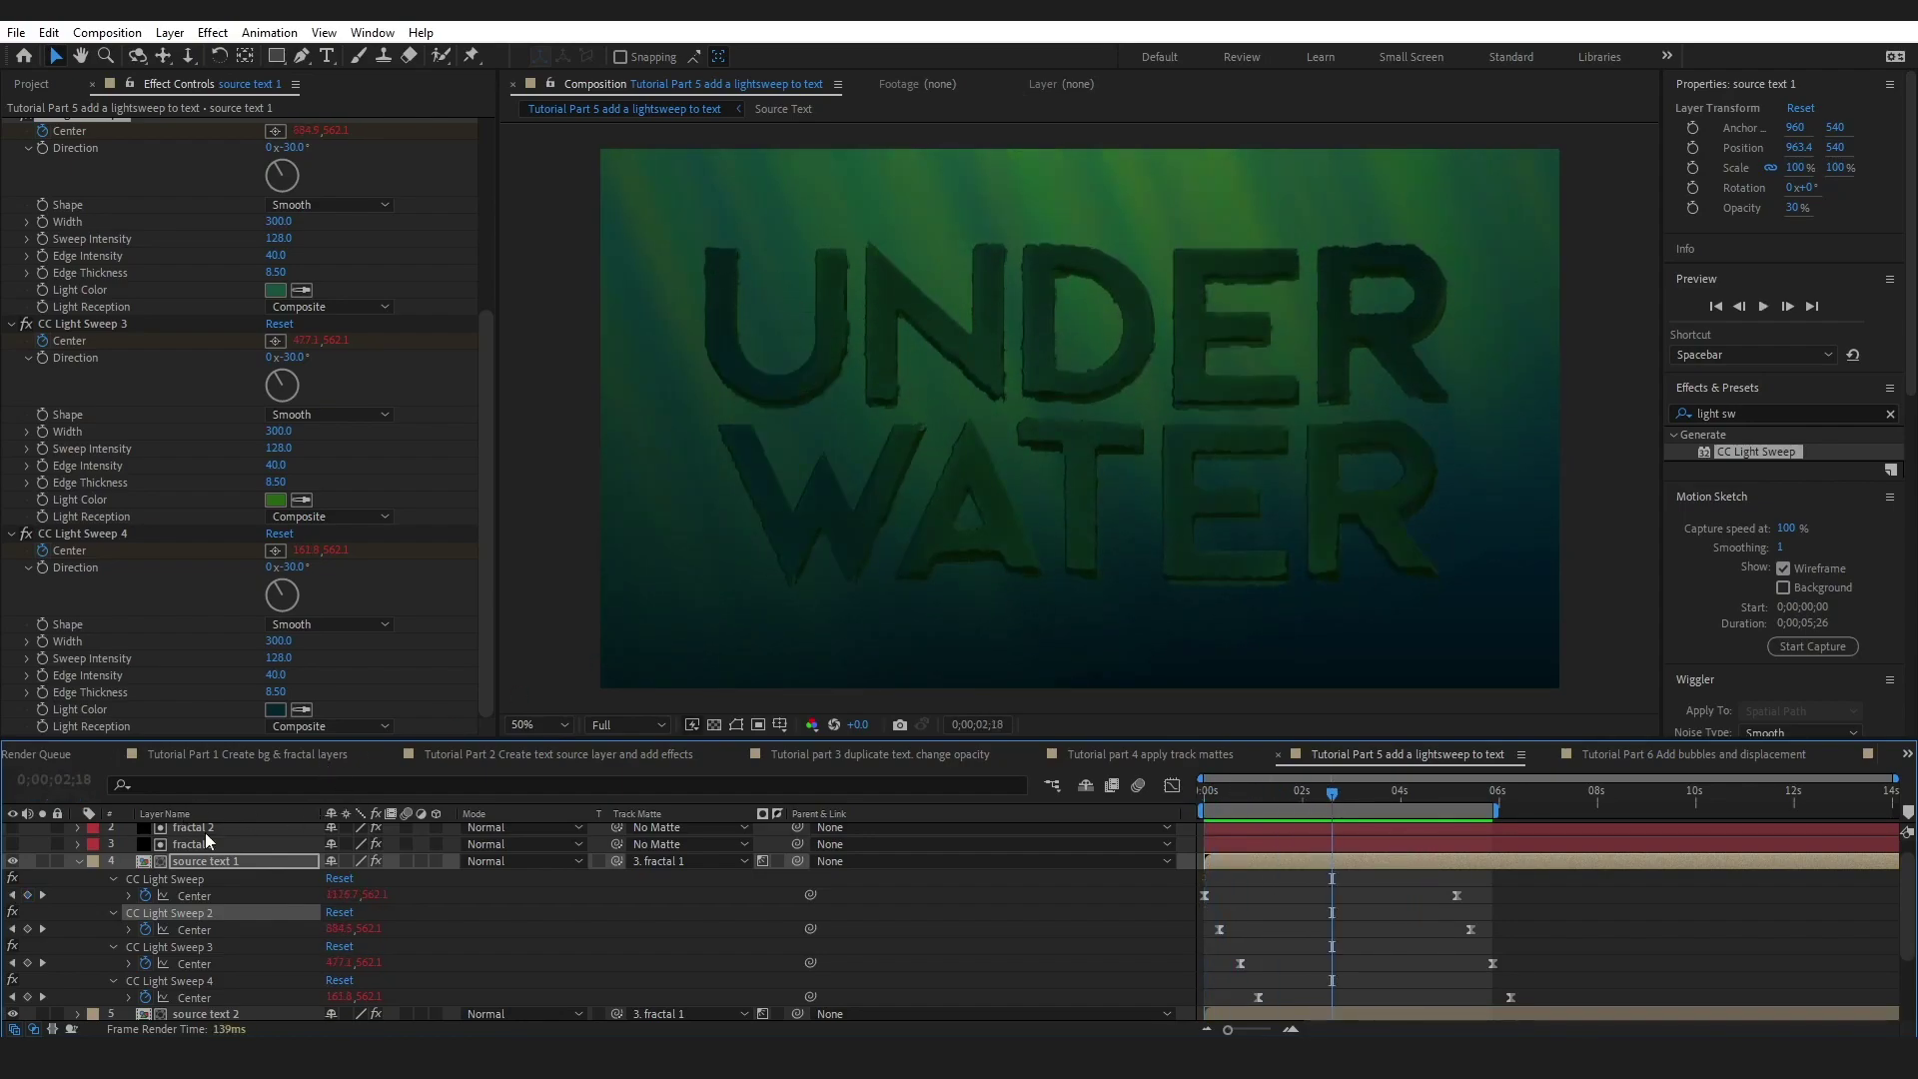
- Collapse source text 1 and toggle the CC Light Sweep on source text 2 on and off to compare its edge highlights
{"action": "left_click", "coordinate": [78, 861]}
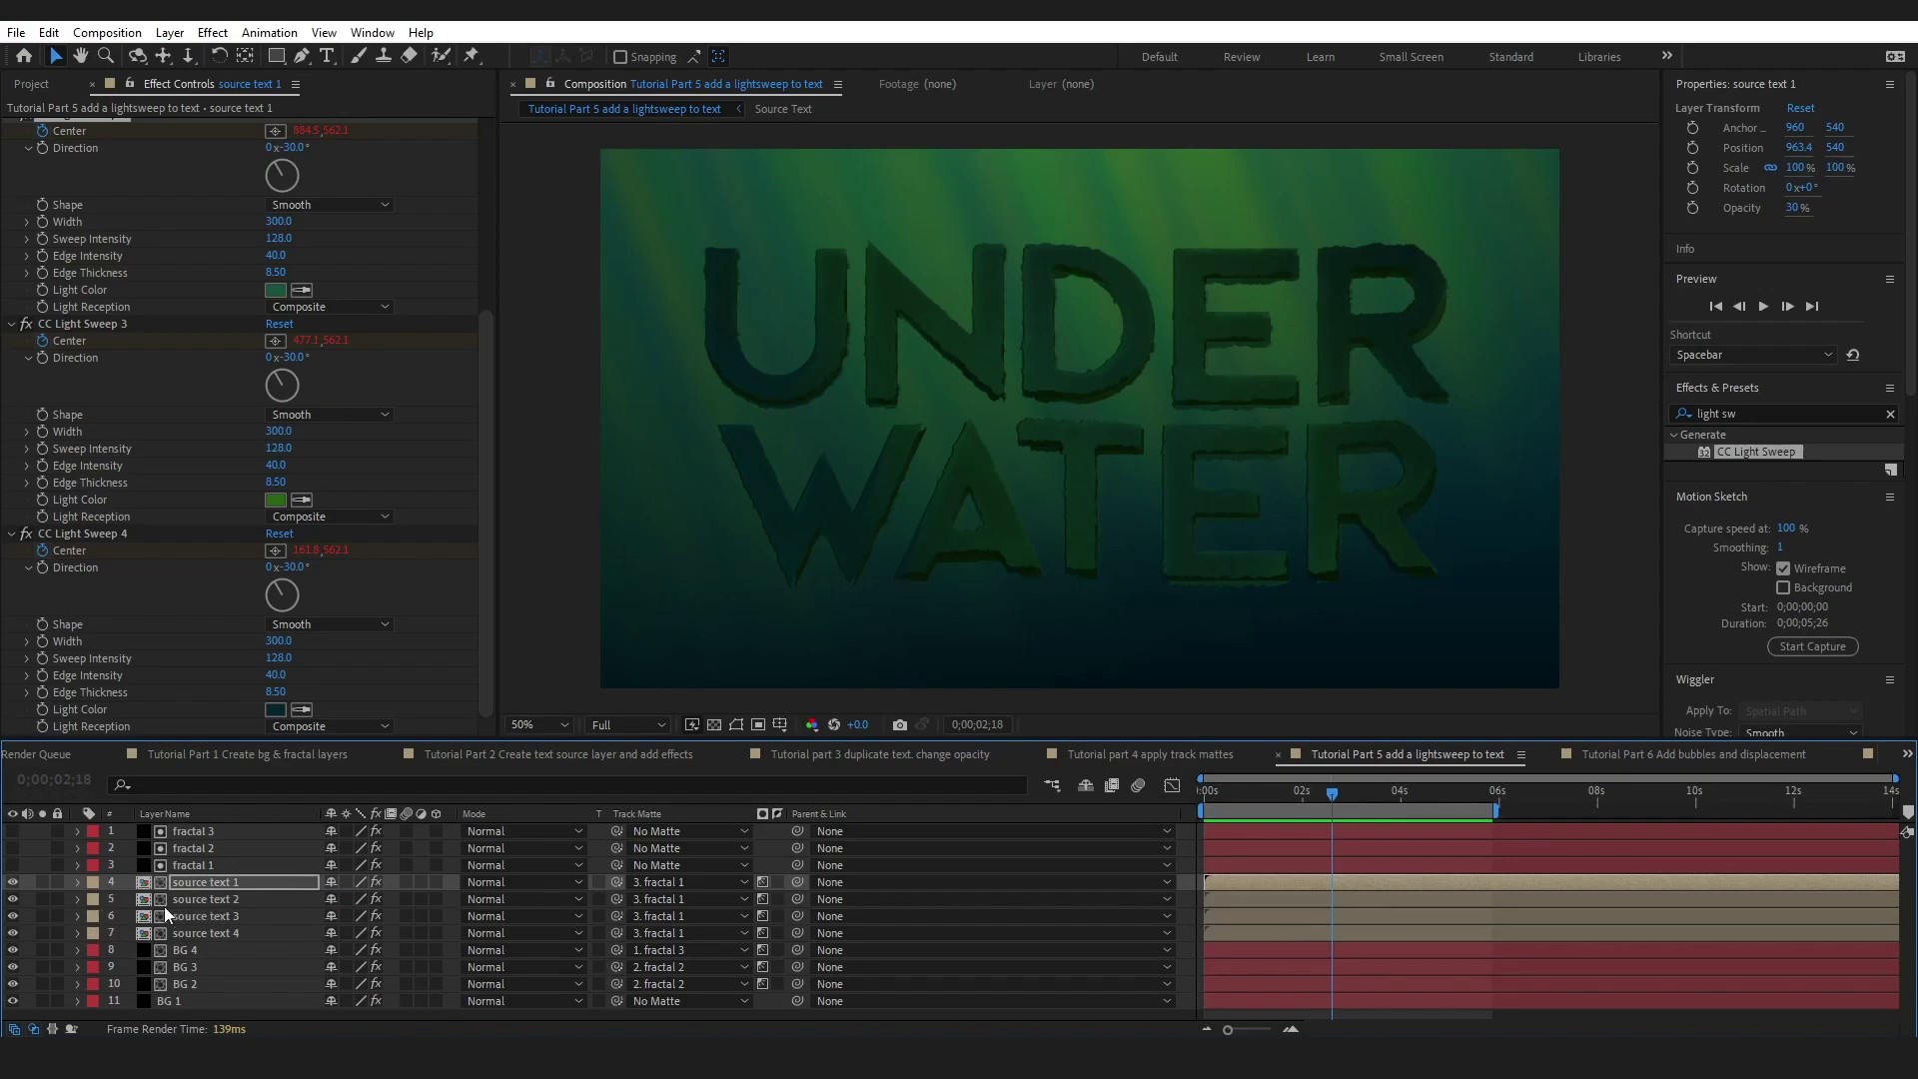
{"action": "left_click", "coordinate": [196, 899]}
{"action": "left_click", "coordinate": [56, 201]}
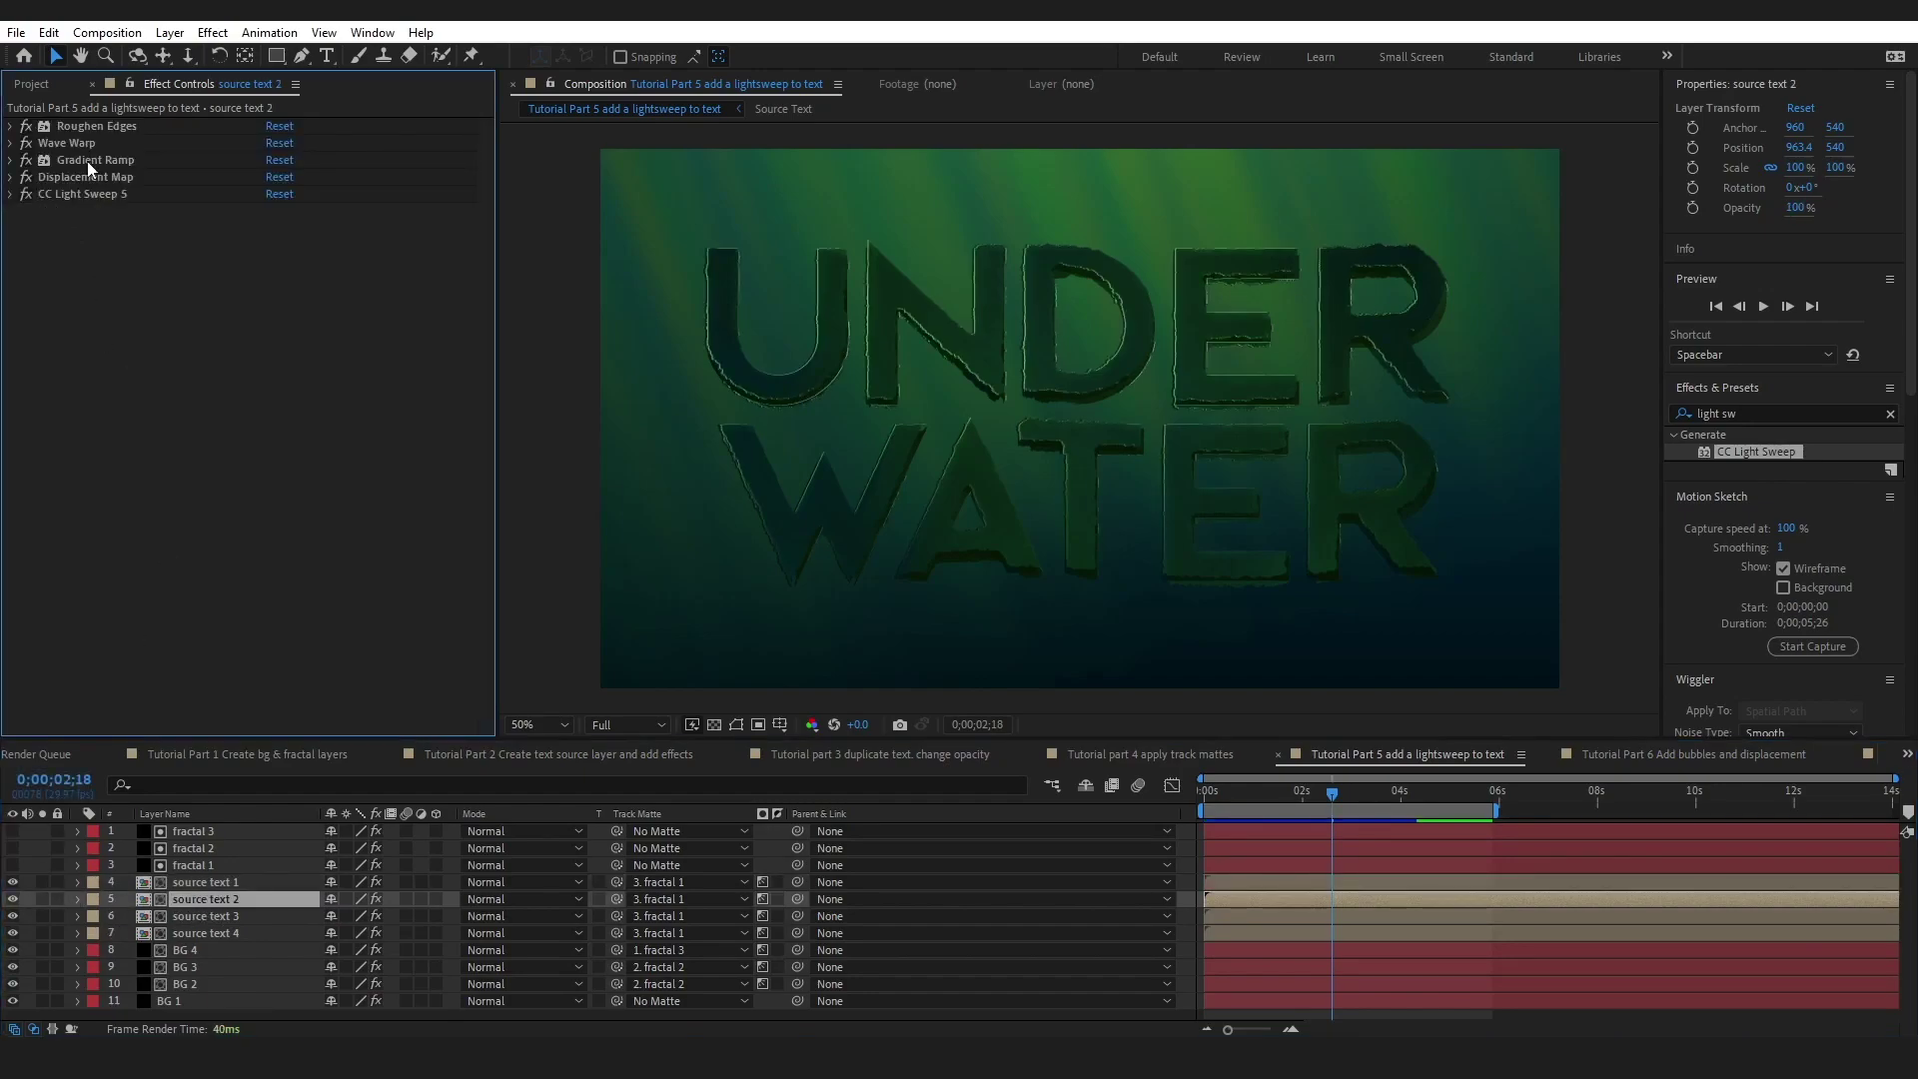
{"action": "left_click", "coordinate": [26, 193]}
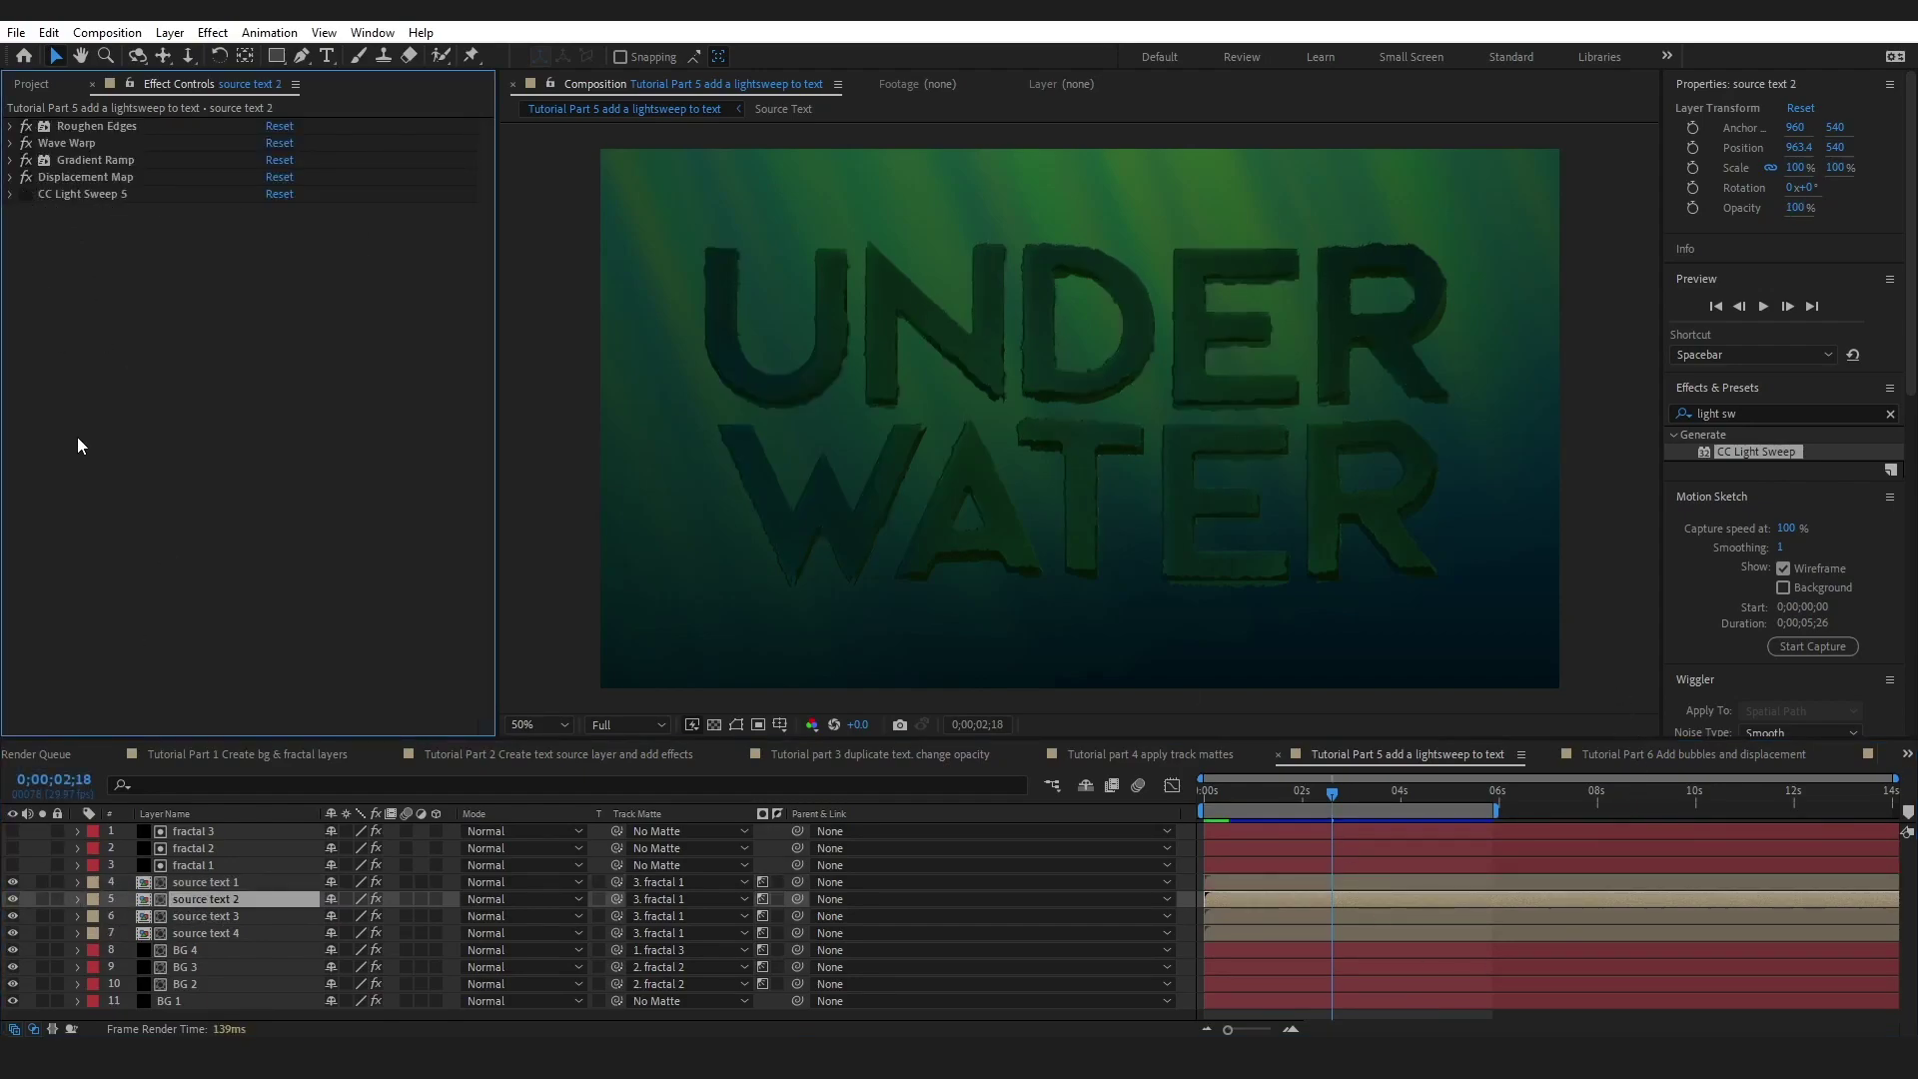
- Raise the opacity of source text 1 to 100% and preview the light sweeps from the first frame
{"action": "left_click", "coordinate": [206, 885]}
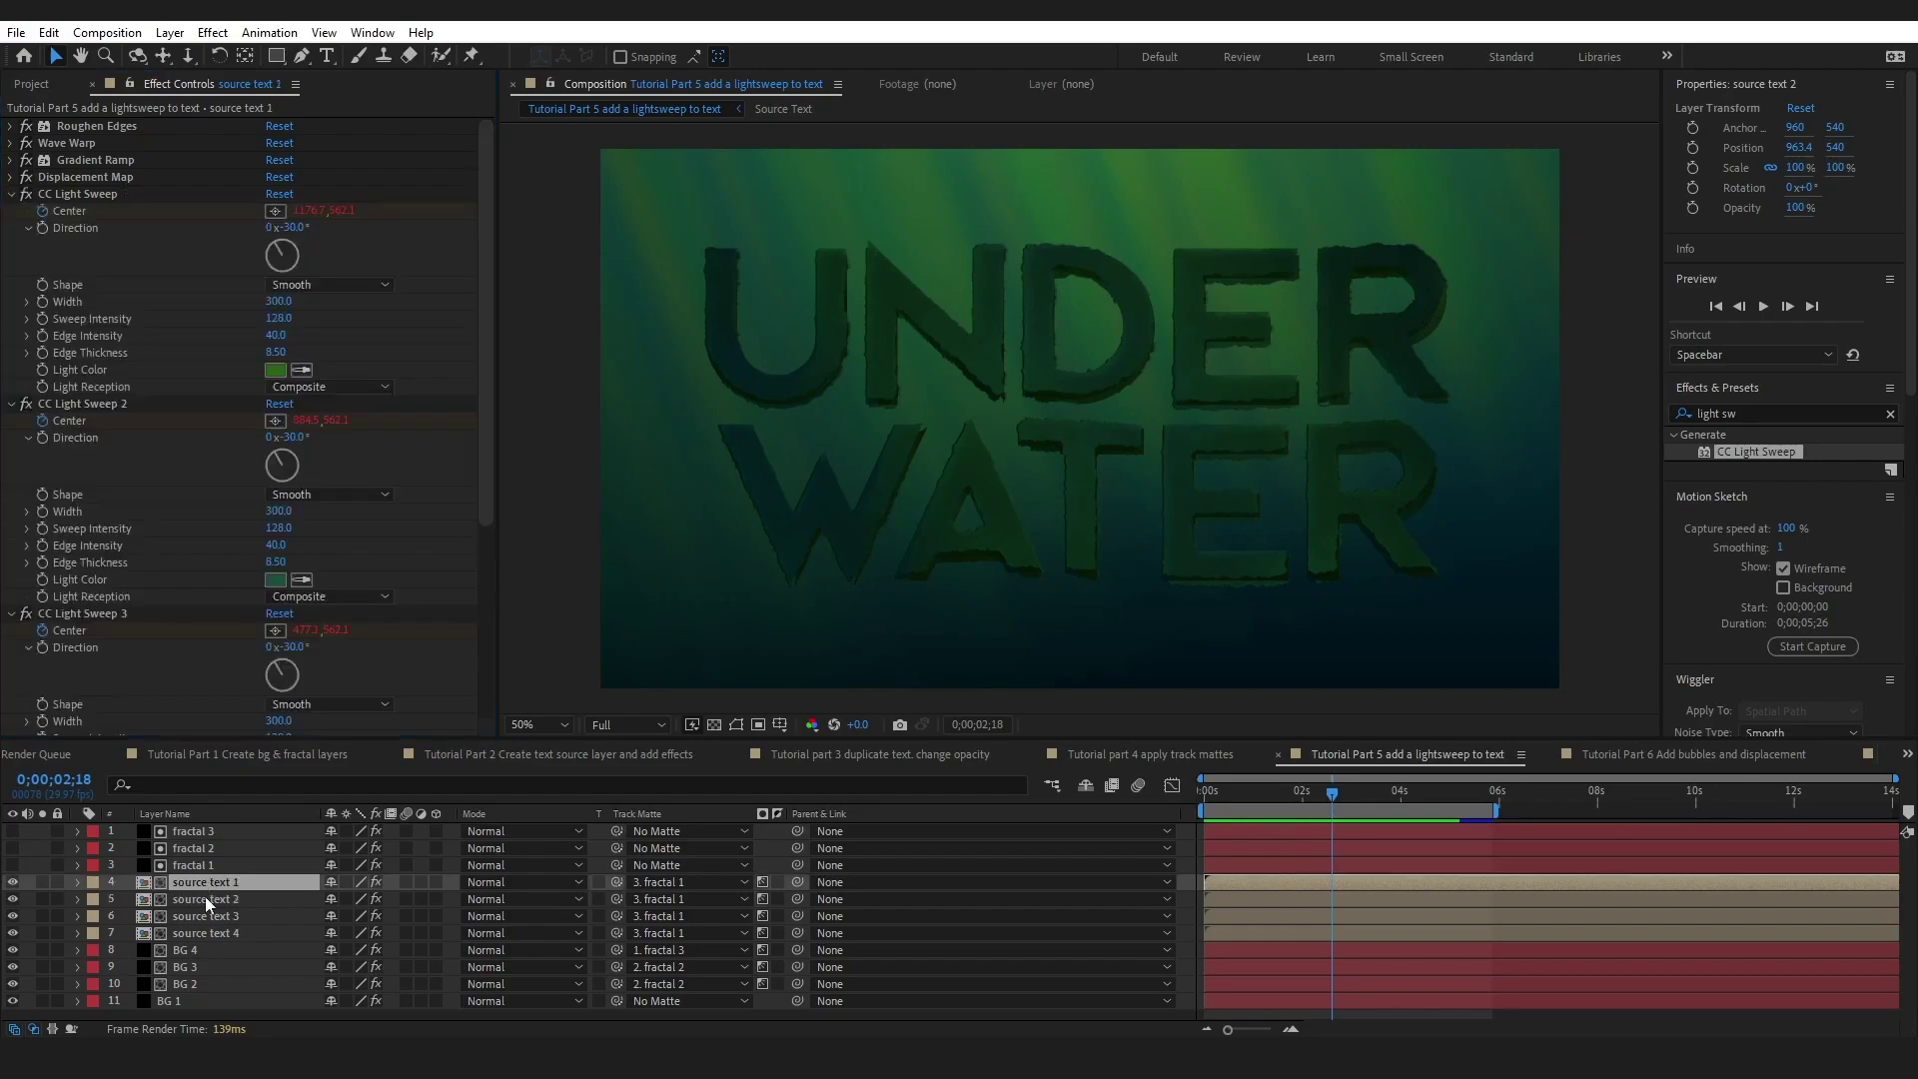
{"action": "key", "text": "t"}
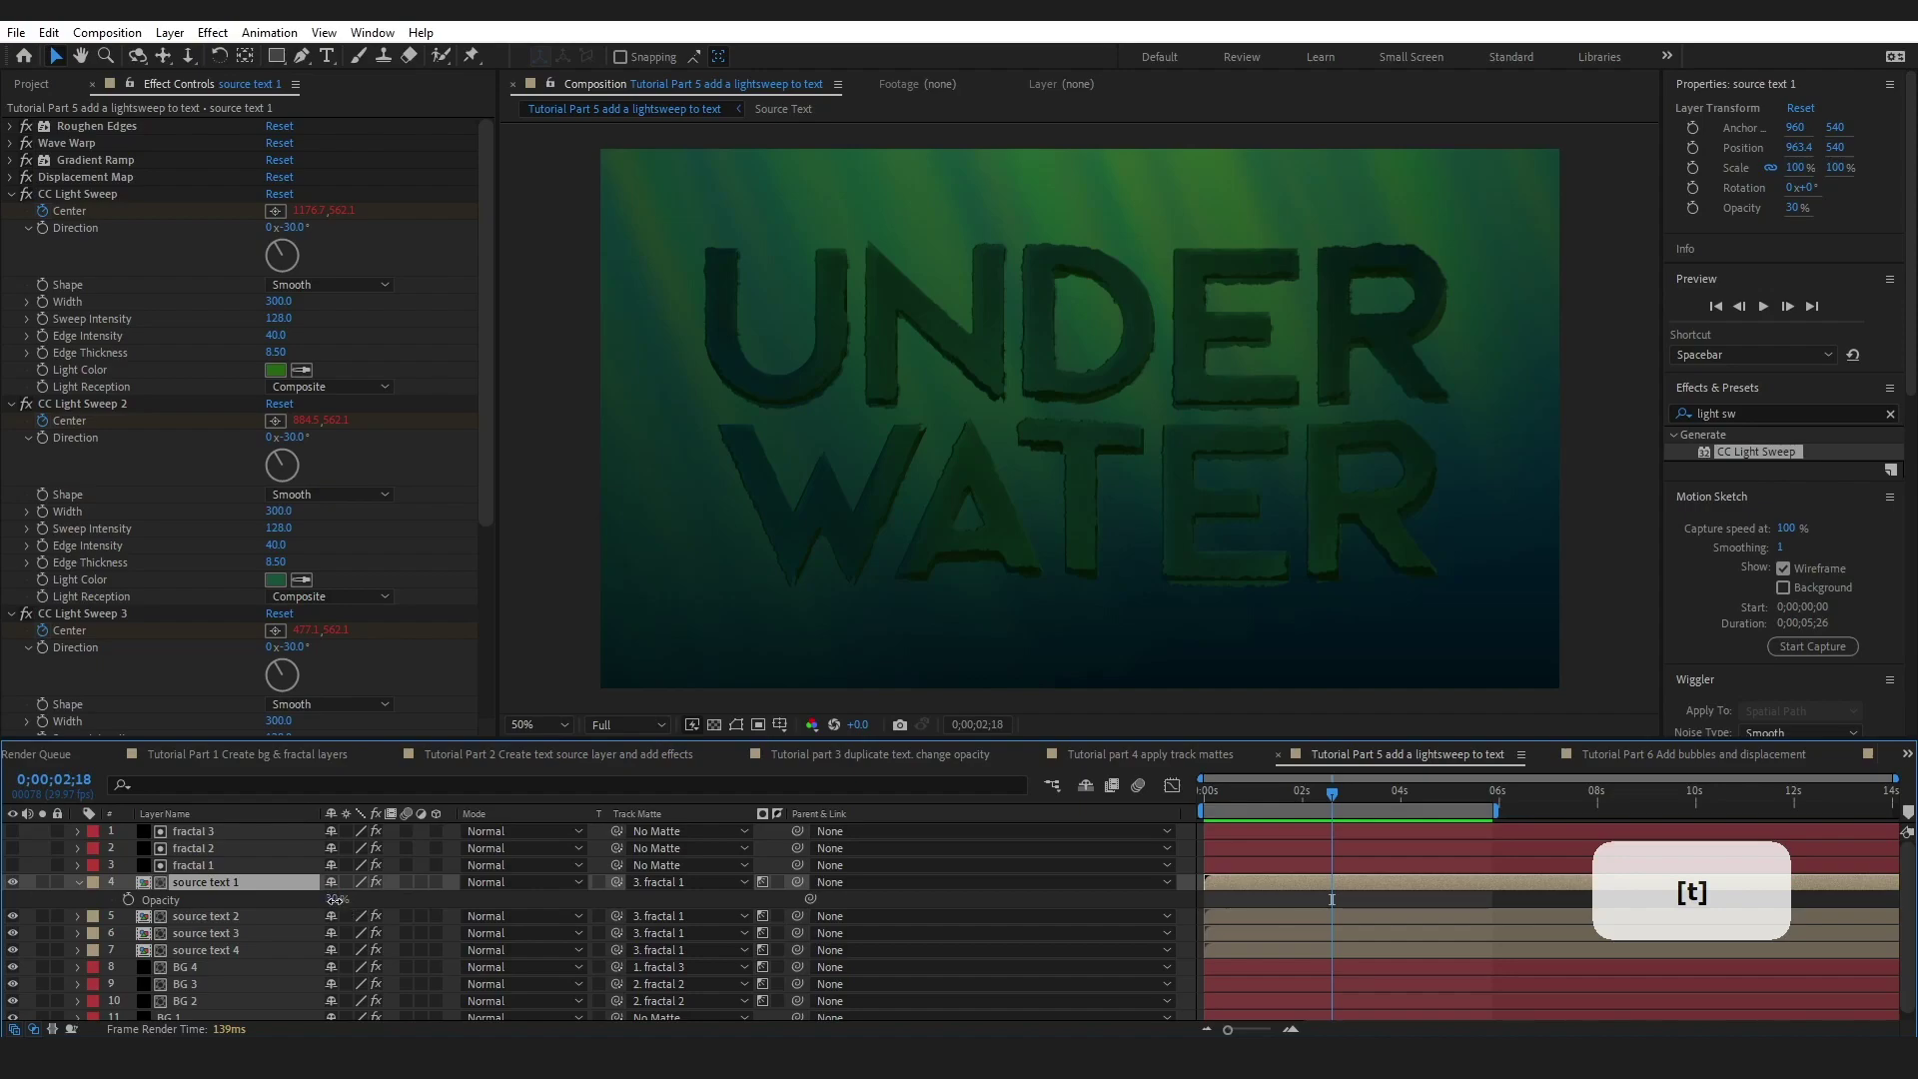
{"action": "left_click_drag", "start_coordinate": [335, 899], "coordinate": [1479, 891]}
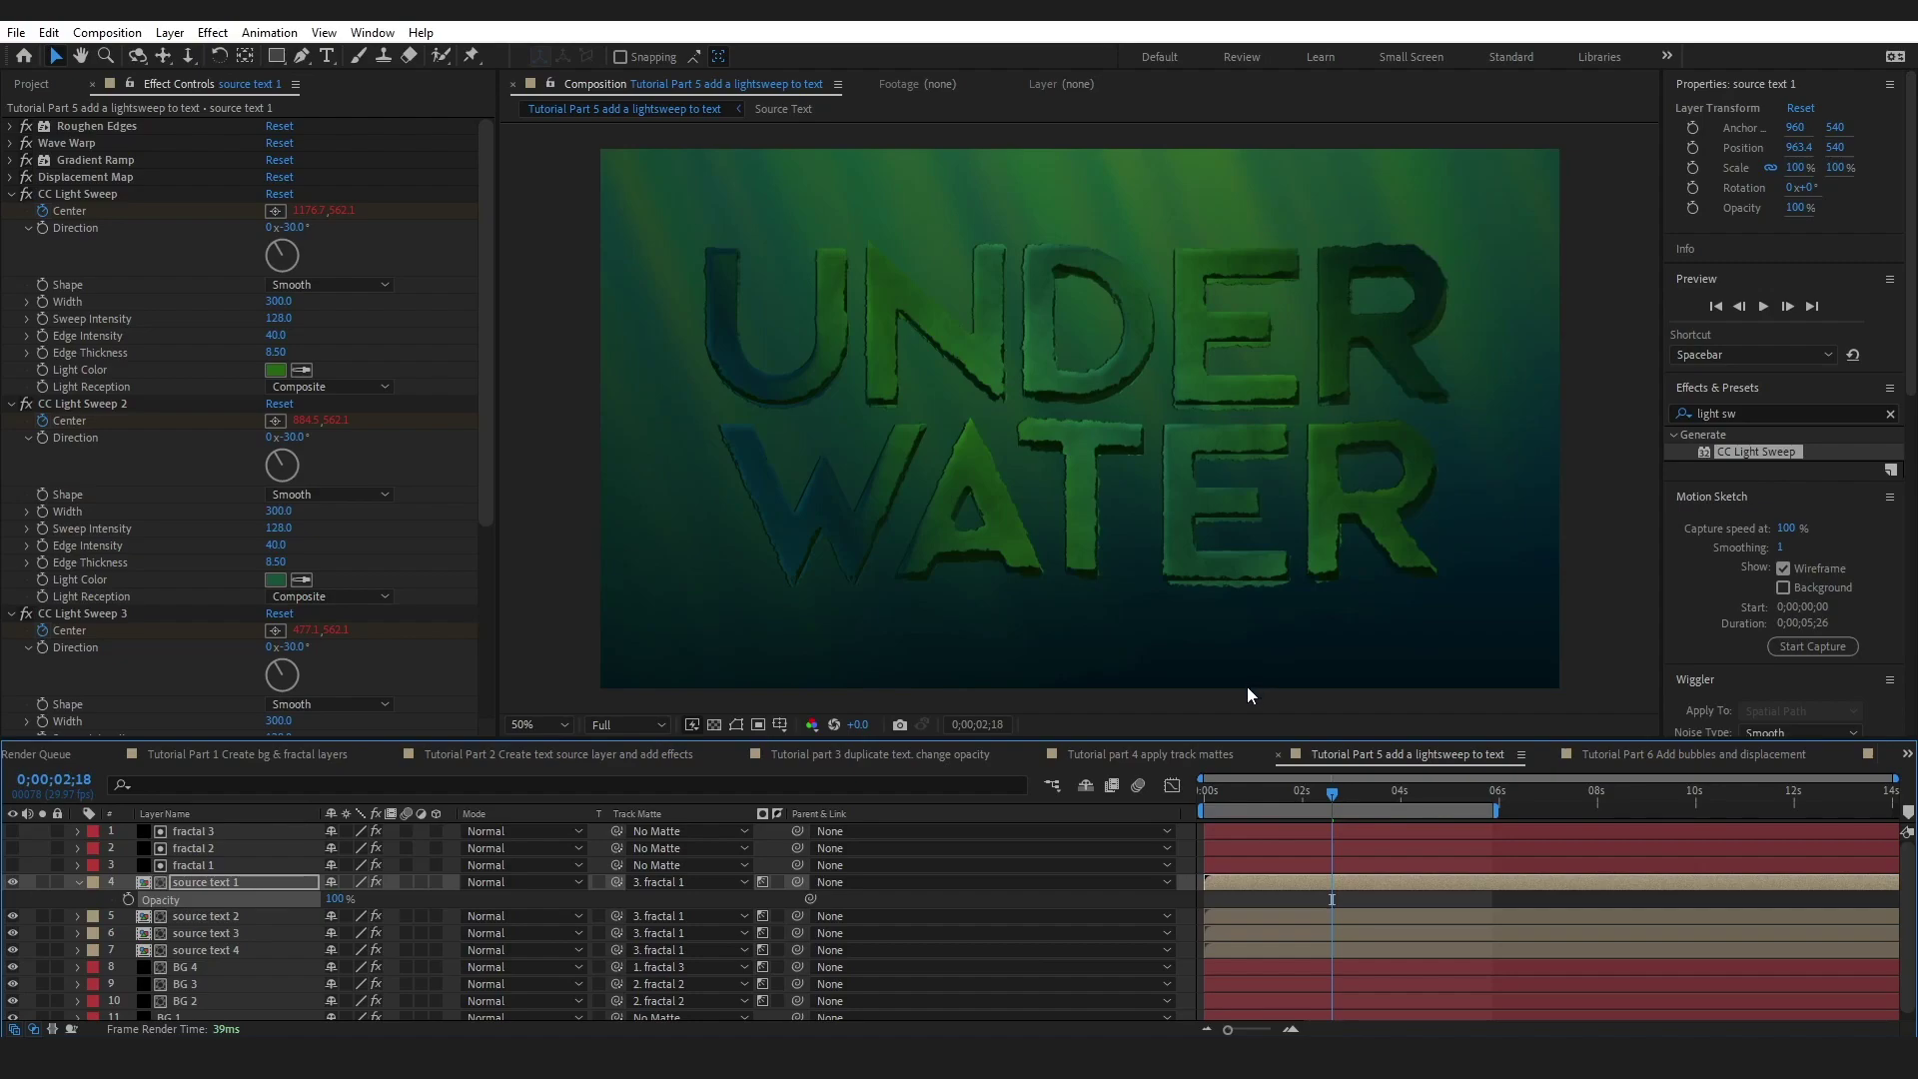
{"action": "key", "text": "Home"}
{"action": "key", "text": "space"}
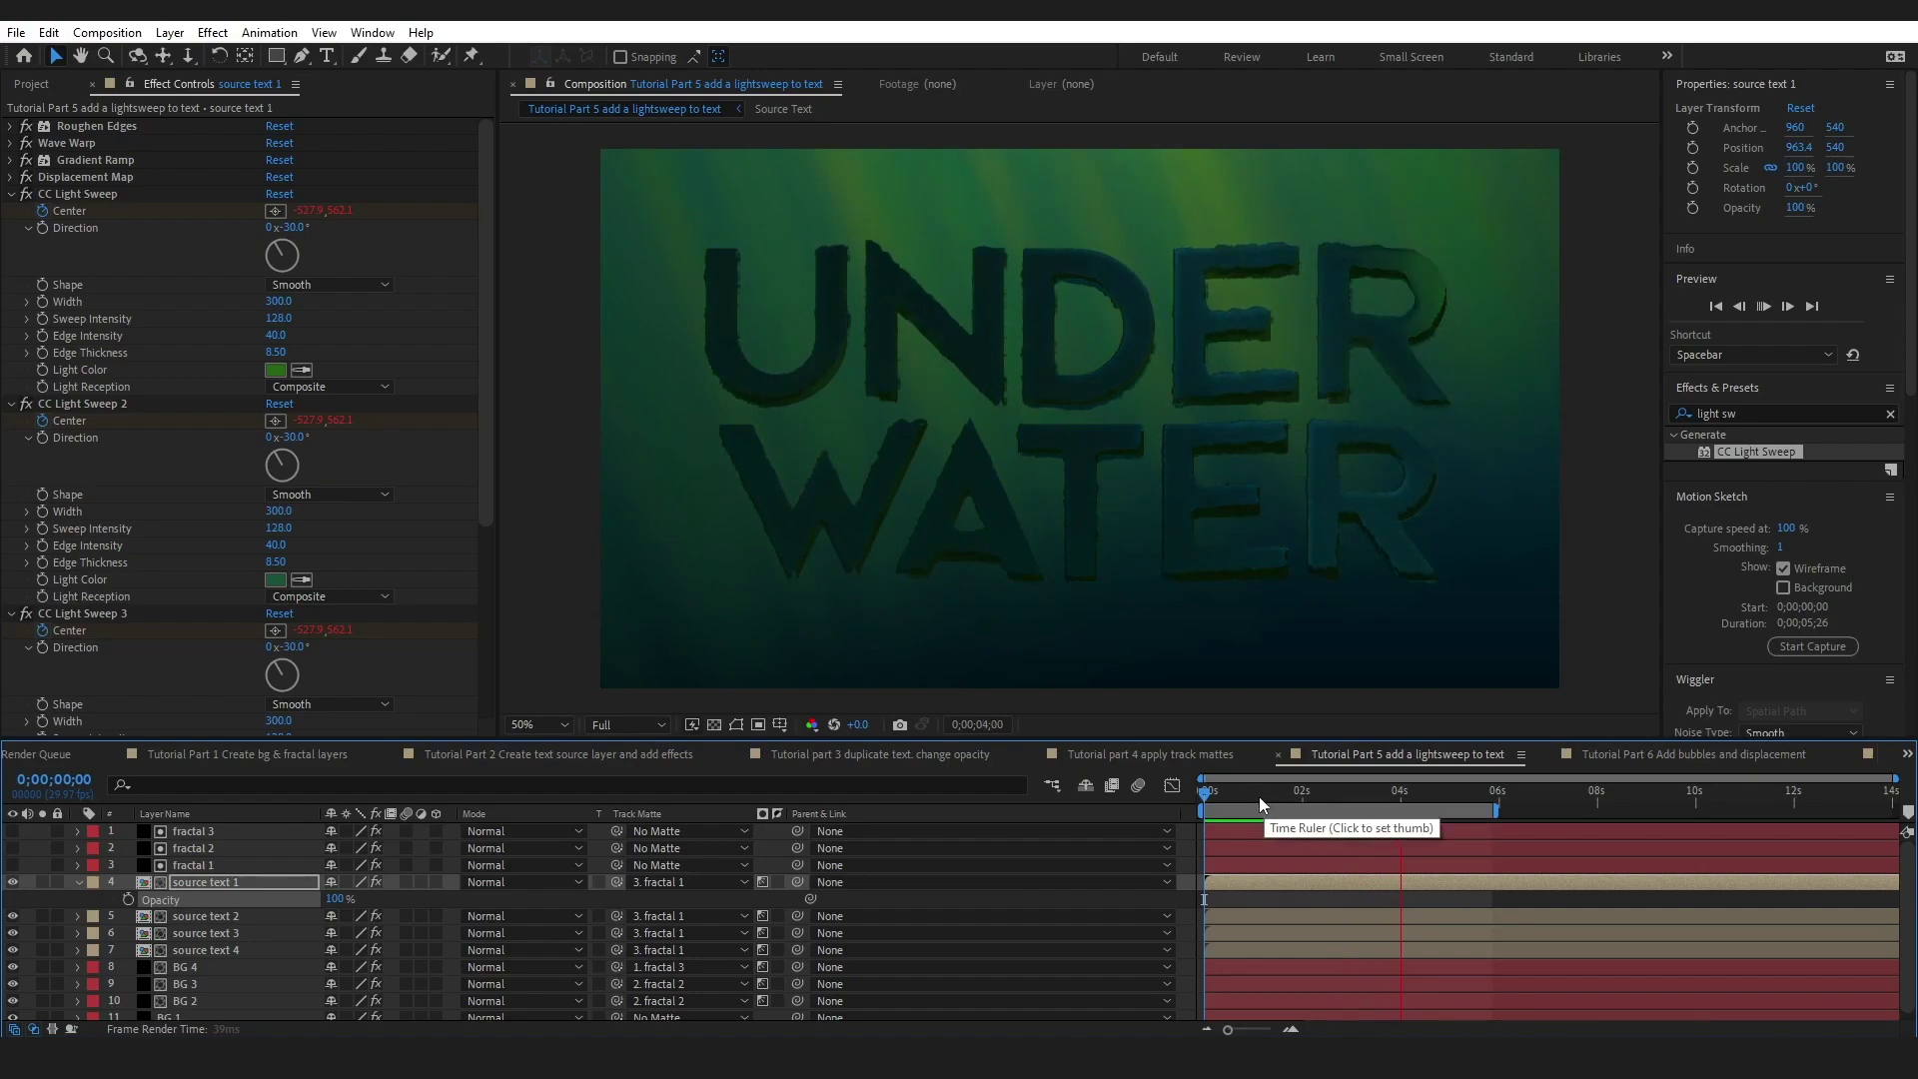
- Set the opacity of source text 1 to 40% and preview the light sweeps from the first frame
{"action": "left_click", "coordinate": [1313, 800]}
{"action": "left_click", "coordinate": [339, 898]}
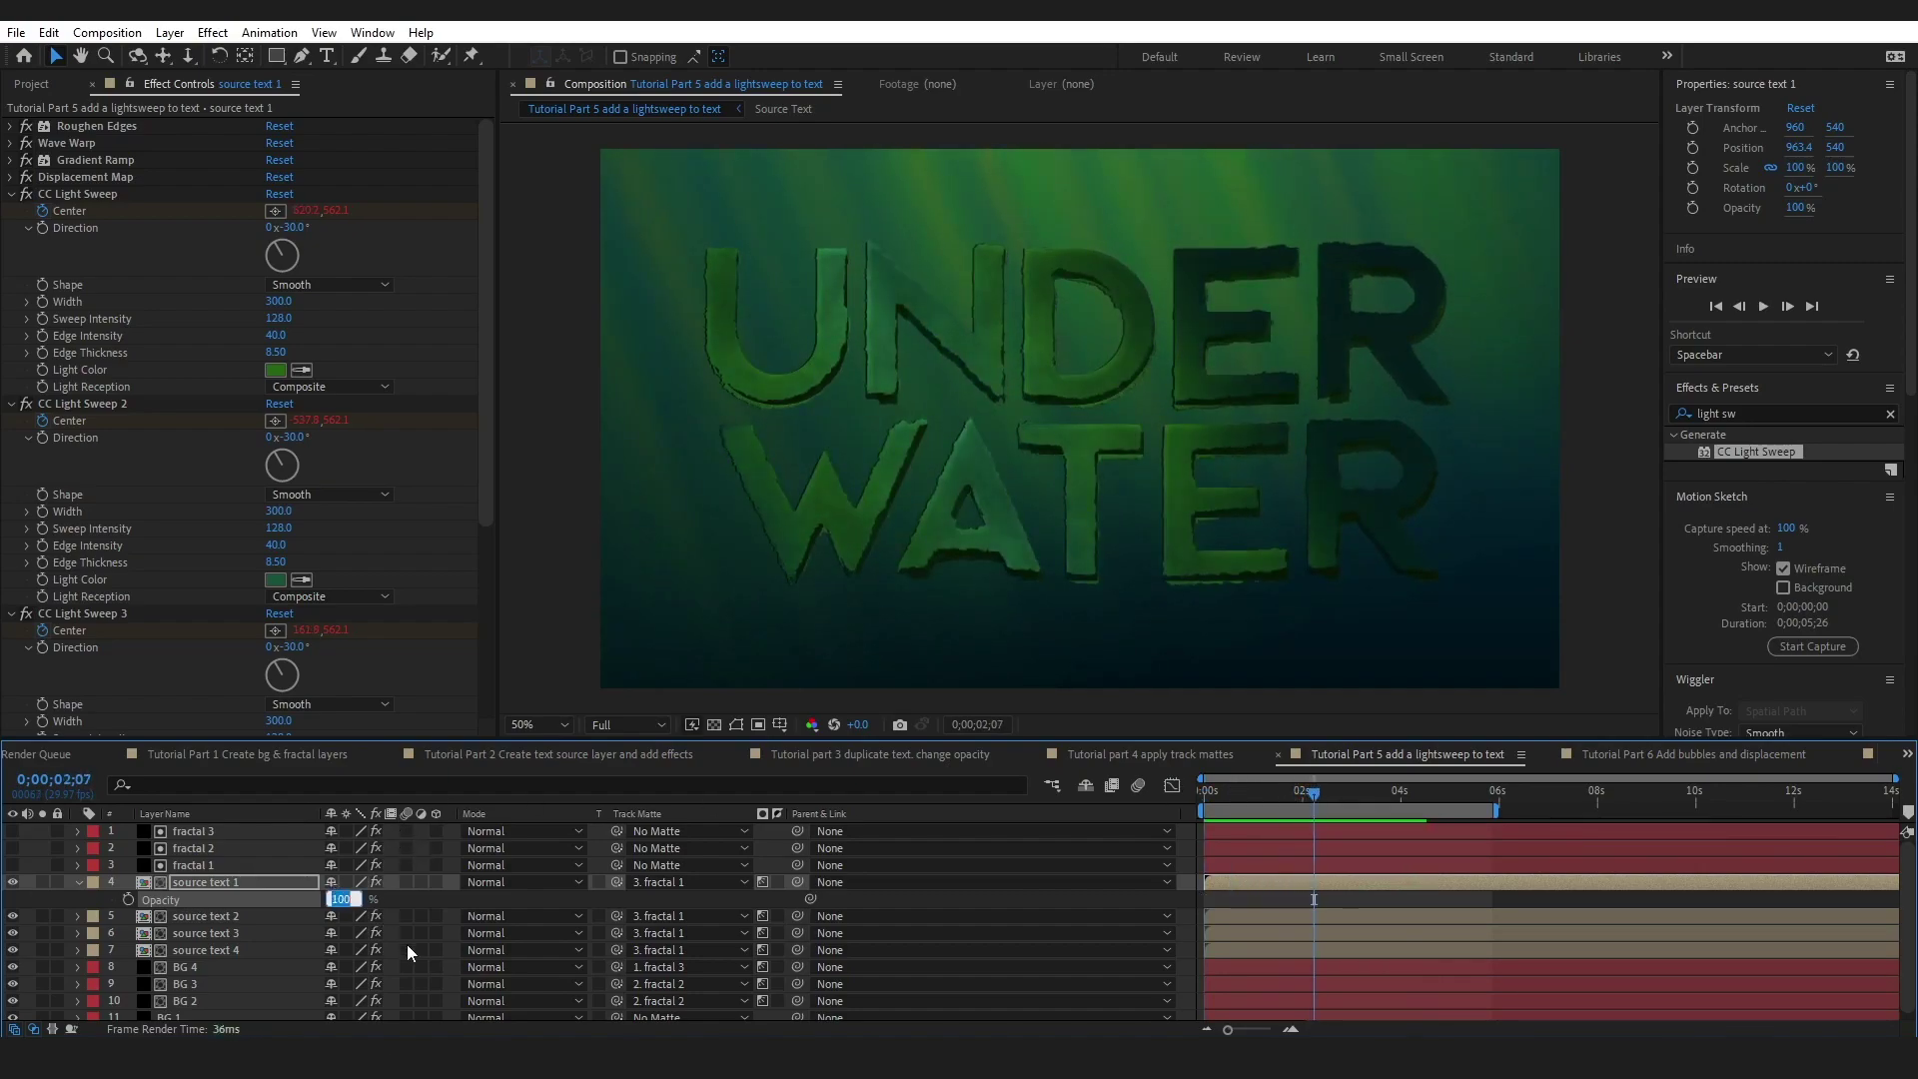
{"action": "type", "text": "40"}
{"action": "key", "text": "Return"}
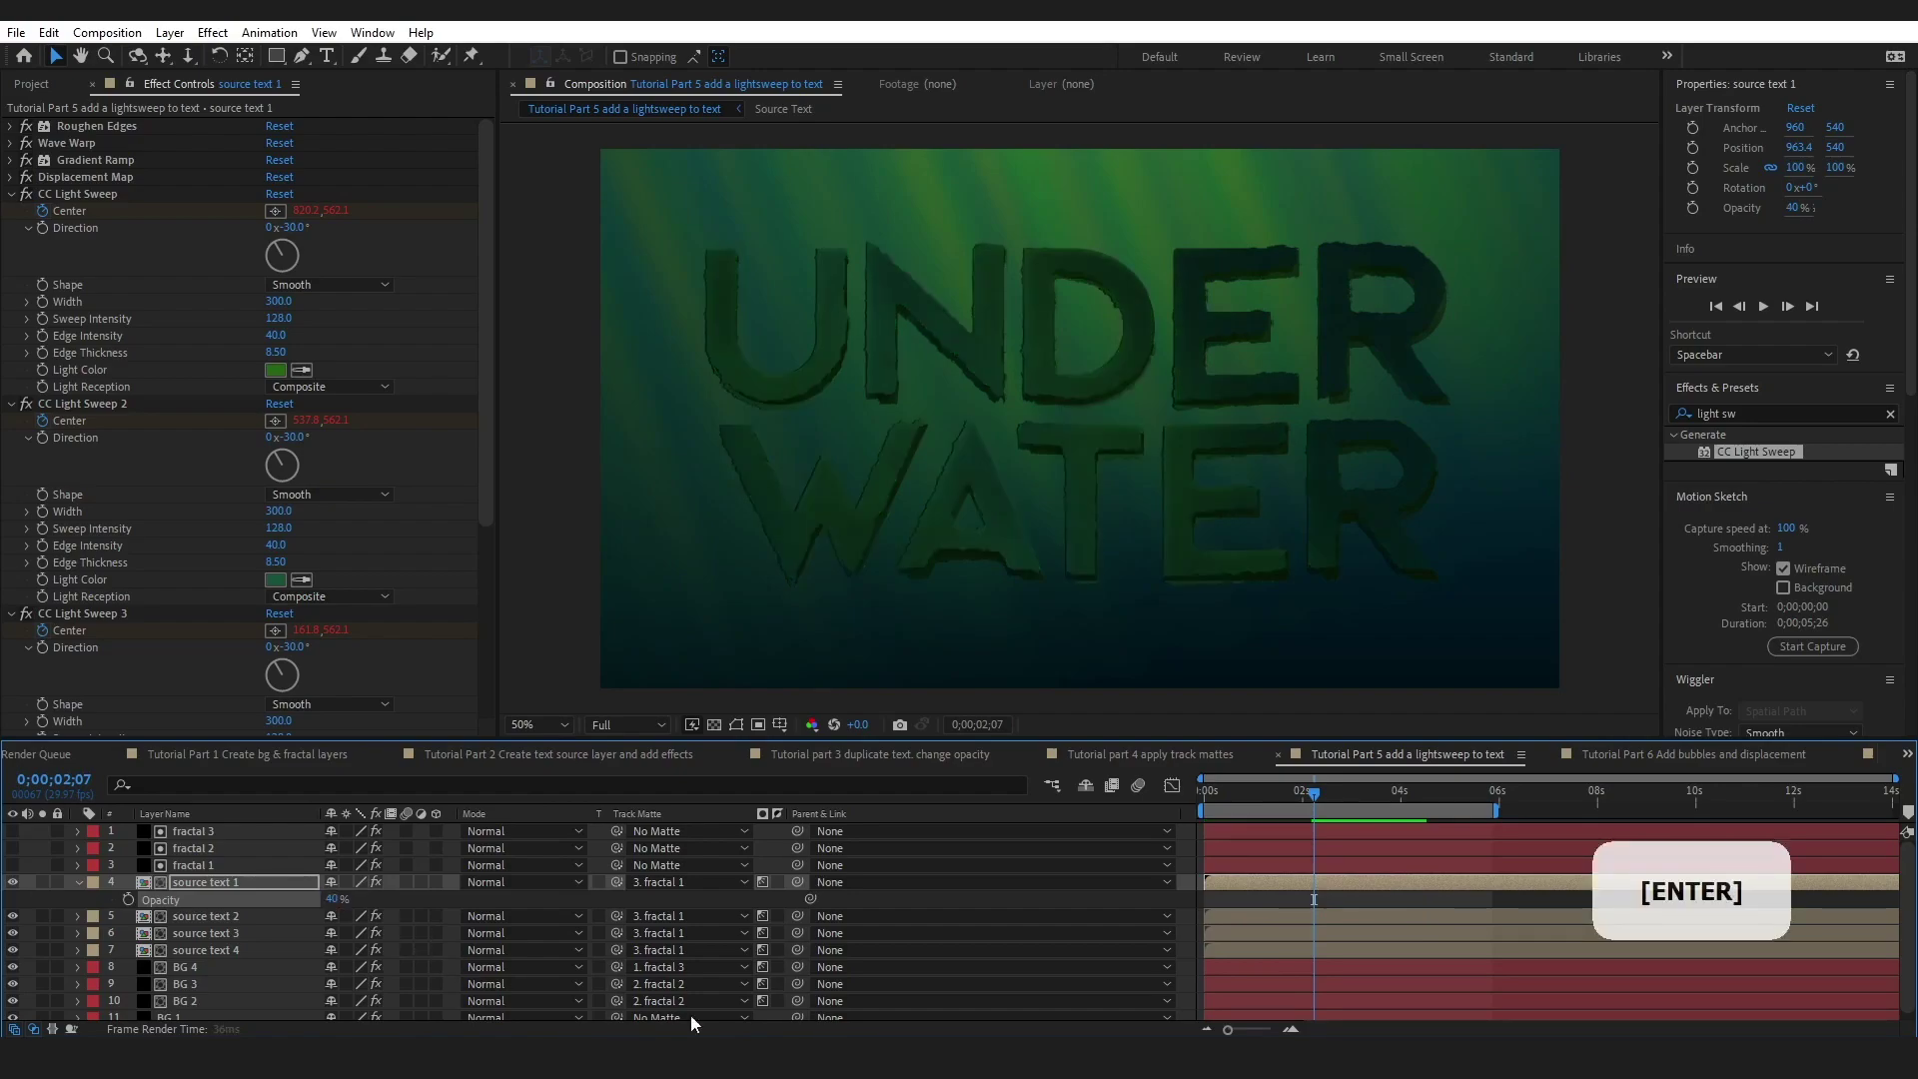
{"action": "left_click_drag", "start_coordinate": [1230, 795], "coordinate": [1171, 791]}
{"action": "key", "text": "space"}
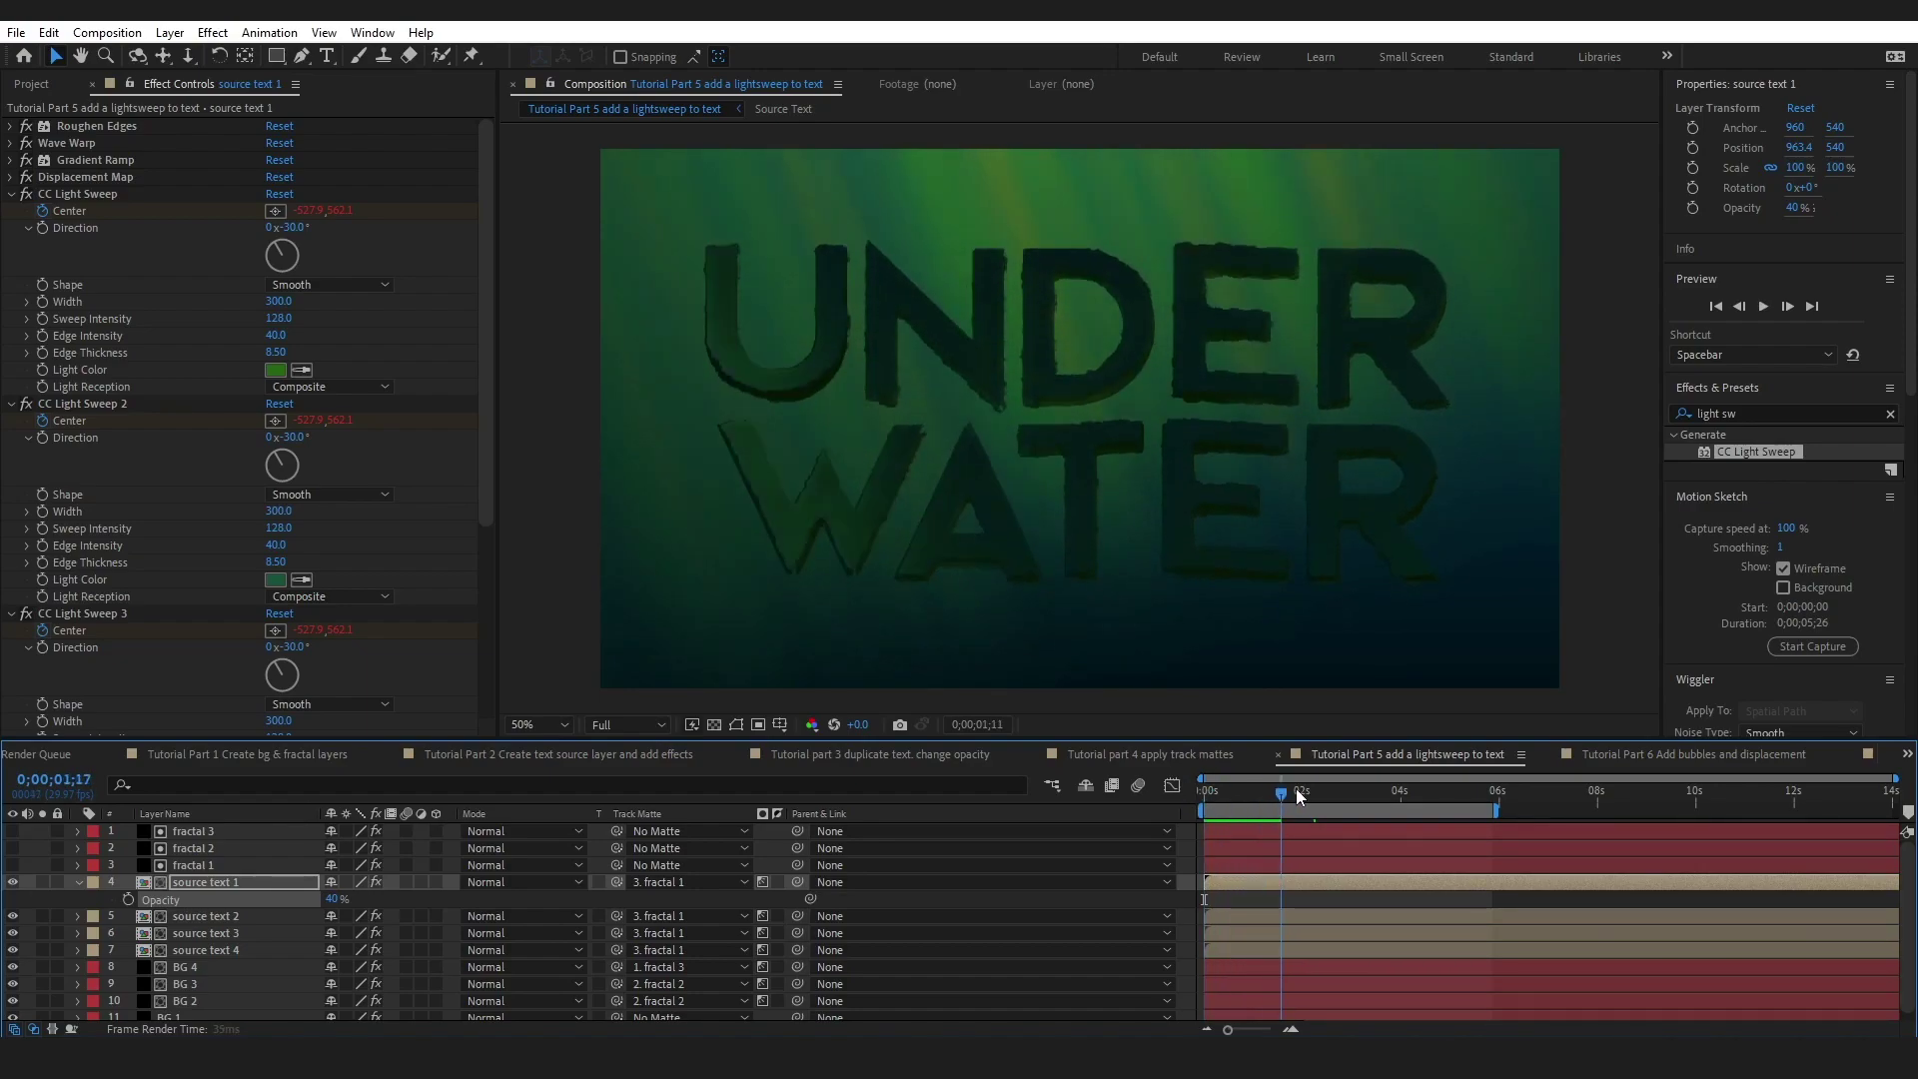
- Enable the CC Light Sweep 5 effect on the source text 2 layer
{"action": "left_click", "coordinate": [205, 916]}
{"action": "left_click", "coordinate": [144, 196]}
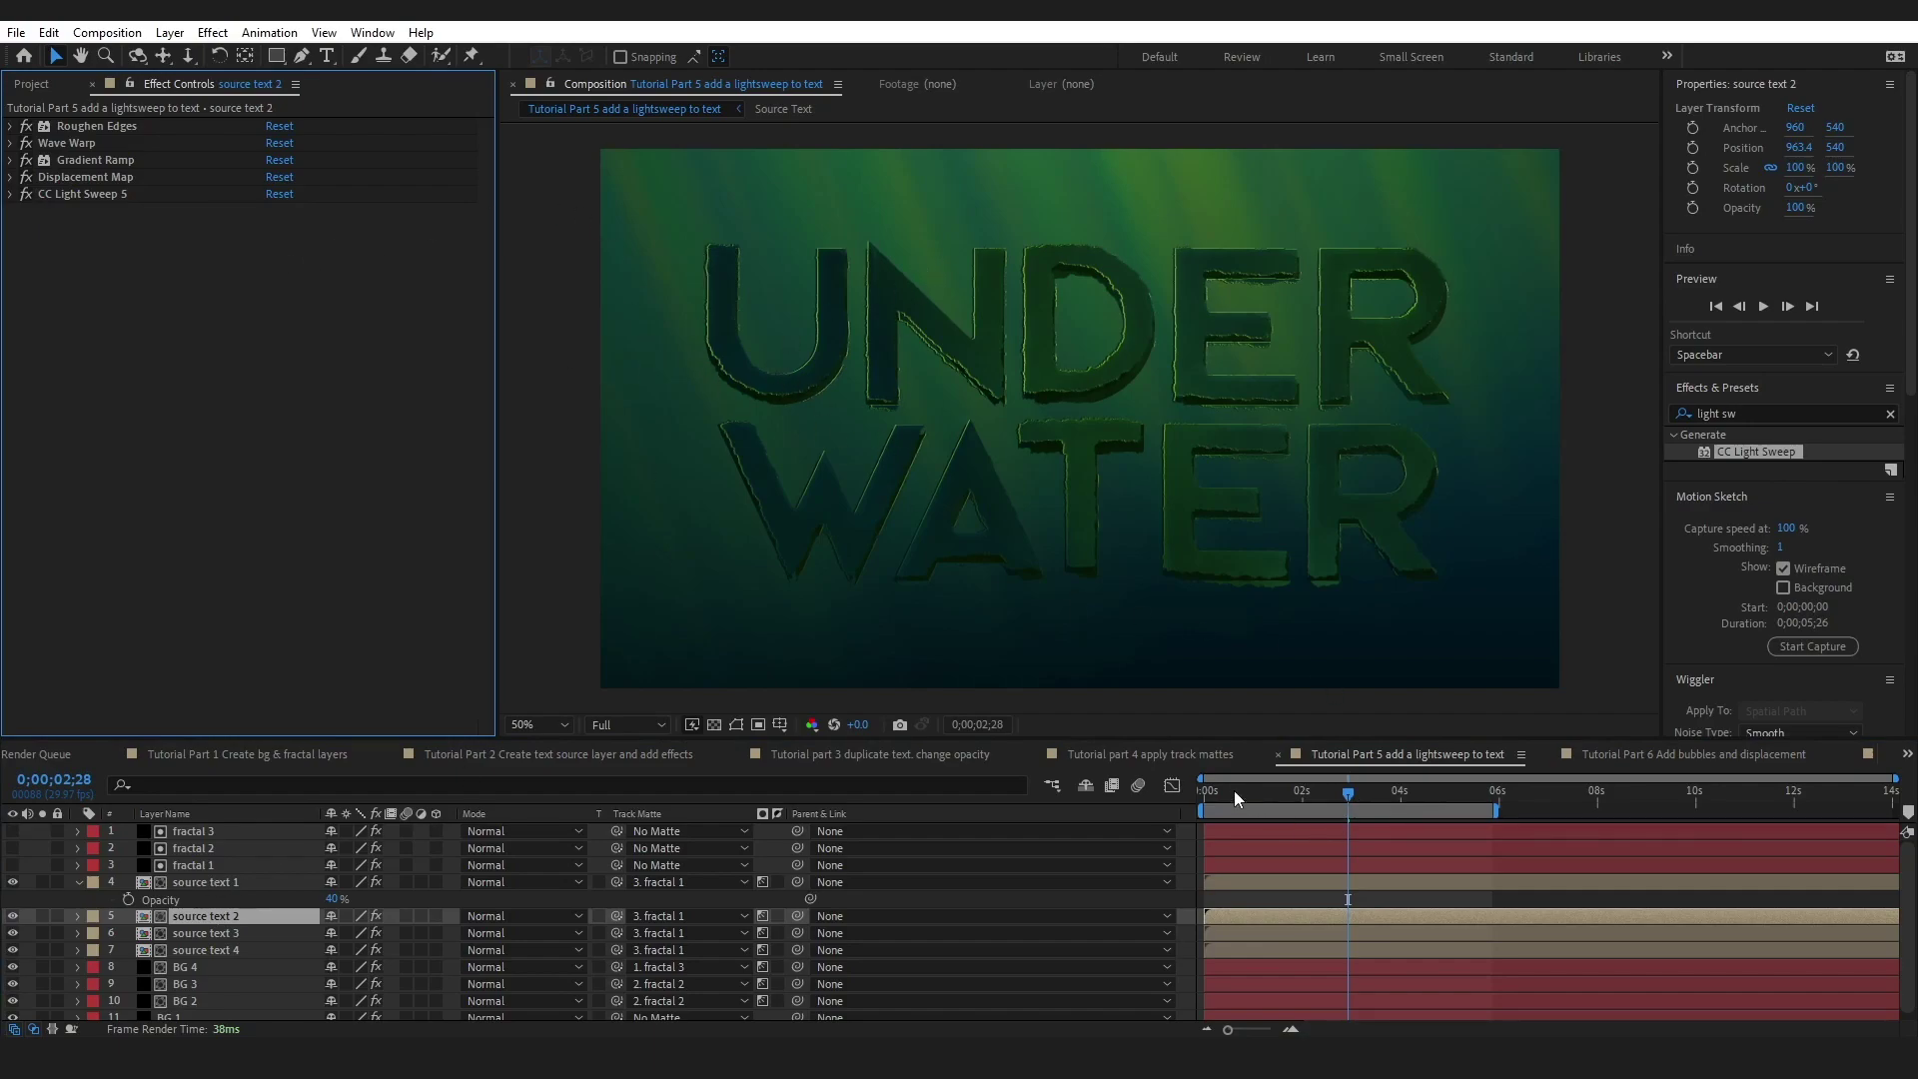
- Preview the text from the first frame with CC Light Sweep 5 enabled and stop at 0;00;00;09
{"action": "key", "text": "Home"}
{"action": "key", "text": "space"}
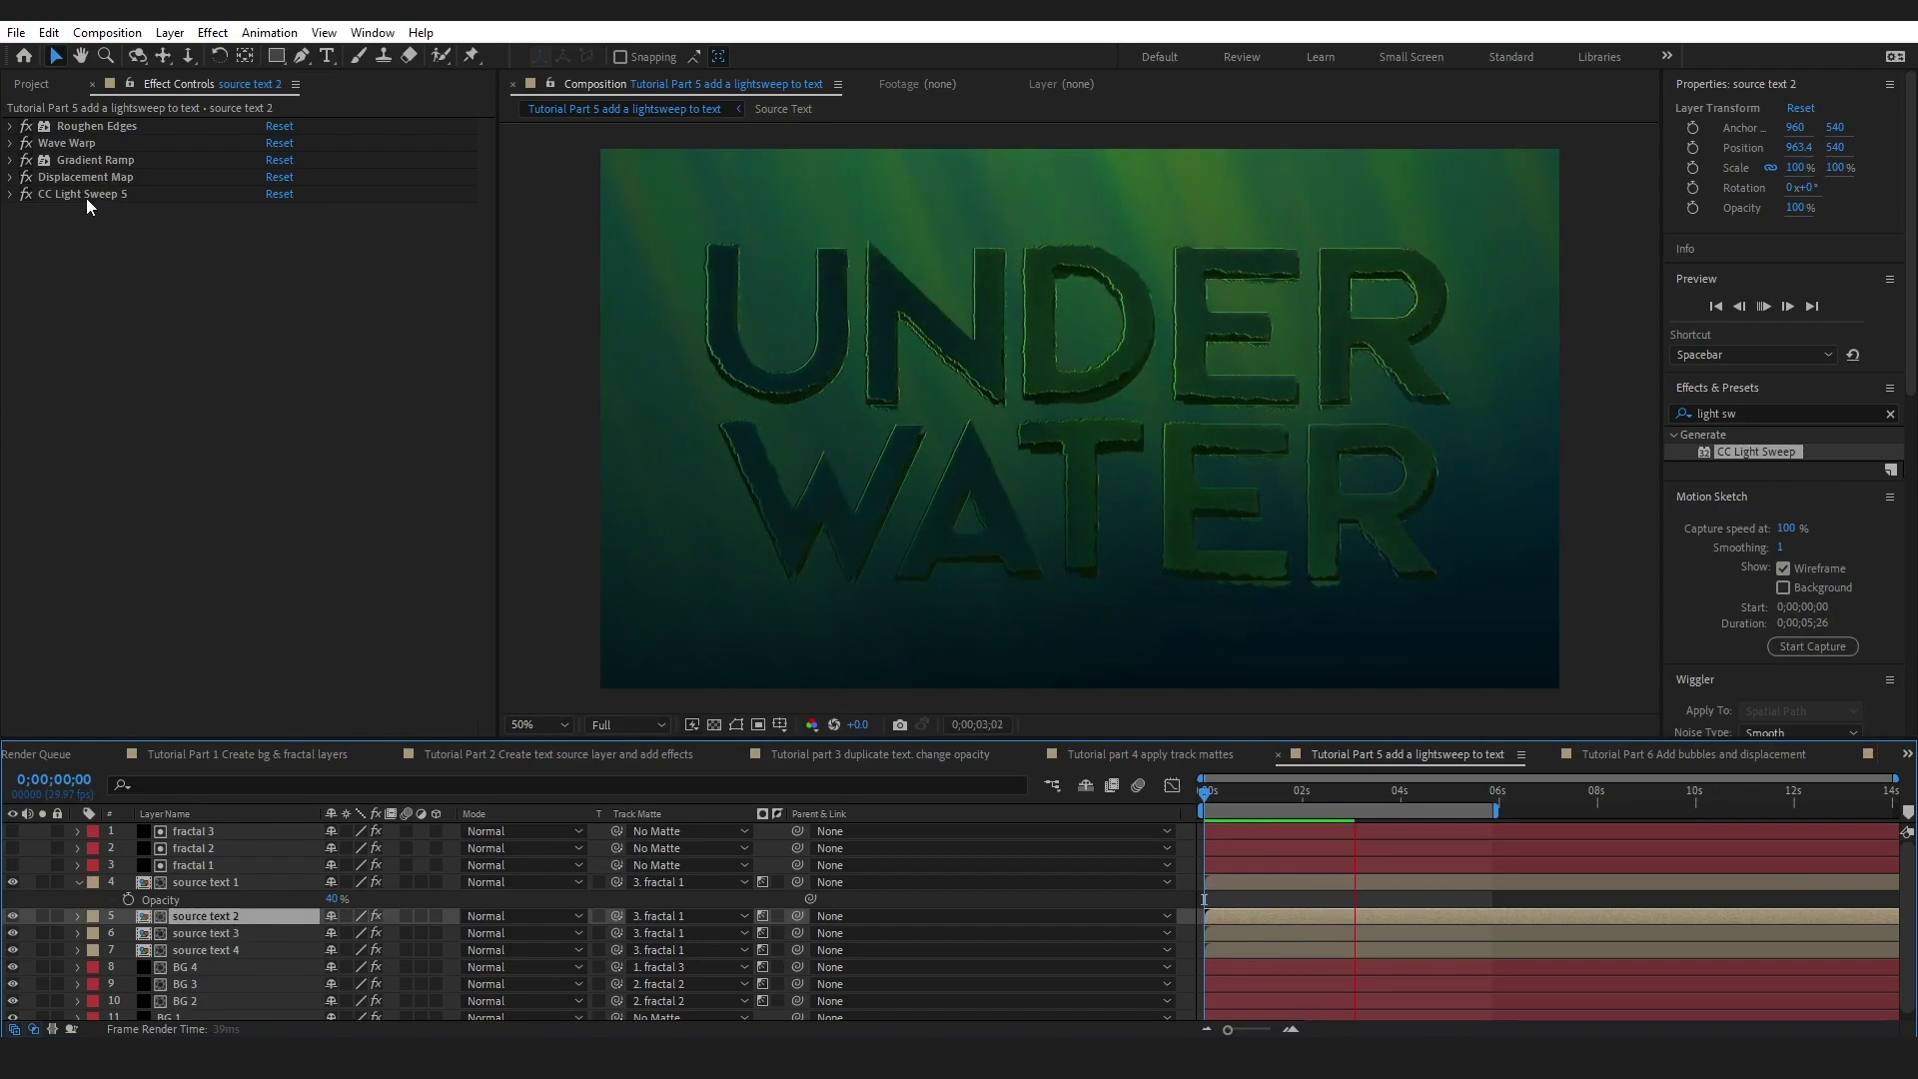
{"action": "left_click", "coordinate": [1219, 791]}
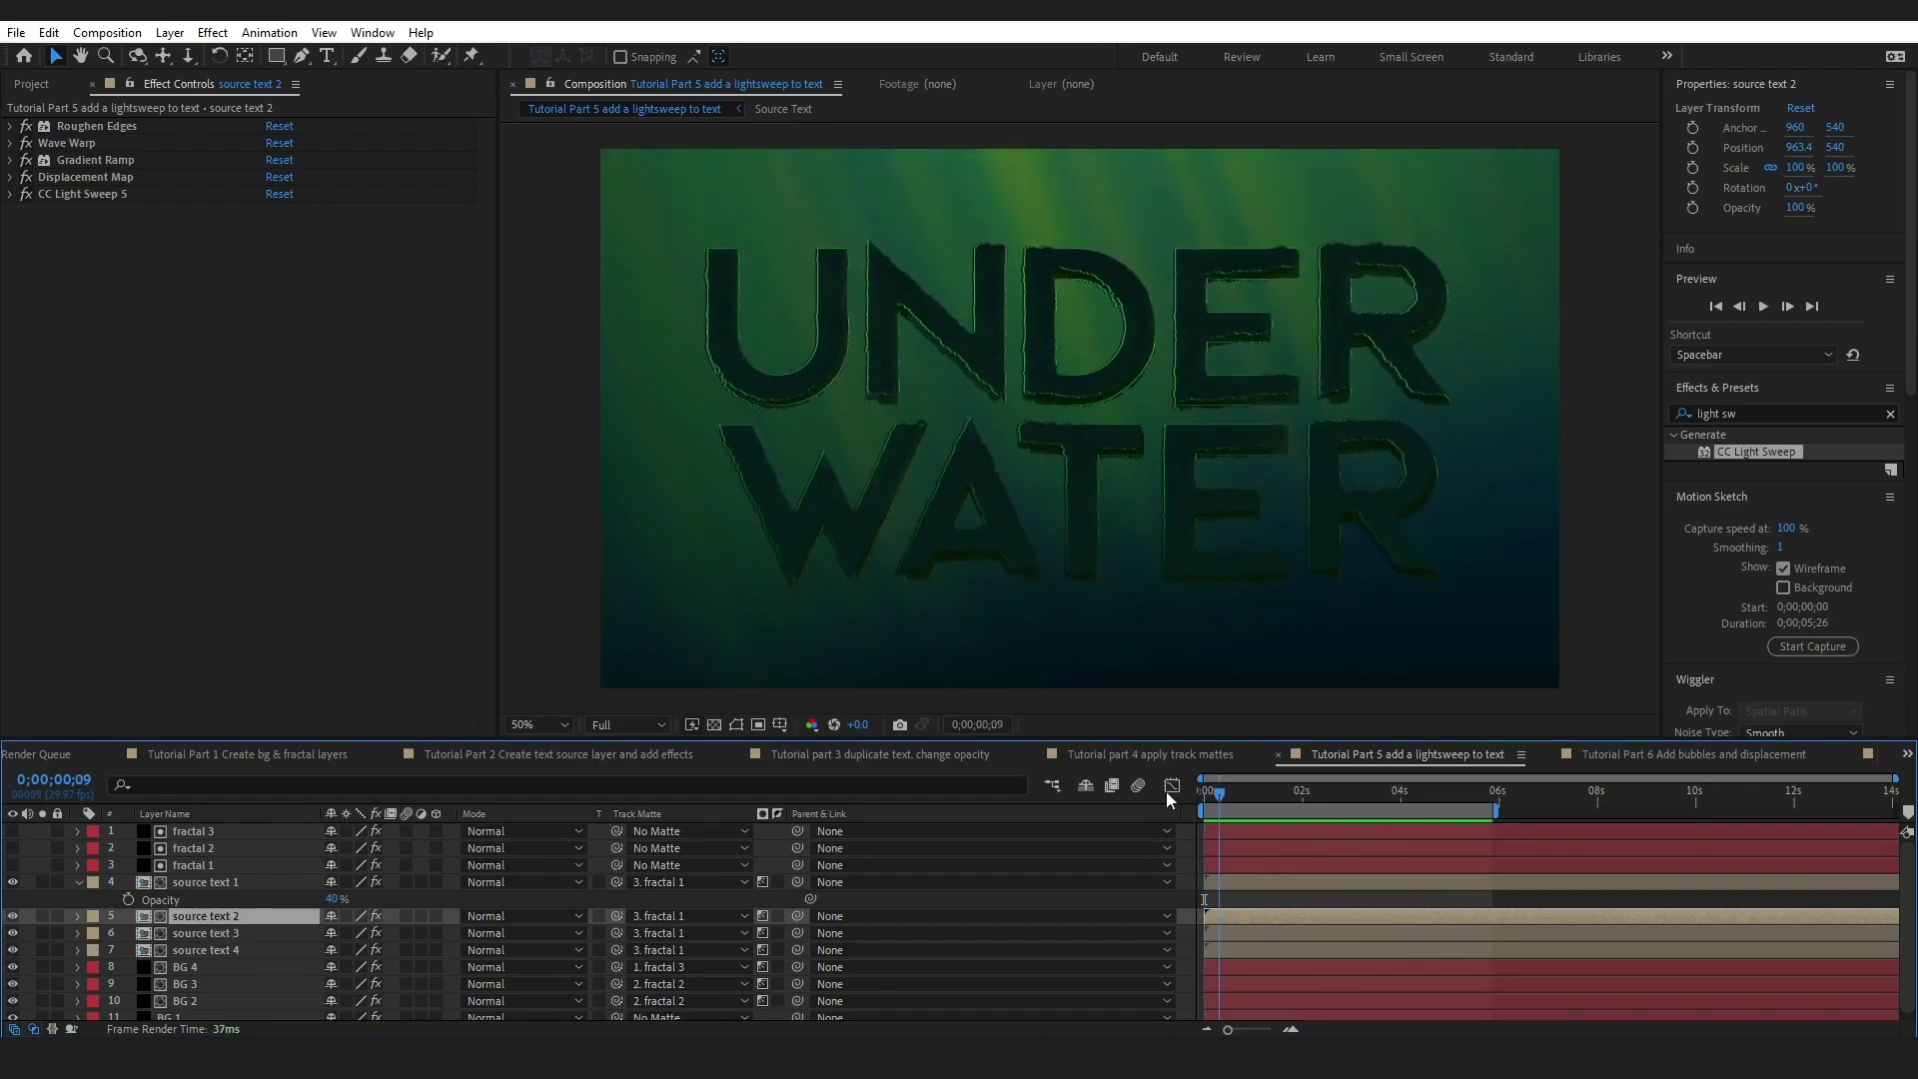
- Set the opacity of source text 1 to 30% and preview the animation
{"action": "left_click", "coordinate": [334, 899]}
{"action": "type", "text": "30"}
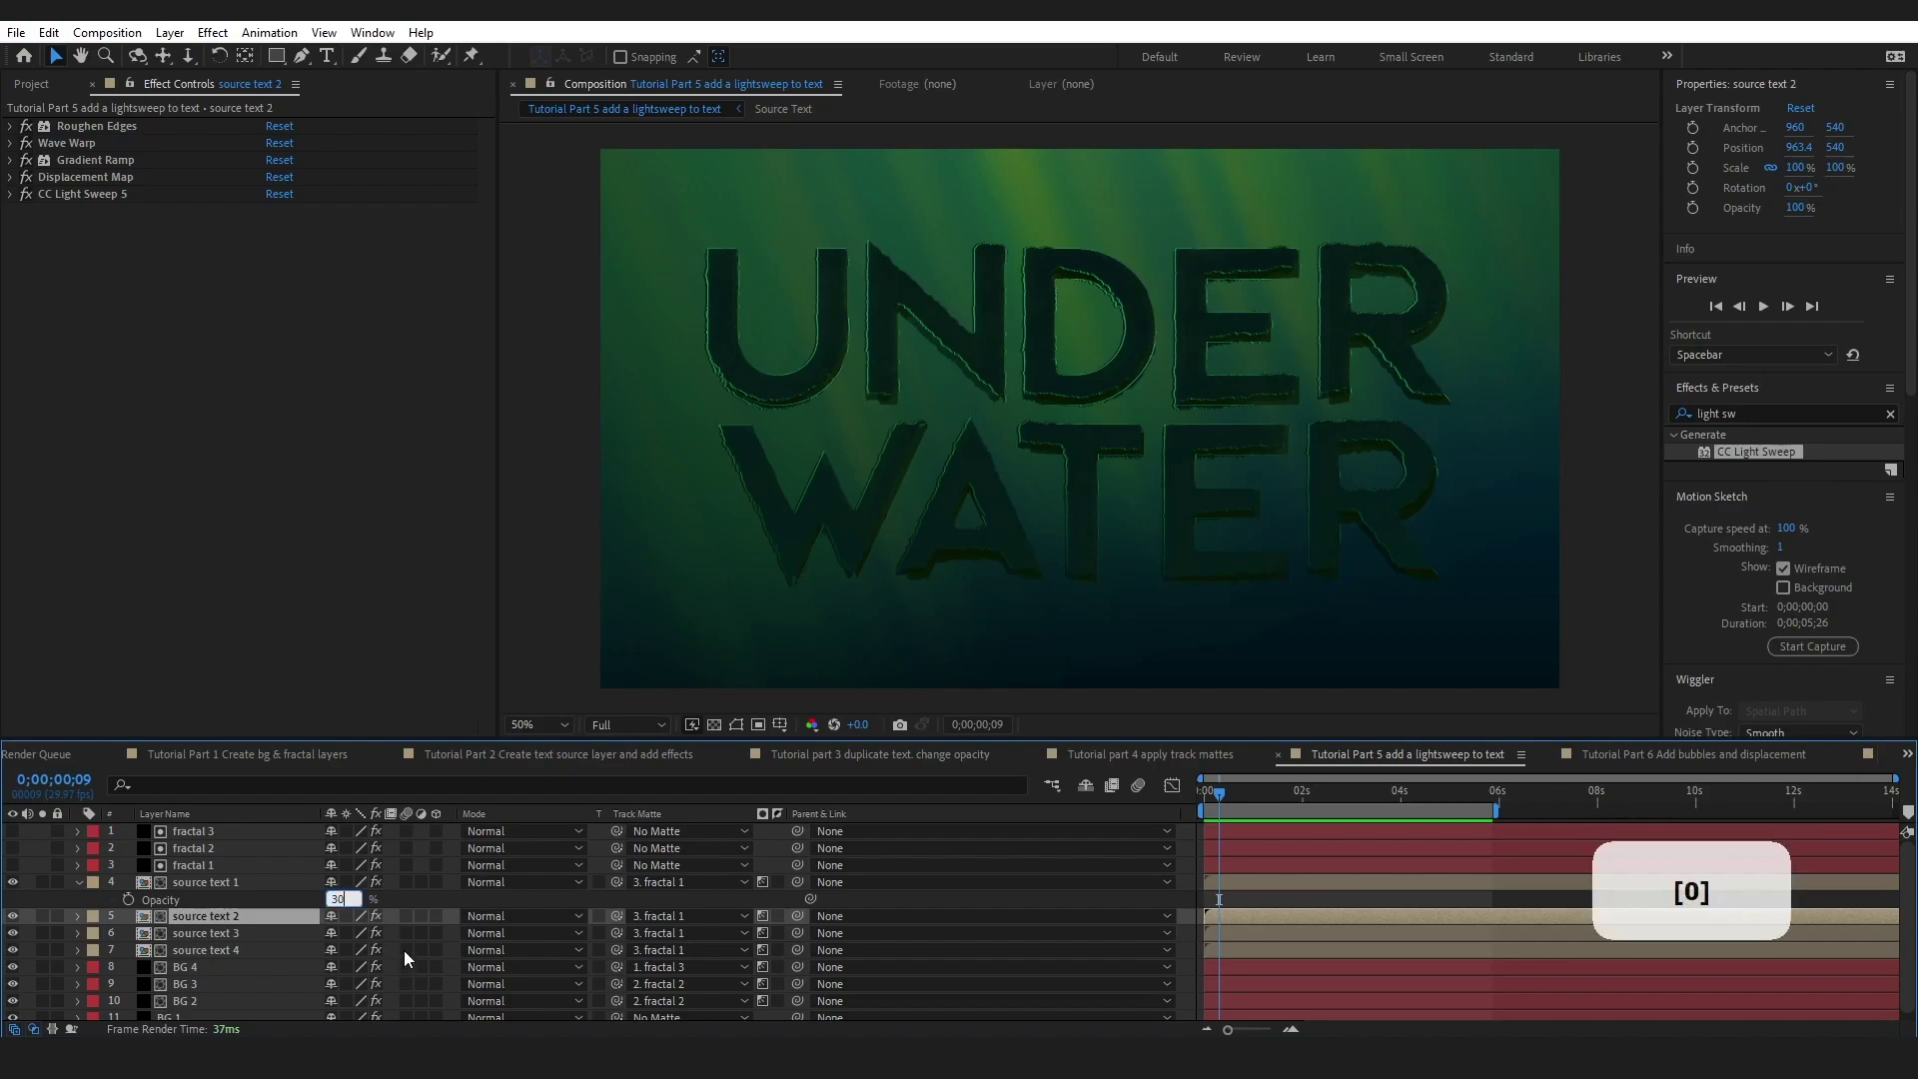
{"action": "key", "text": "Return"}
{"action": "key", "text": "space"}
- In the Tutorial Part 6 Add bubbles and displacement composition, make the foam layer visible and go to 0;00;00;20
{"action": "left_click", "coordinate": [1689, 758]}
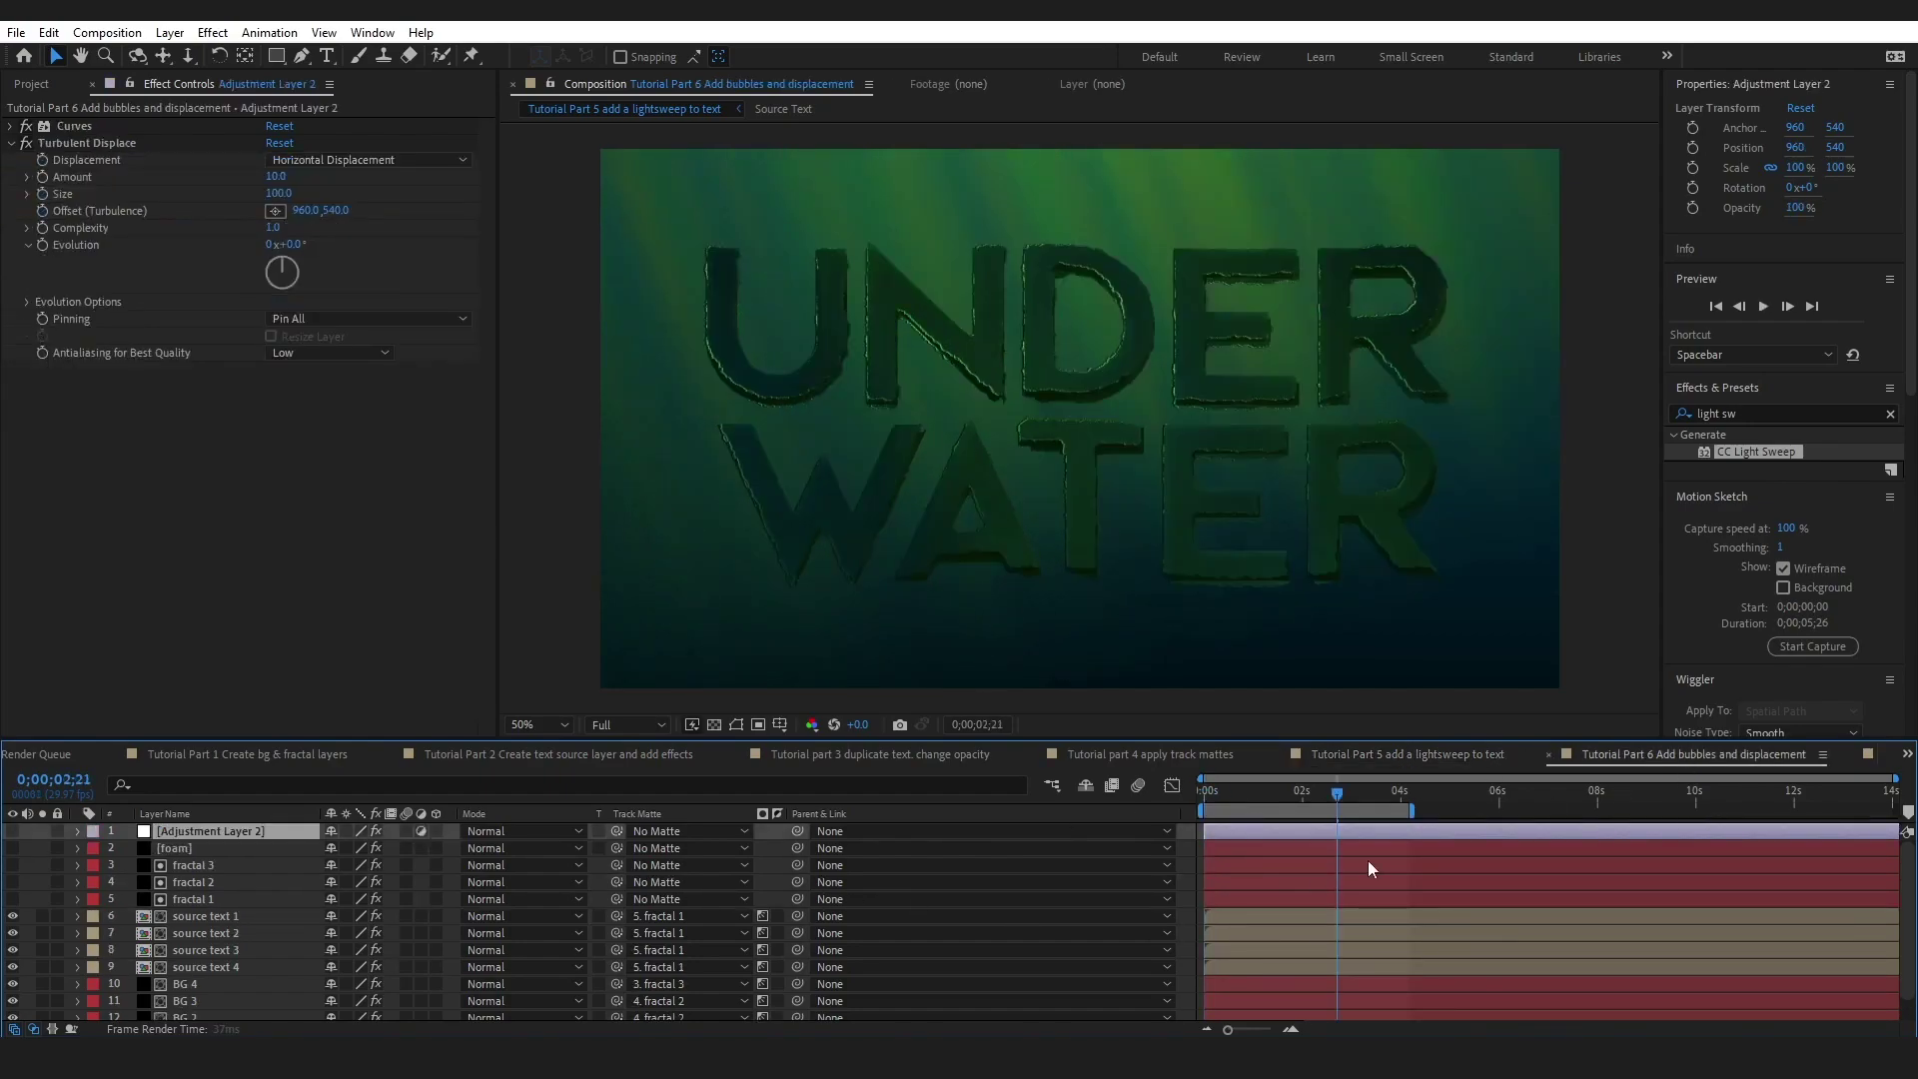
{"action": "key", "text": "space"}
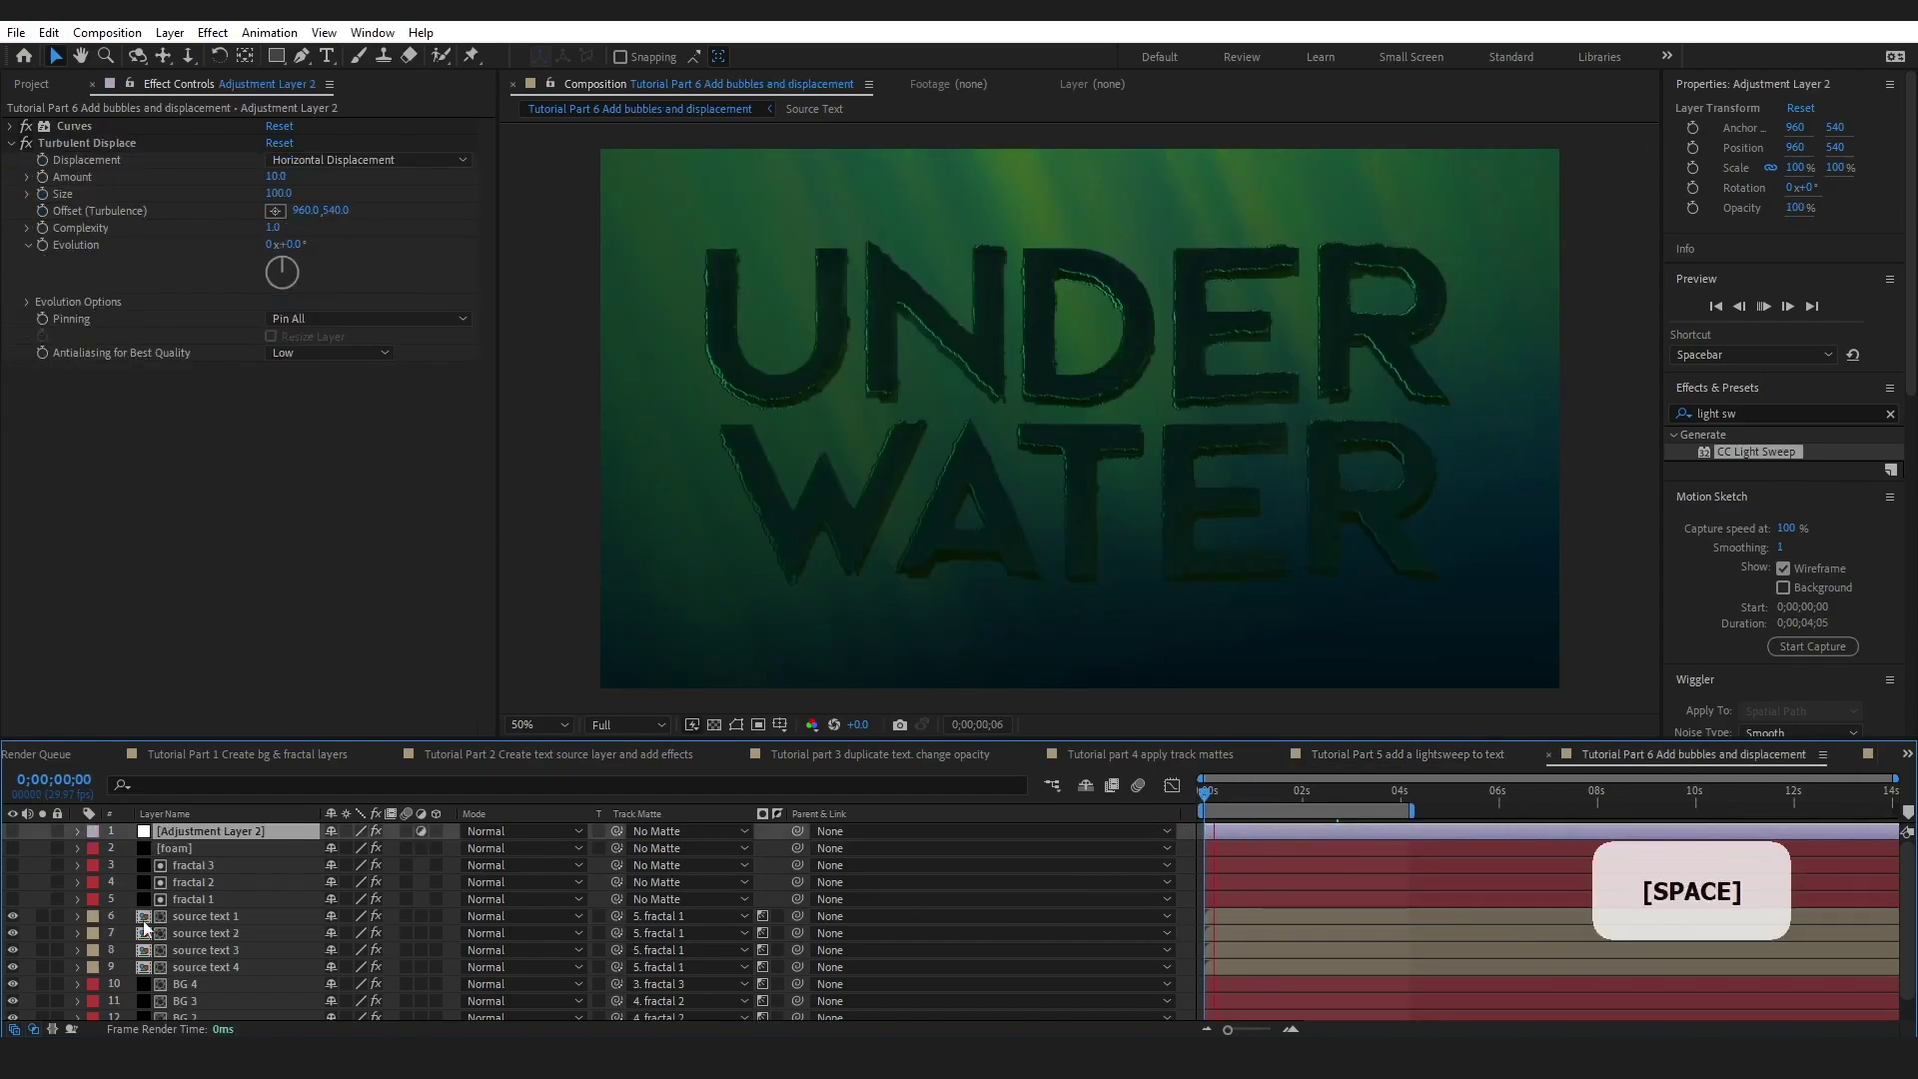
{"action": "left_click", "coordinate": [174, 849]}
{"action": "left_click", "coordinate": [12, 848]}
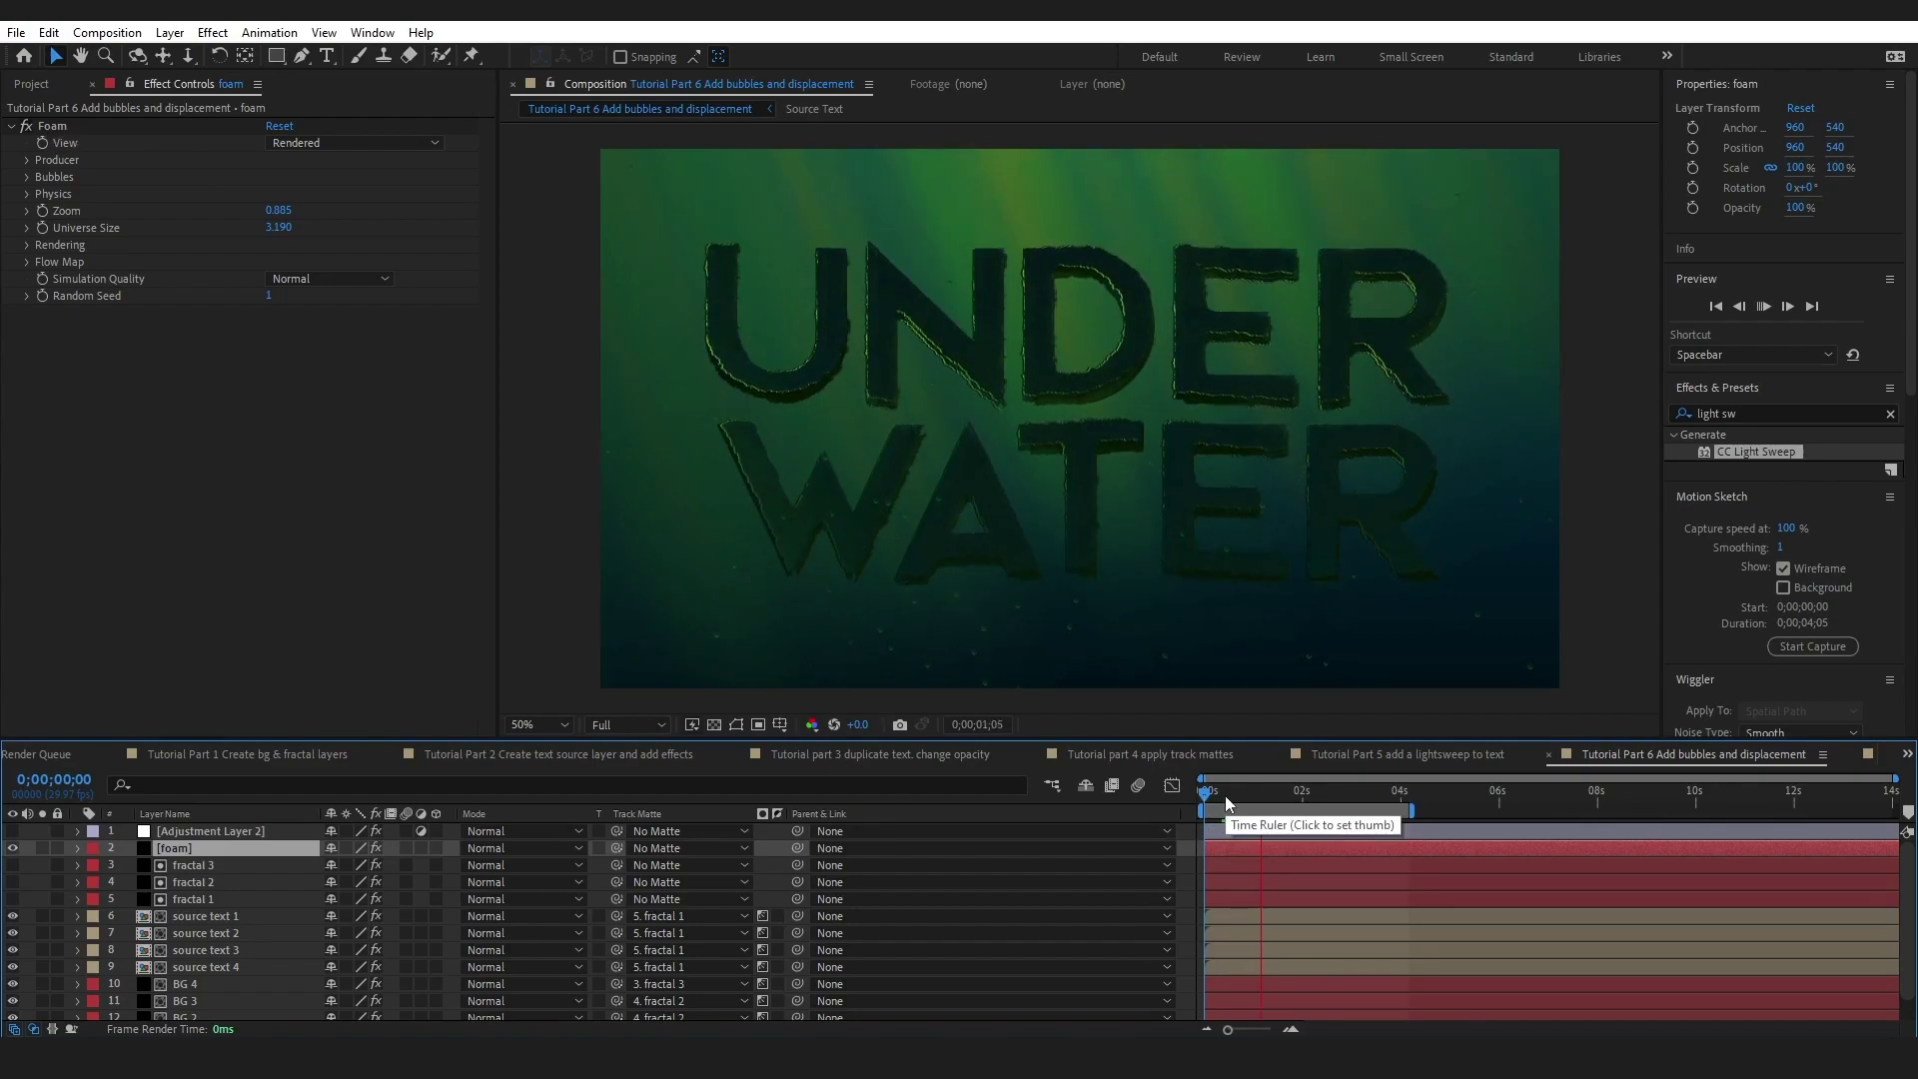
{"action": "left_click_drag", "start_coordinate": [1207, 796], "coordinate": [1237, 795]}
- Disable the foam layer's existing Foam effect, add a second Foam effect and set its View to Rendered
{"action": "left_click", "coordinate": [25, 126]}
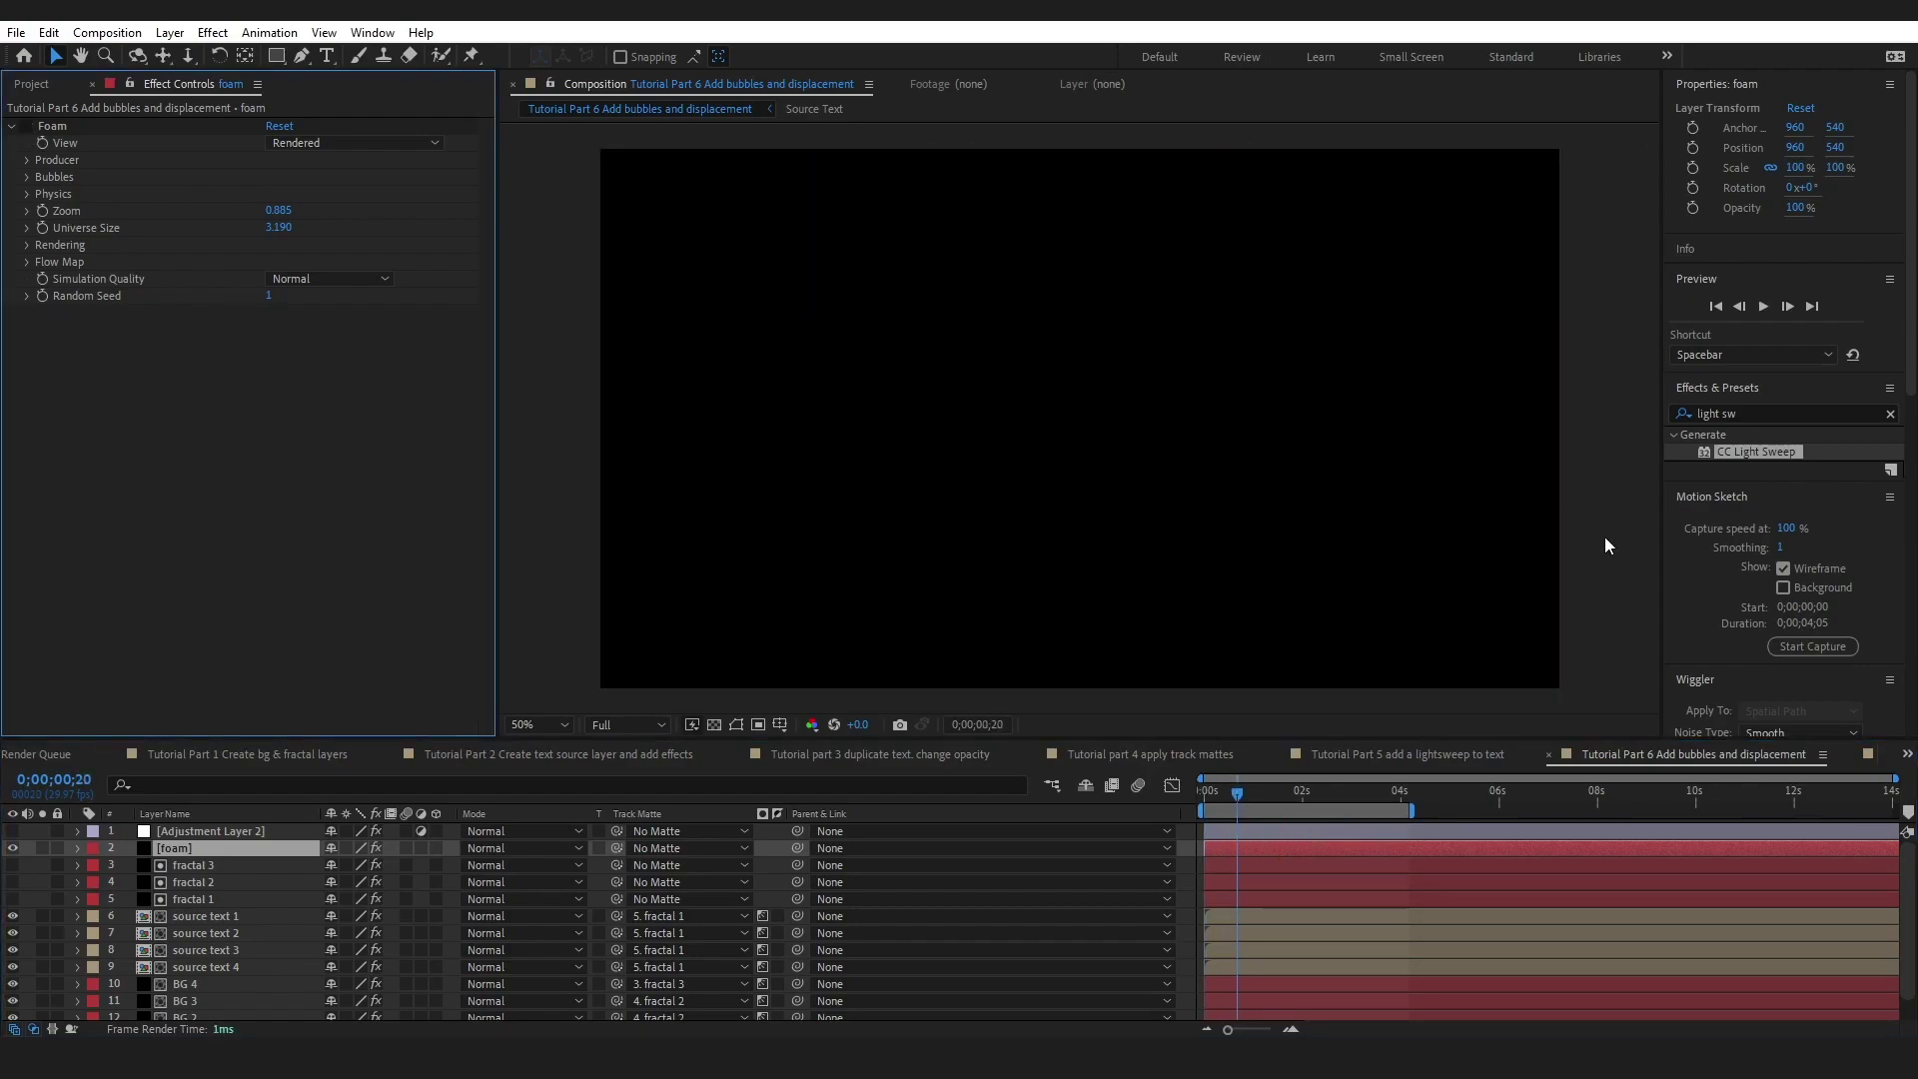
{"action": "left_click", "coordinate": [1760, 414]}
{"action": "type", "text": "foam"}
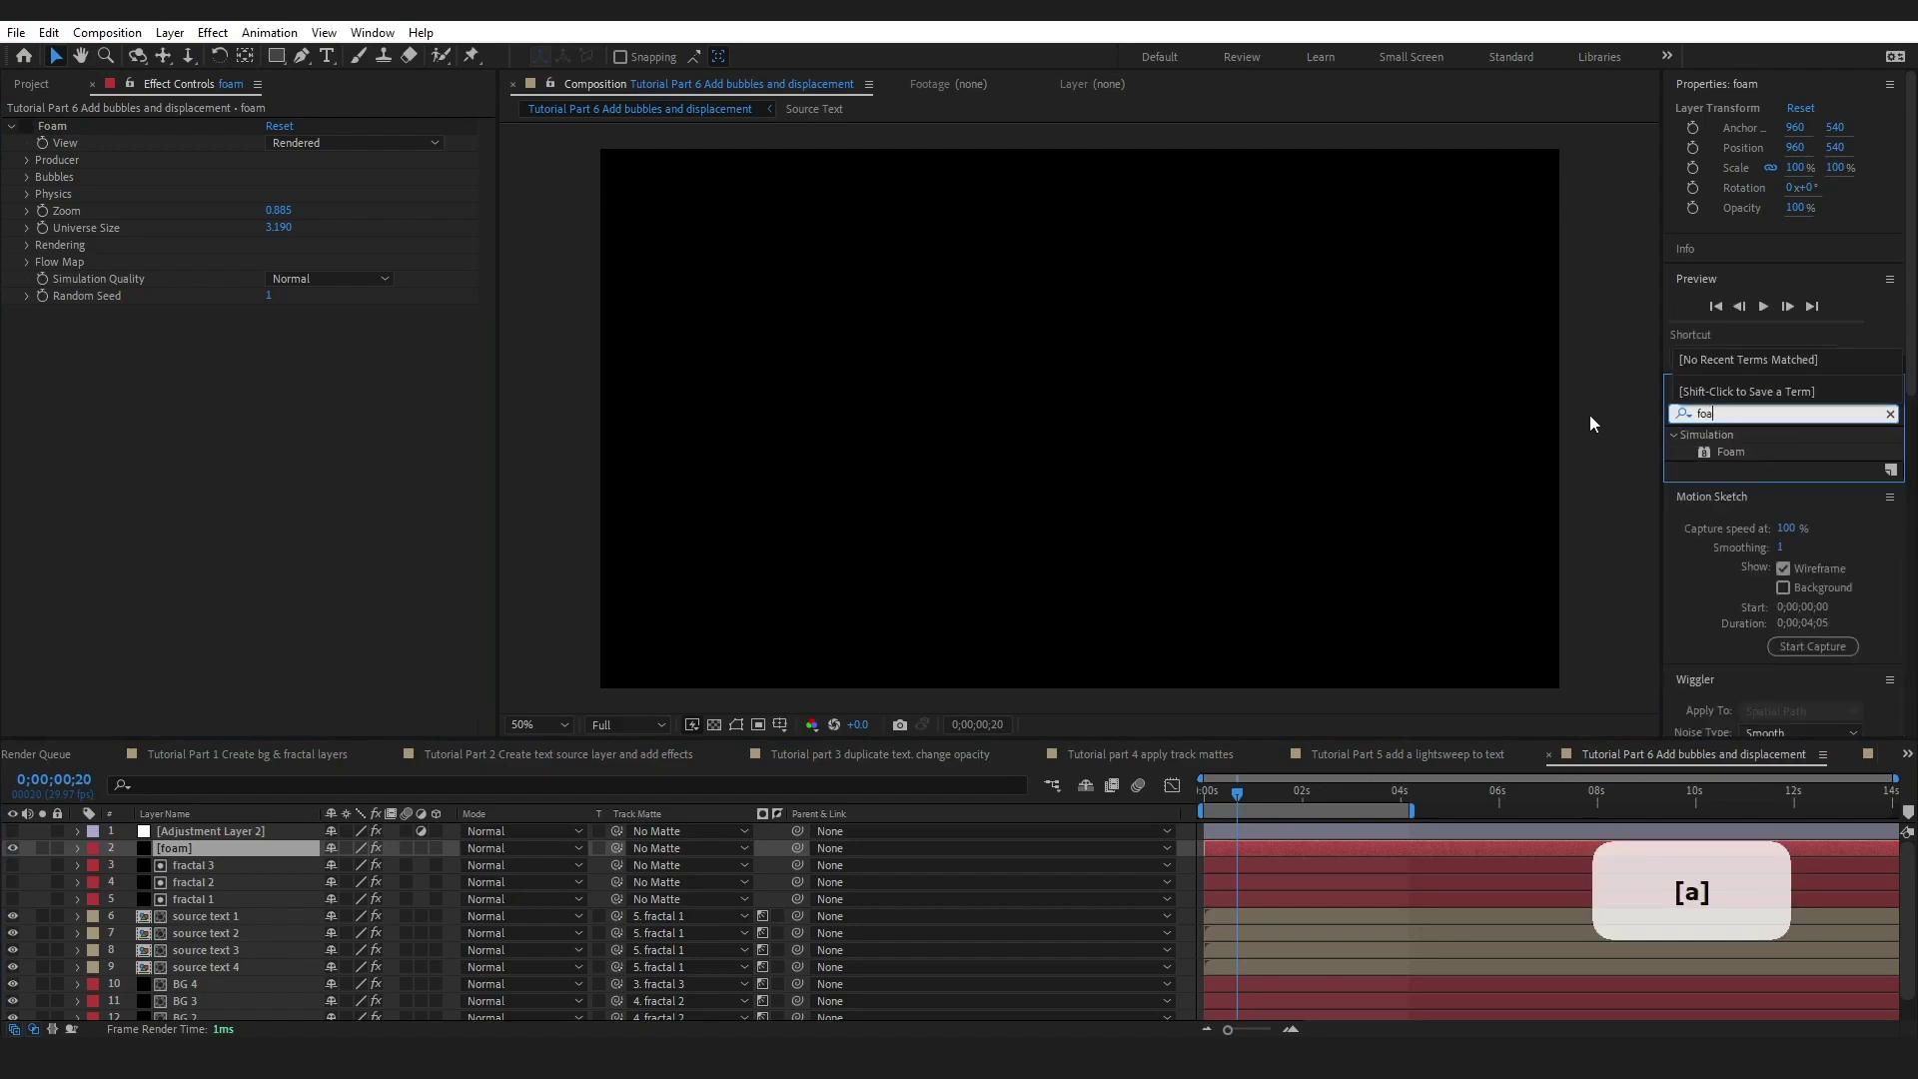
{"action": "double_click", "coordinate": [1725, 451]}
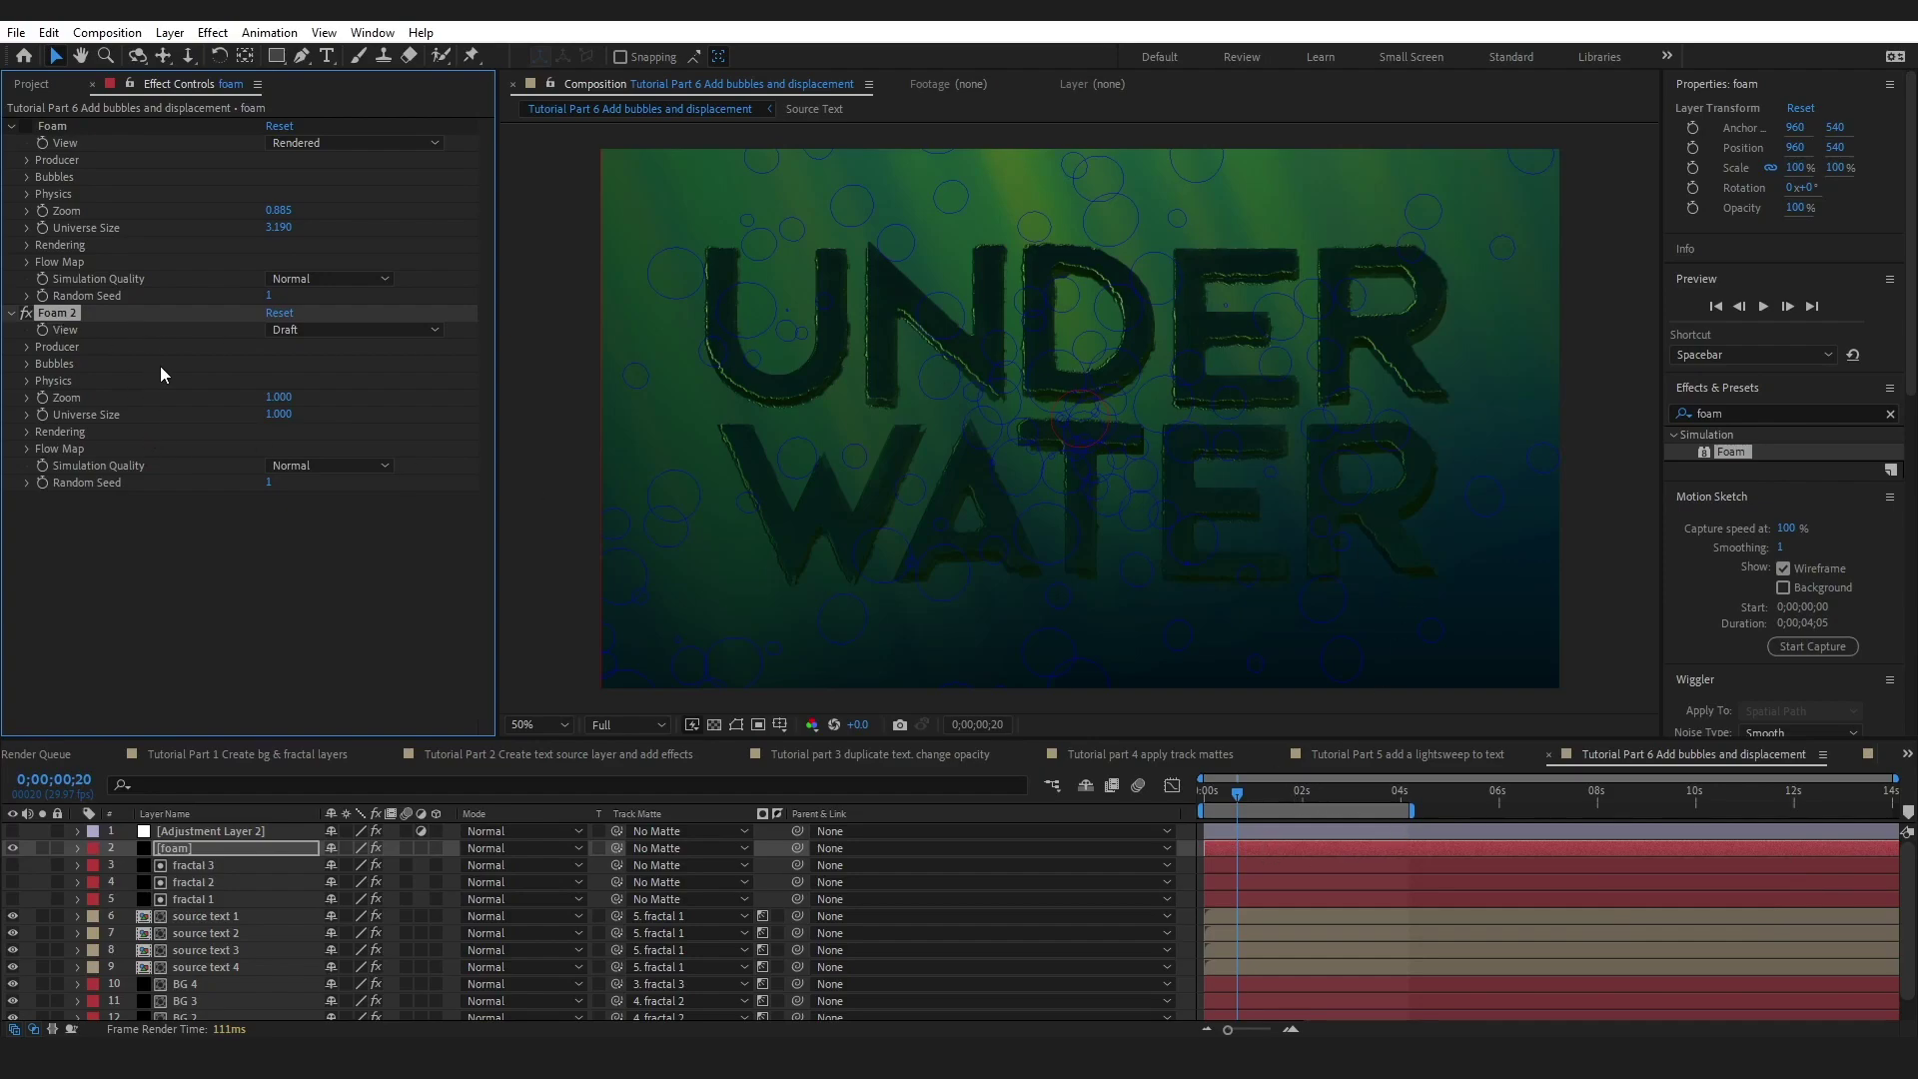
{"action": "left_click", "coordinate": [349, 330]}
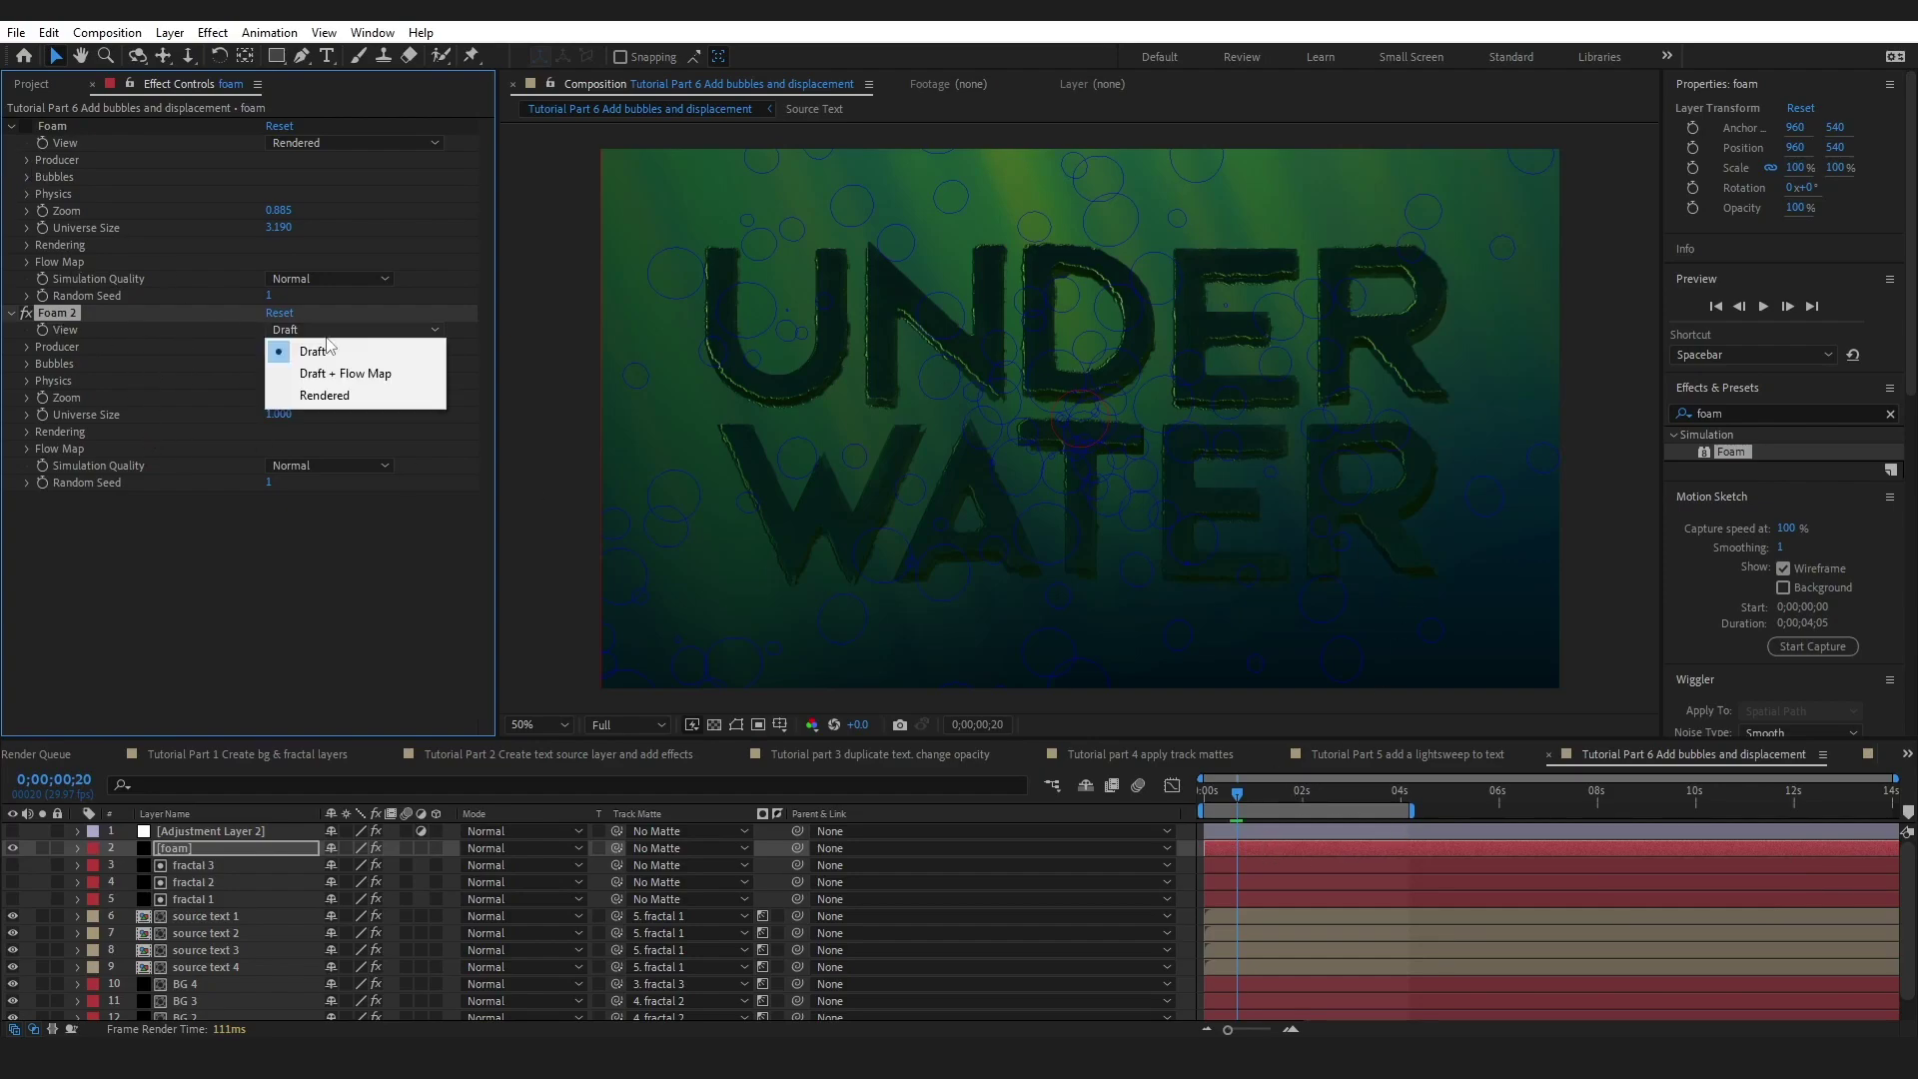
{"action": "left_click", "coordinate": [325, 395]}
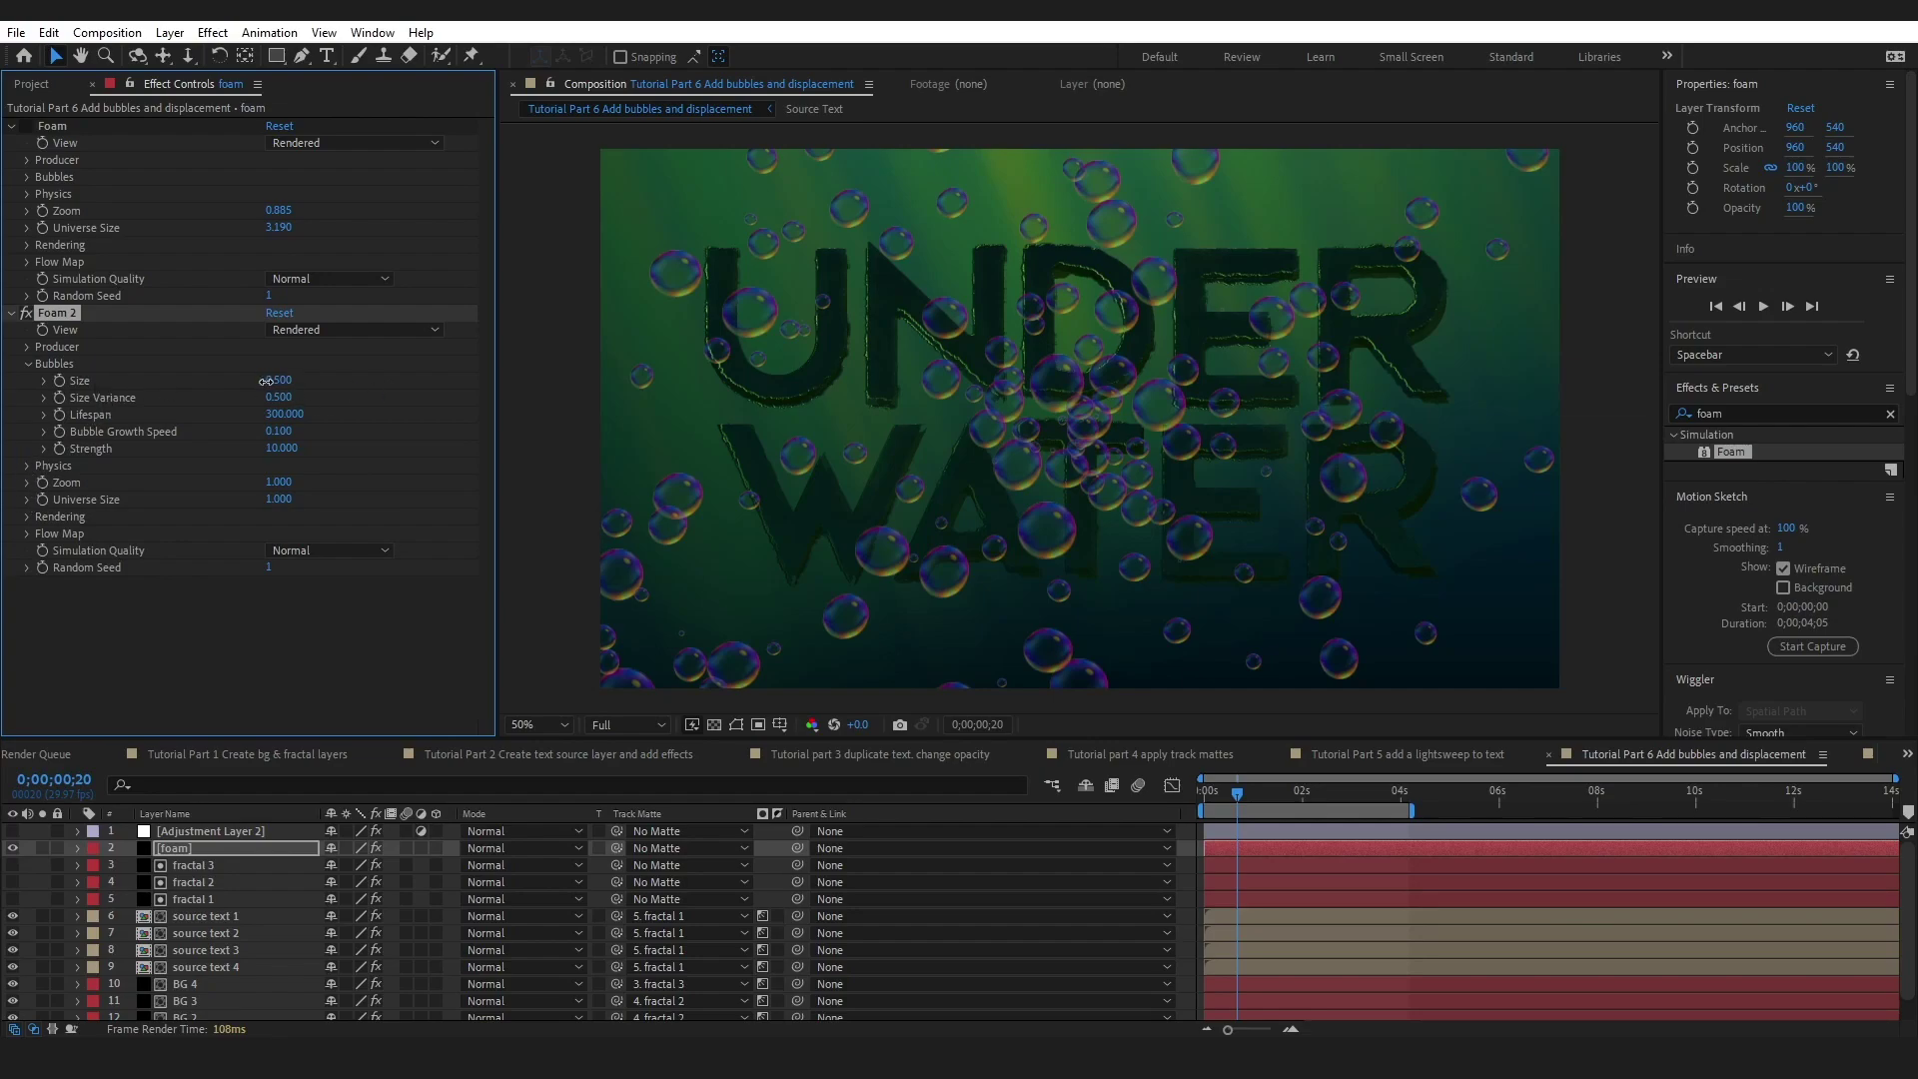
- Set the bubble Size of the second Foam effect to 0.150
{"action": "left_click_drag", "start_coordinate": [279, 381], "coordinate": [244, 387]}
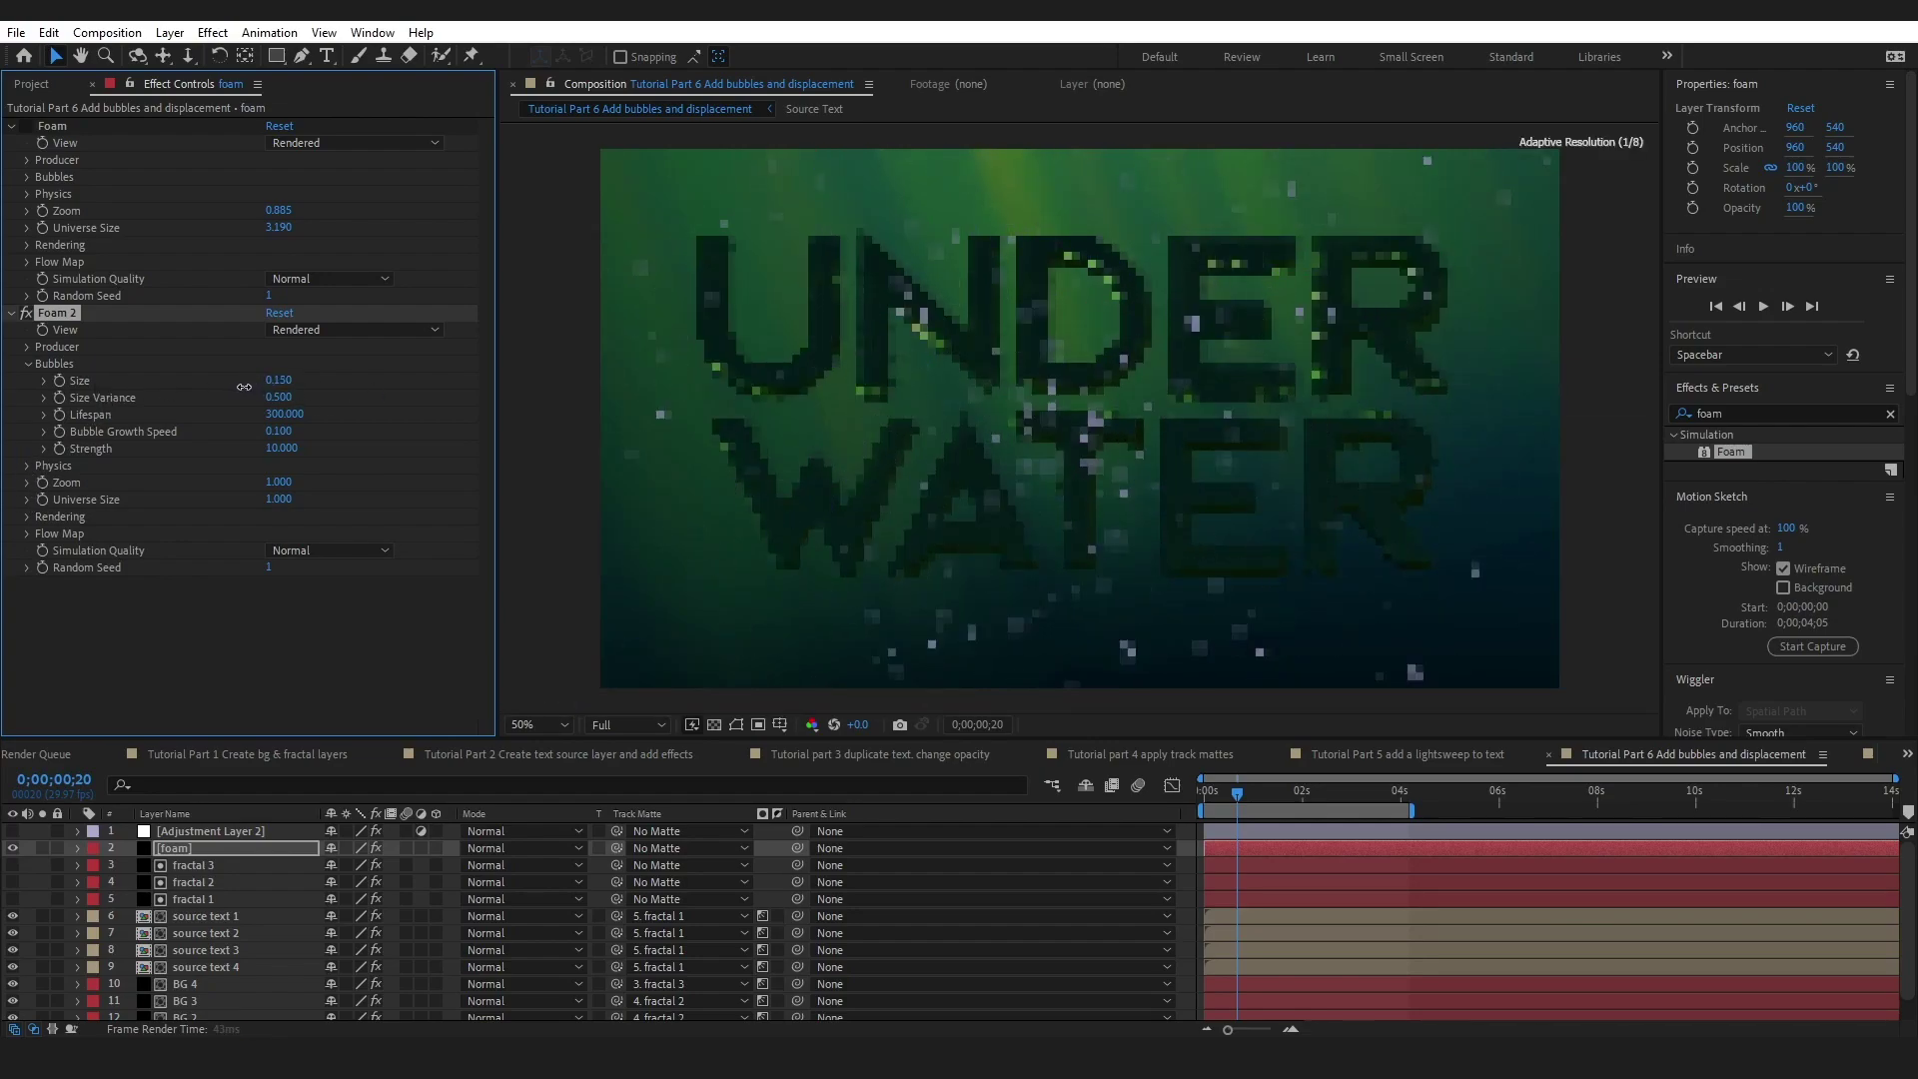
{"action": "left_click", "coordinate": [288, 446]}
{"action": "key", "text": "ctrl+z"}
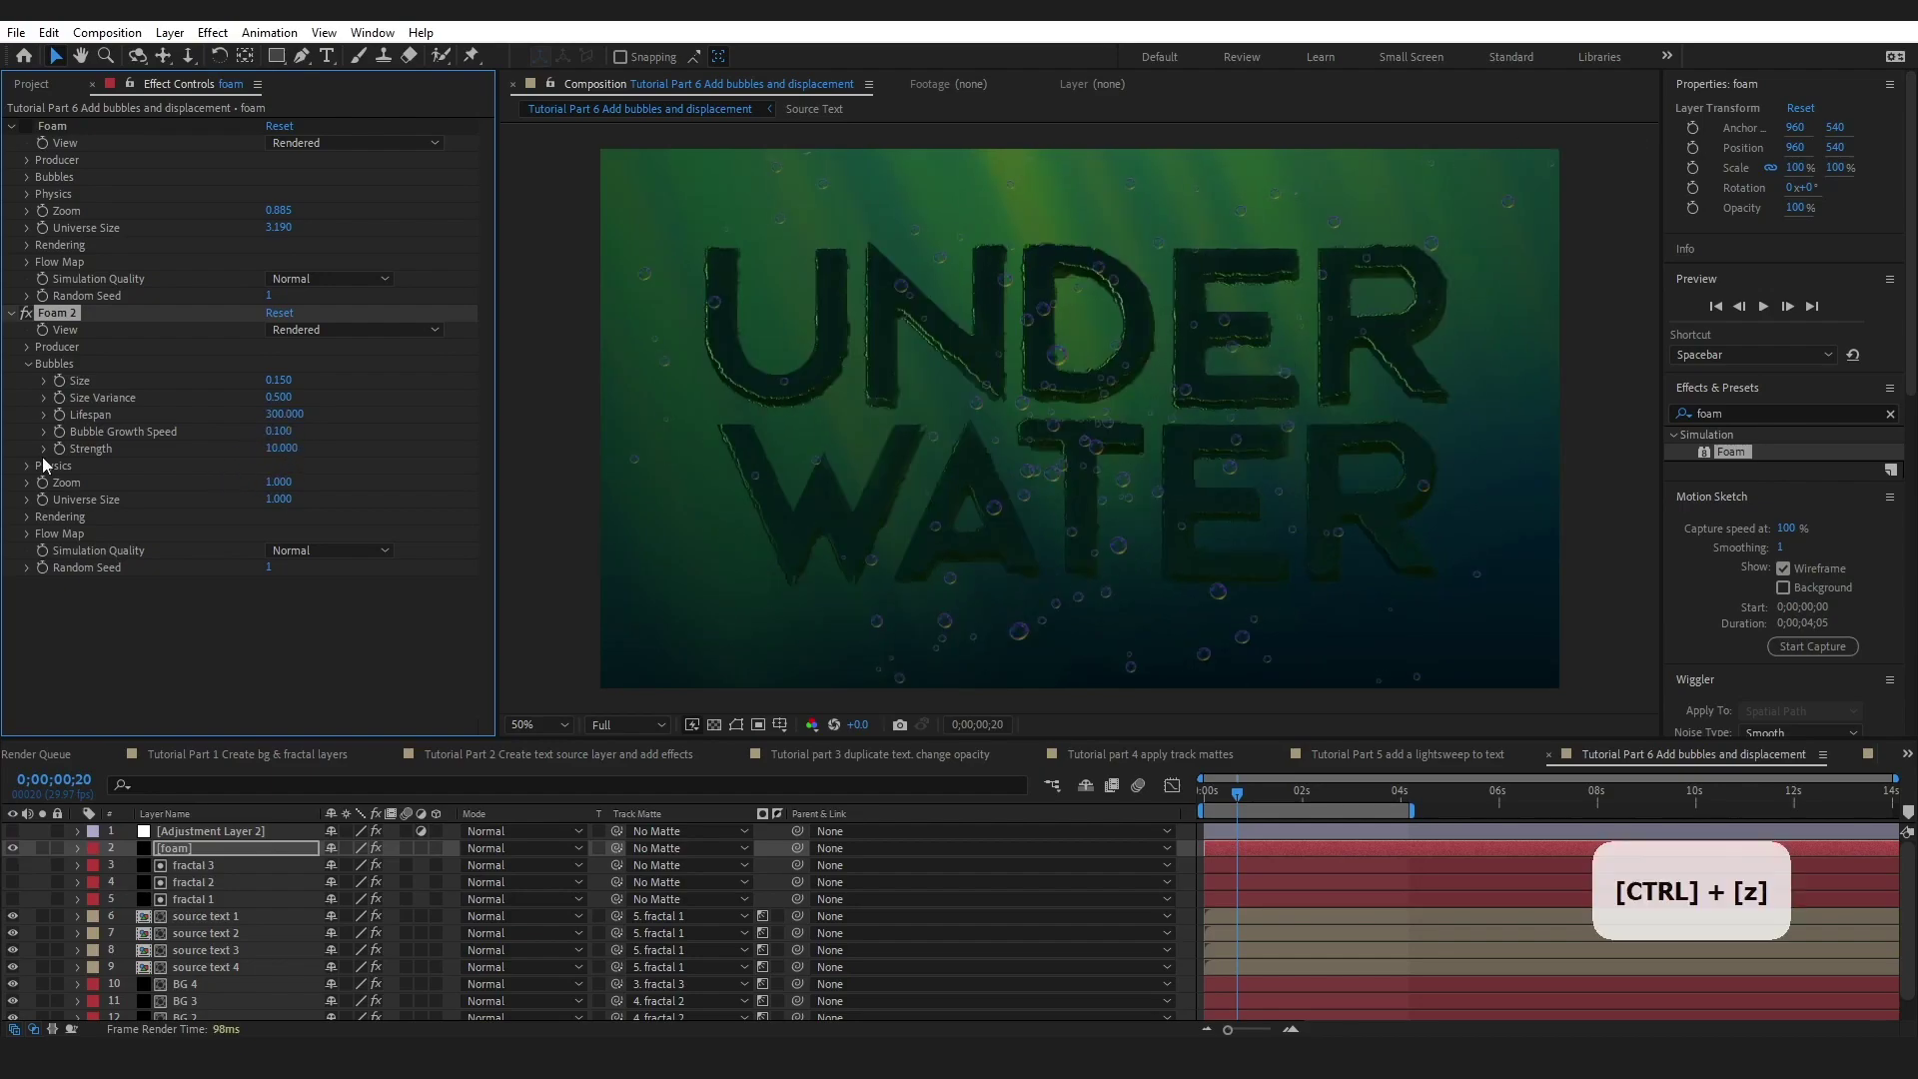
- Try the Amber Bock, Blisters and Algae bubble textures in the second Foam effect's Rendering settings
{"action": "left_click", "coordinate": [27, 518]}
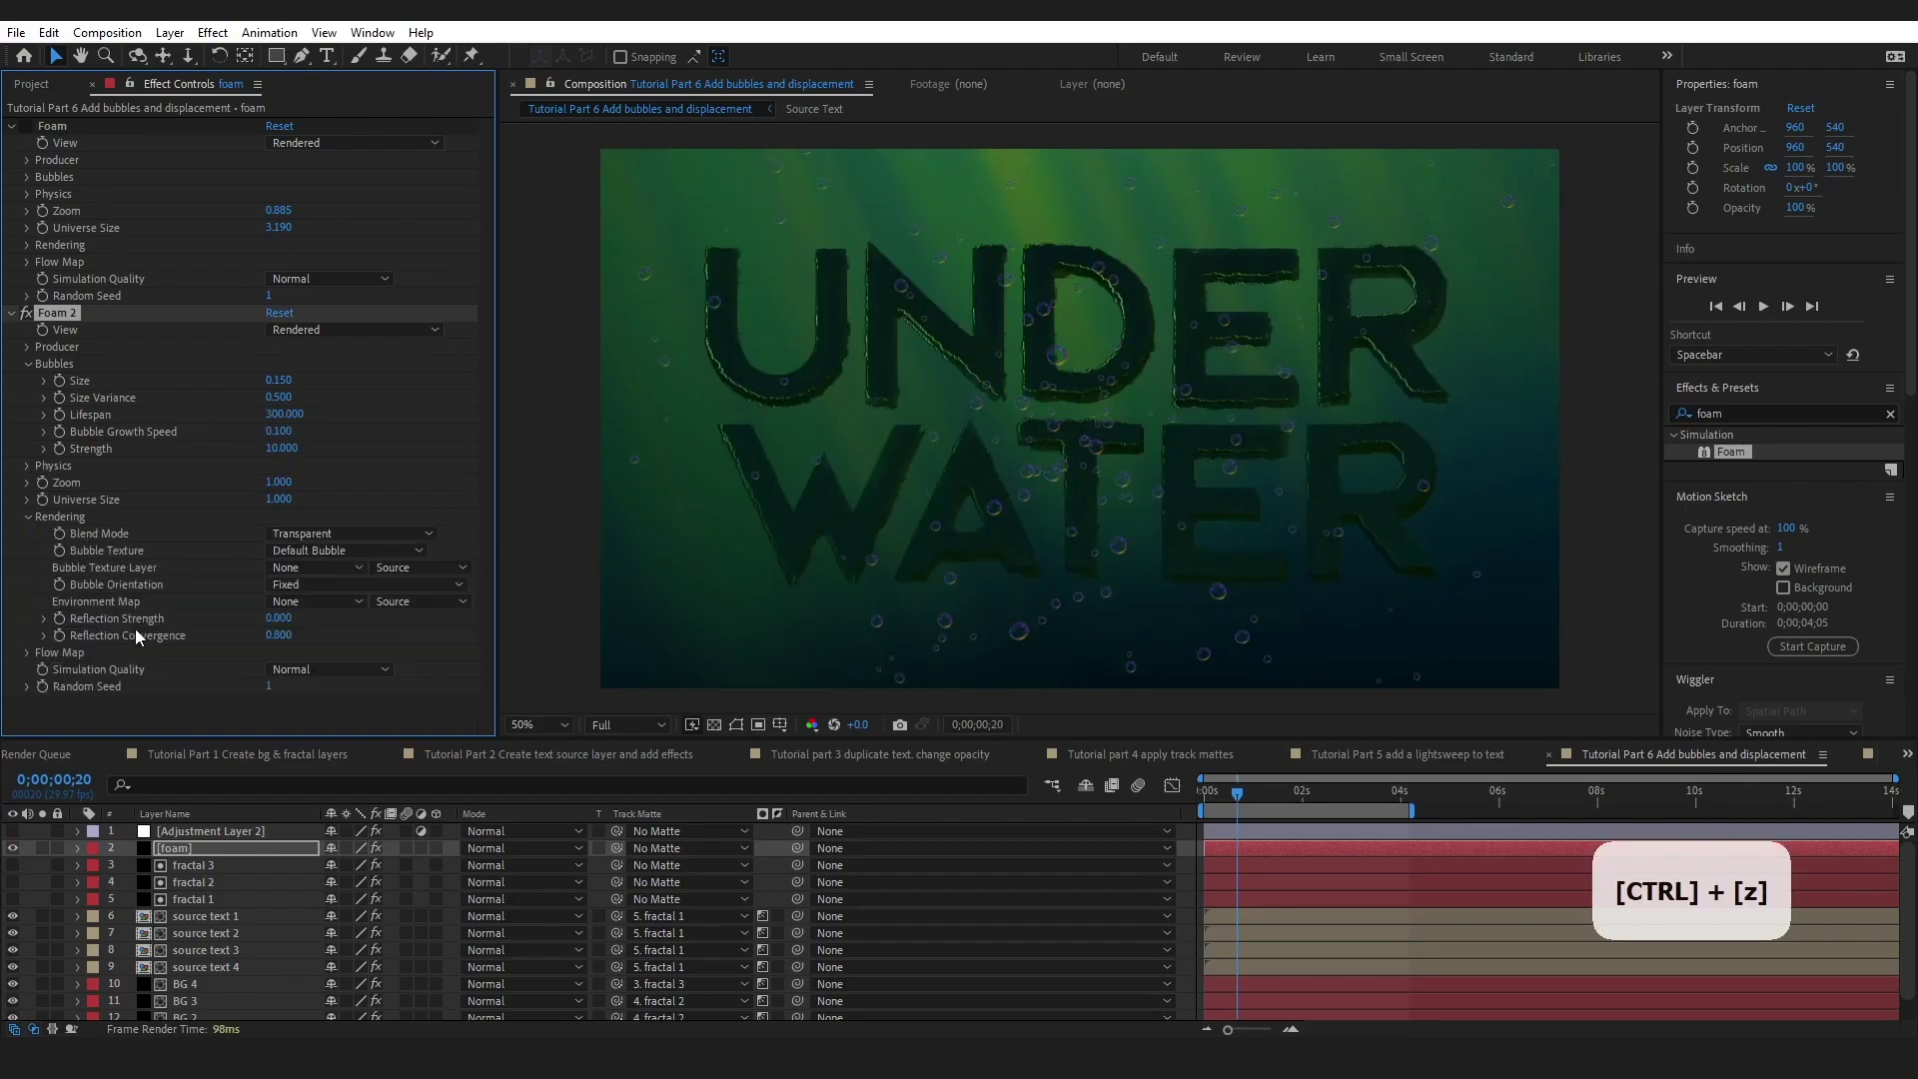
{"action": "left_click", "coordinate": [352, 535]}
{"action": "left_click", "coordinate": [330, 555]}
{"action": "left_click", "coordinate": [349, 551]}
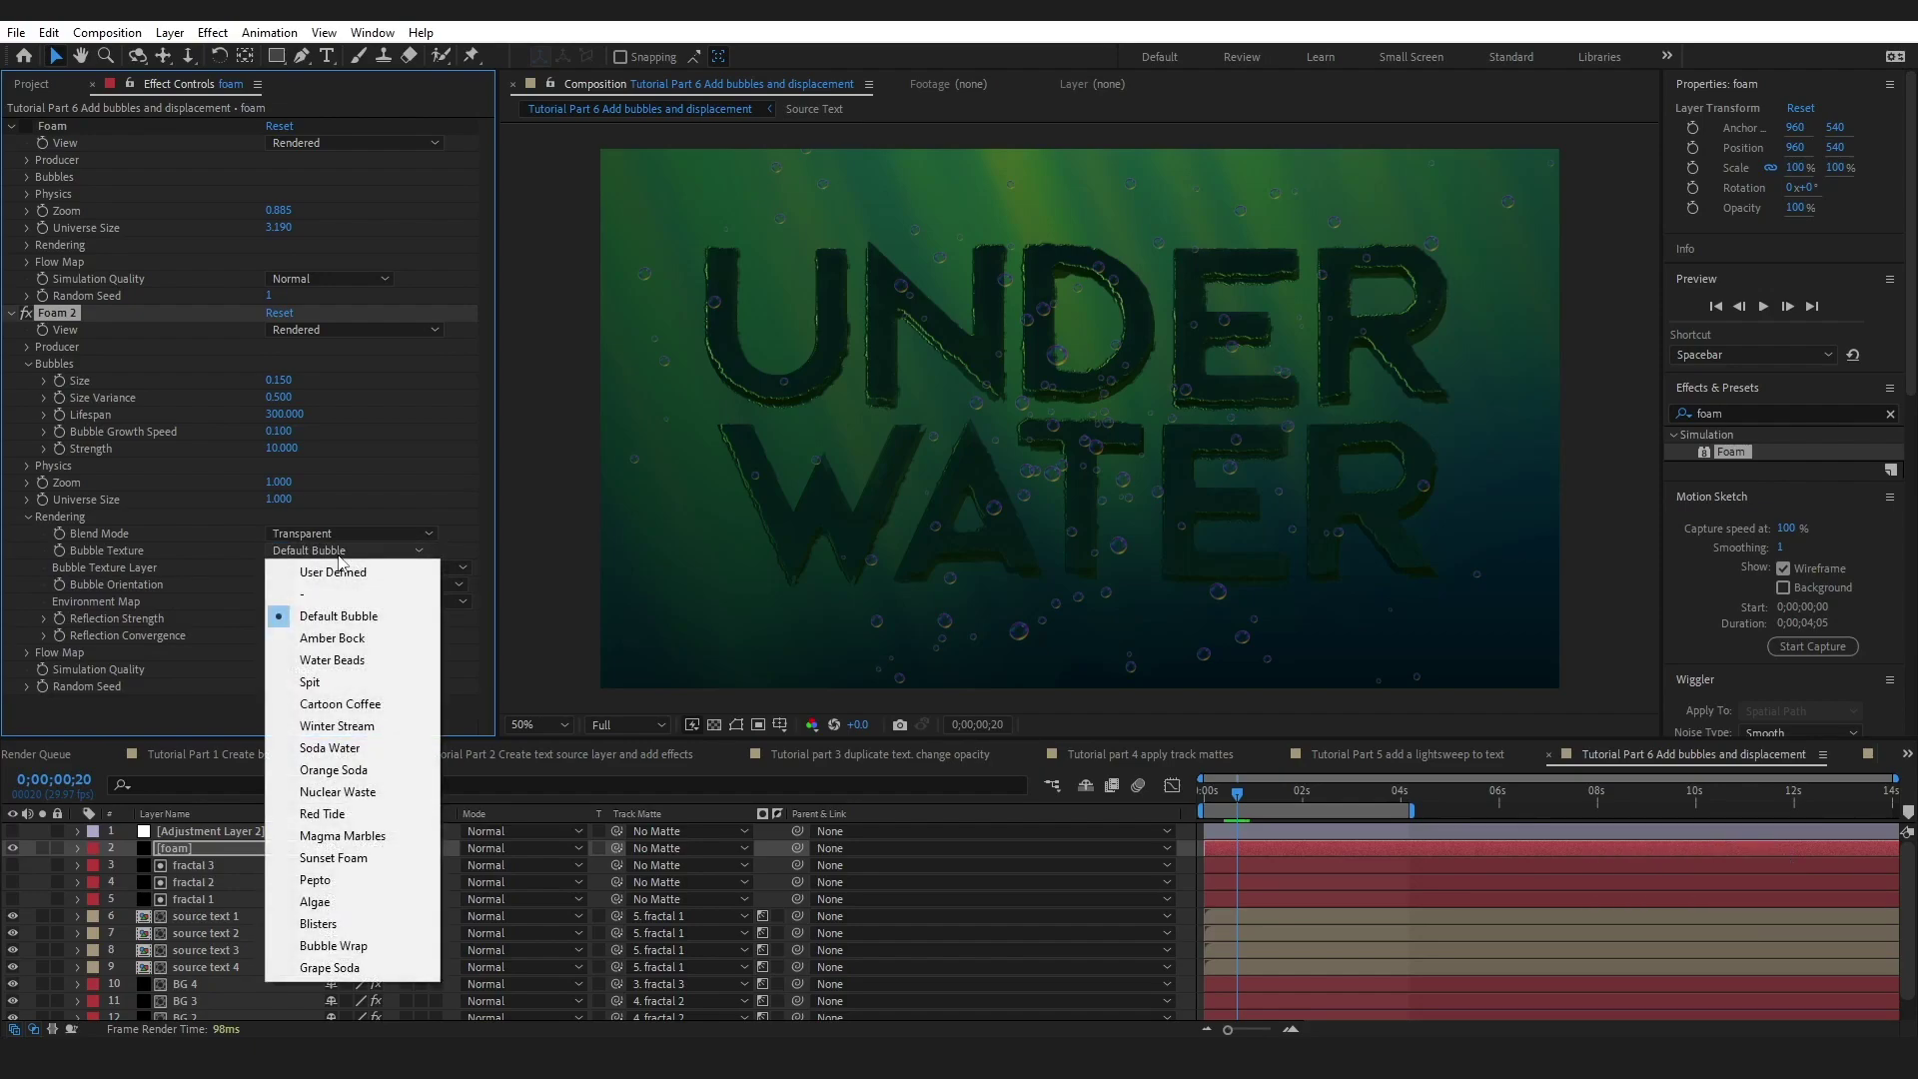
{"action": "left_click", "coordinate": [340, 644]}
{"action": "left_click", "coordinate": [350, 553]}
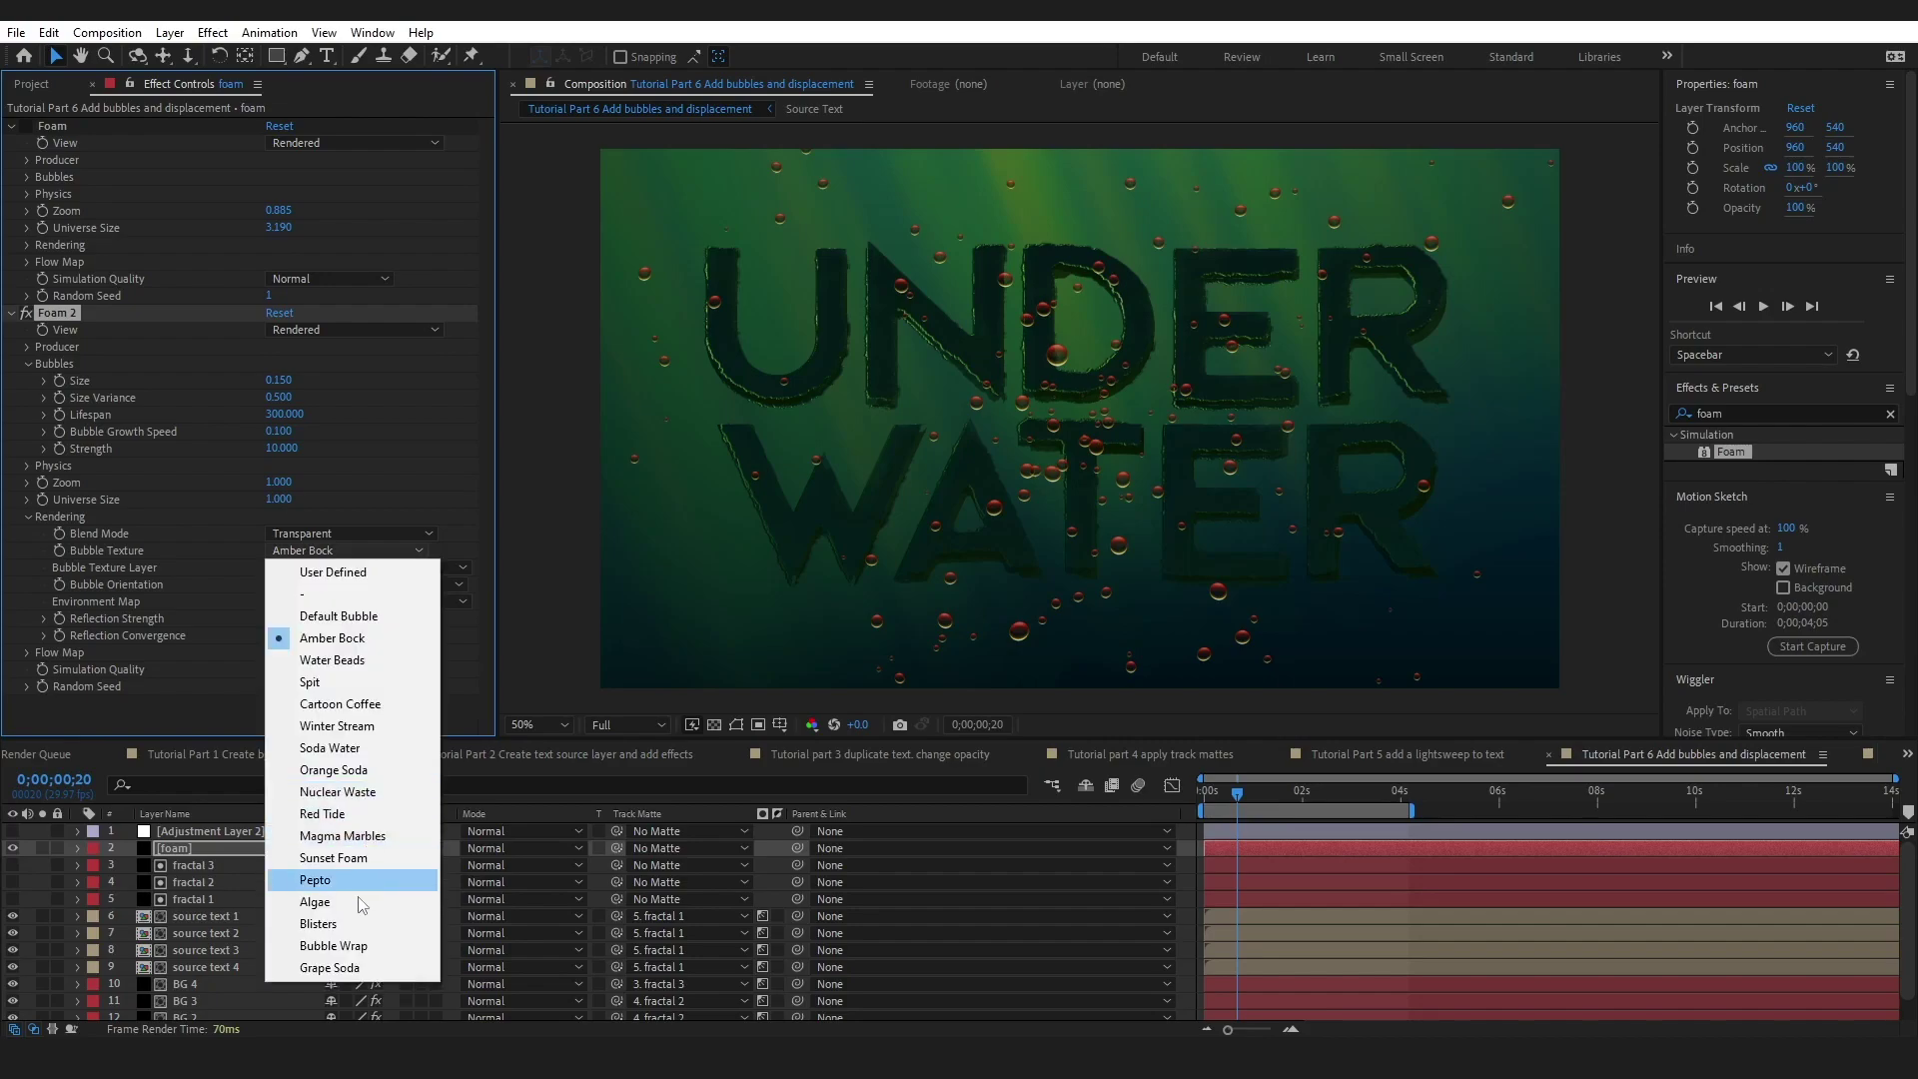
{"action": "left_click", "coordinate": [350, 923]}
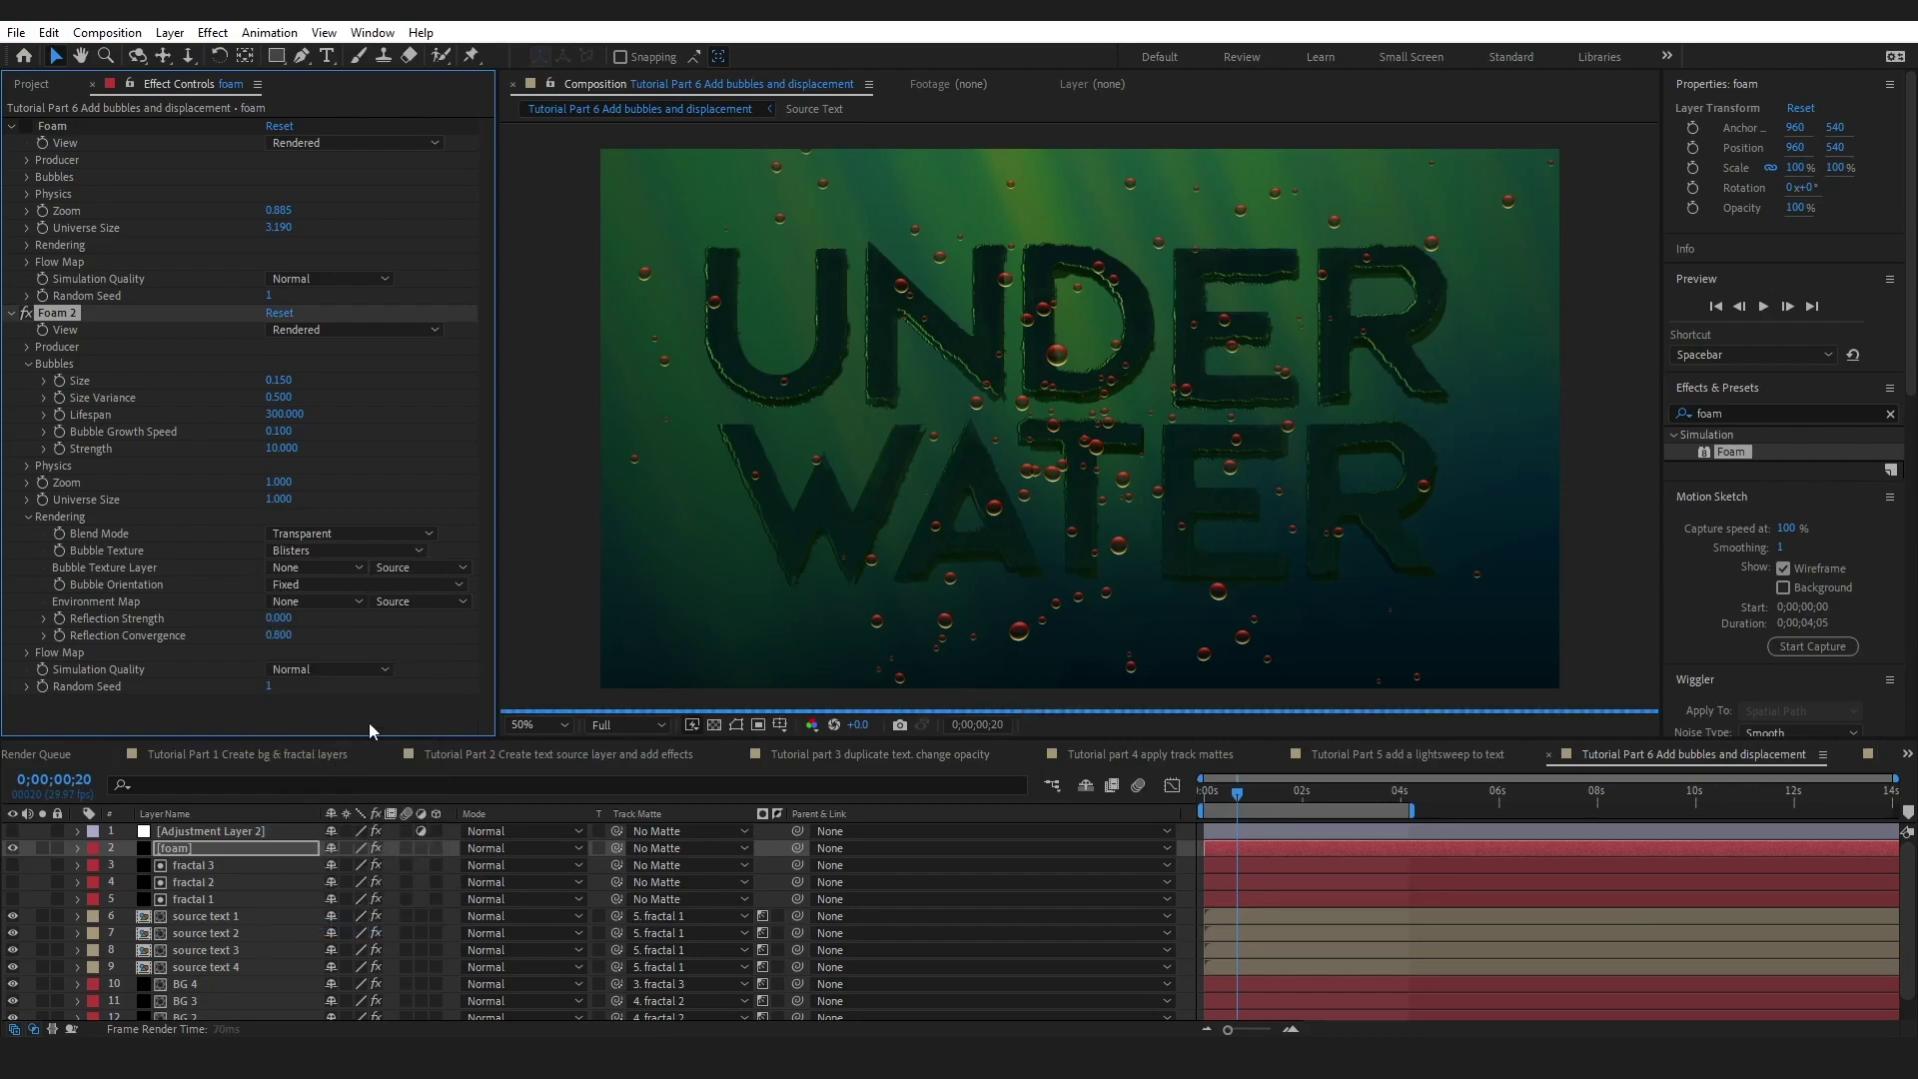
{"action": "left_click", "coordinate": [376, 533]}
{"action": "left_click", "coordinate": [350, 550]}
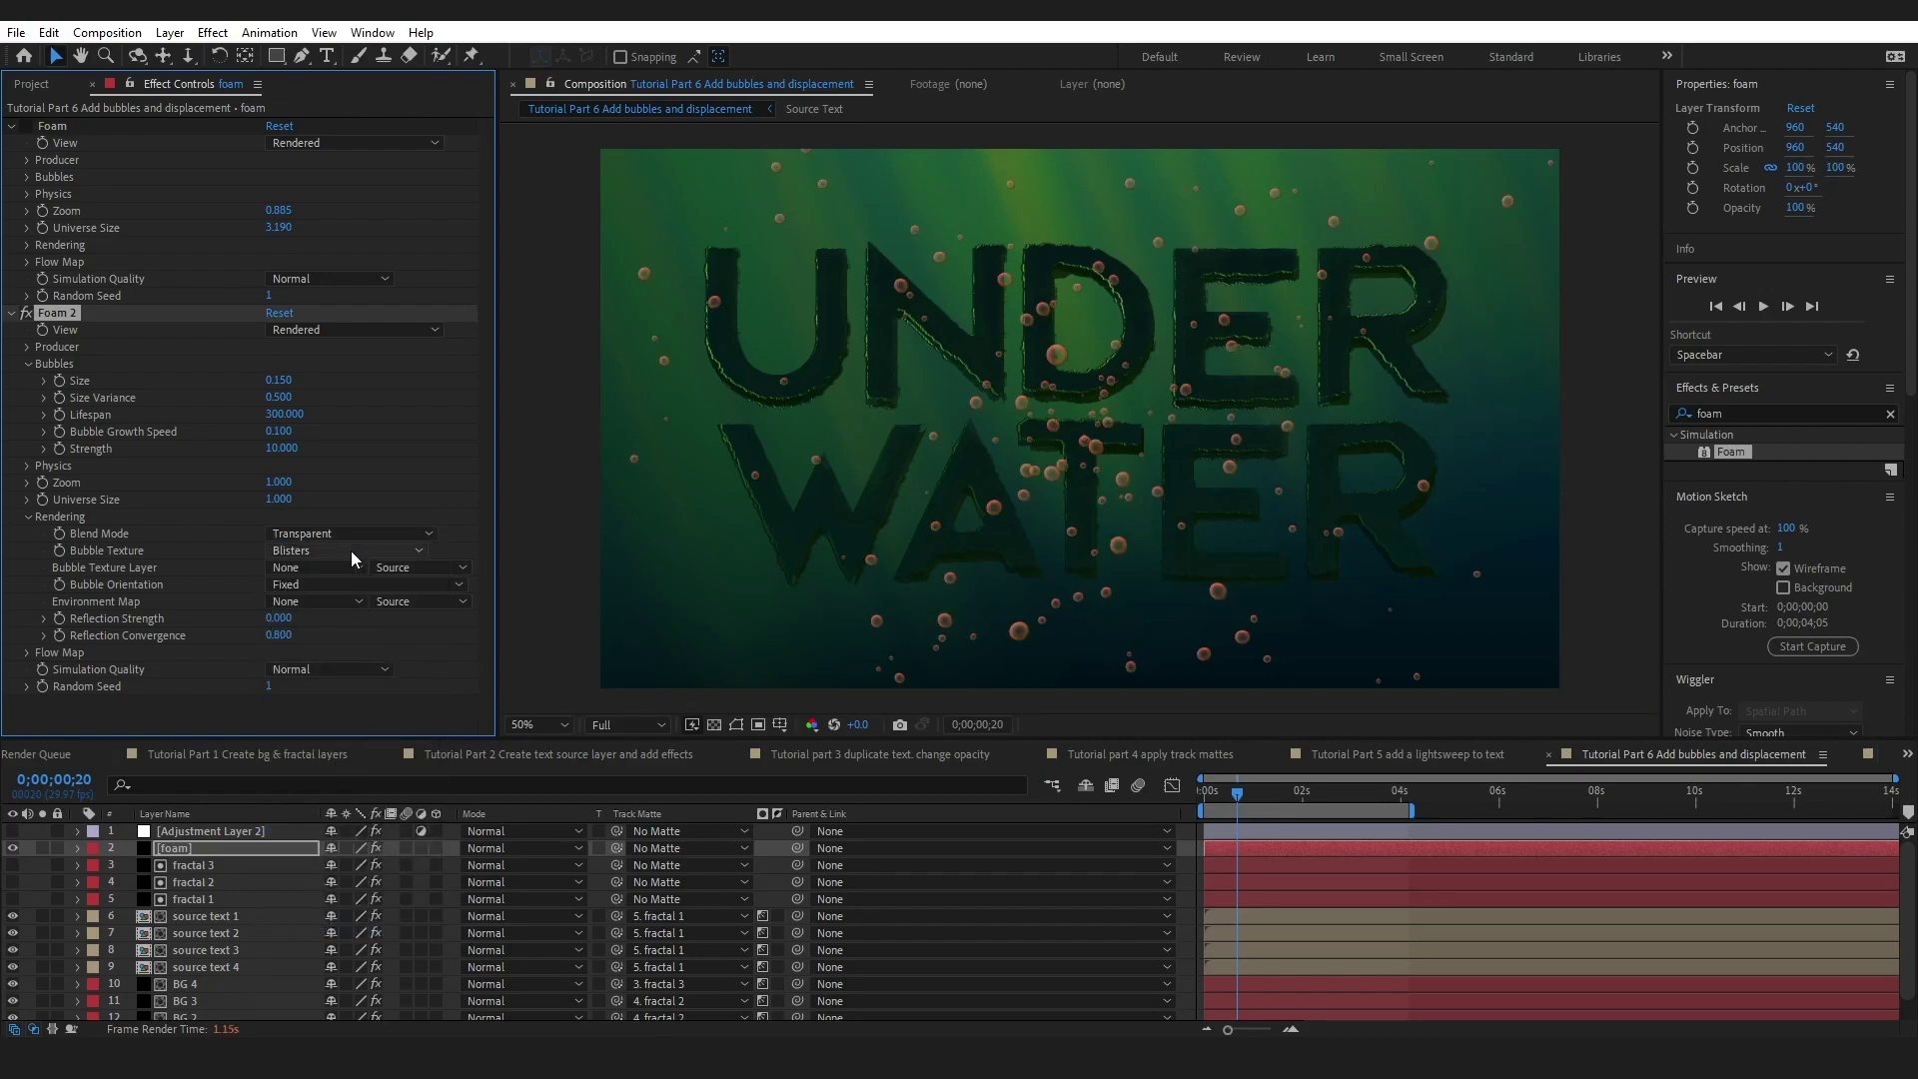
{"action": "left_click", "coordinate": [350, 550]}
{"action": "left_click", "coordinate": [344, 902]}
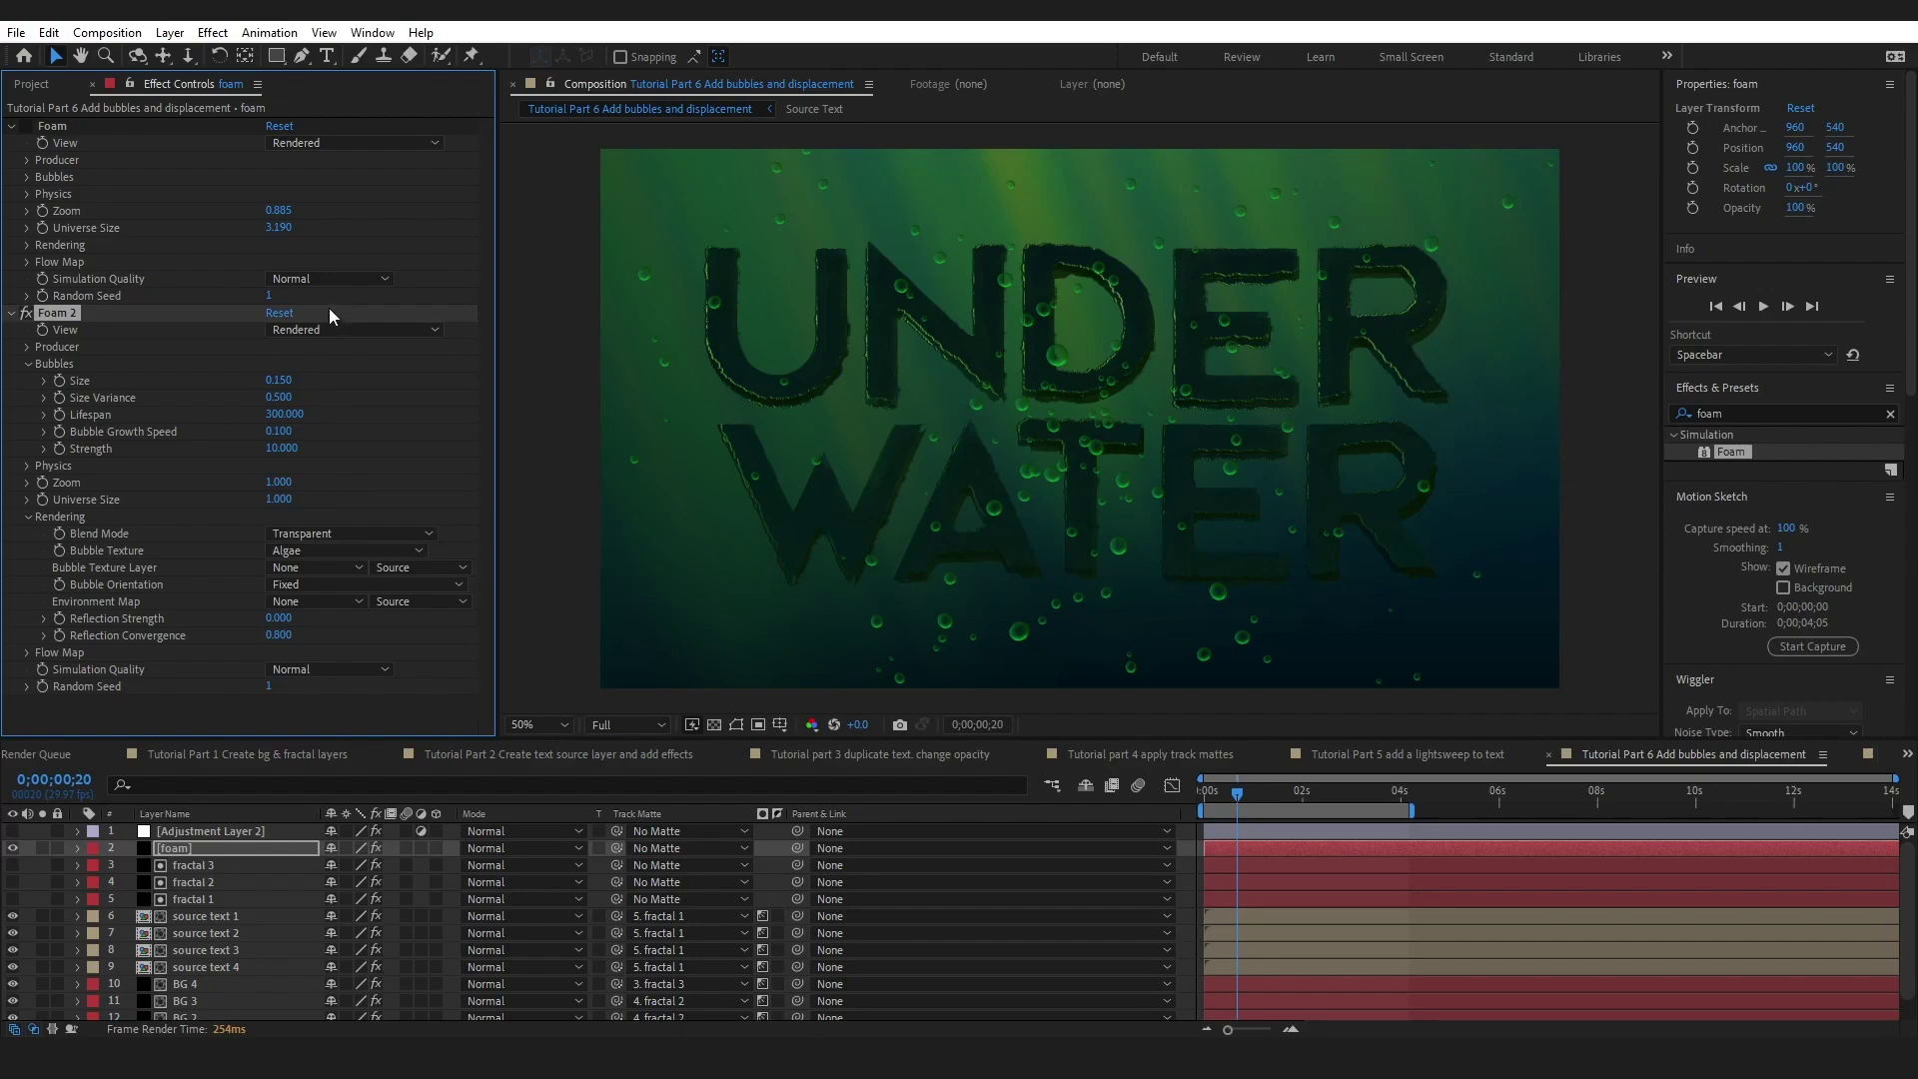
- Try Producer X Size 0.139 and Producer Y Size 0.015 on the second Foam effect, and delete that effect
{"action": "left_click", "coordinate": [12, 126], "text": "ctrl"}
{"action": "left_click", "coordinate": [27, 177]}
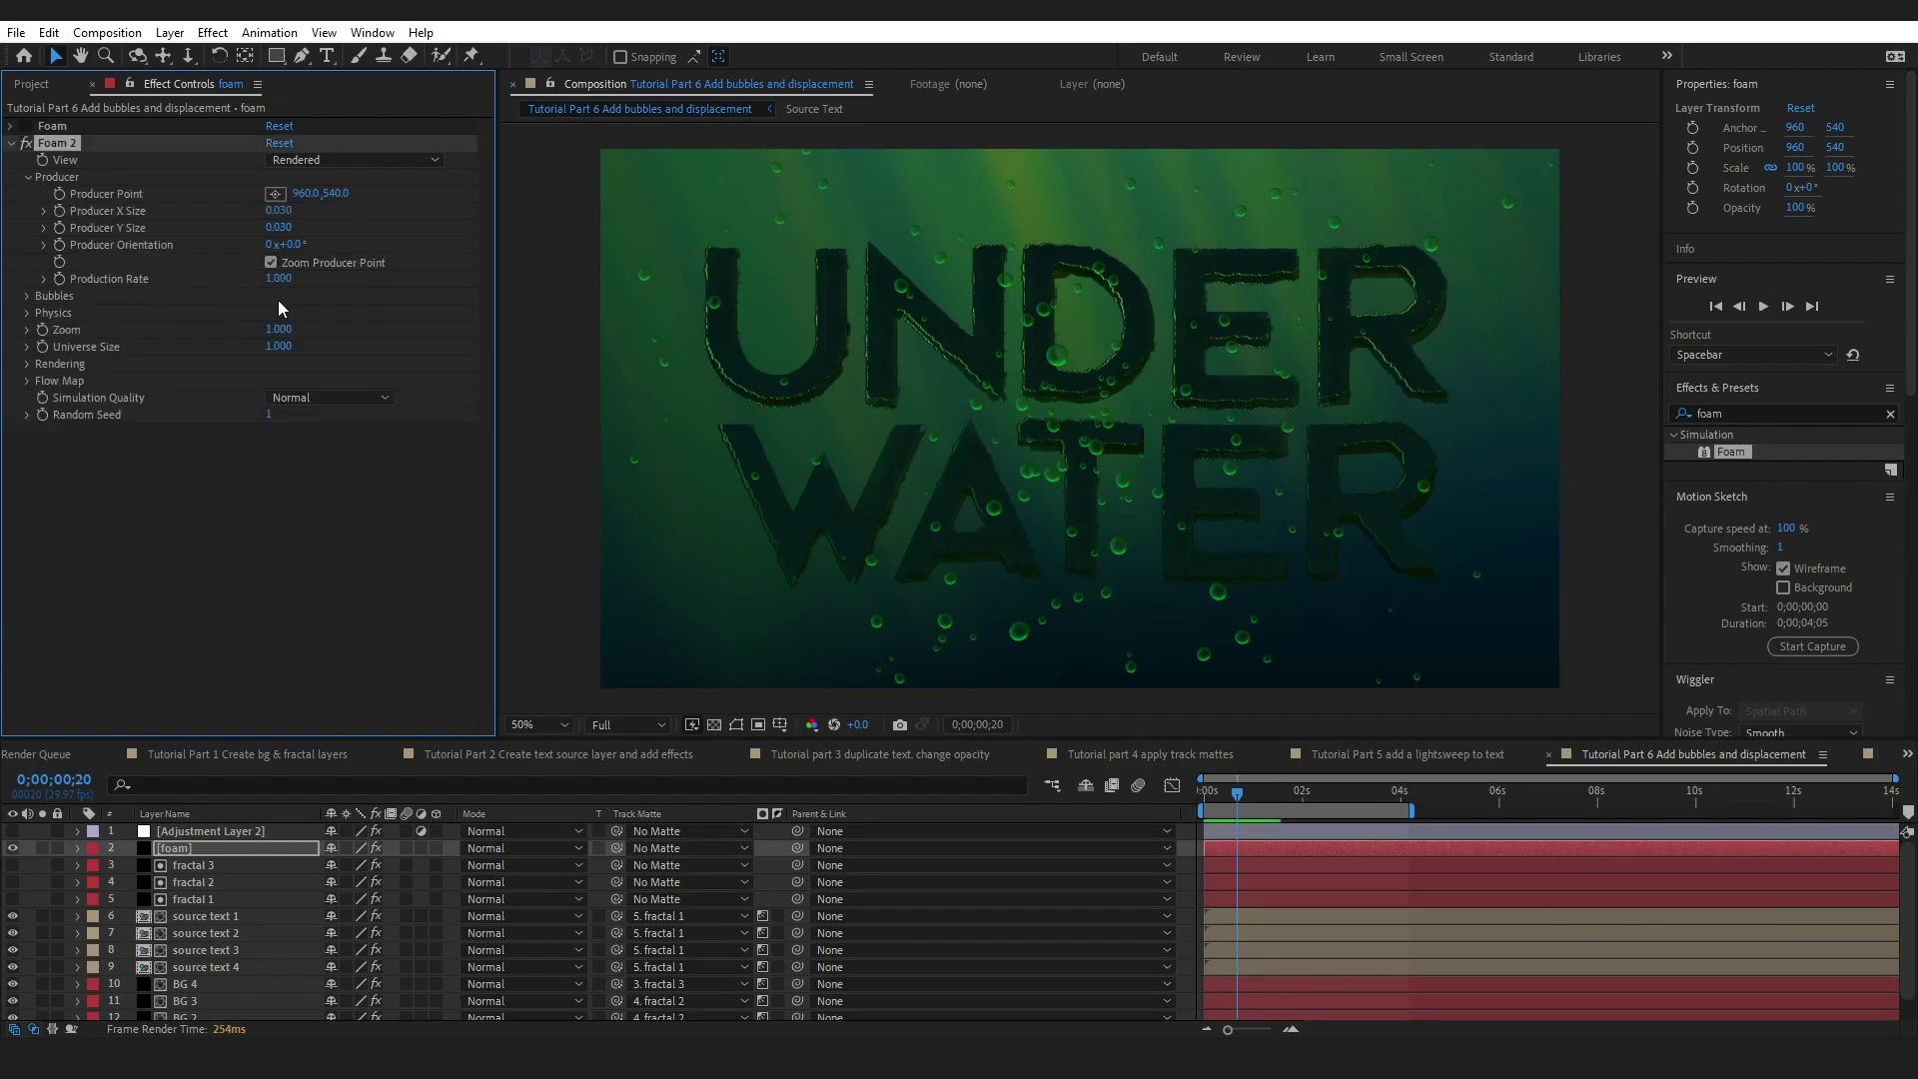
{"action": "left_click_drag", "start_coordinate": [283, 216], "coordinate": [879, 236]}
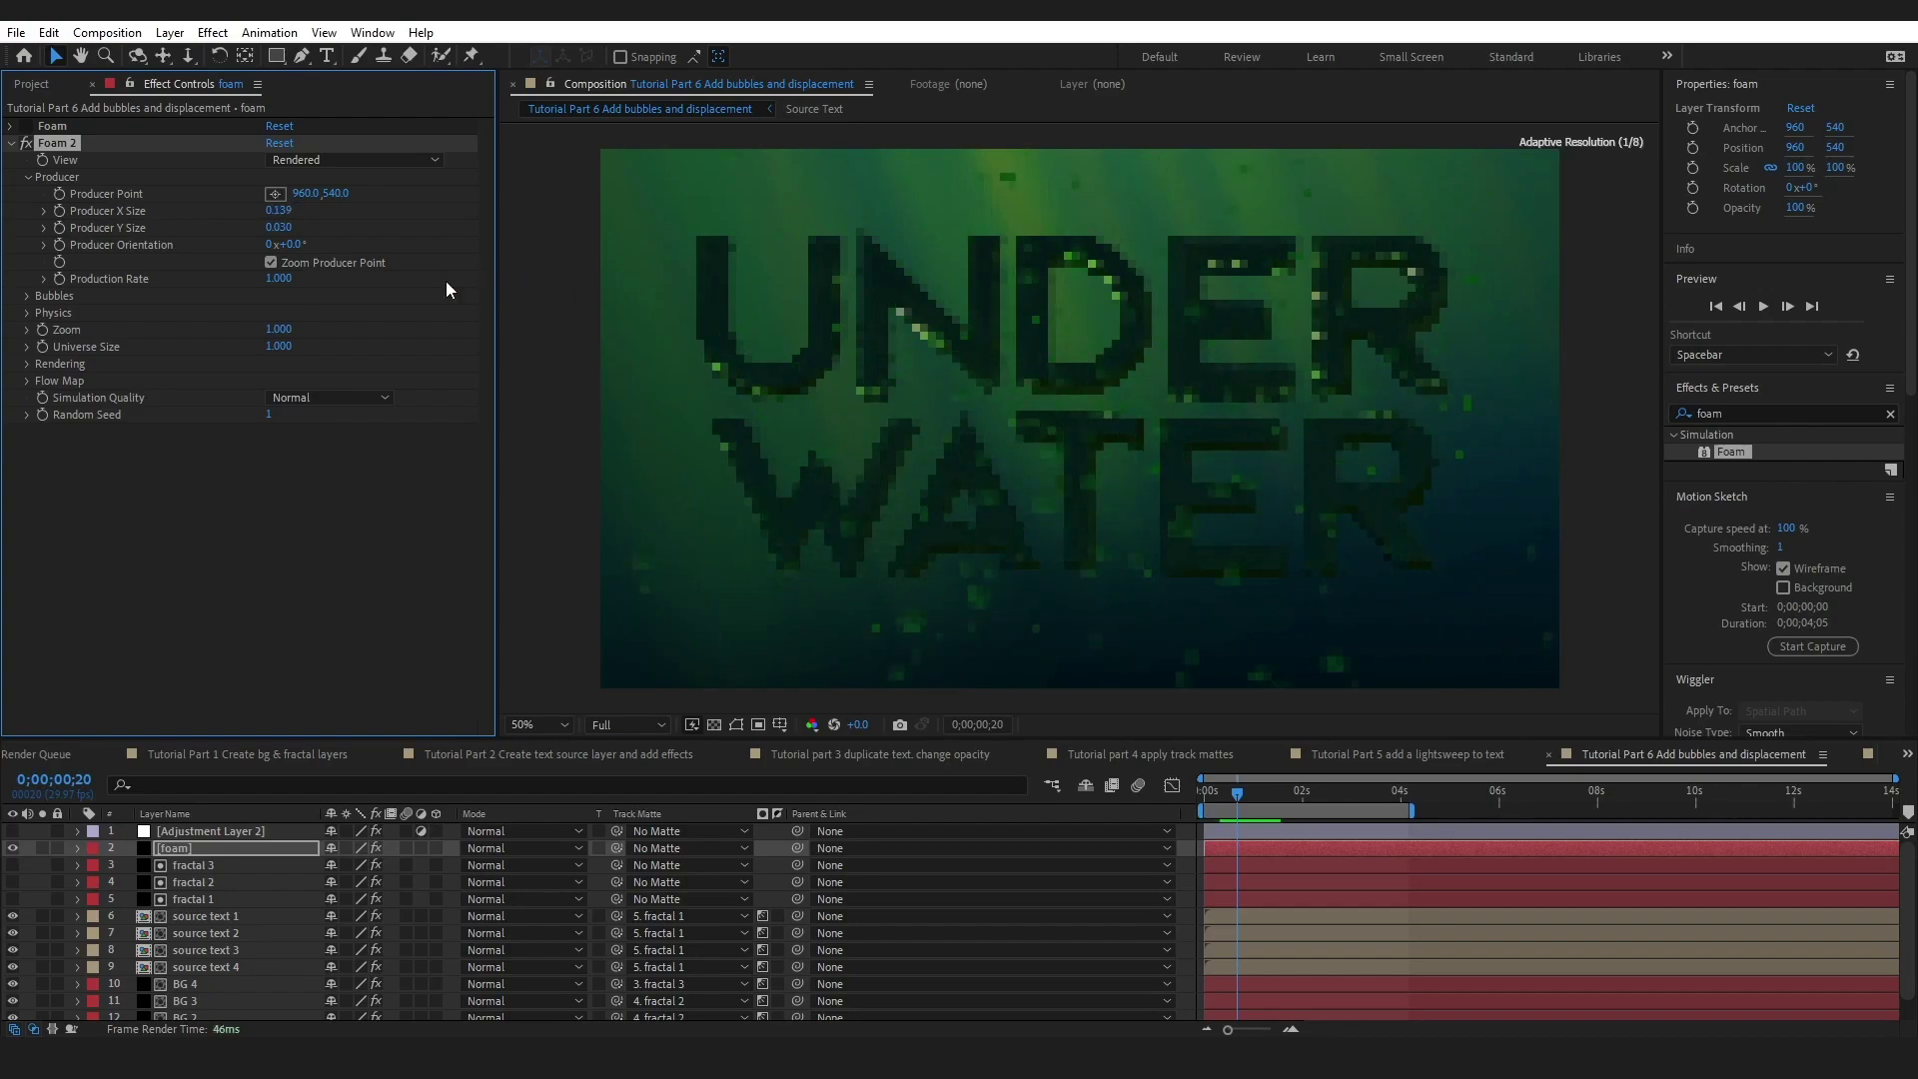
{"action": "mouse_move", "coordinate": [279, 228]}
{"action": "left_mouse_down"}
{"action": "mouse_move", "coordinate": [4, 309]}
{"action": "mouse_move", "coordinate": [300, 235]}
{"action": "left_mouse_up"}
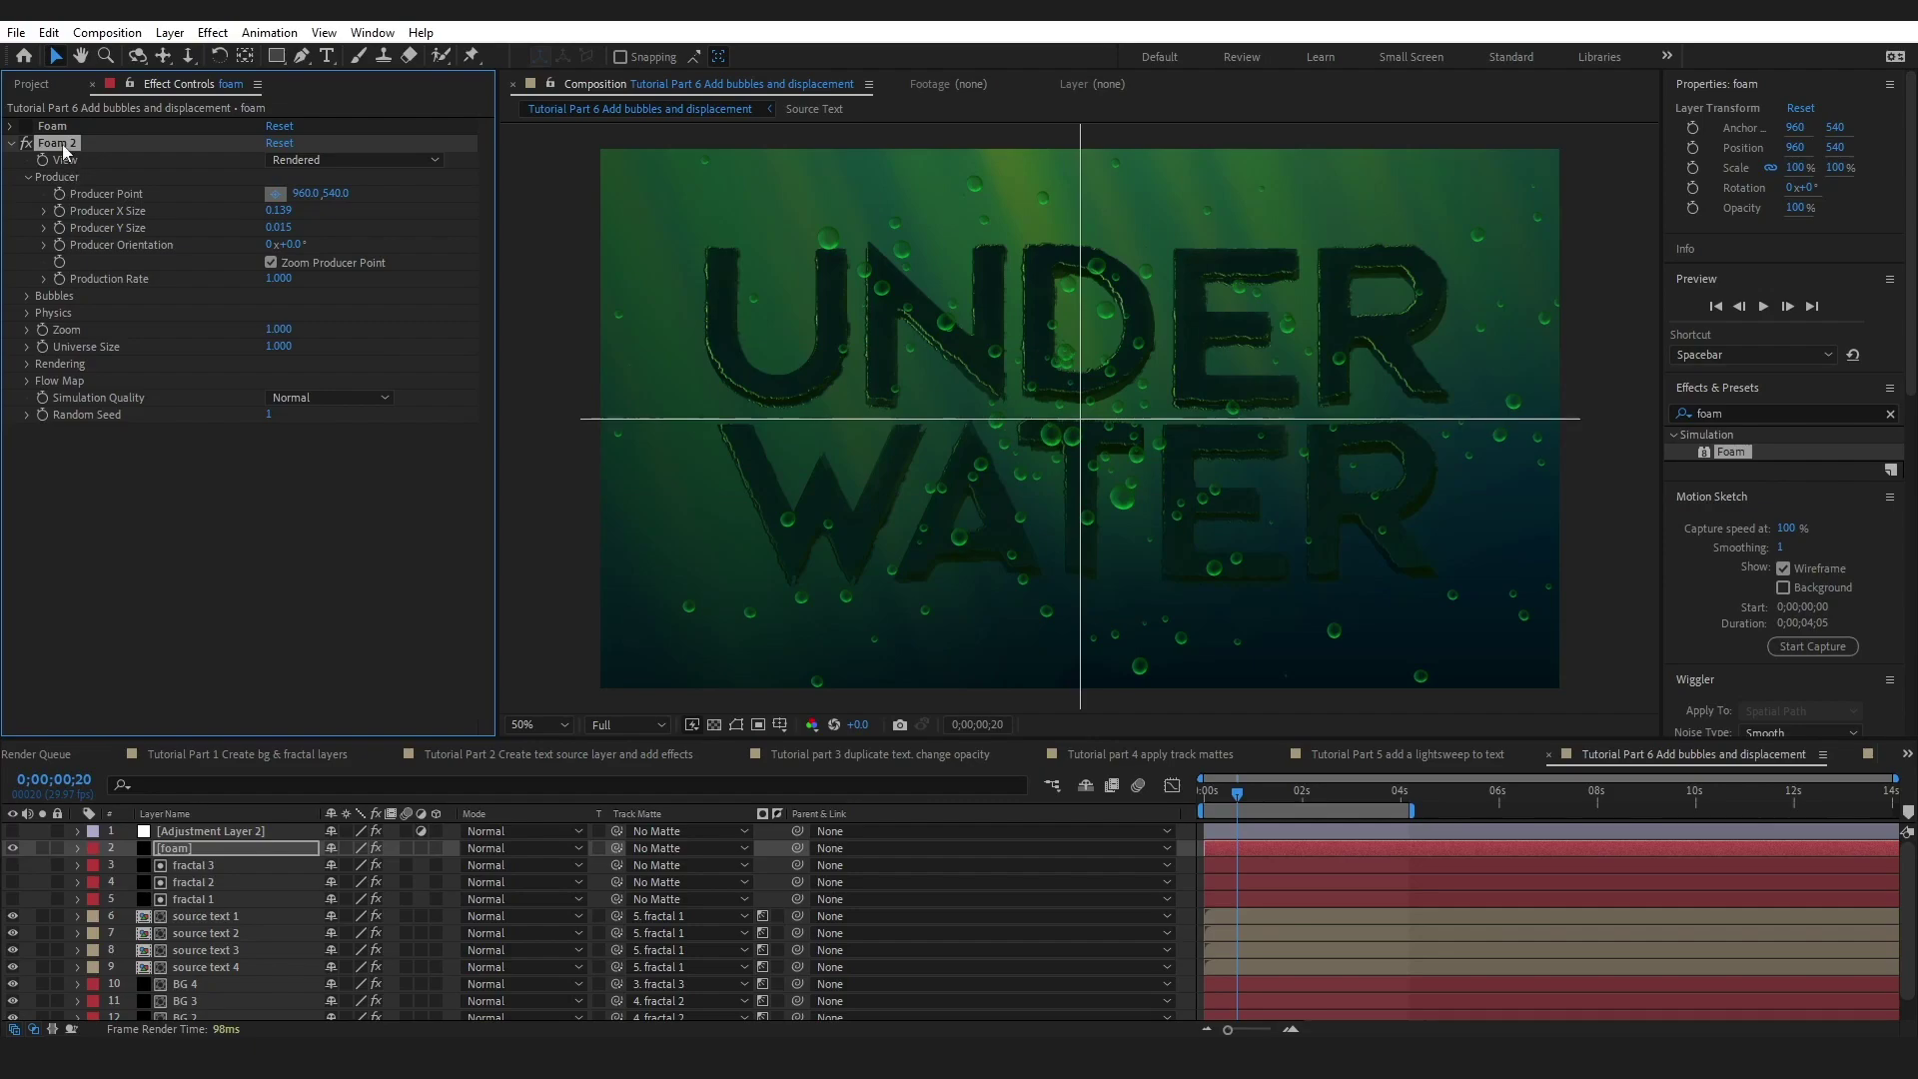
{"action": "key", "text": "Delete"}
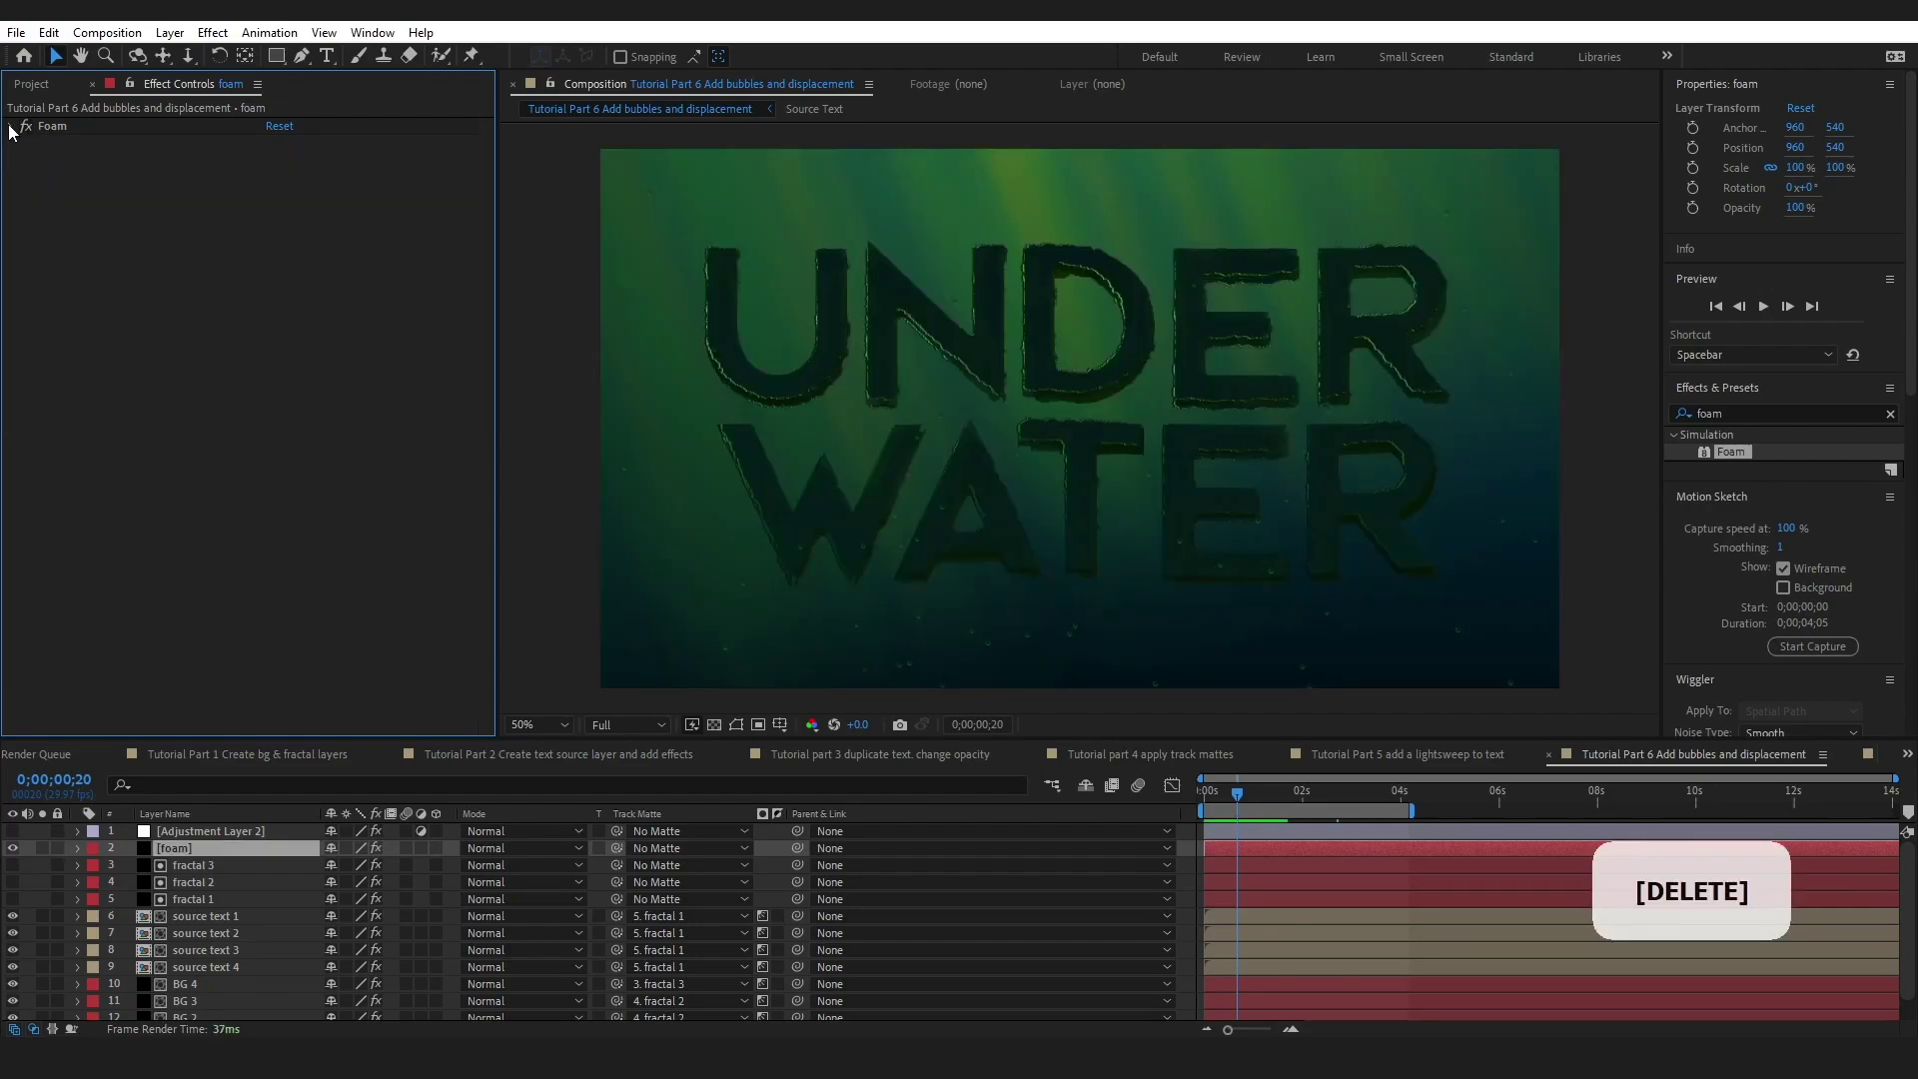
- Review the original Foam effect's Producer, Bubbles and Physics settings and preview the bubbles from the first frame
{"action": "left_click", "coordinate": [12, 127]}
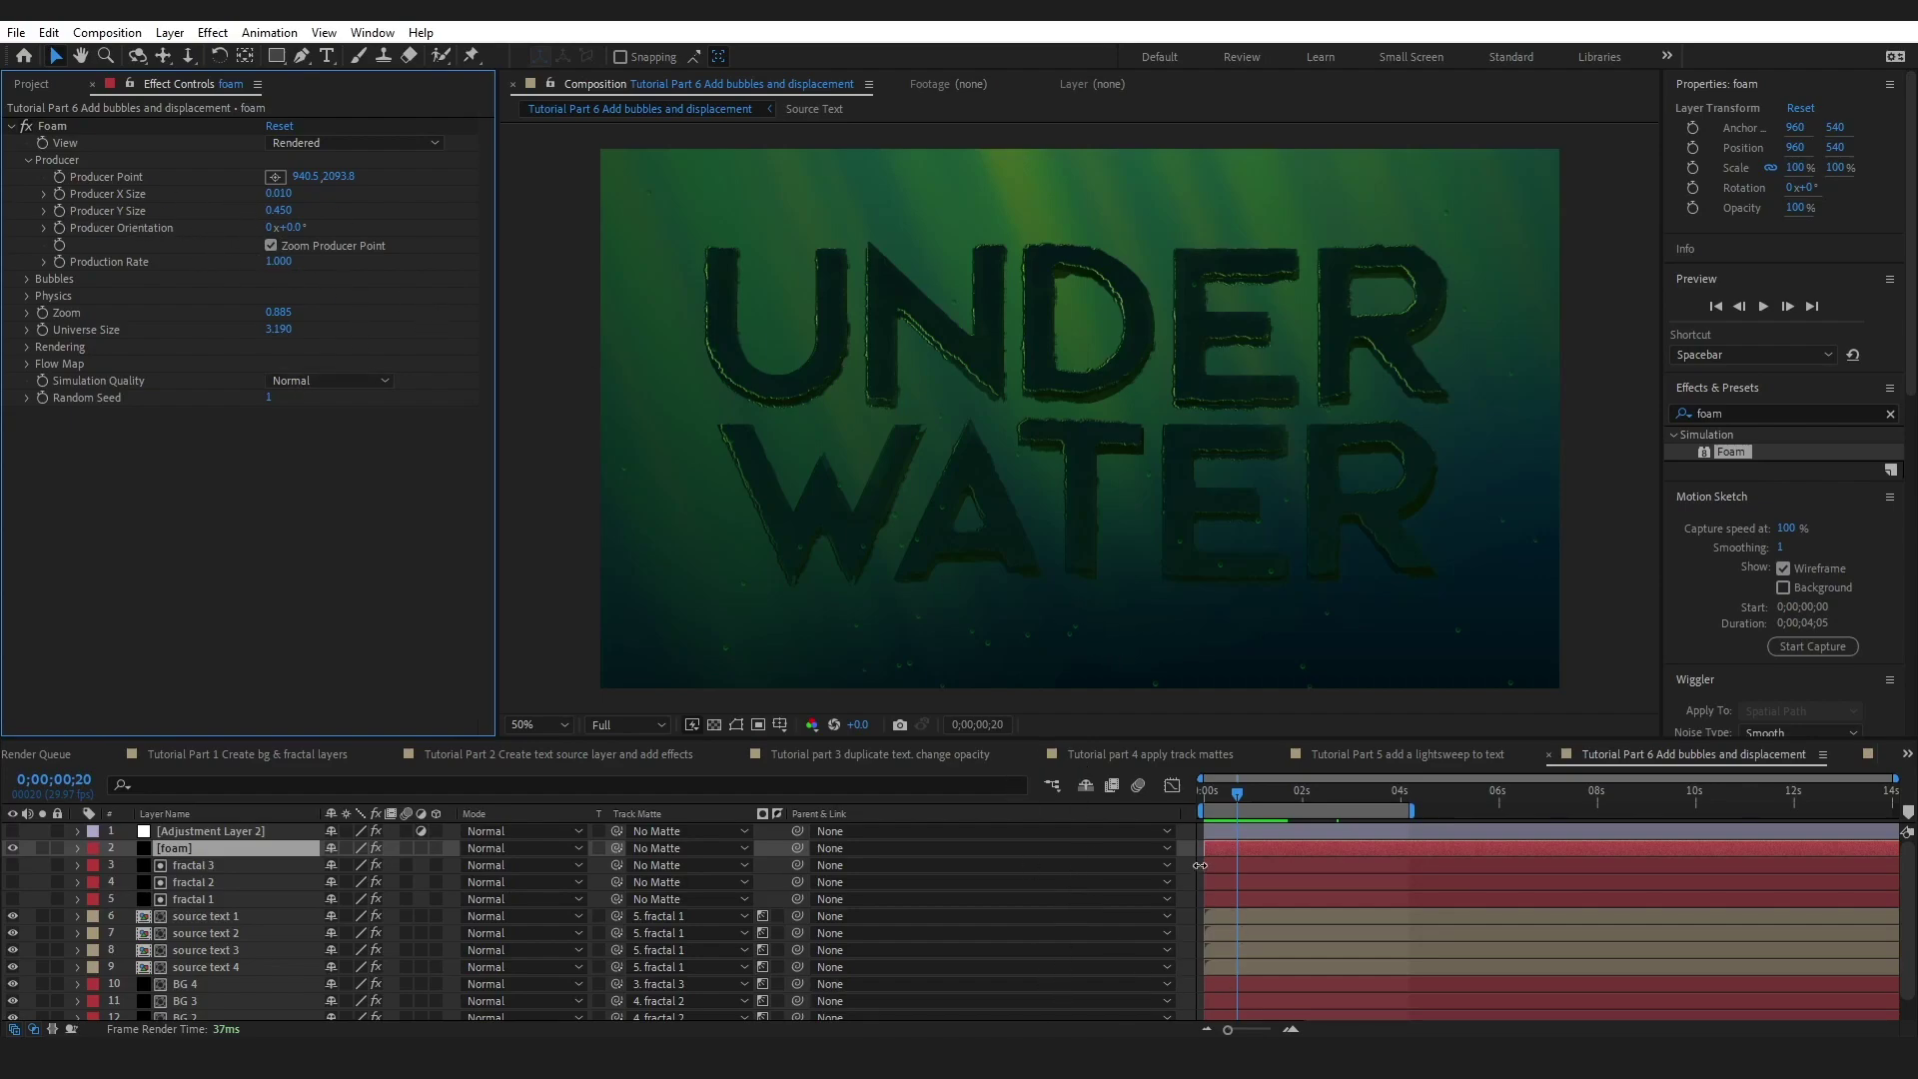
{"action": "left_click_drag", "start_coordinate": [1230, 802], "coordinate": [1206, 799]}
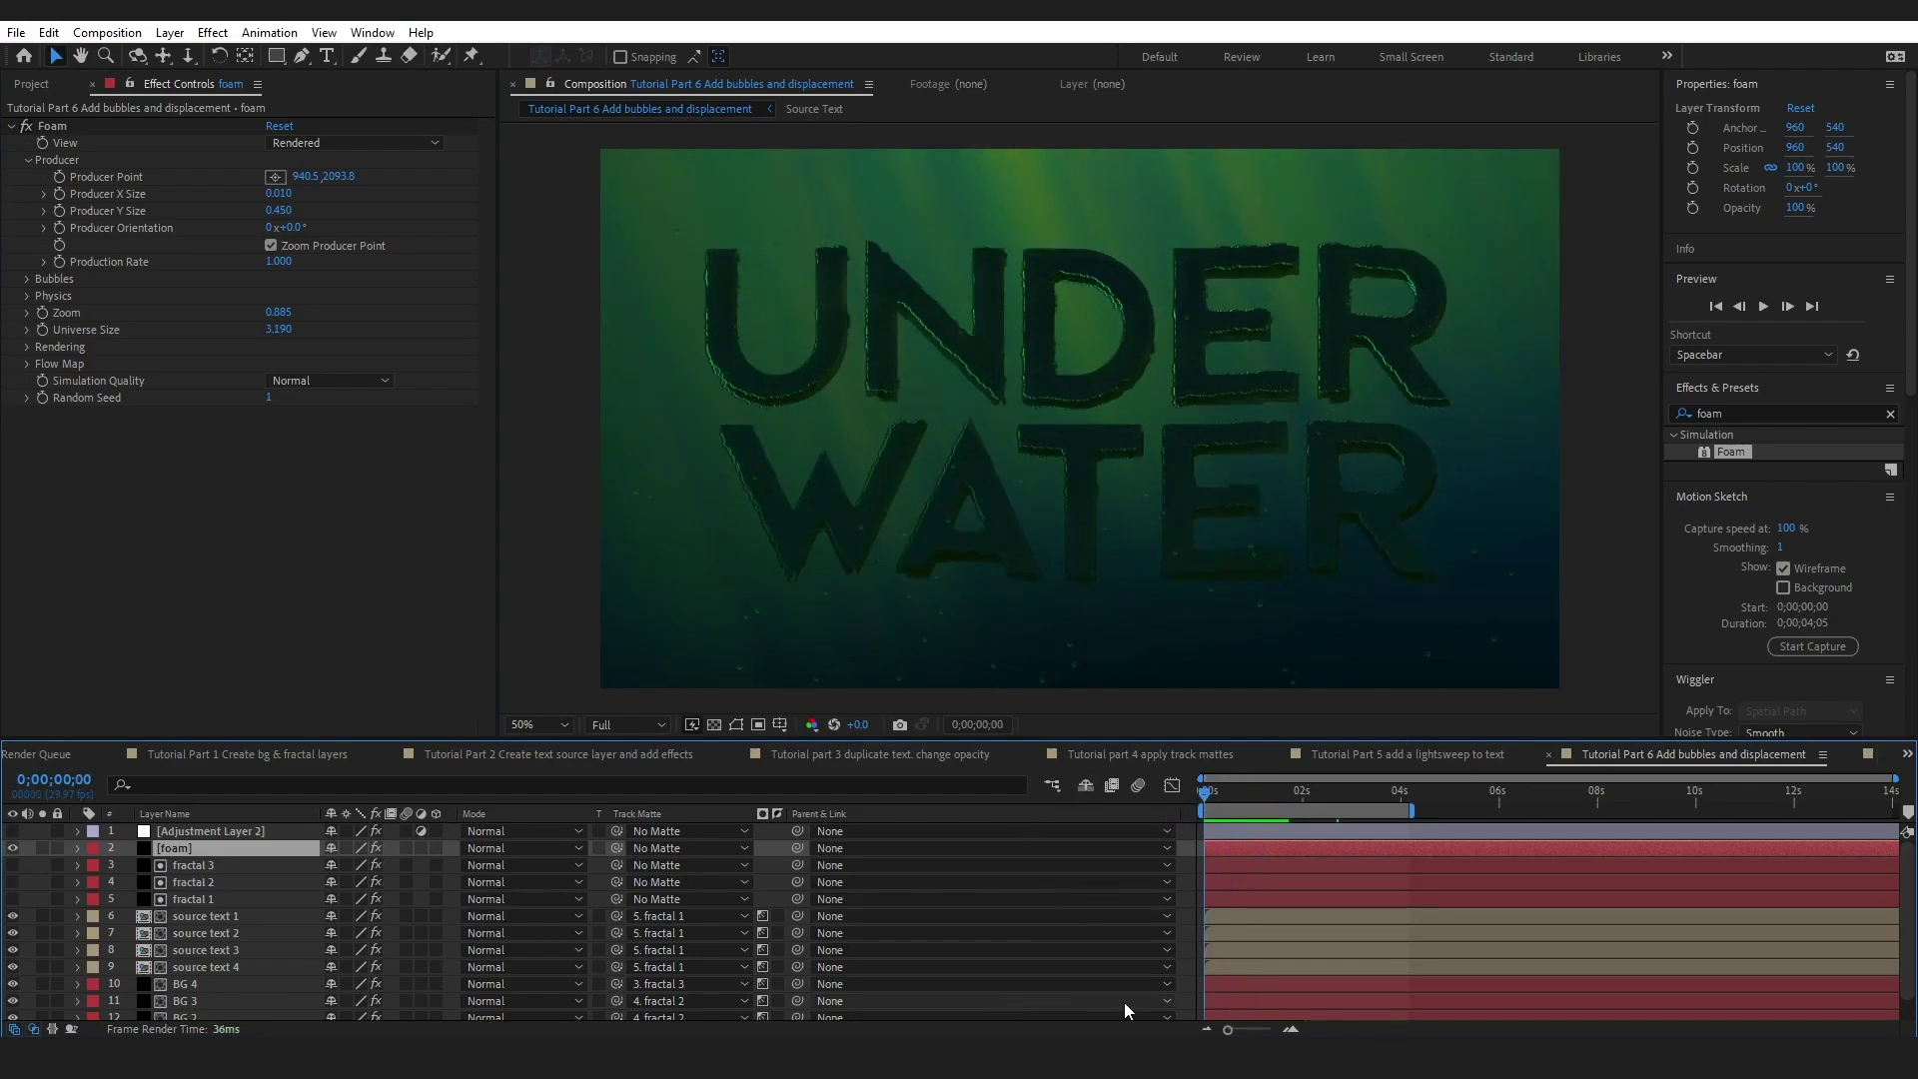
{"action": "left_click", "coordinate": [135, 283]}
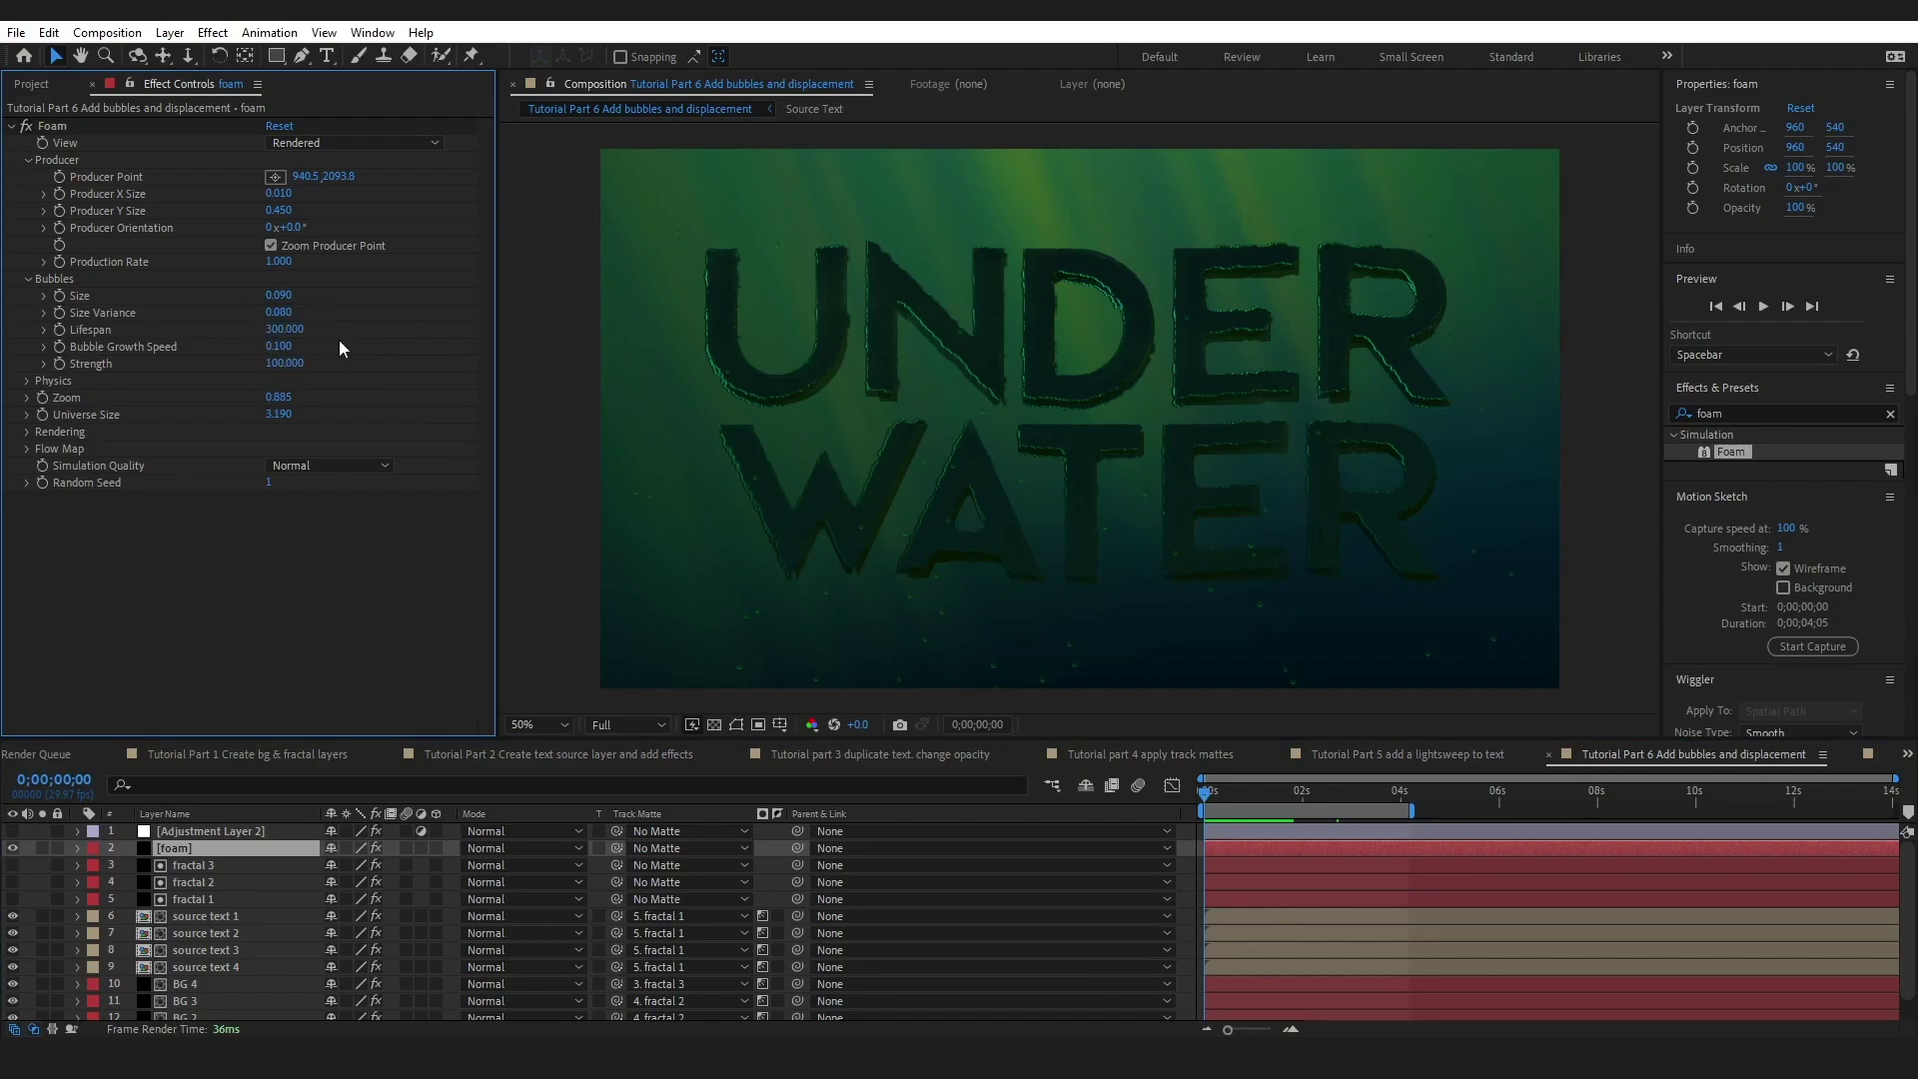
{"action": "left_click", "coordinate": [288, 381]}
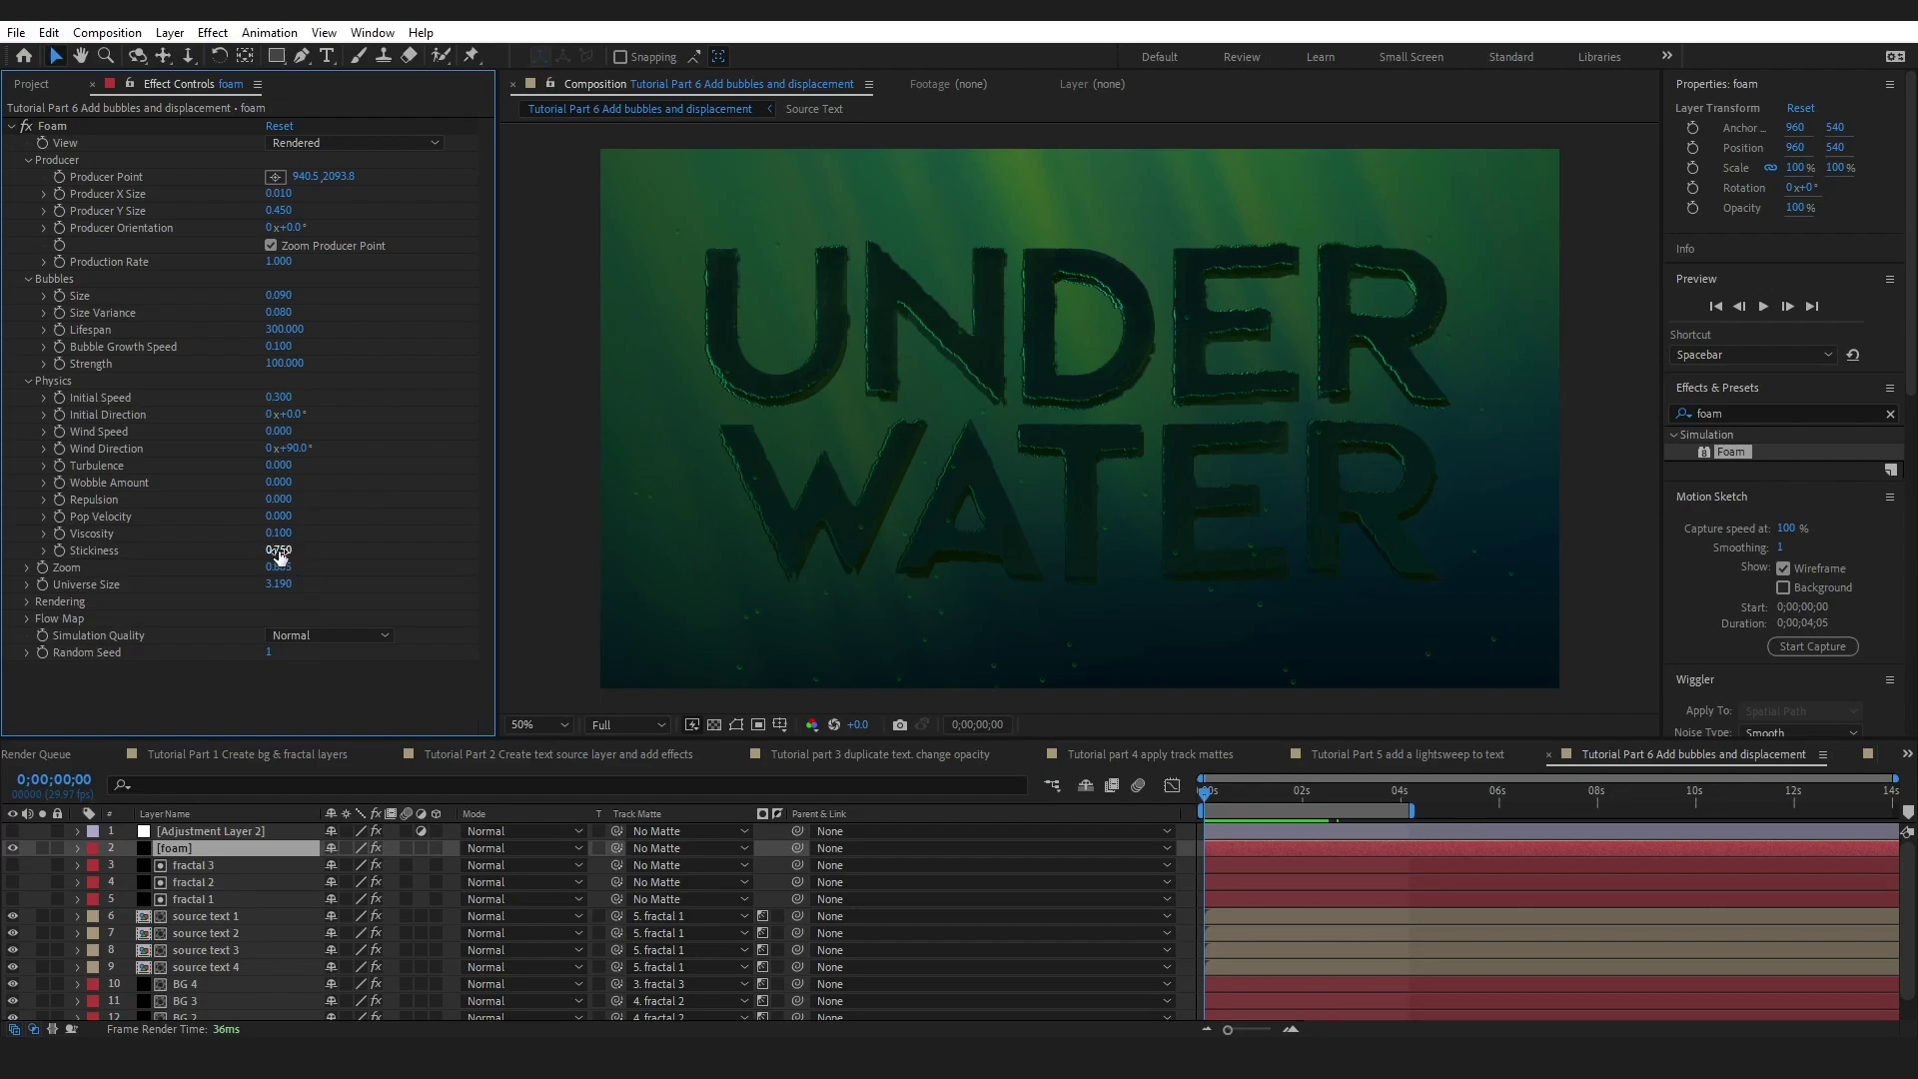
{"action": "key", "text": "space"}
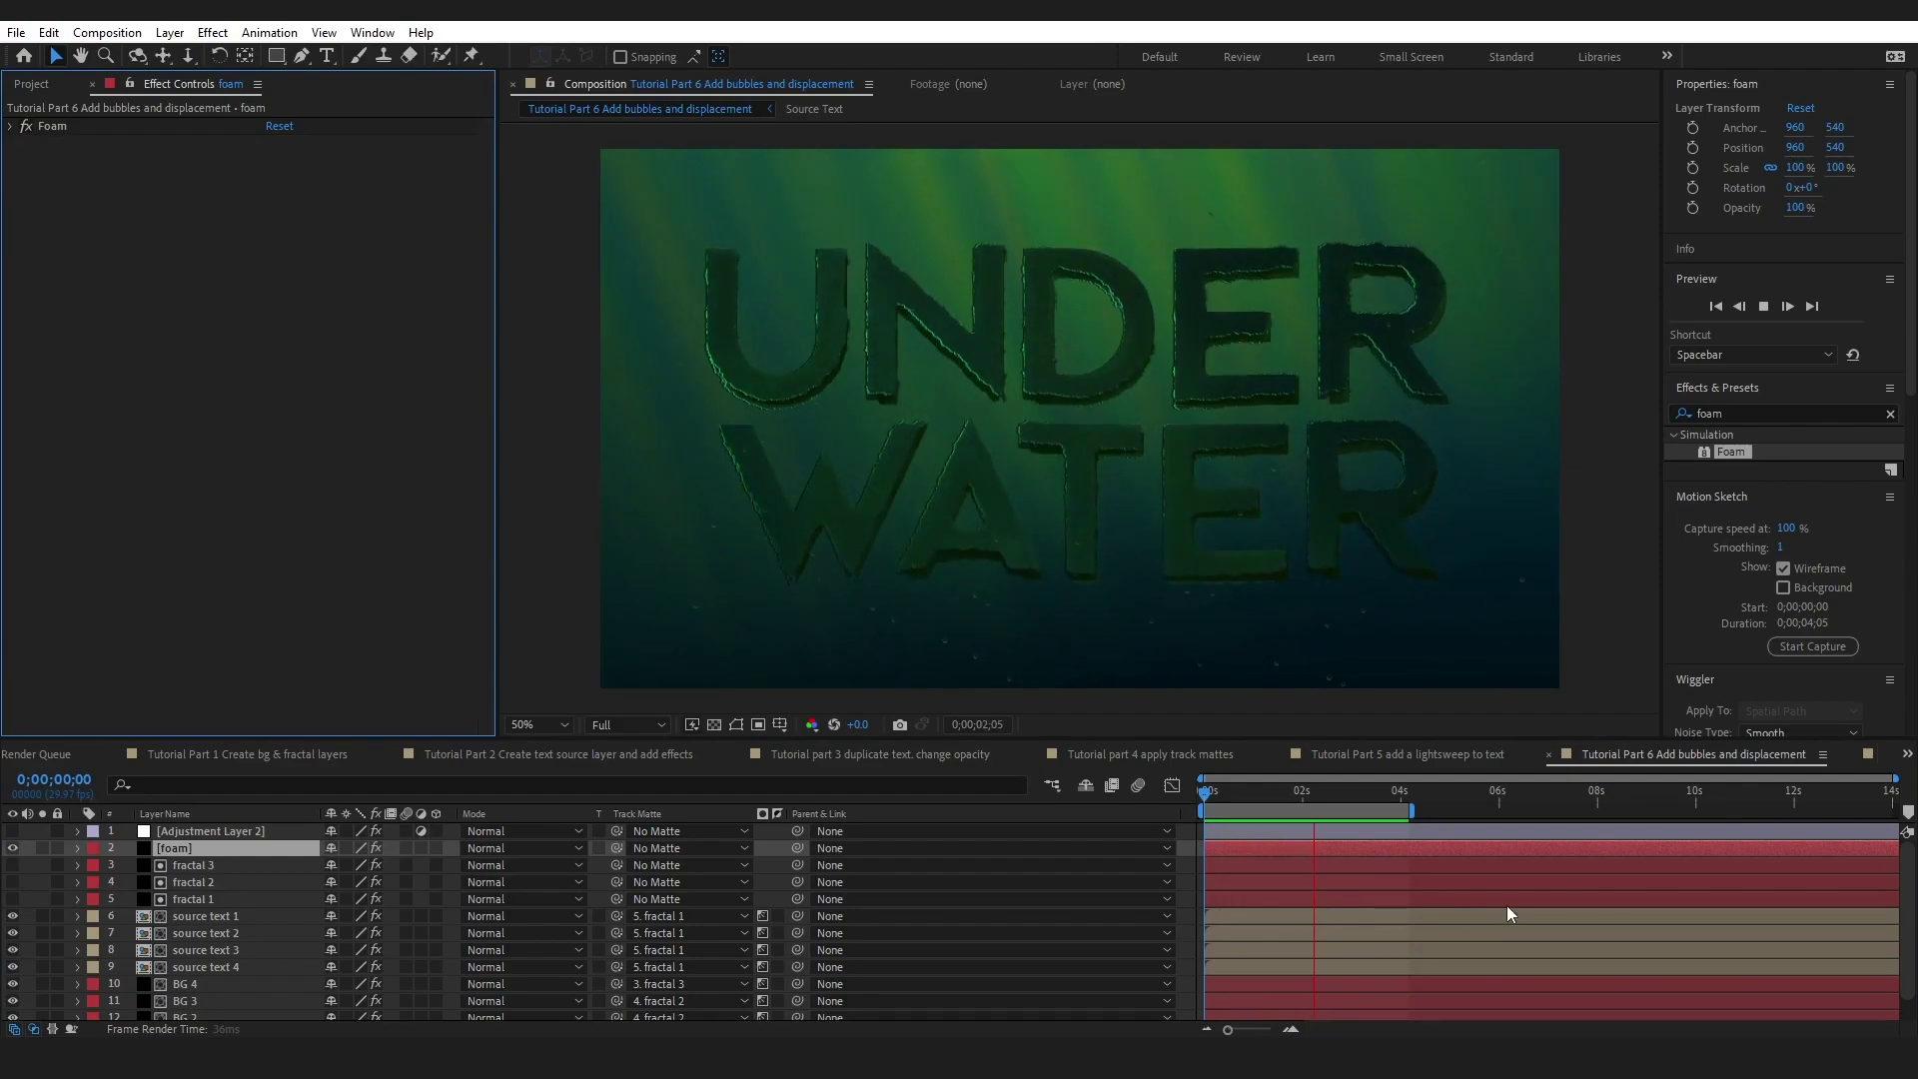
- Make Adjustment Layer 2 visible with its Turbulent Displace effect disabled and preview from the first frame
{"action": "left_click", "coordinate": [242, 834]}
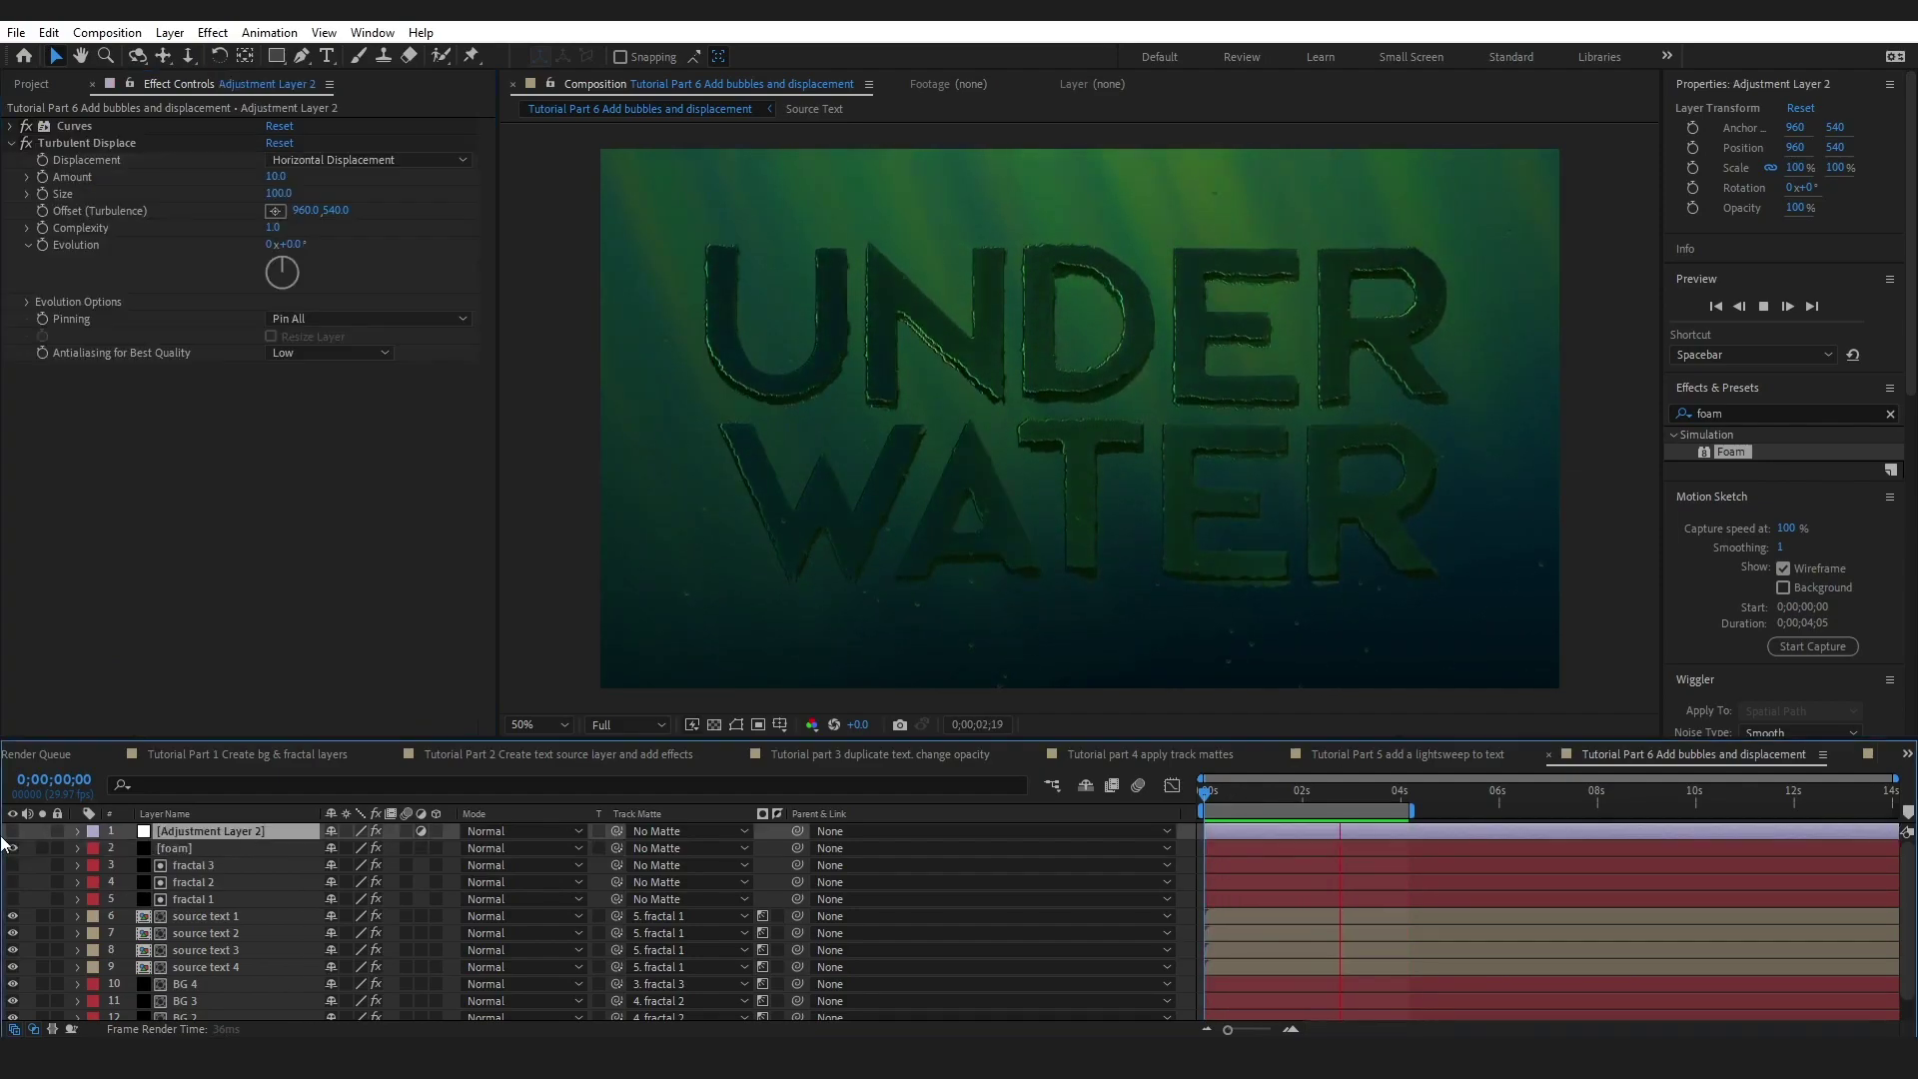
{"action": "left_click", "coordinate": [12, 830]}
{"action": "left_click", "coordinate": [26, 143]}
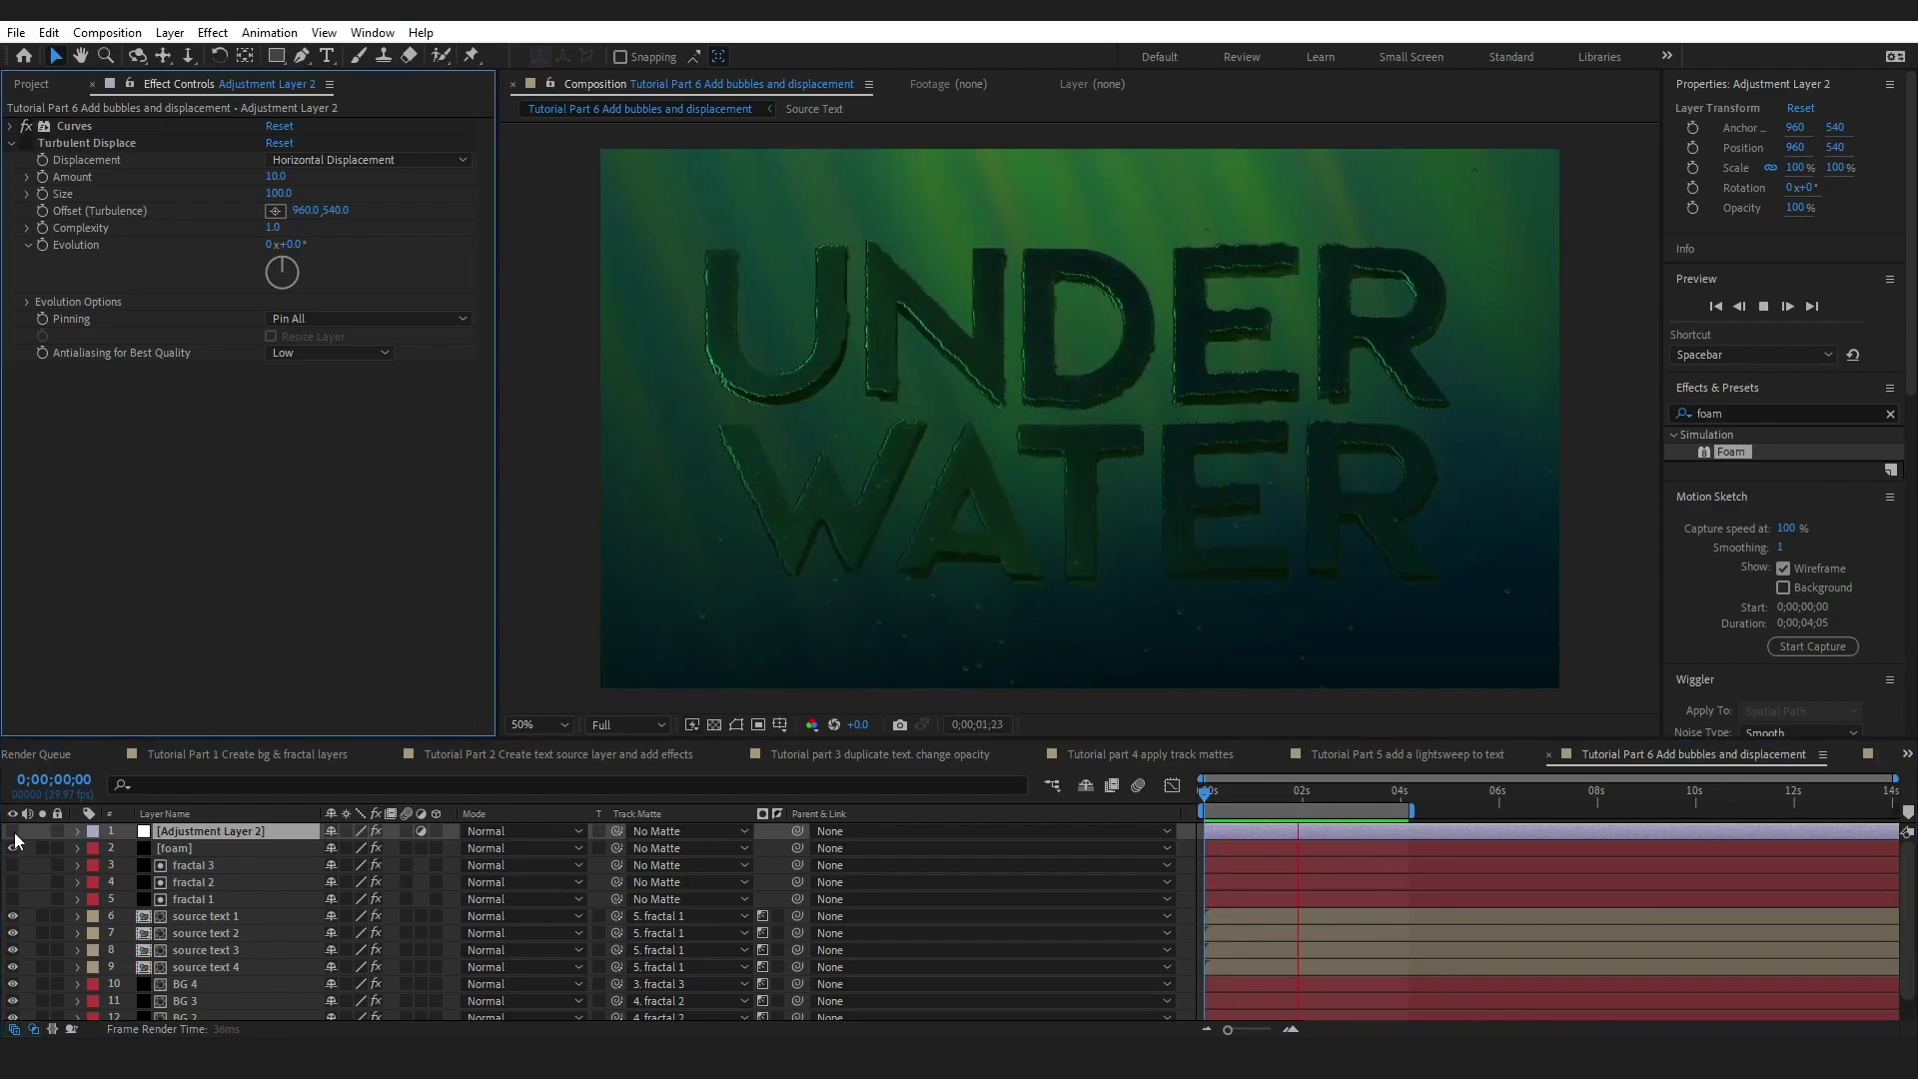
{"action": "key", "text": "space"}
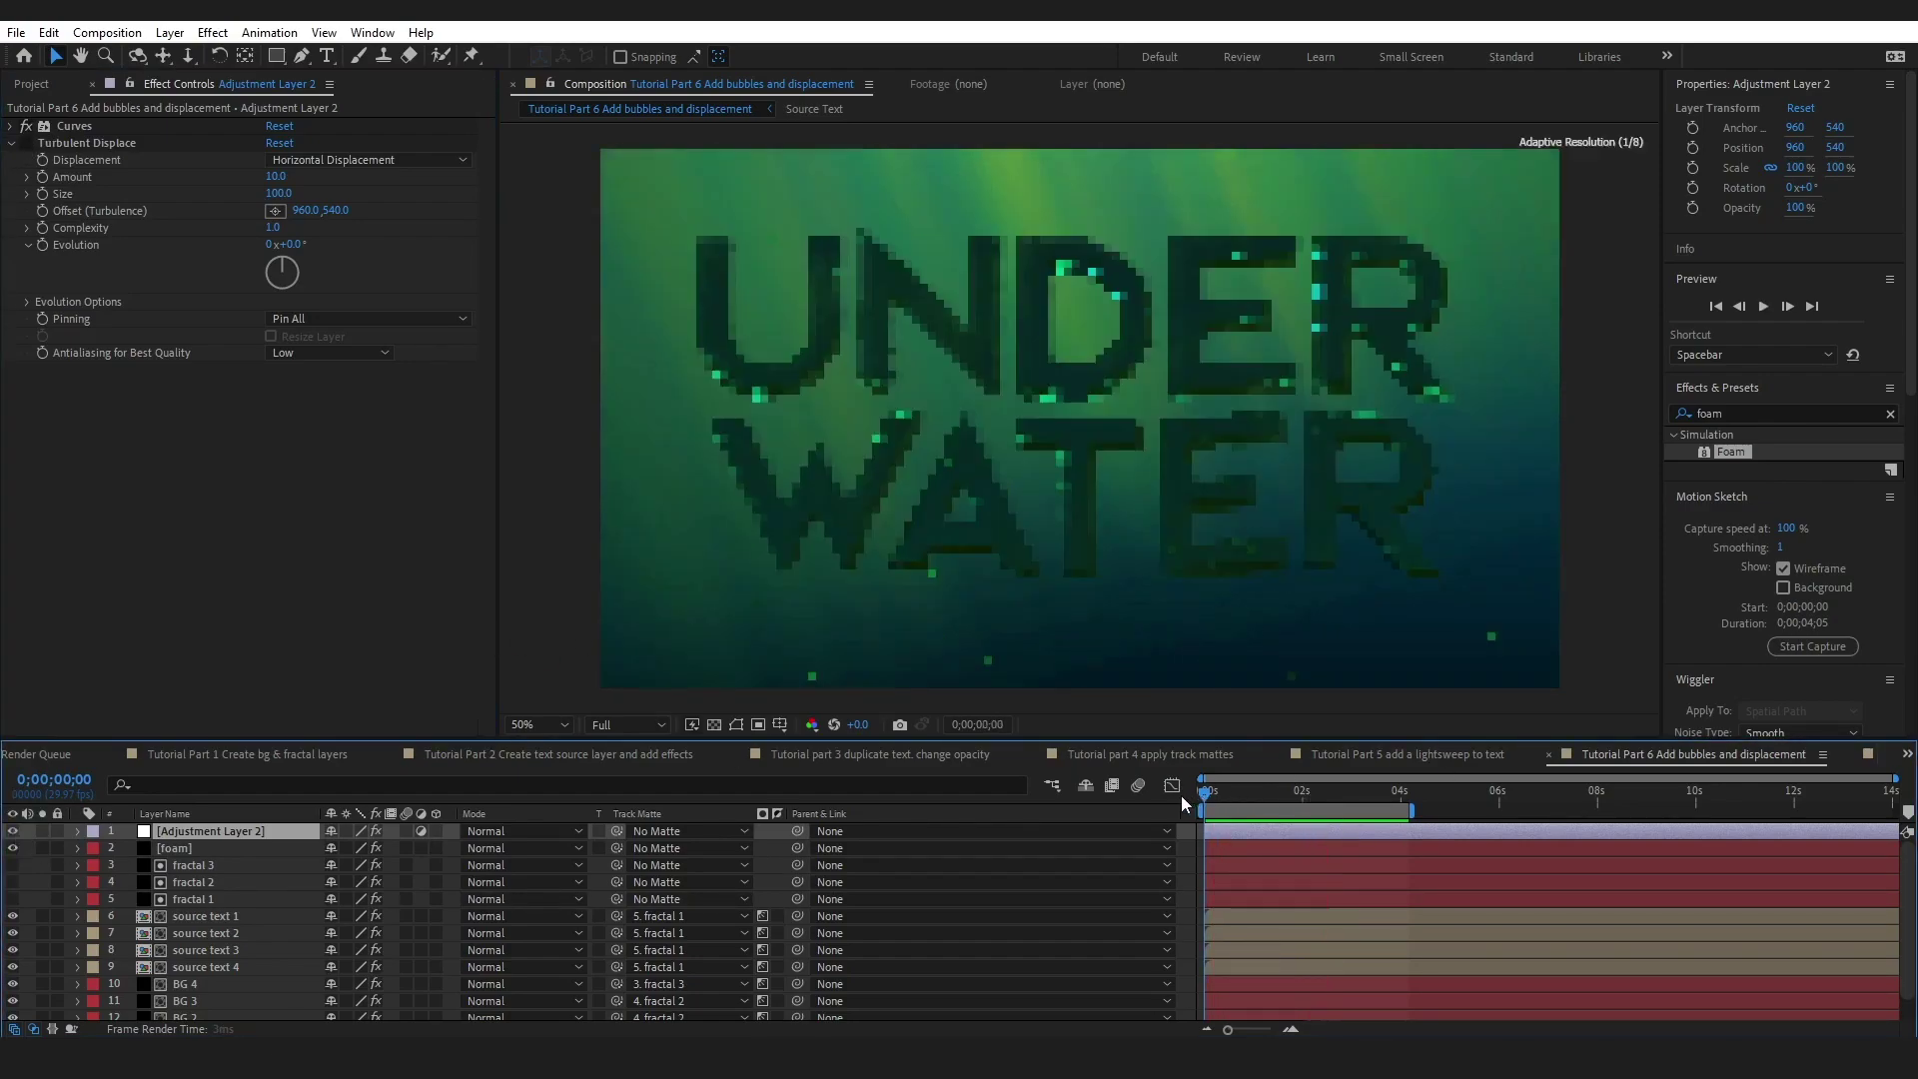
{"action": "key", "text": "space"}
- Expand the Curves effect of Adjustment Layer 2 to examine its curve while previewing the composition
{"action": "left_click", "coordinate": [11, 126]}
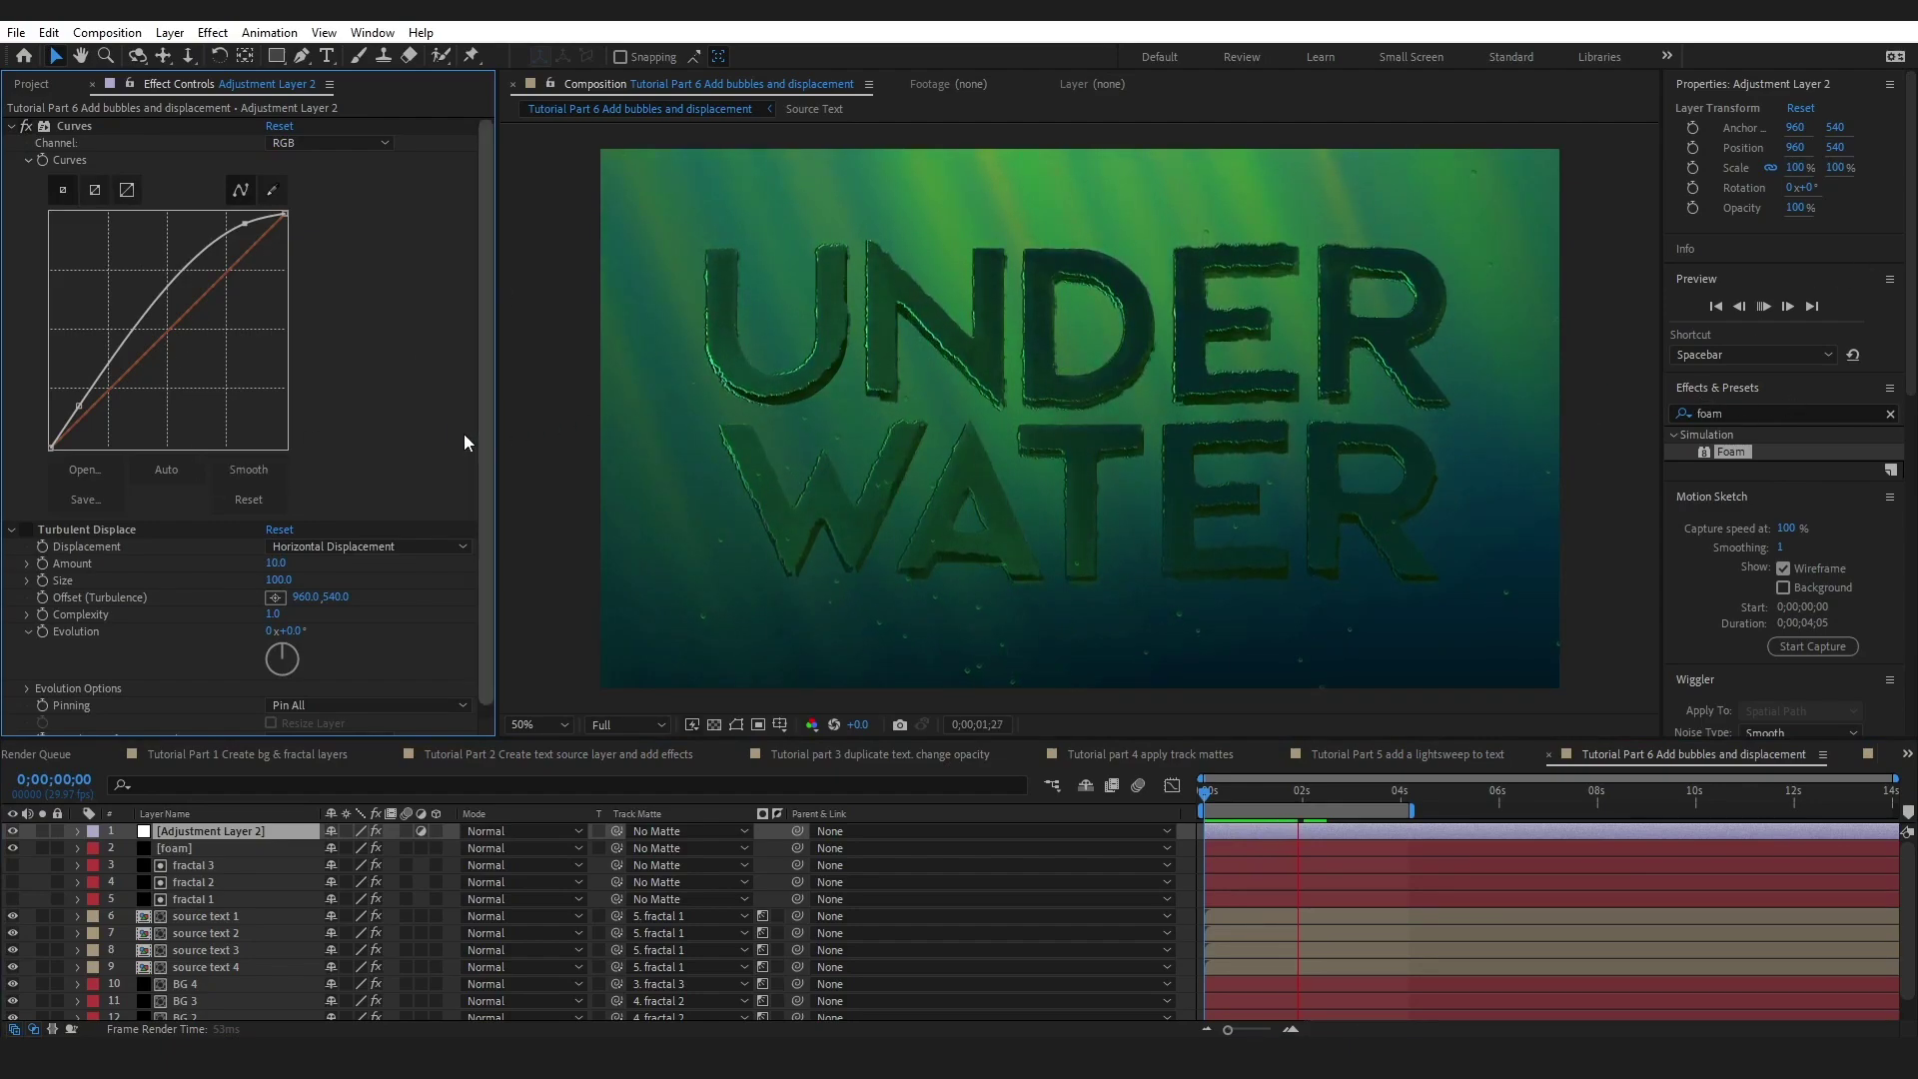
{"action": "scroll", "coordinate": [486, 329], "scroll_direction": "down", "scroll_amount": 1}
{"action": "key", "text": "space"}
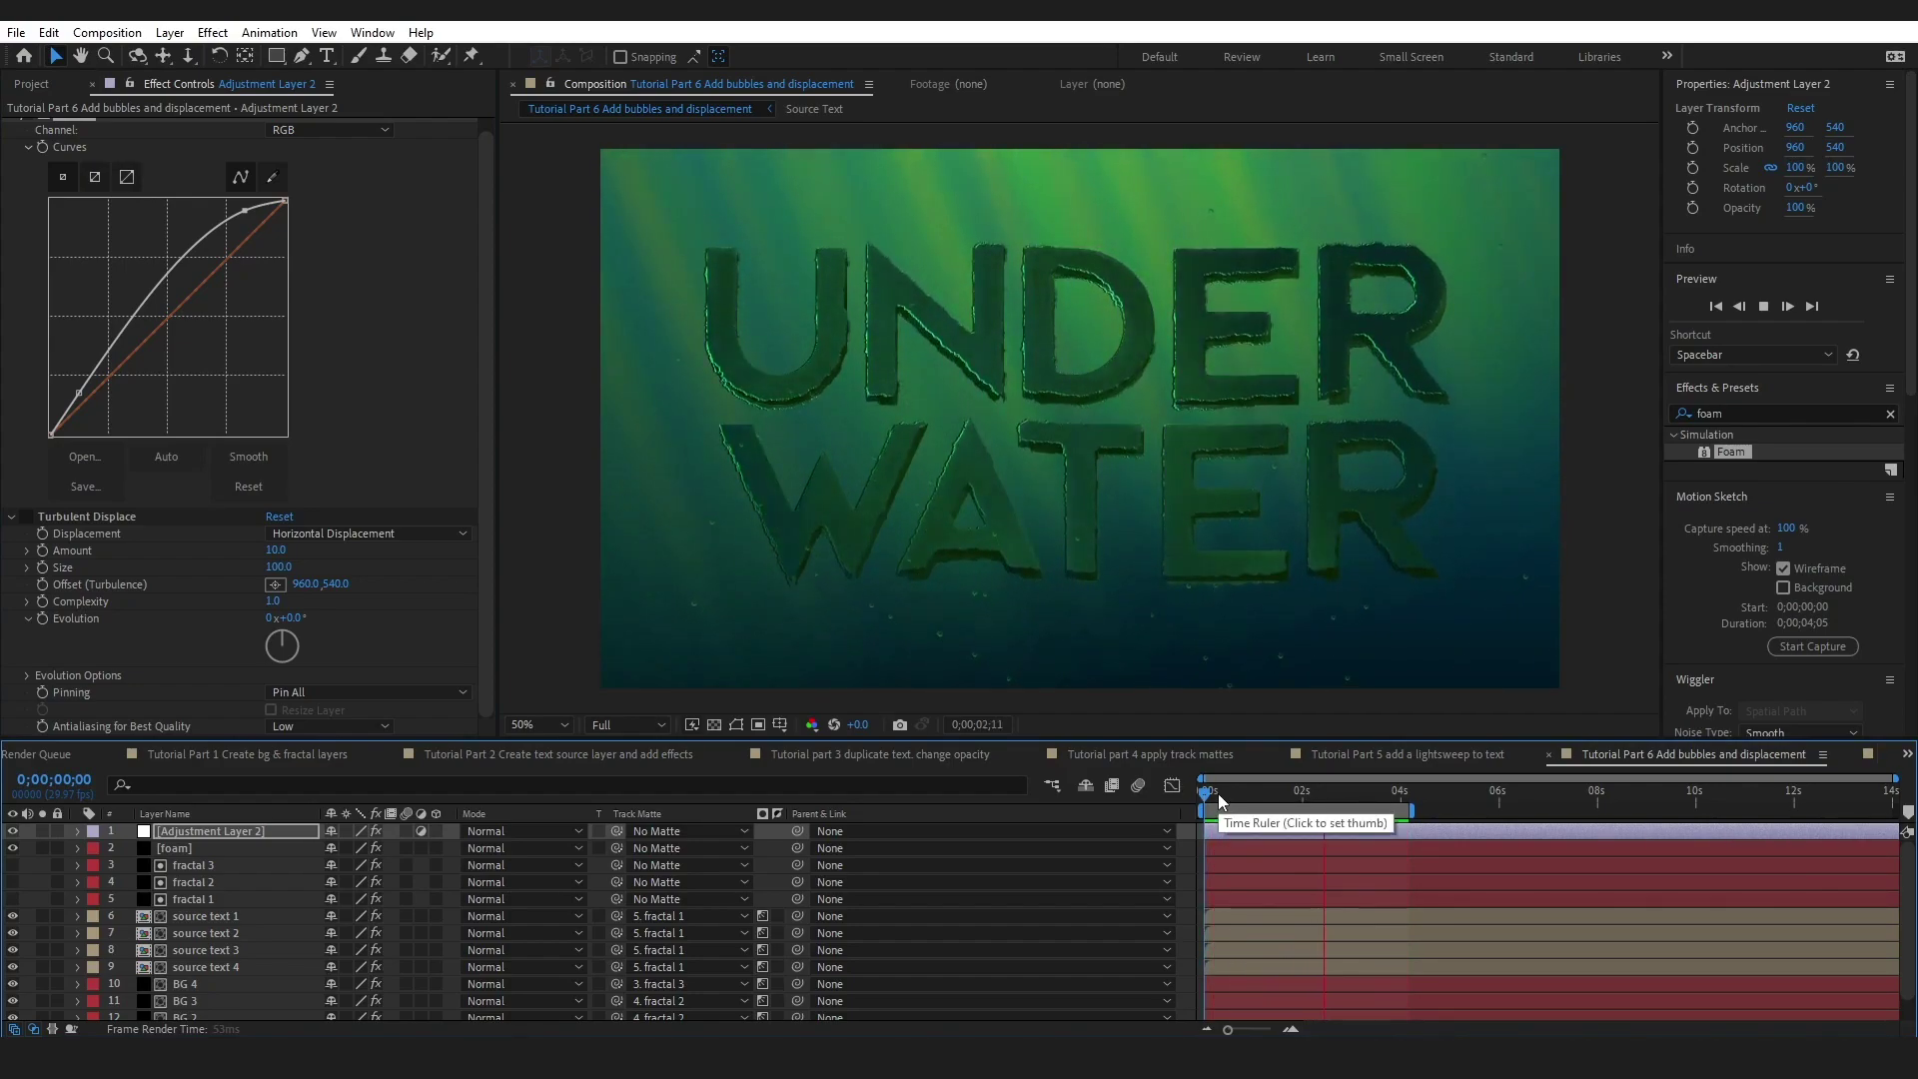
- Enable the Turbulent Displace effect on Adjustment Layer 2 and preview the displacement from the first frame
{"action": "key", "text": "space"}
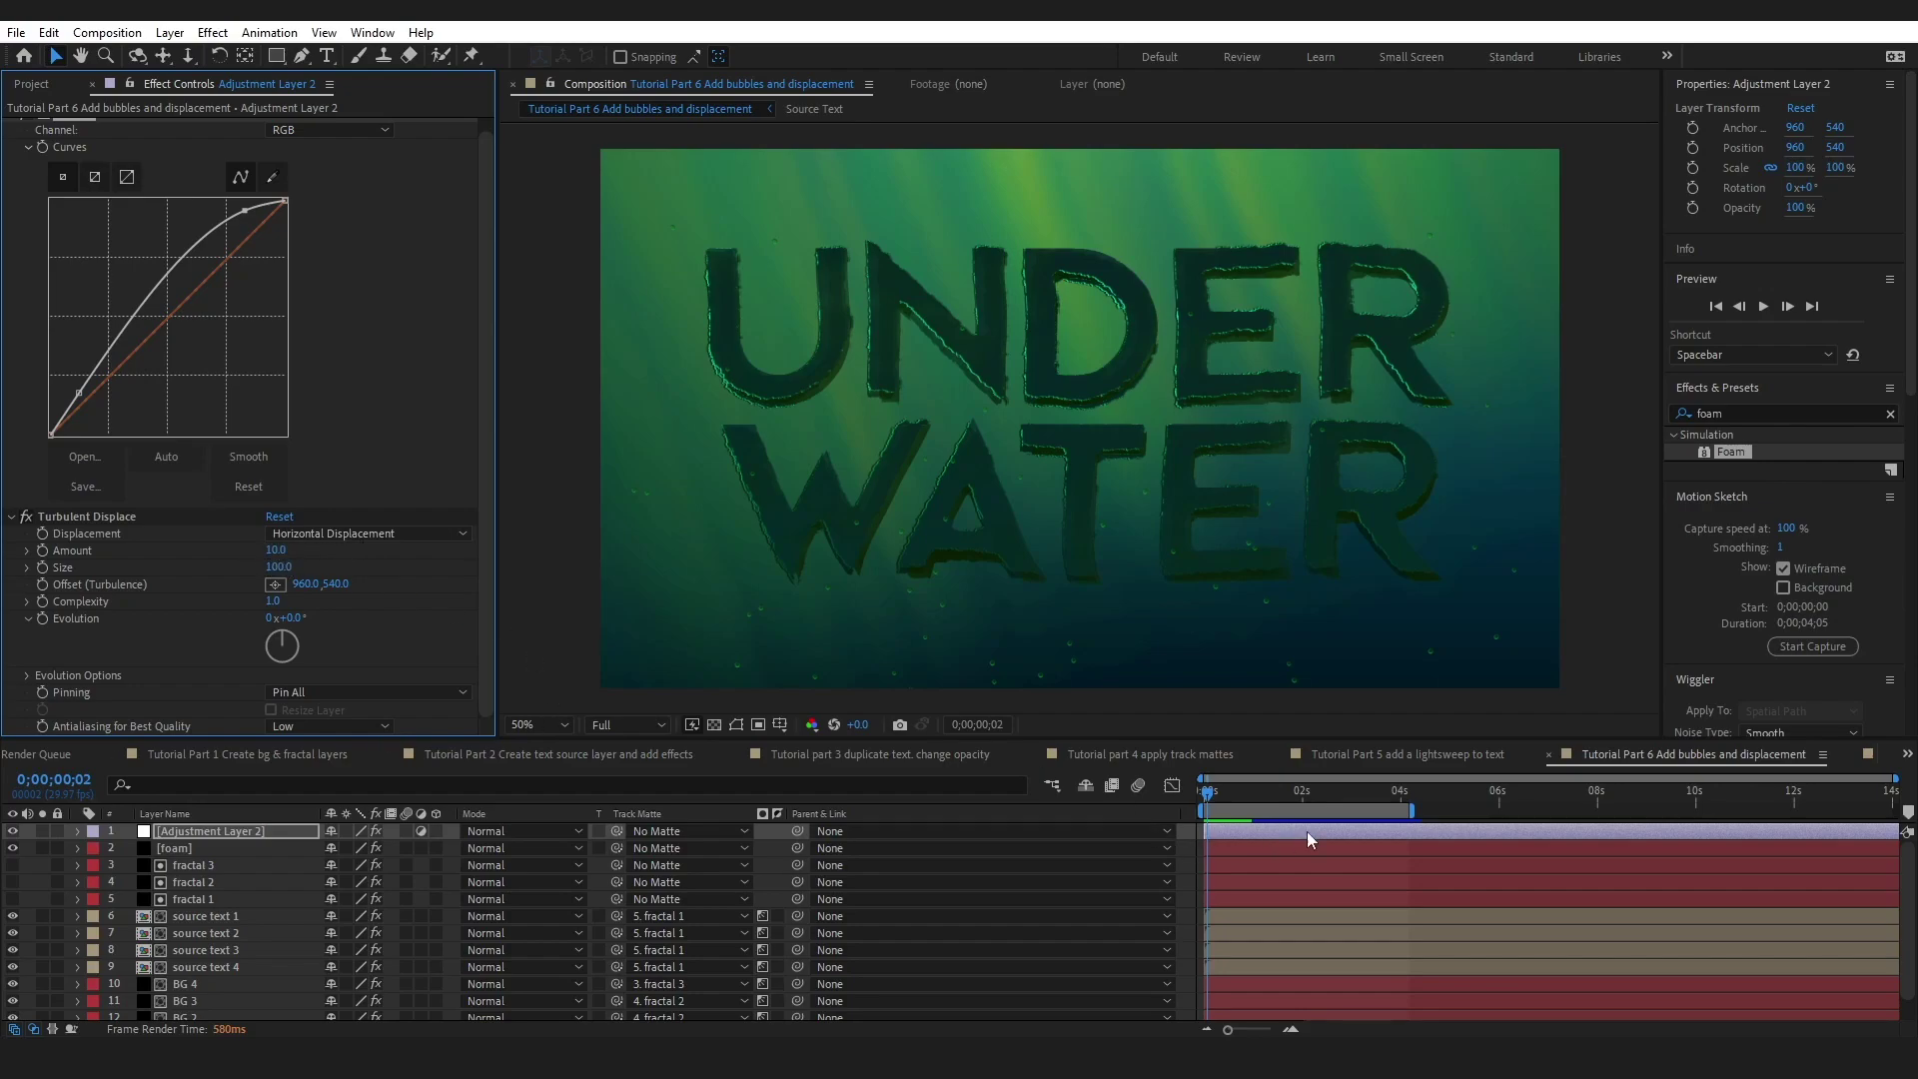
{"action": "left_click", "coordinate": [1231, 802]}
{"action": "key", "text": "space"}
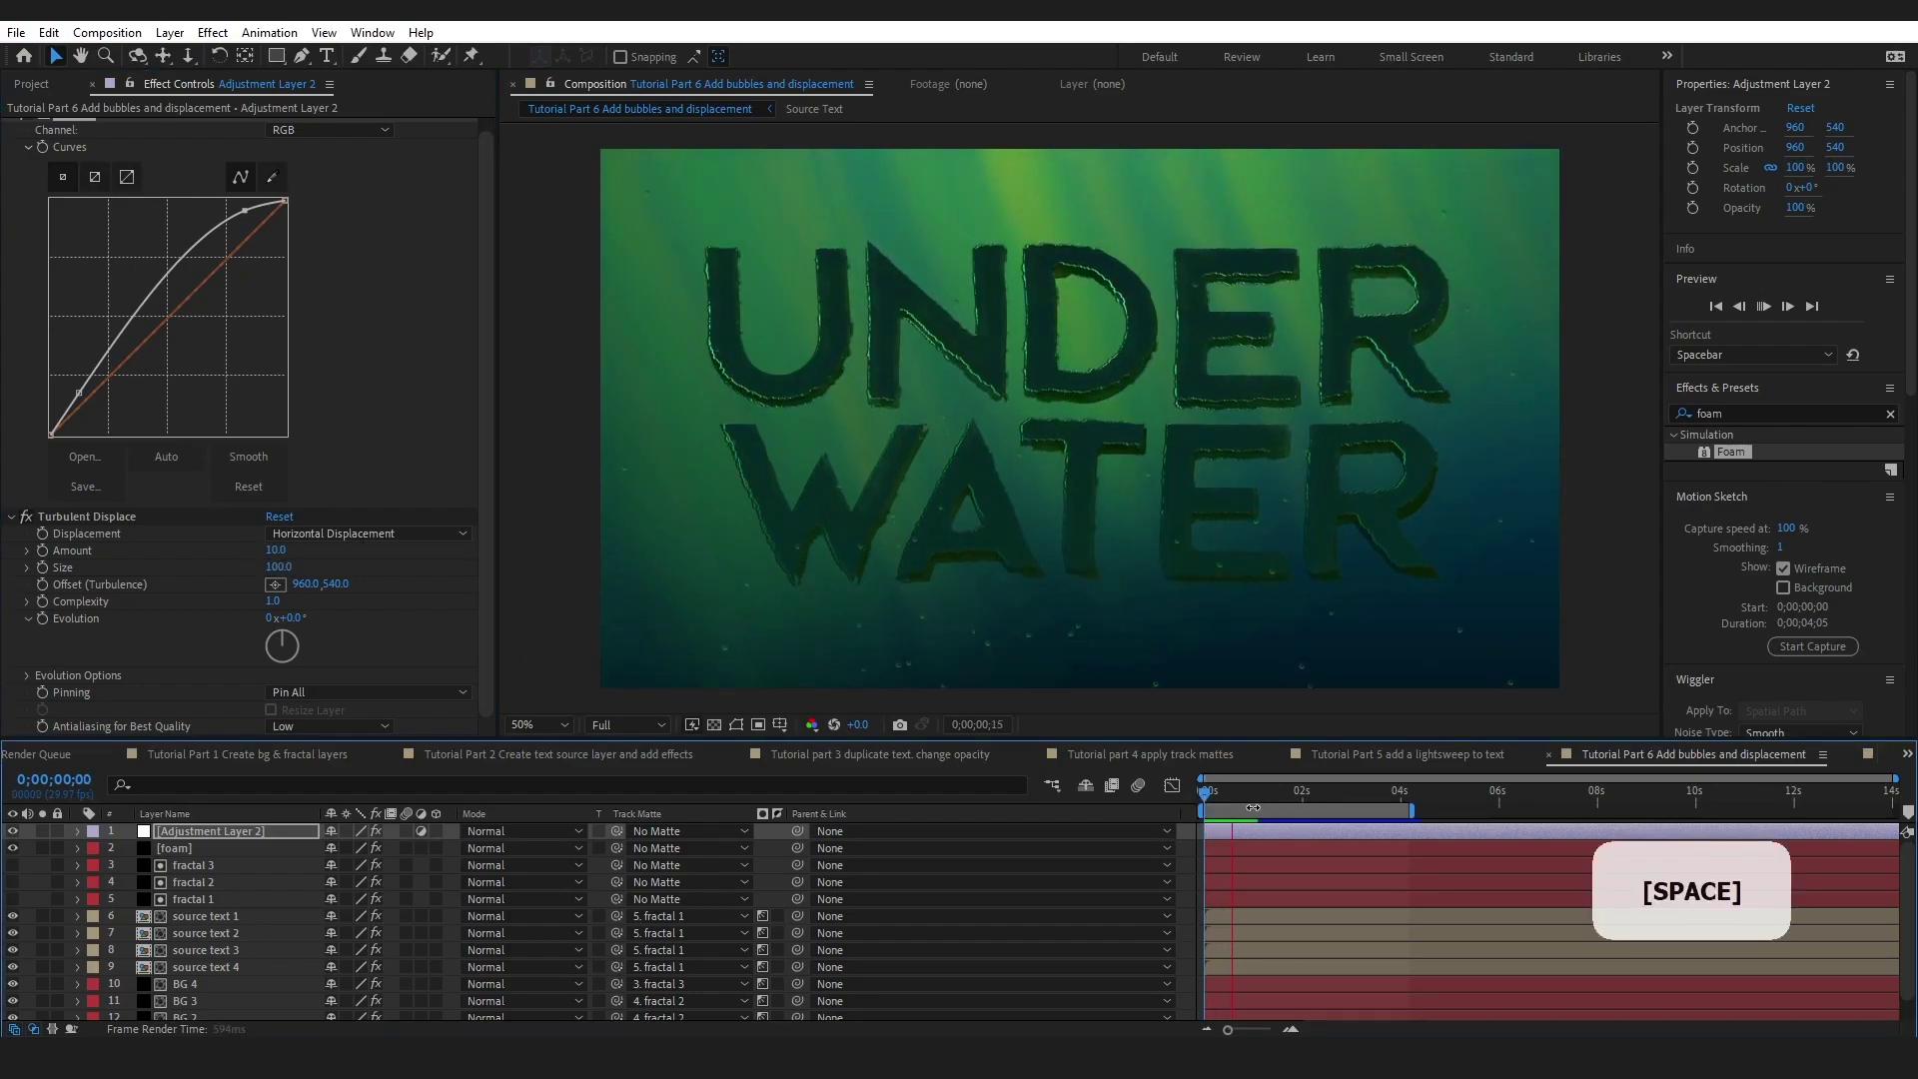